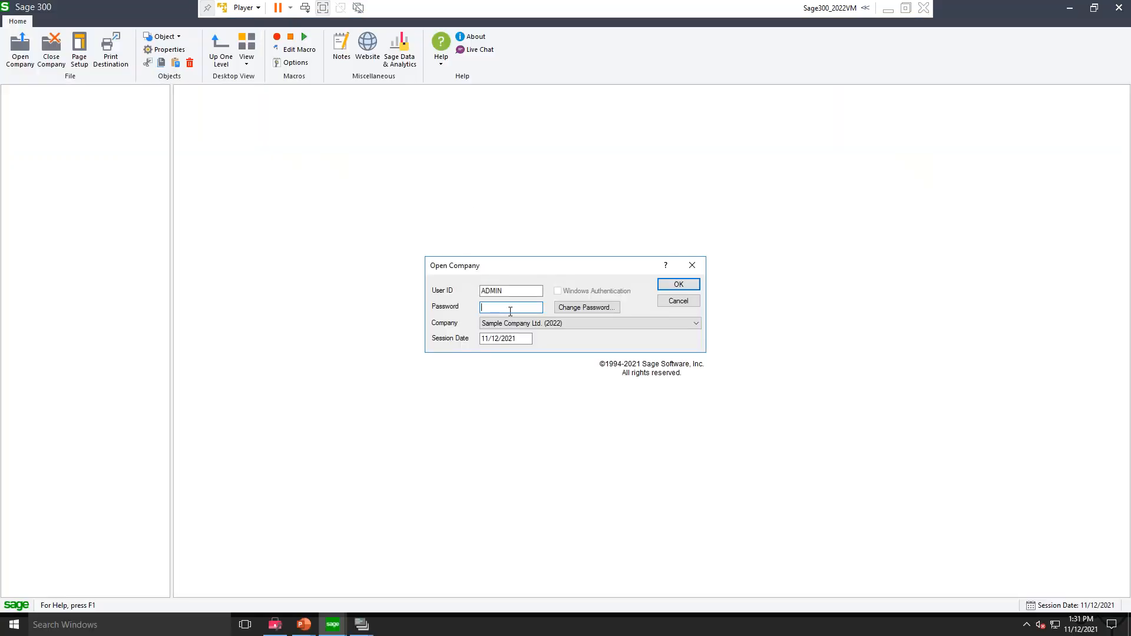
Step: Enter the account password and sign in to Sample Company Ltd. (2022)
{"action": "type", "text": "A"}
{"action": "key", "text": "Return"}
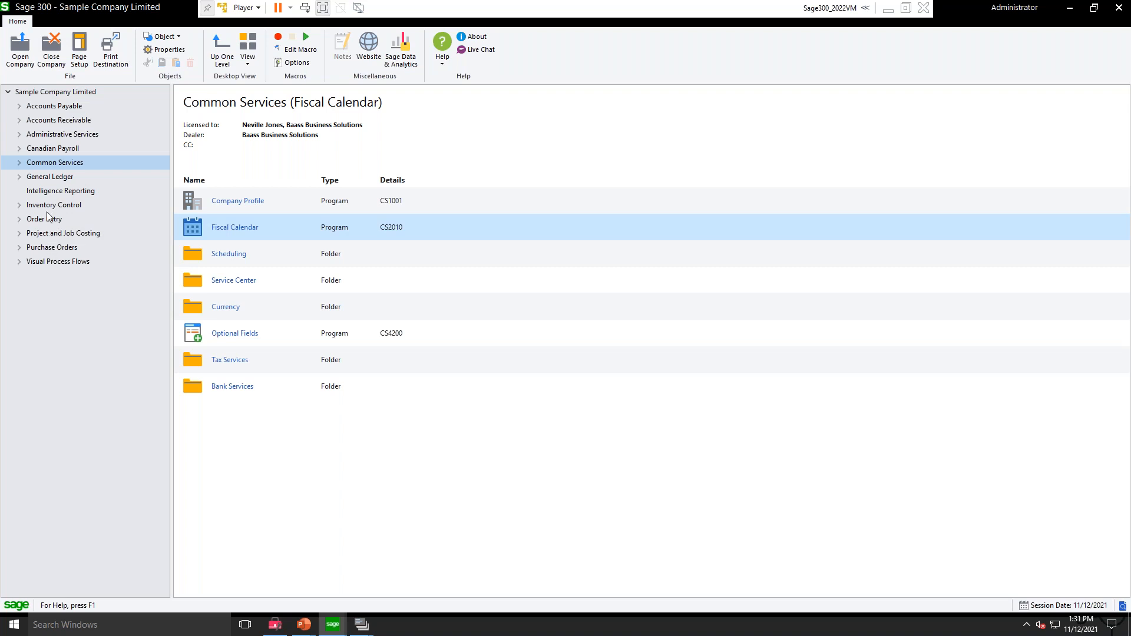
Step: Open Print Financial Statements from the General Ledger's Financial Reporter and reposition its window
{"action": "left_click", "coordinate": [51, 176]}
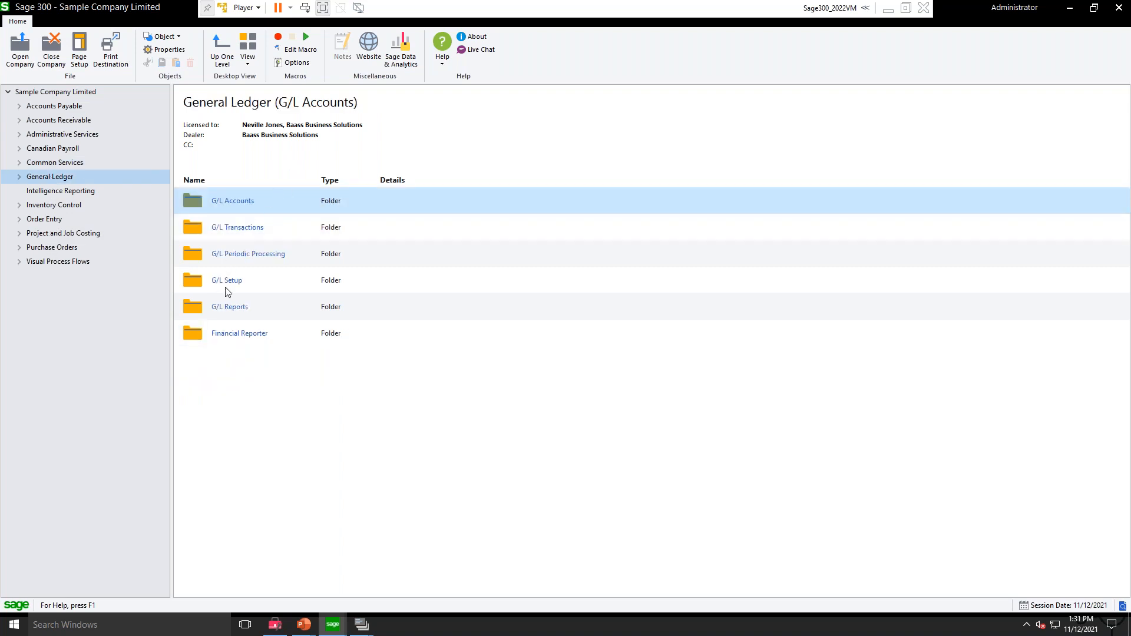
{"action": "double_click", "coordinate": [227, 337]}
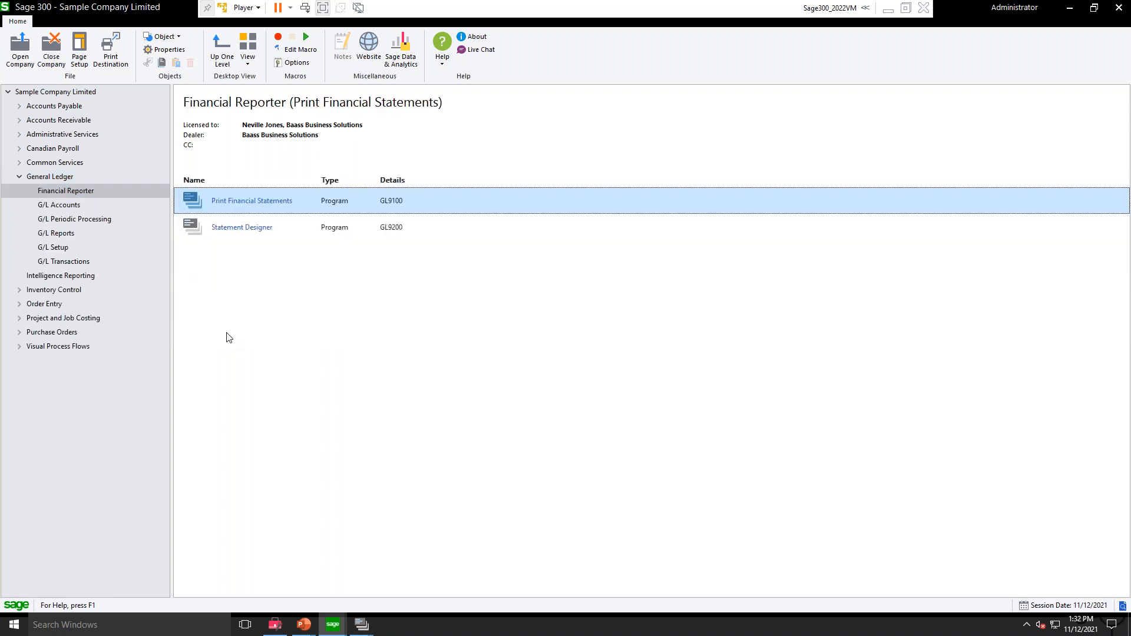
{"action": "left_click", "coordinate": [239, 229]}
{"action": "left_click", "coordinate": [243, 200]}
{"action": "left_click", "coordinate": [247, 233]}
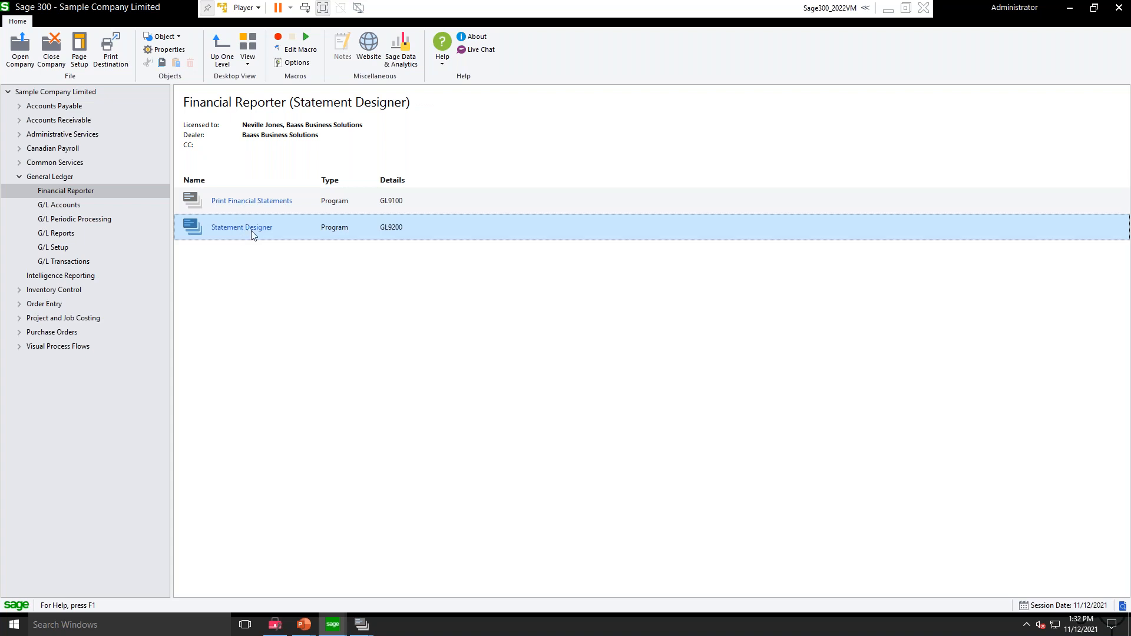
{"action": "left_click", "coordinate": [260, 203]}
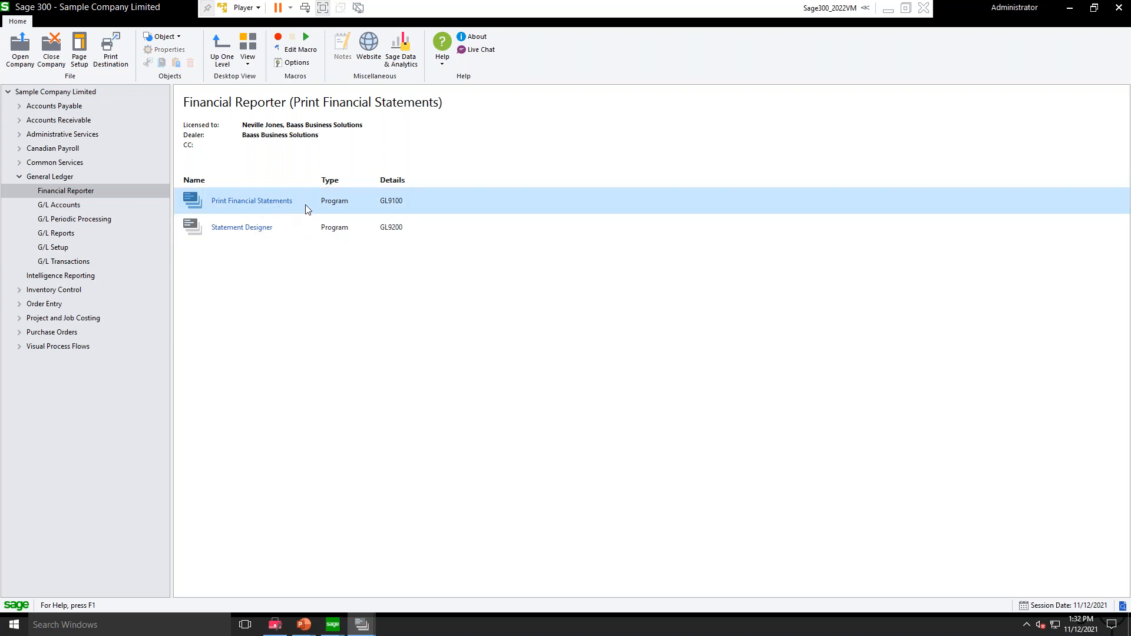
{"action": "left_click_drag", "start_coordinate": [586, 159], "coordinate": [635, 116]}
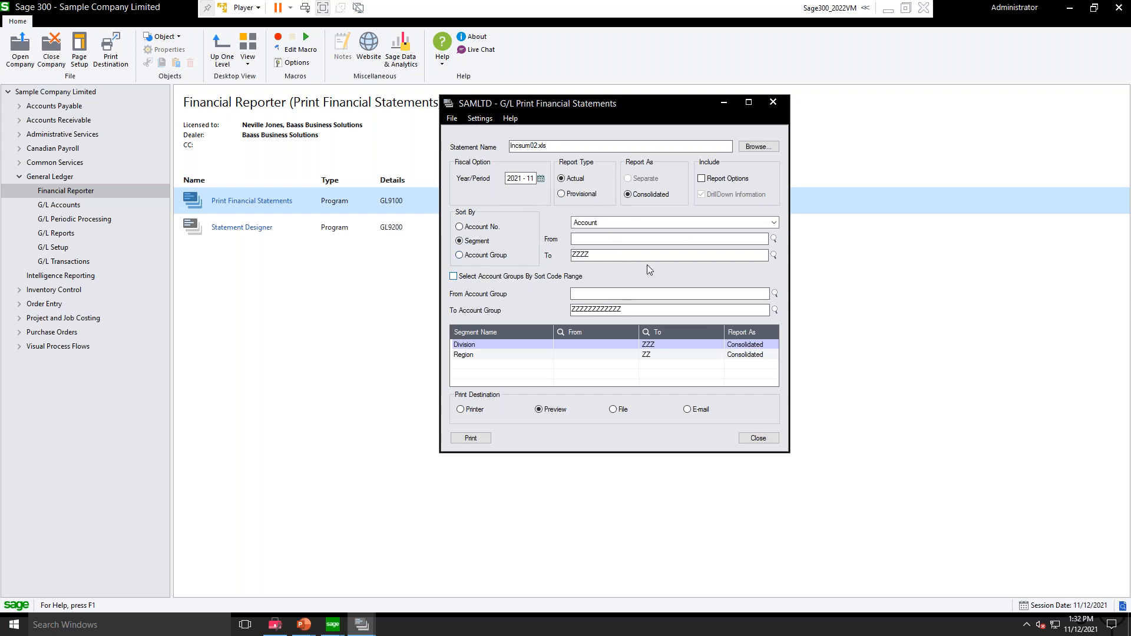
Step: Sort the Incsum02.xls statement by account number and print it to preview for period 2021 - 11
{"action": "left_click", "coordinate": [482, 227]}
{"action": "left_click", "coordinate": [469, 238]}
{"action": "left_click", "coordinate": [463, 227]}
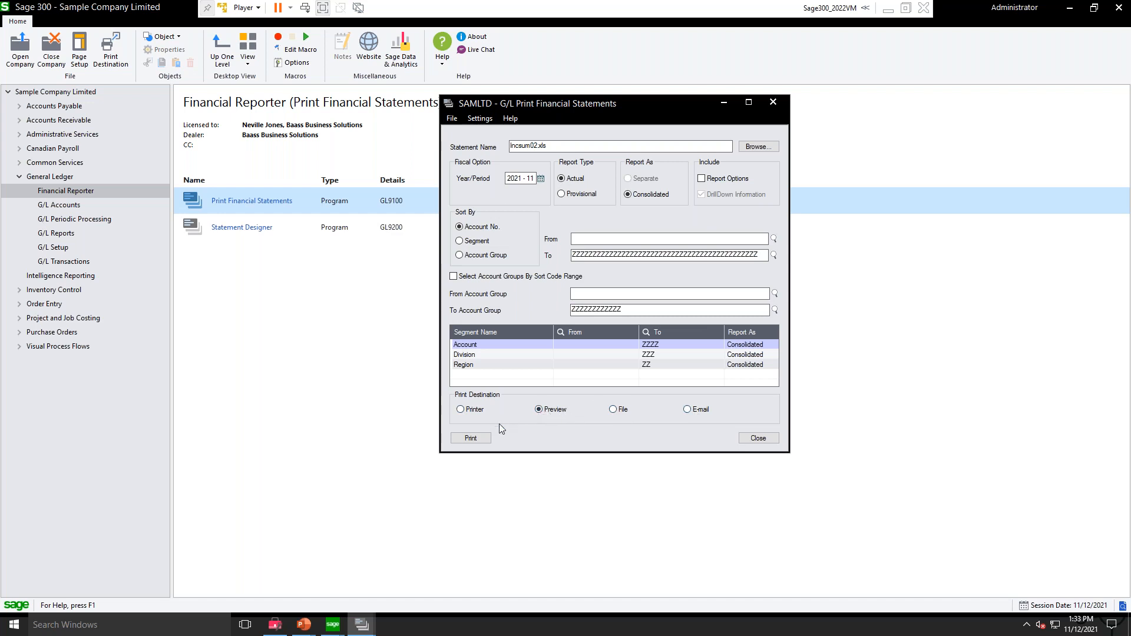
{"action": "left_click", "coordinate": [472, 439]}
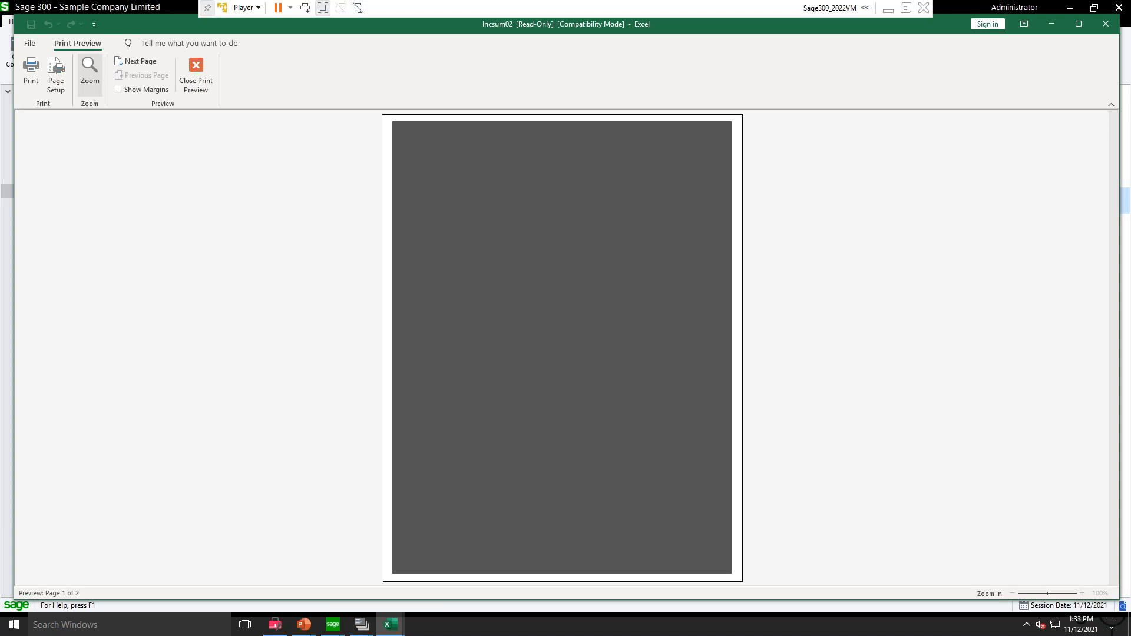
Step: Zoom in on the income statement preview, view the chart page, and return to the first page
{"action": "left_click", "coordinate": [89, 73]}
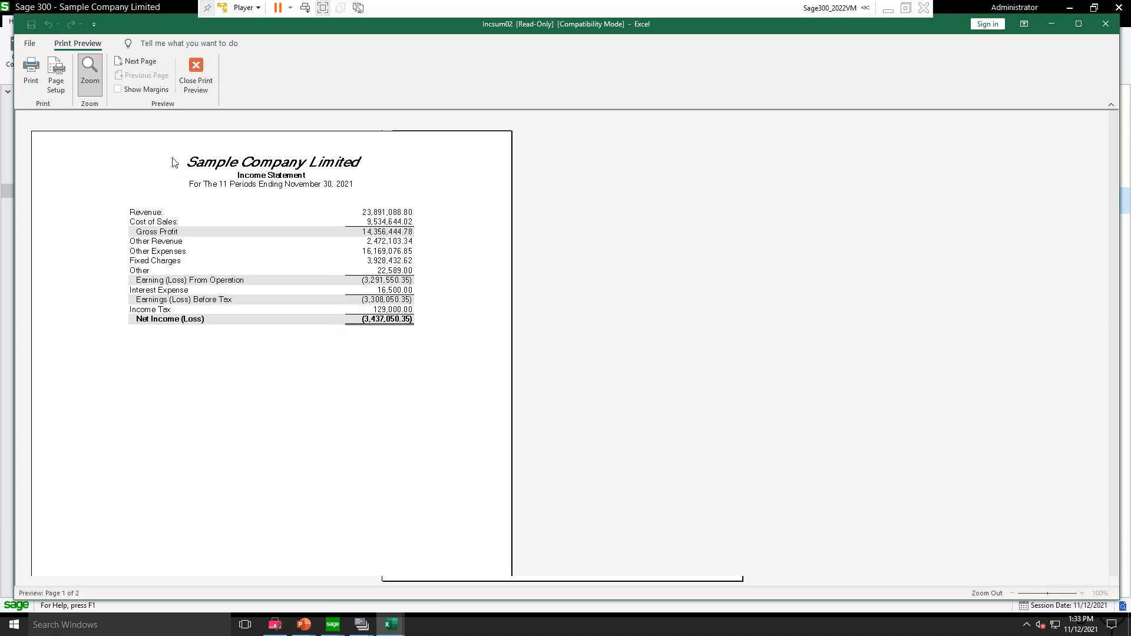
{"action": "left_click", "coordinate": [142, 63]}
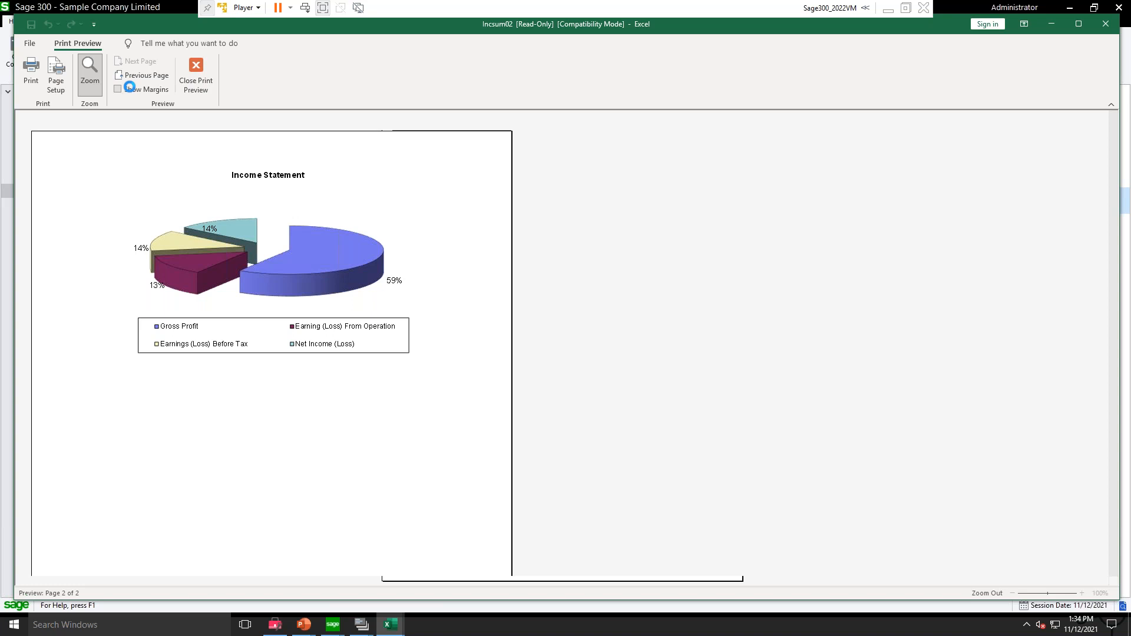
{"action": "left_click", "coordinate": [142, 75]}
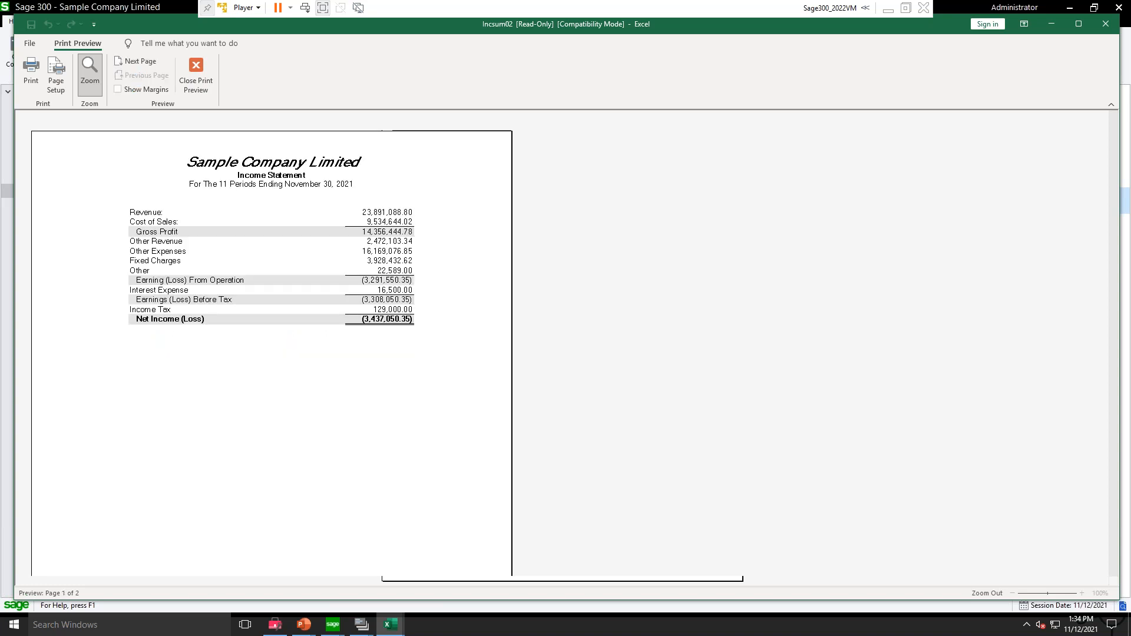
Step: Switch to Sage 300 and print the G/L Trial Balance report for period 2021 - 11
{"action": "left_click", "coordinate": [333, 625]}
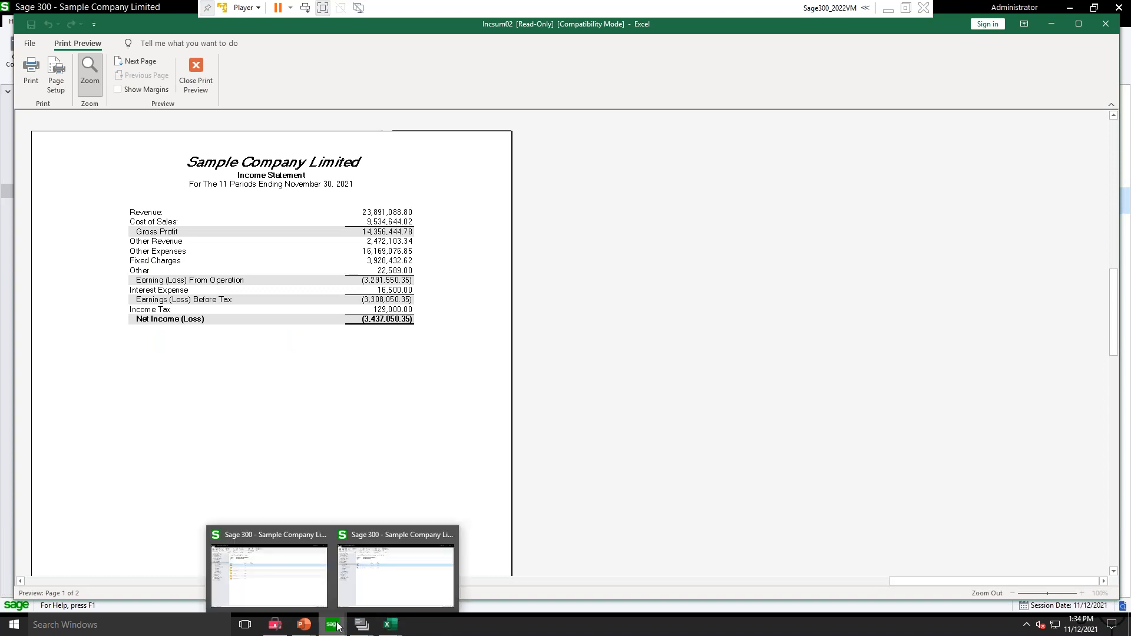
{"action": "left_click", "coordinate": [386, 567]}
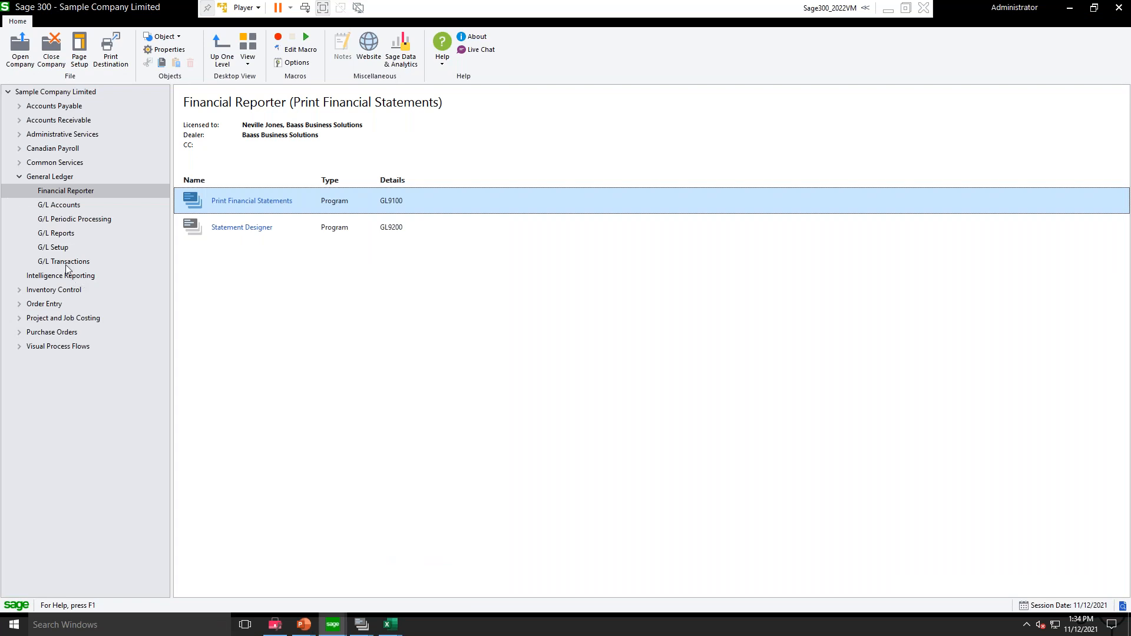
{"action": "left_click", "coordinate": [60, 234]}
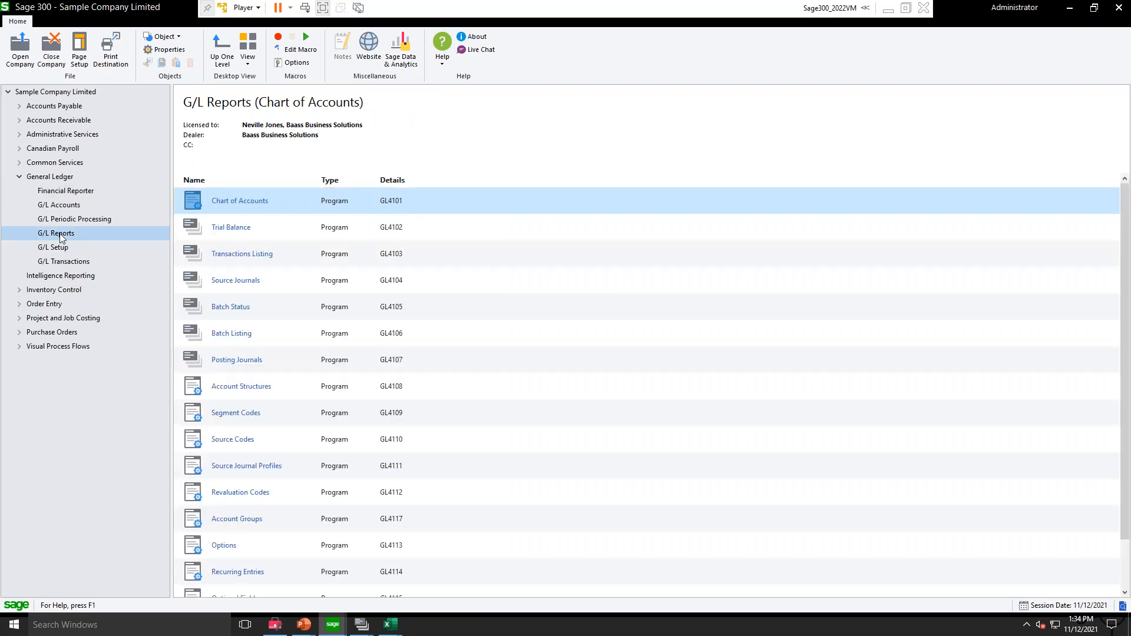
{"action": "left_click", "coordinate": [218, 227]}
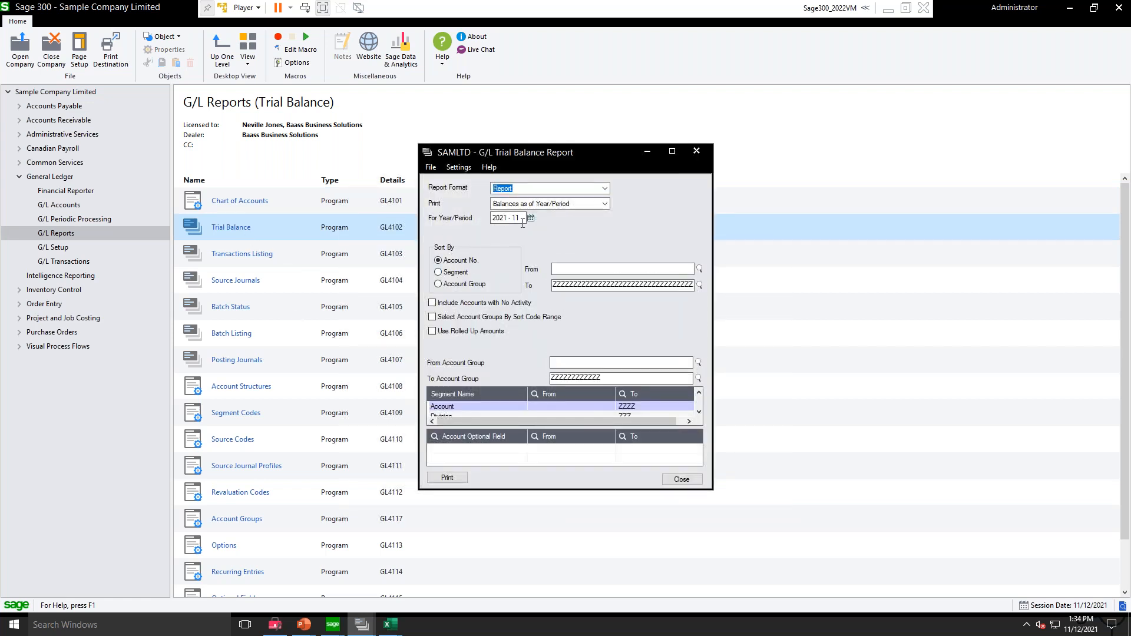
{"action": "left_click", "coordinate": [449, 478]}
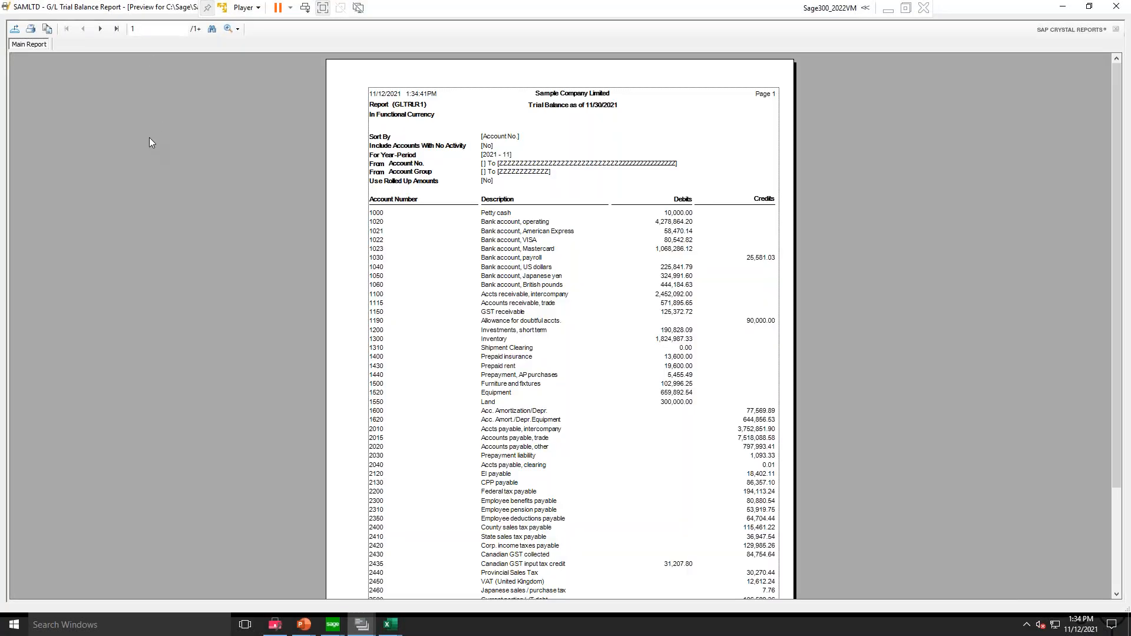
Step: Check the net income line on the trial balance's last page and close the report preview
{"action": "left_click", "coordinate": [116, 28]}
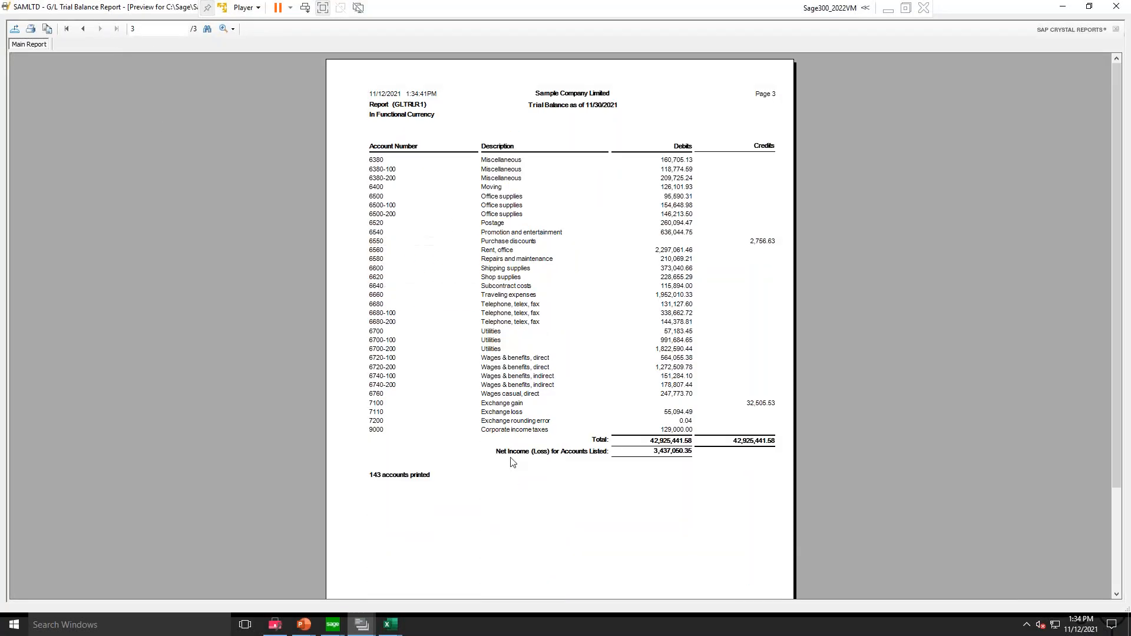
{"action": "left_click", "coordinate": [655, 454]}
{"action": "left_click", "coordinate": [1115, 9]}
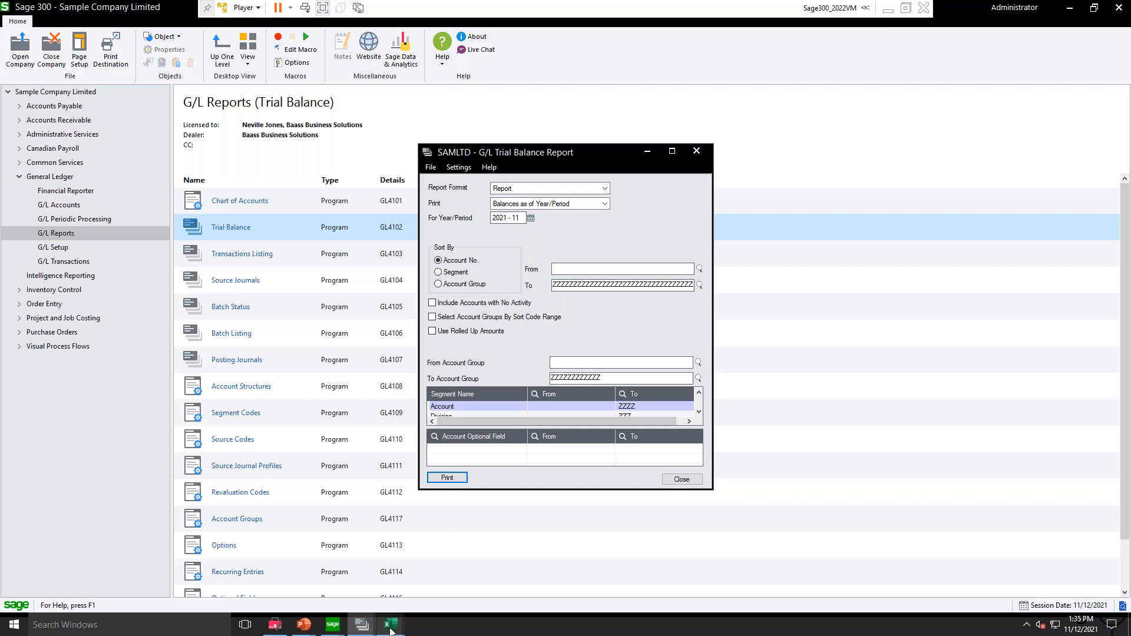
Step: Return to the Incsum02 preview in Excel and close it, along with the financial statement and trial balance dialogs
{"action": "mouse_move", "coordinate": [390, 631]}
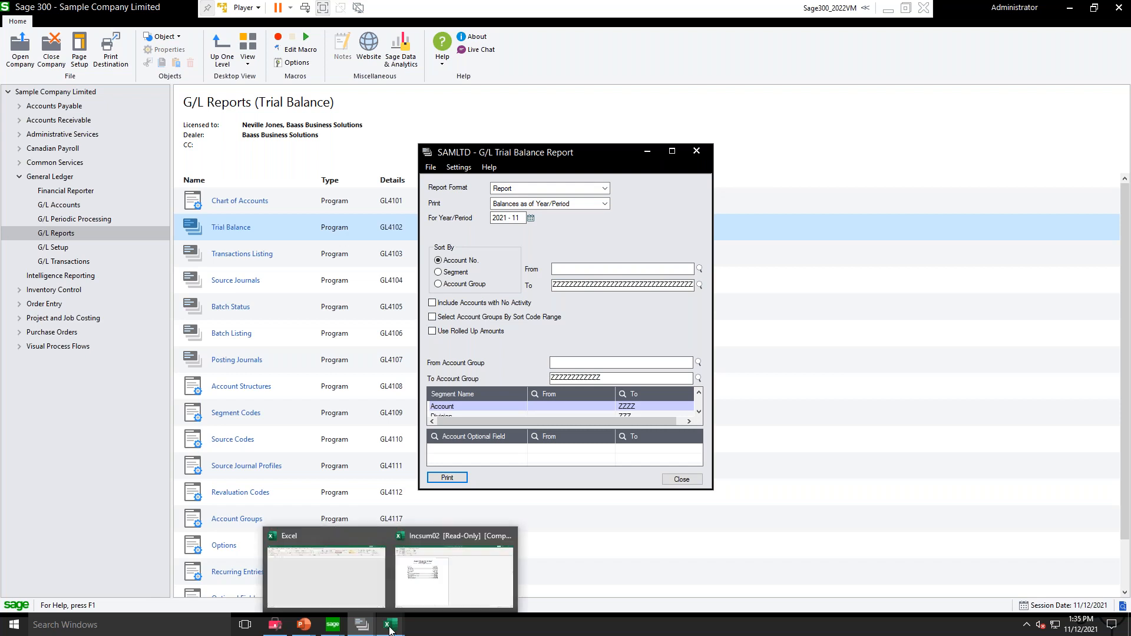
{"action": "left_click", "coordinate": [430, 590]}
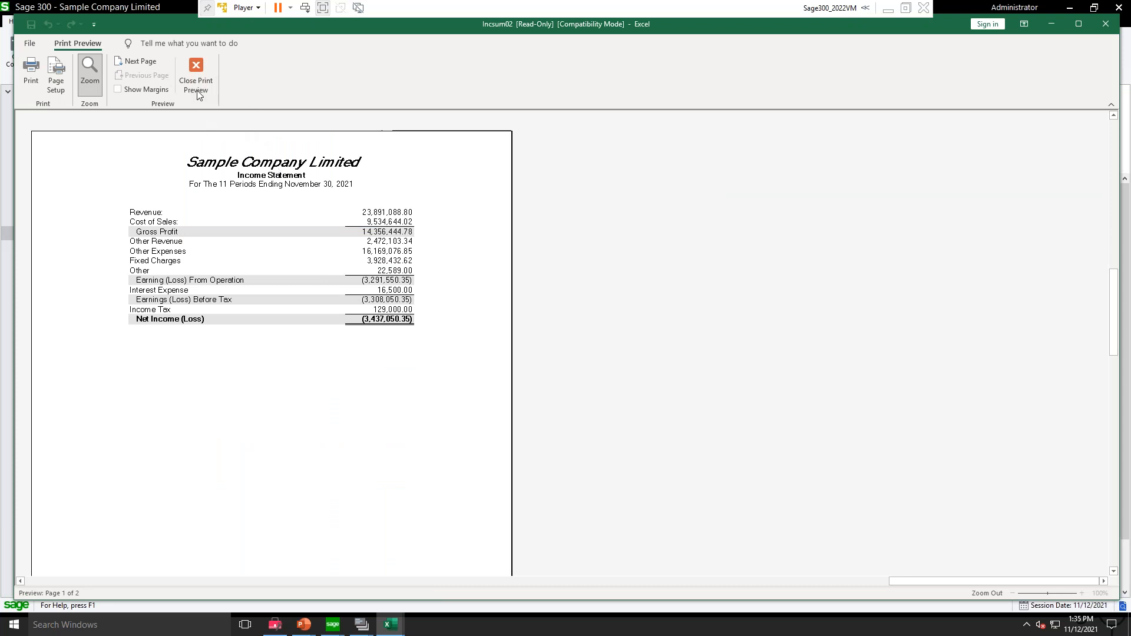
{"action": "left_click", "coordinate": [192, 73]}
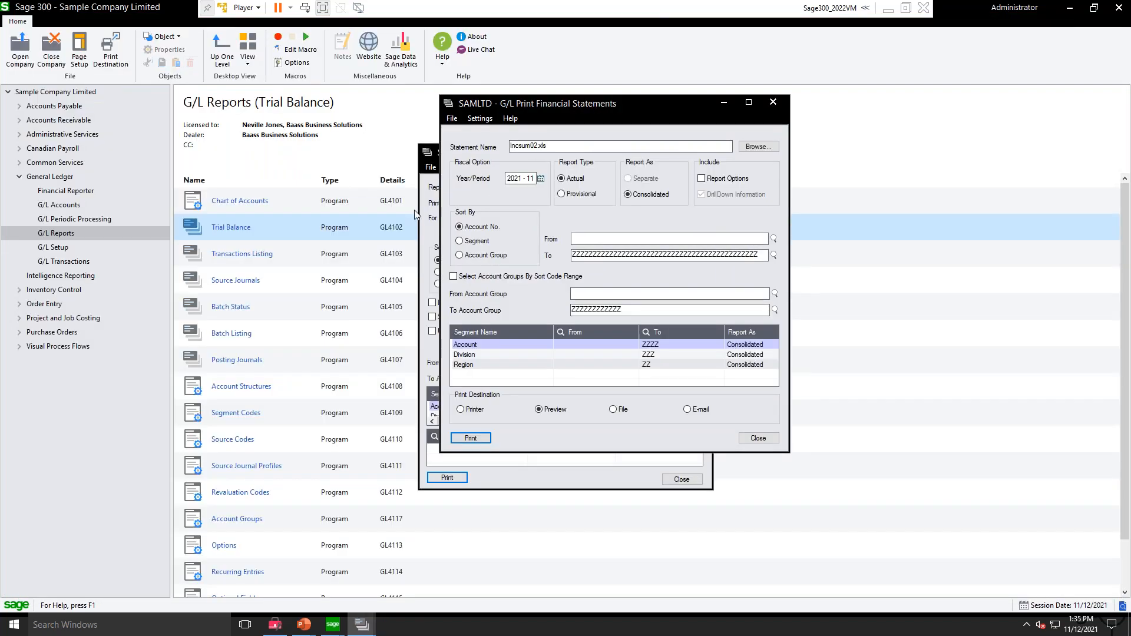
{"action": "left_click", "coordinate": [774, 103]}
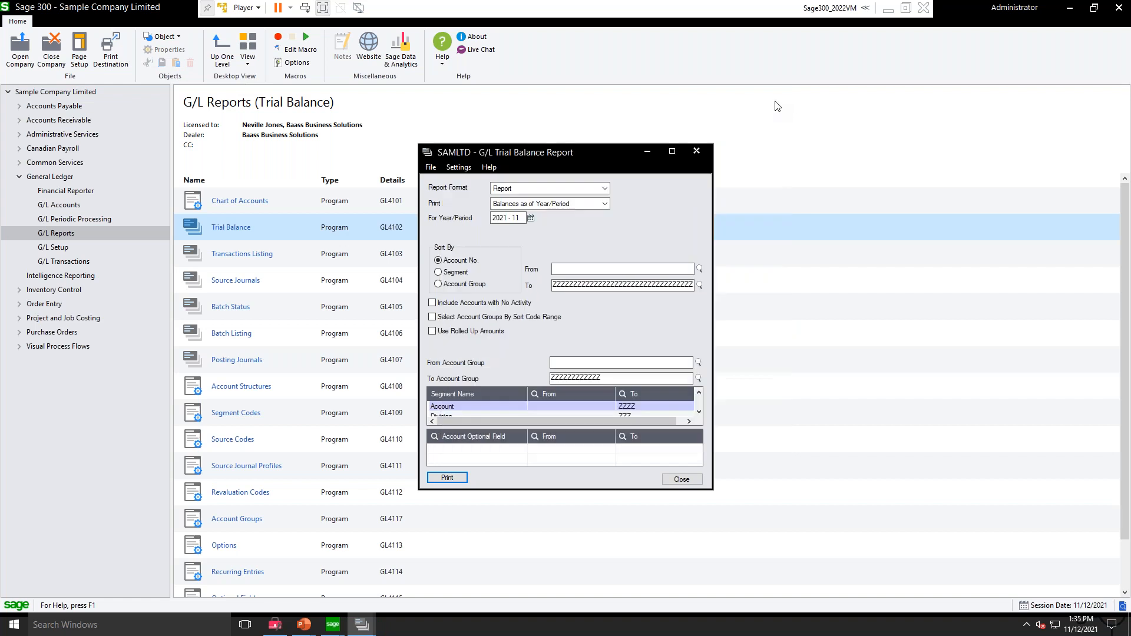
{"action": "left_click", "coordinate": [695, 153]}
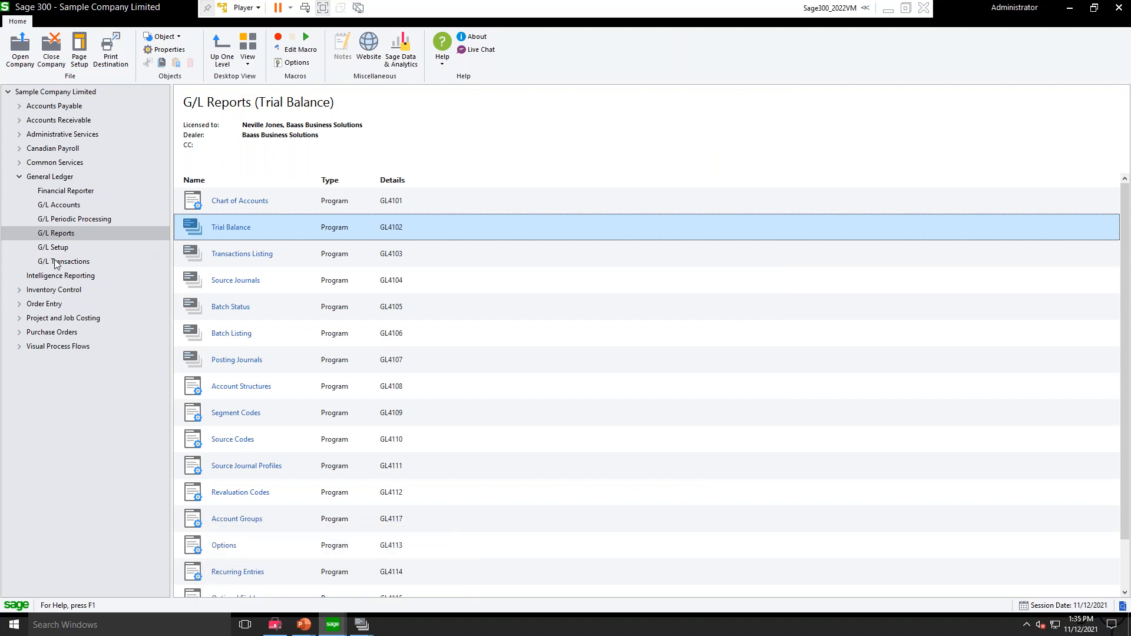
Step: Reopen Print Financial Statements from the General Ledger's Financial Reporter
{"action": "left_click", "coordinate": [53, 194]}
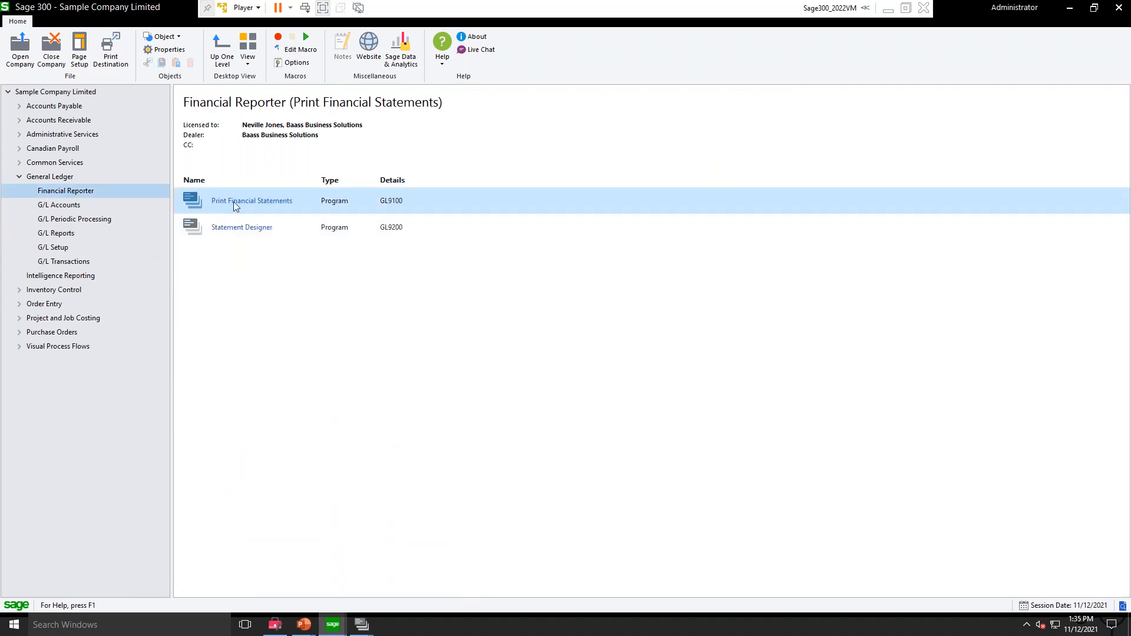
{"action": "left_click", "coordinate": [230, 233]}
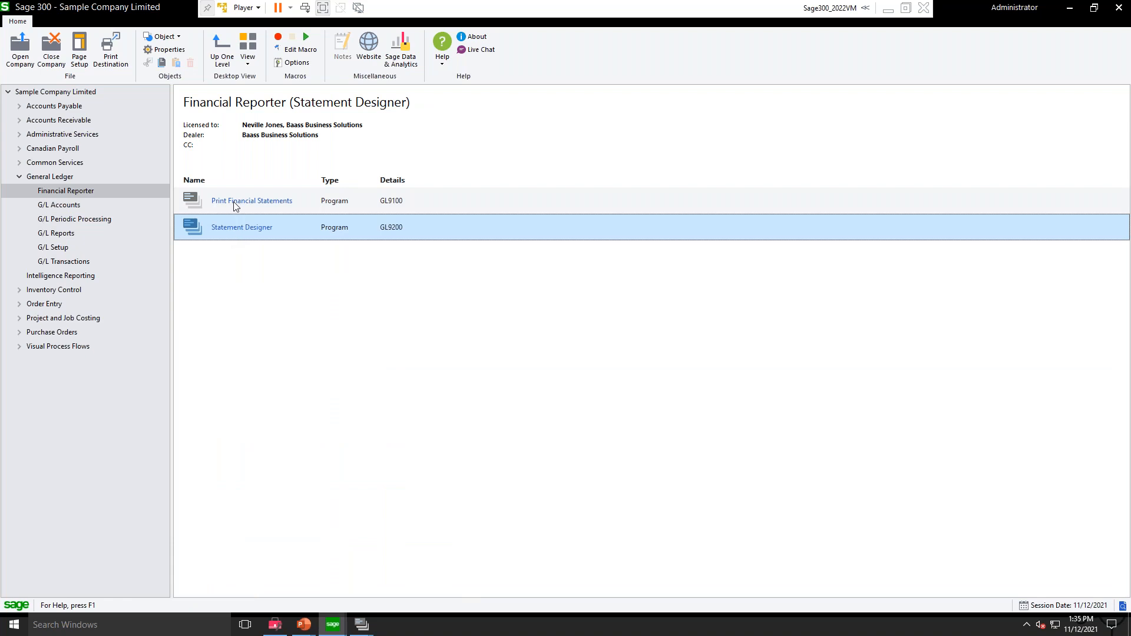
{"action": "left_click", "coordinate": [235, 206]}
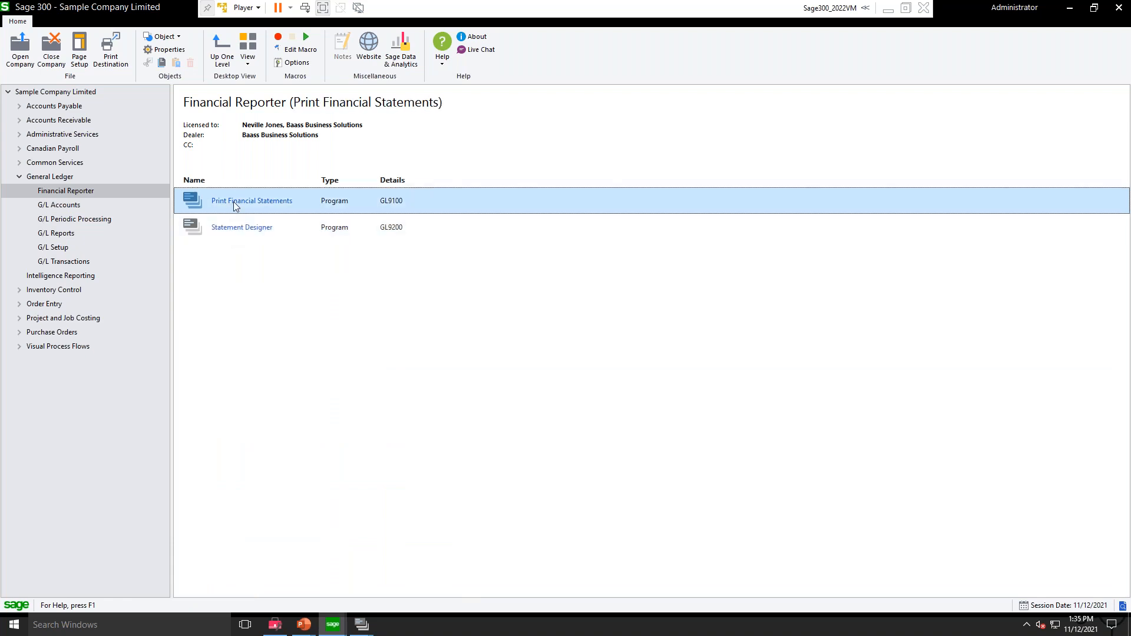
{"action": "left_click", "coordinate": [231, 234]}
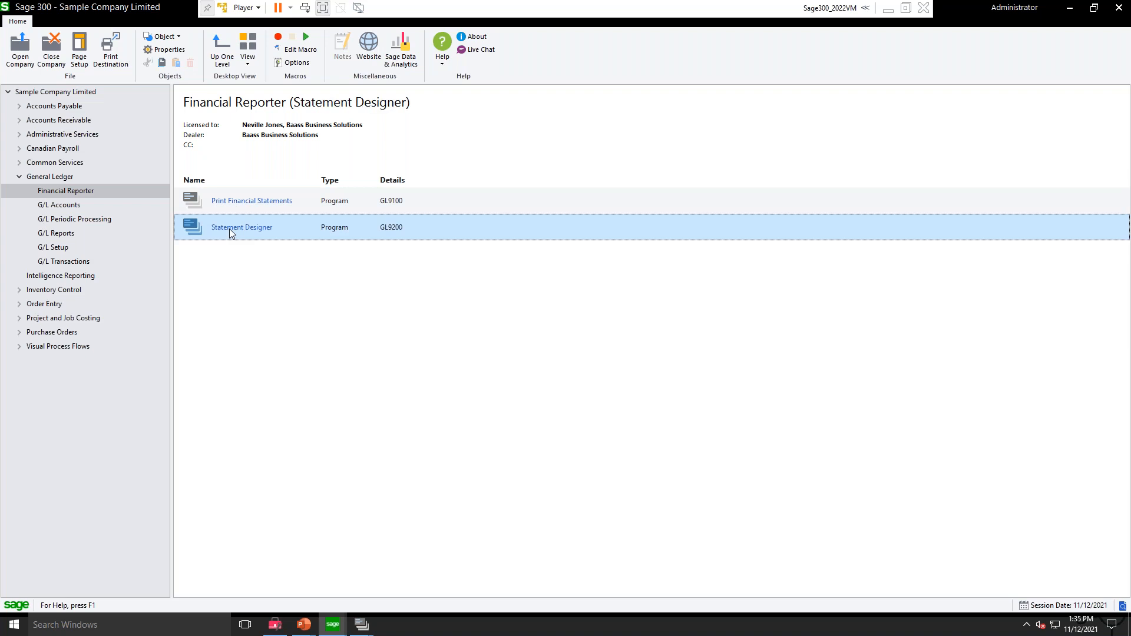
{"action": "left_click", "coordinate": [236, 203]}
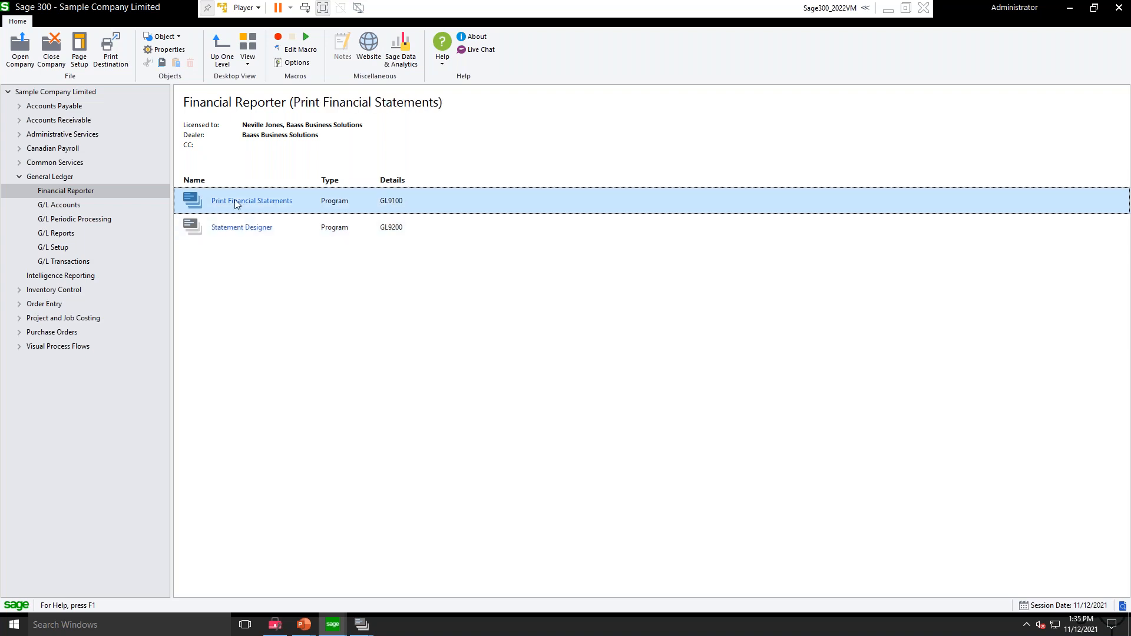
{"action": "double_click", "coordinate": [236, 203]}
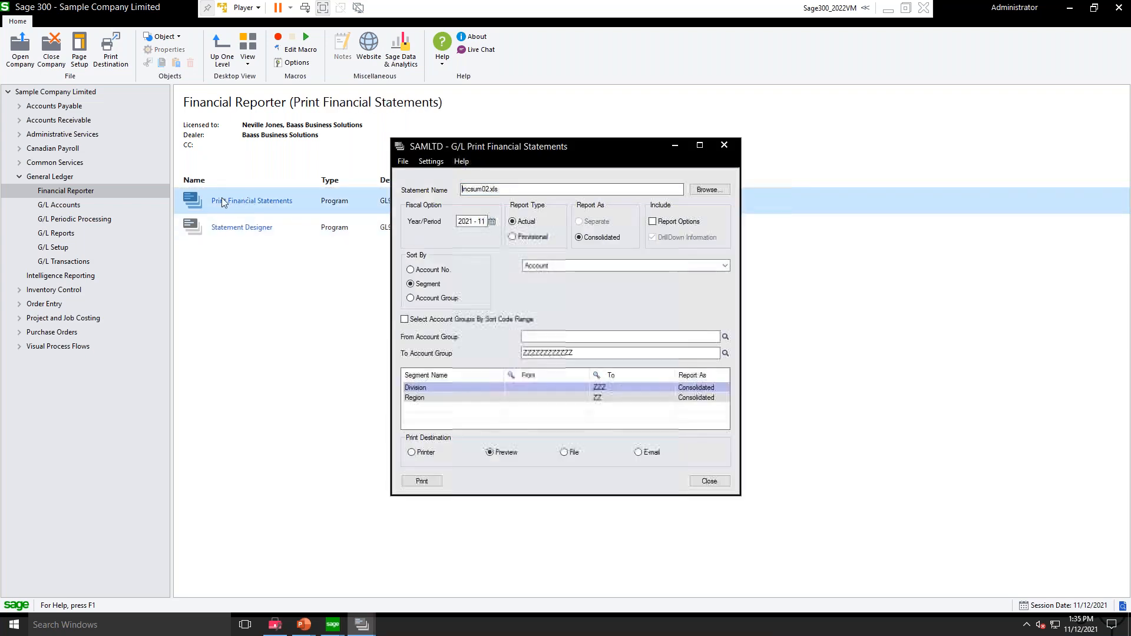
Step: Browse the supplied statement files in the GL69A ENG folder, including Balsum04 and Incsum02, and cancel the file selection
{"action": "double_click", "coordinate": [469, 189]}
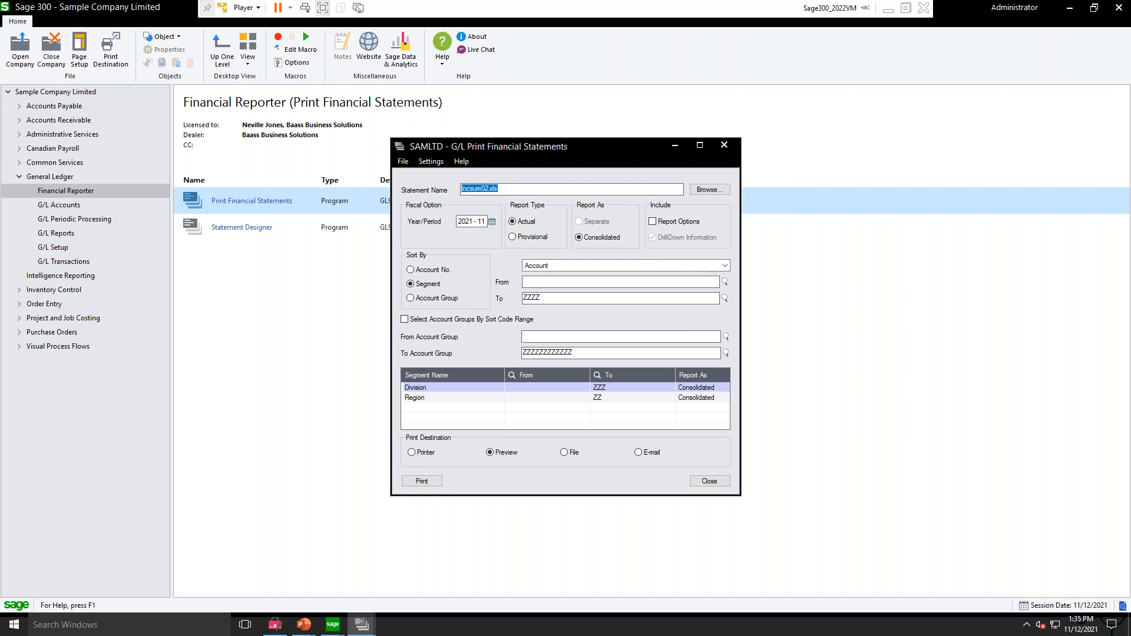
{"action": "left_click", "coordinate": [708, 189]}
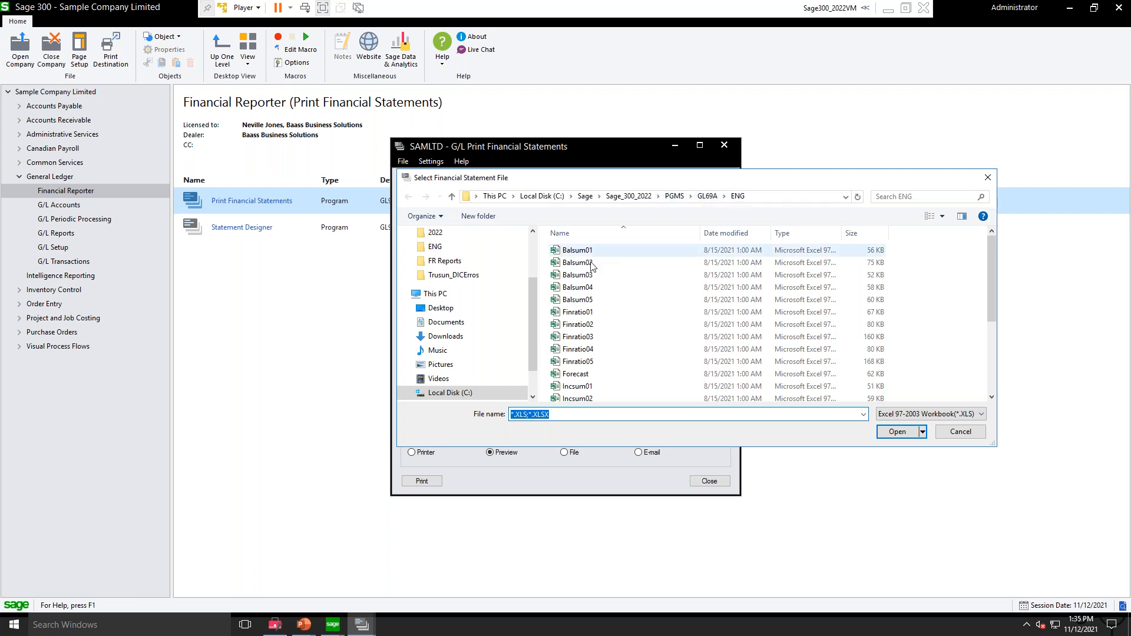
{"action": "left_click", "coordinate": [583, 288]}
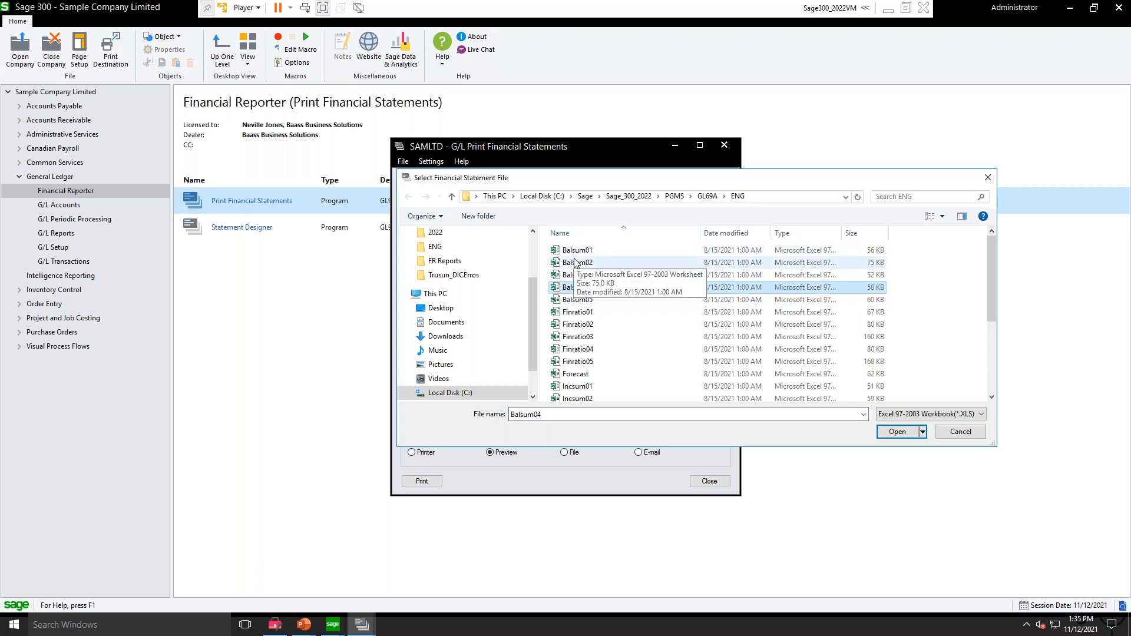
{"action": "scroll", "coordinate": [577, 268], "scroll_direction": "down", "scroll_amount": 1}
{"action": "scroll", "coordinate": [578, 277], "scroll_direction": "down", "scroll_amount": 3}
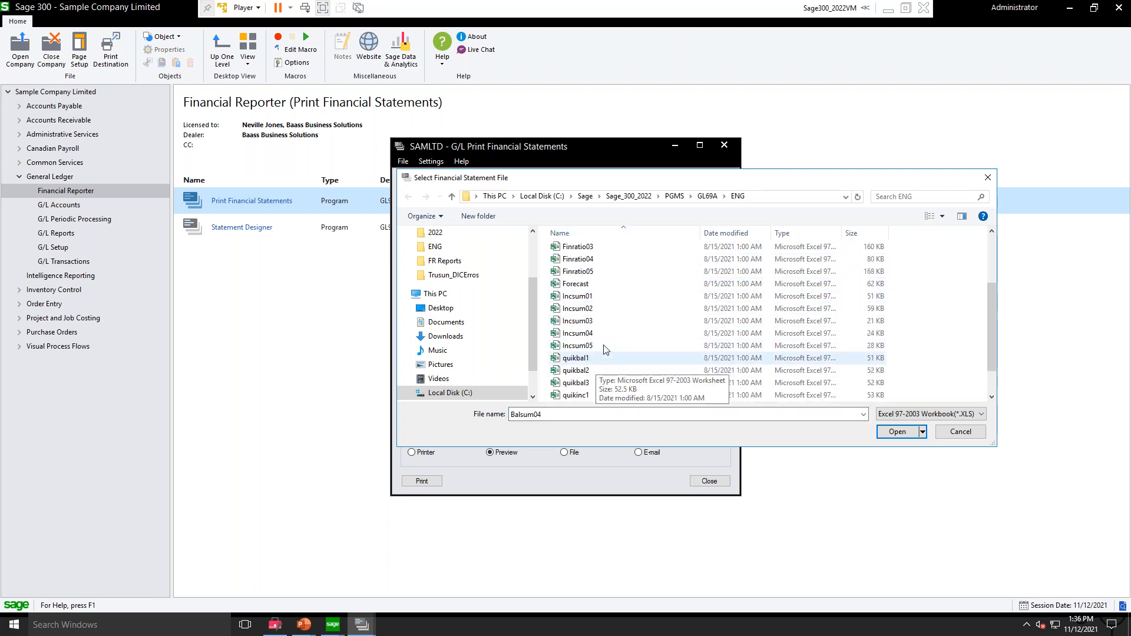
{"action": "scroll", "coordinate": [589, 336], "scroll_direction": "up", "scroll_amount": 3}
{"action": "left_click", "coordinate": [571, 311]}
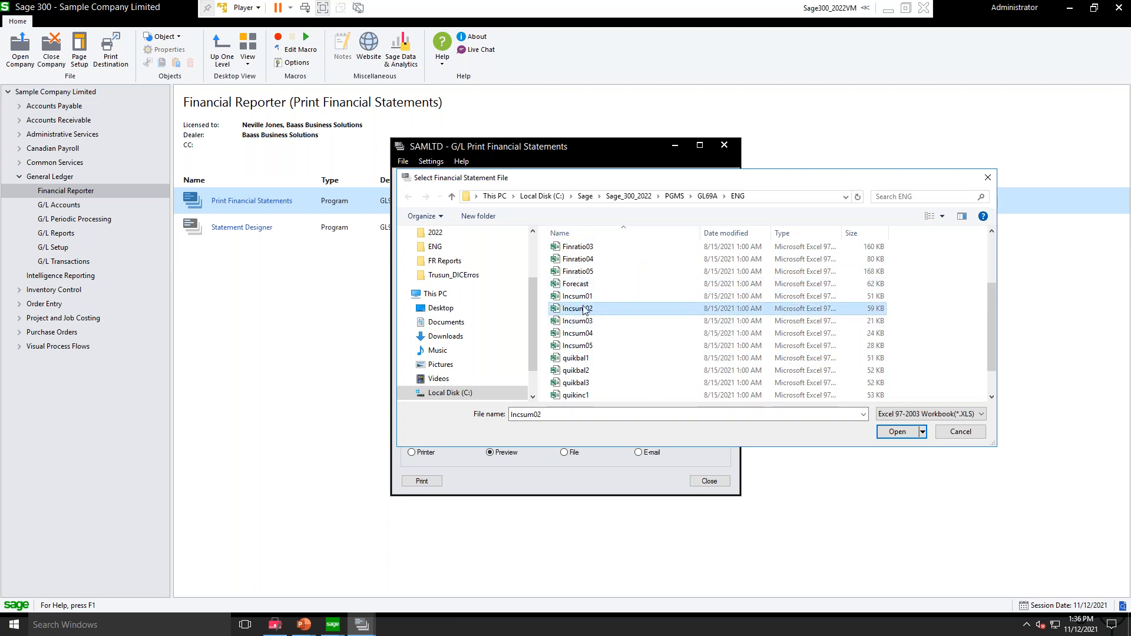
{"action": "left_click", "coordinate": [960, 433]}
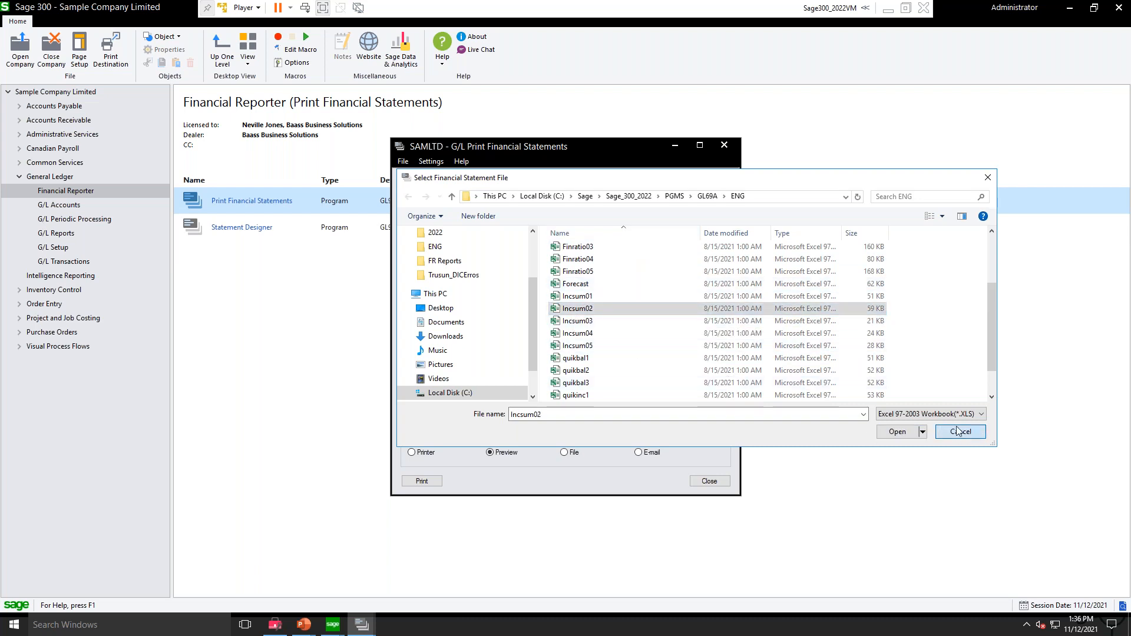
Step: Close the G/L Print Financial Statements window and start the Statement Designer from the Financial Reporter
{"action": "left_click", "coordinate": [726, 148]}
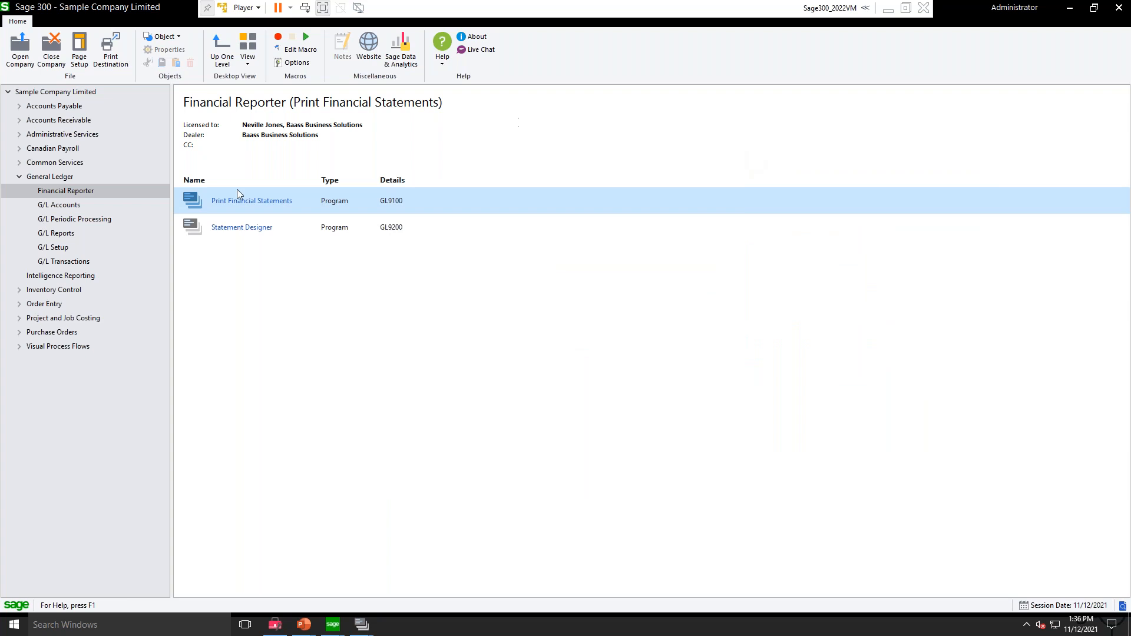
{"action": "left_click", "coordinate": [222, 228]}
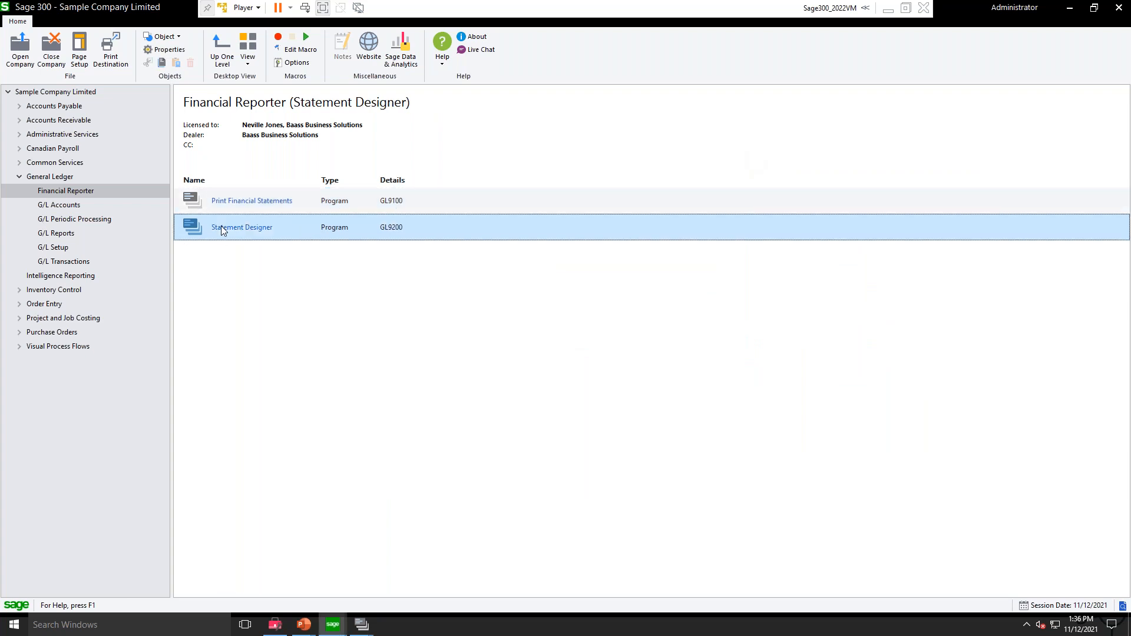
{"action": "double_click", "coordinate": [221, 228]}
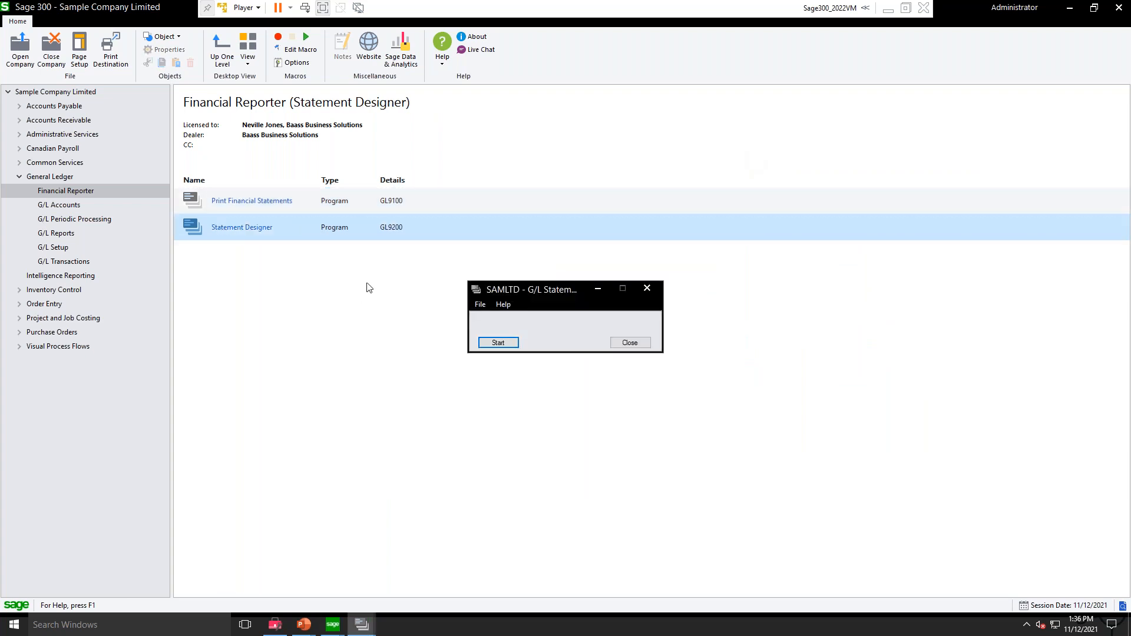
{"action": "left_click", "coordinate": [496, 343]}
{"action": "left_click", "coordinate": [496, 344]}
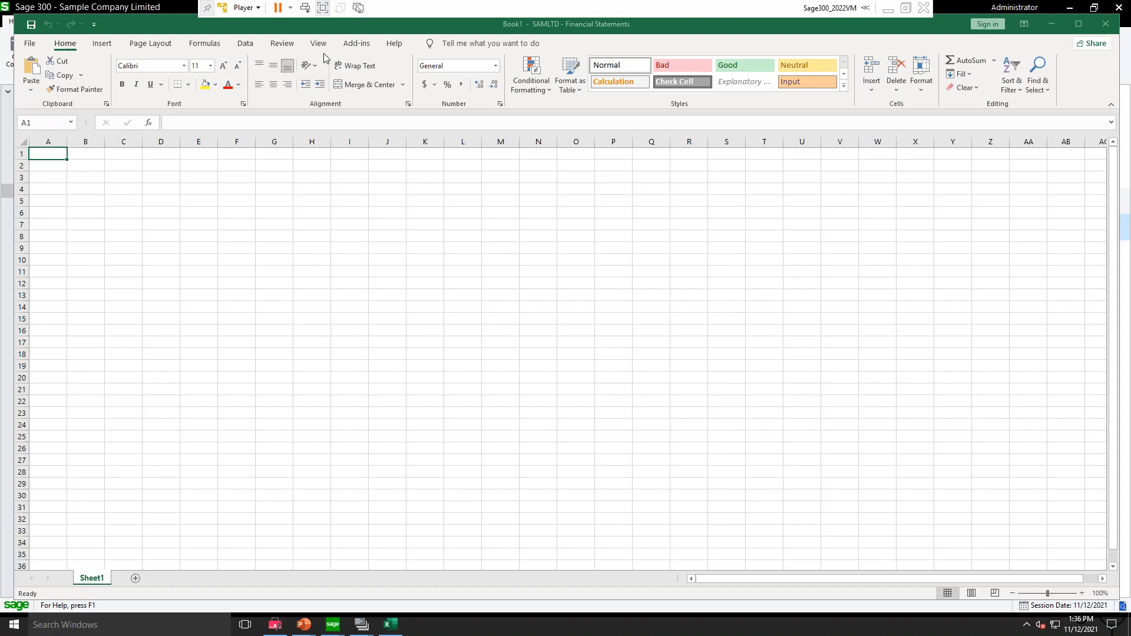
Step: View the Financial Reporter add-in's FR commands, including FR View, FR Paste and FR DrillDown, without running any
{"action": "left_click", "coordinate": [360, 46]}
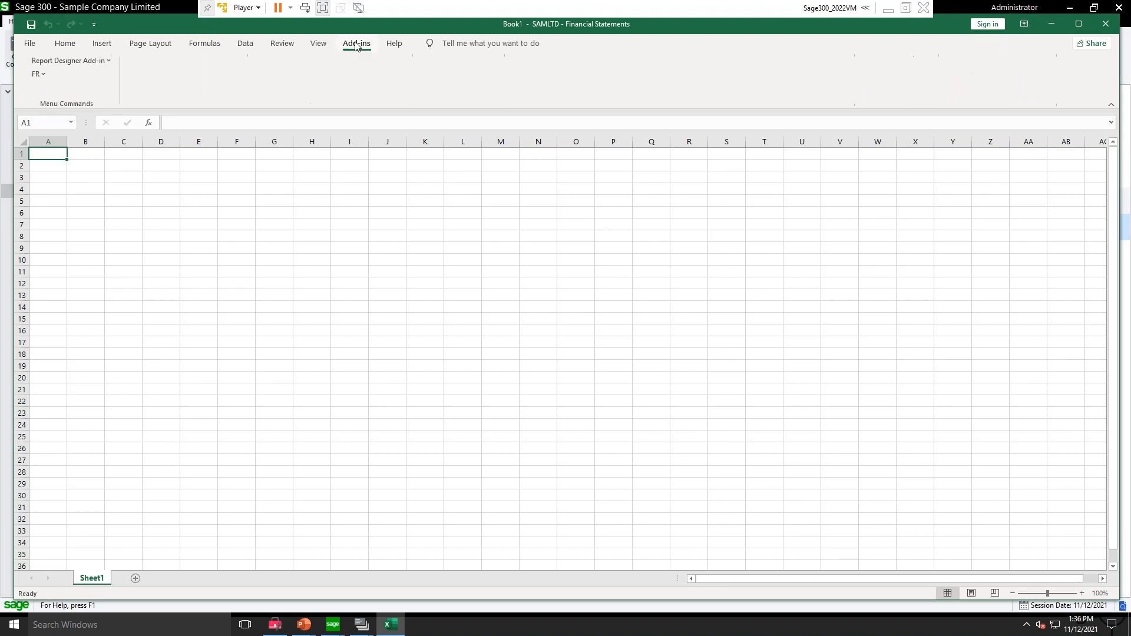
{"action": "left_click", "coordinate": [35, 74]}
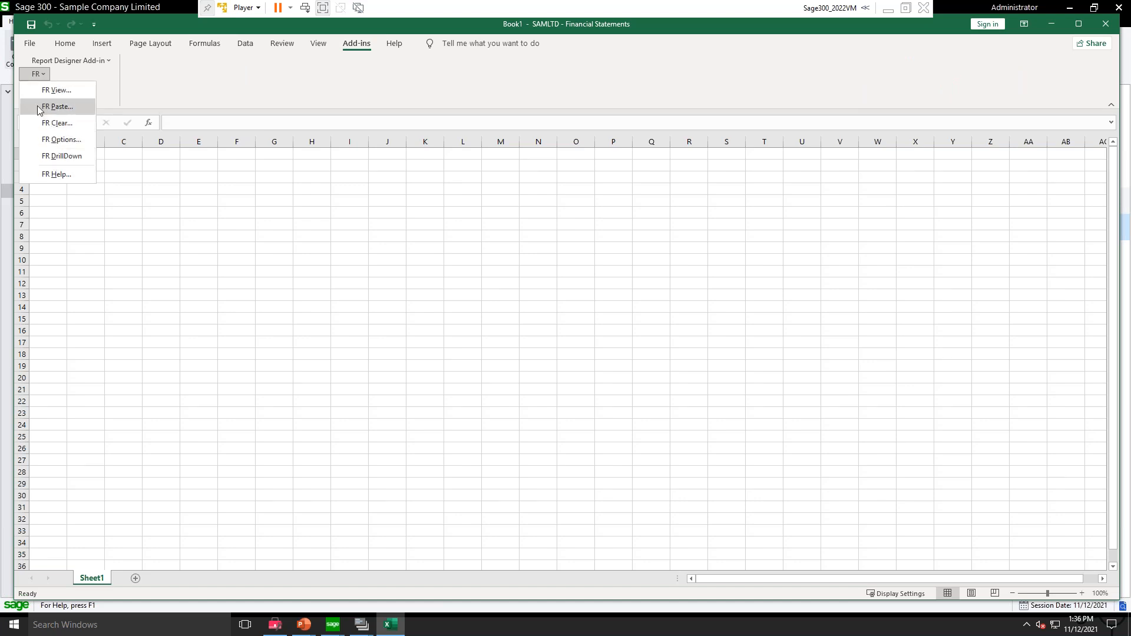
{"action": "left_click", "coordinate": [36, 74]}
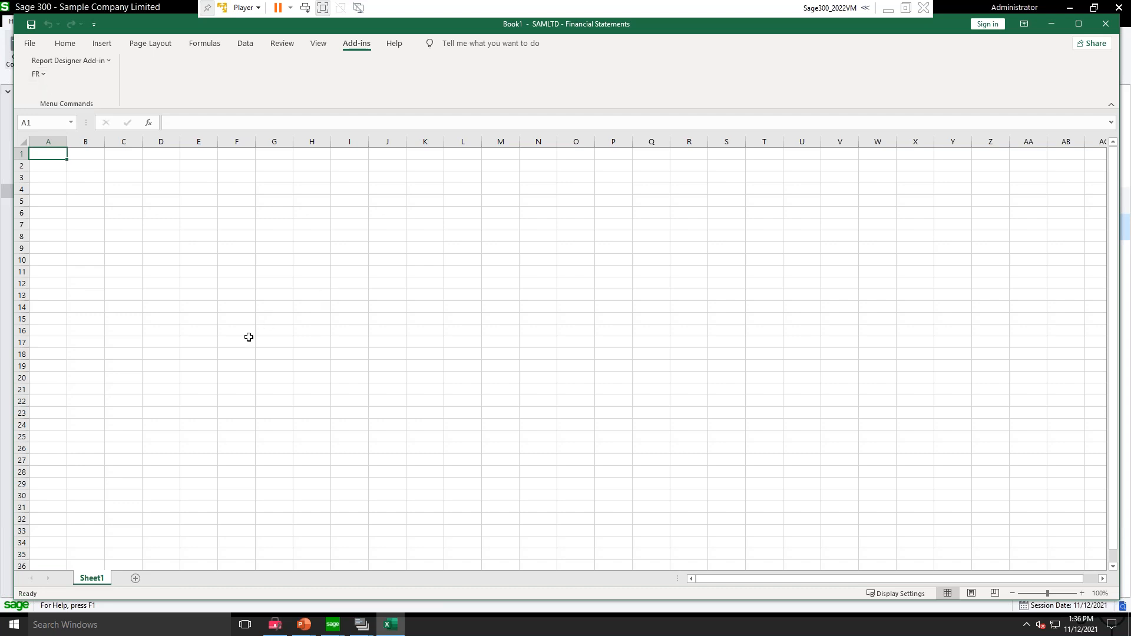
Step: Open the recent Incsum02 workbook from the GL69A ENG folder
{"action": "left_click", "coordinate": [30, 45]}
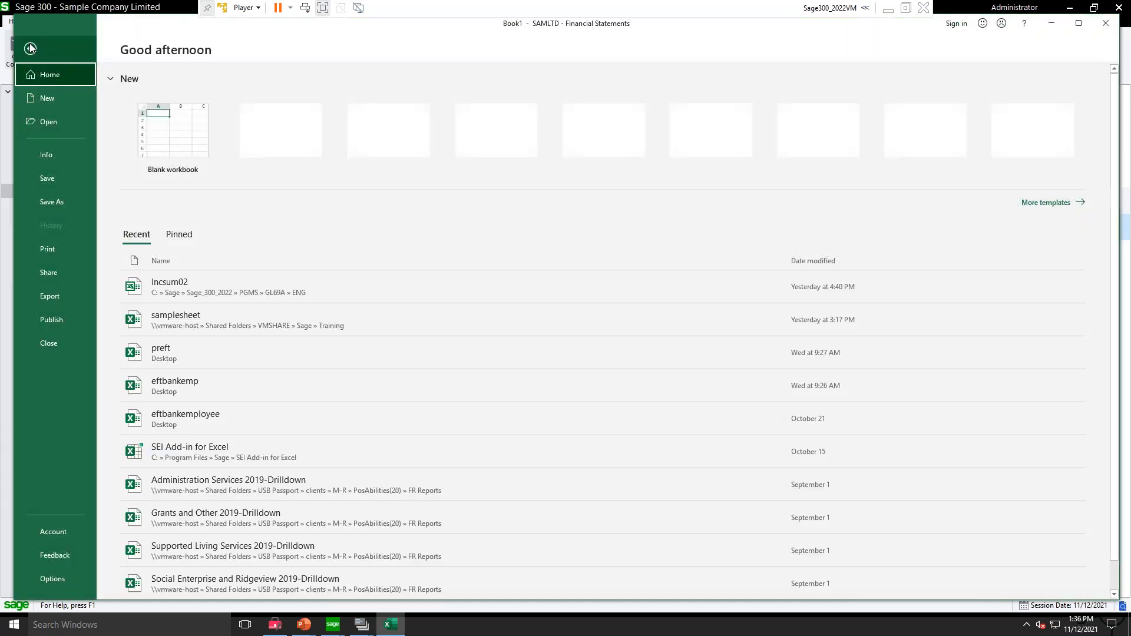
{"action": "left_click", "coordinate": [49, 124]}
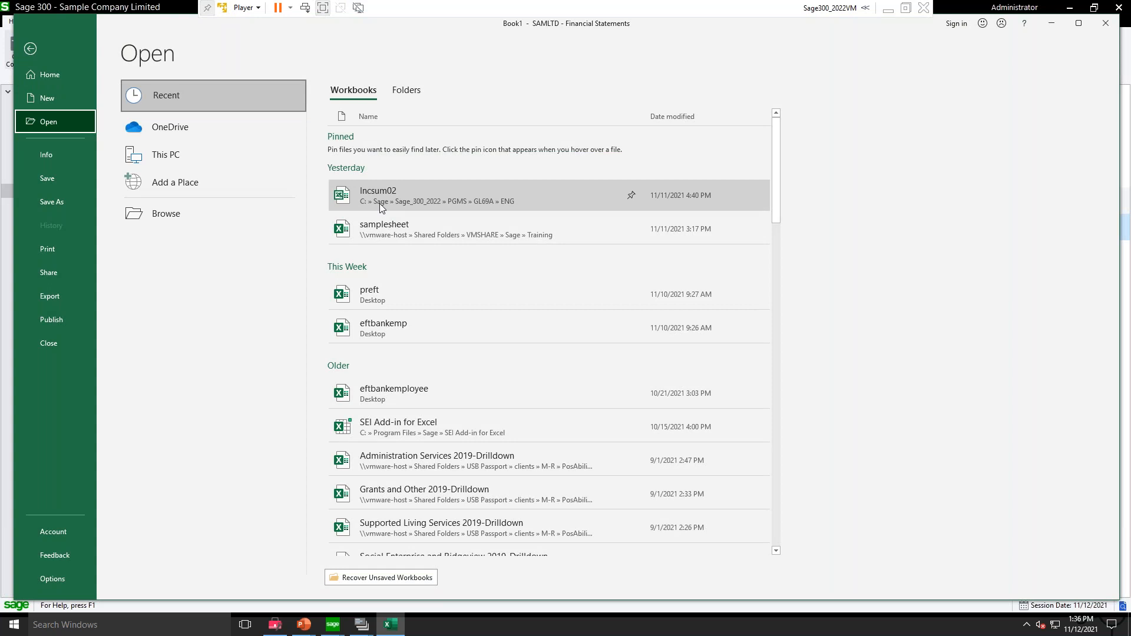
{"action": "left_click", "coordinate": [504, 201]}
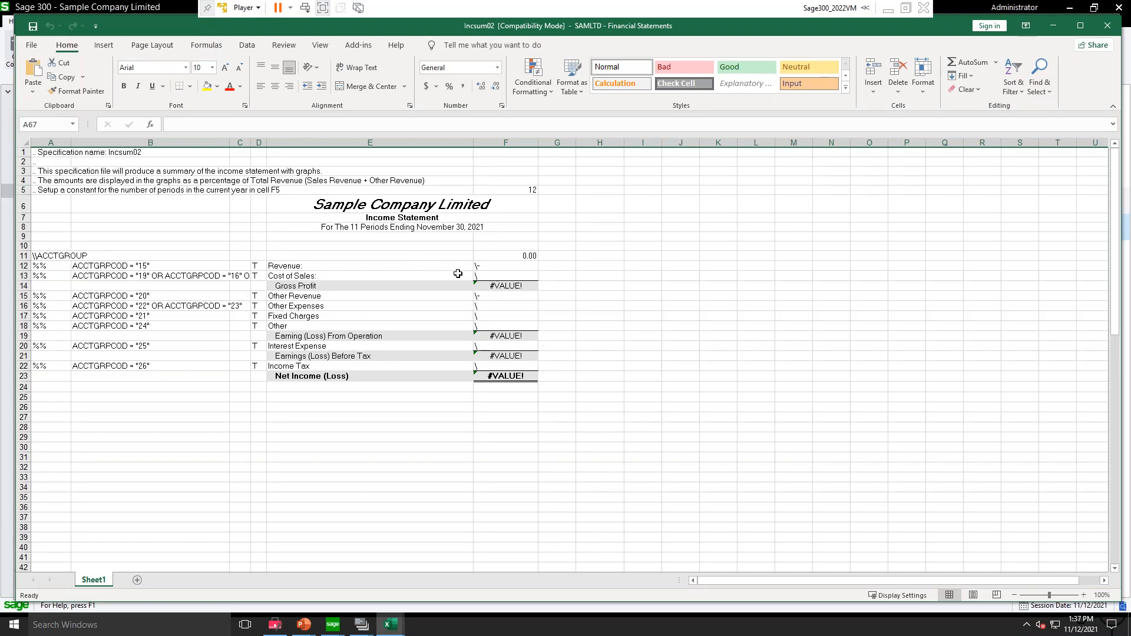
Step: Look over the Incsum02 sheet down to its chart, highlight the specification block A1:F23, and deselect it
{"action": "scroll", "coordinate": [437, 433], "scroll_direction": "down", "scroll_amount": 3}
{"action": "scroll", "coordinate": [438, 433], "scroll_direction": "down", "scroll_amount": 15}
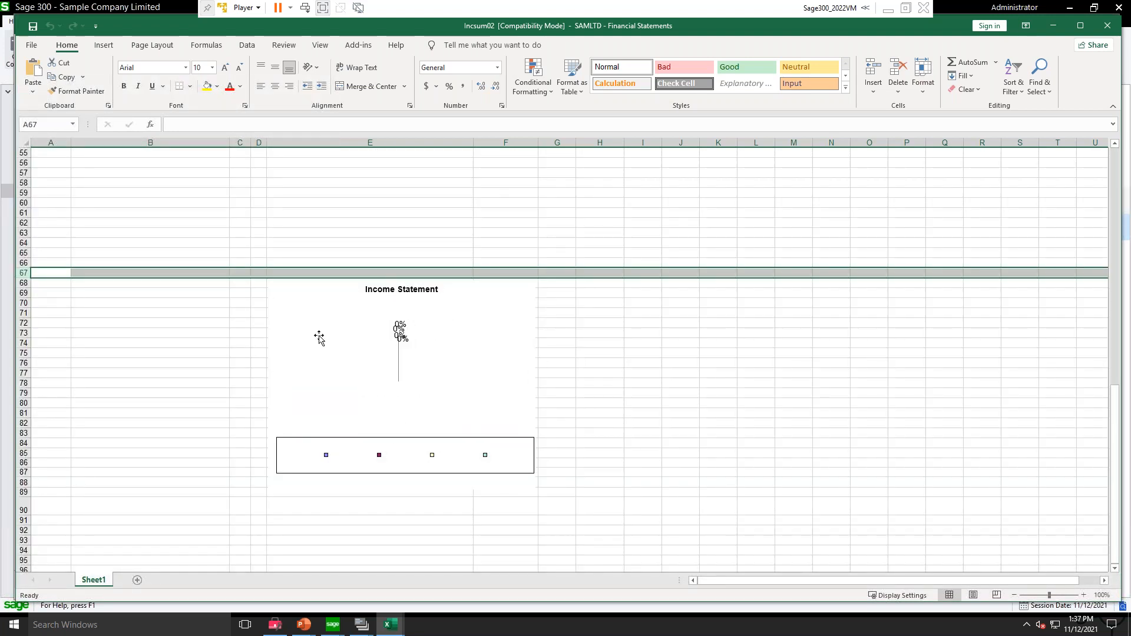
{"action": "scroll", "coordinate": [344, 355], "scroll_direction": "up", "scroll_amount": 7}
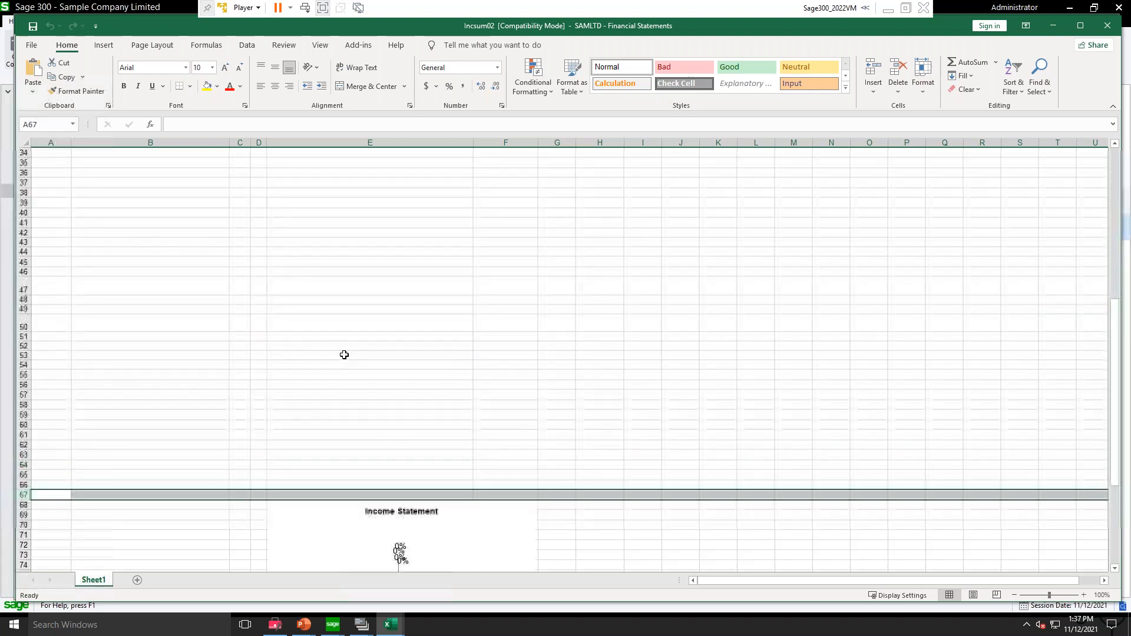
{"action": "scroll", "coordinate": [344, 354], "scroll_direction": "up", "scroll_amount": 11}
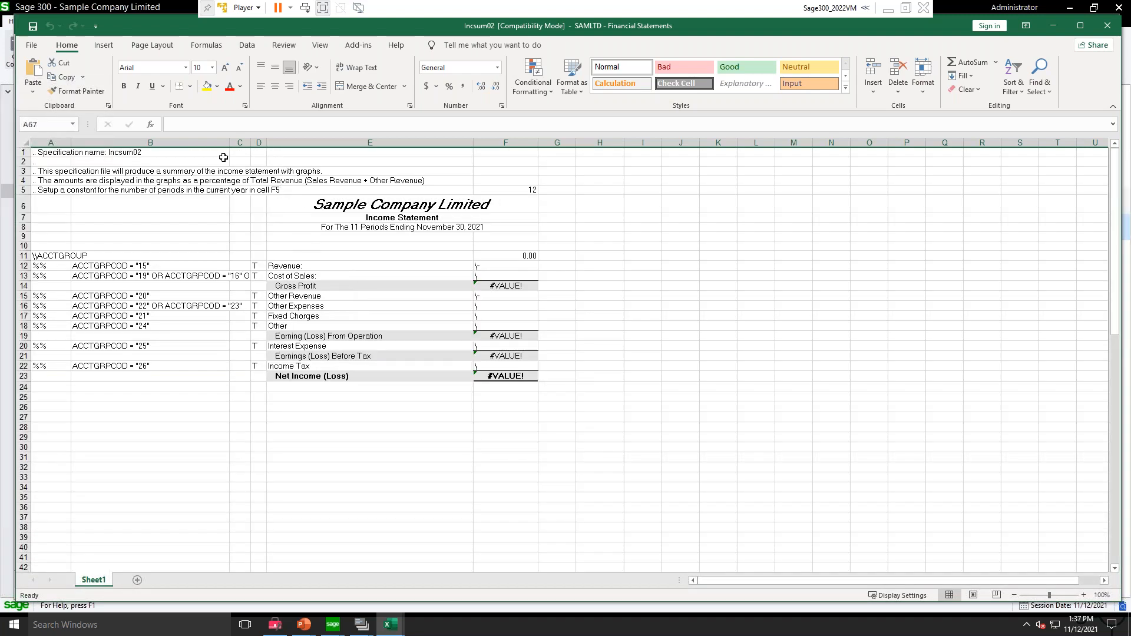
{"action": "left_click_drag", "start_coordinate": [53, 154], "coordinate": [530, 376]}
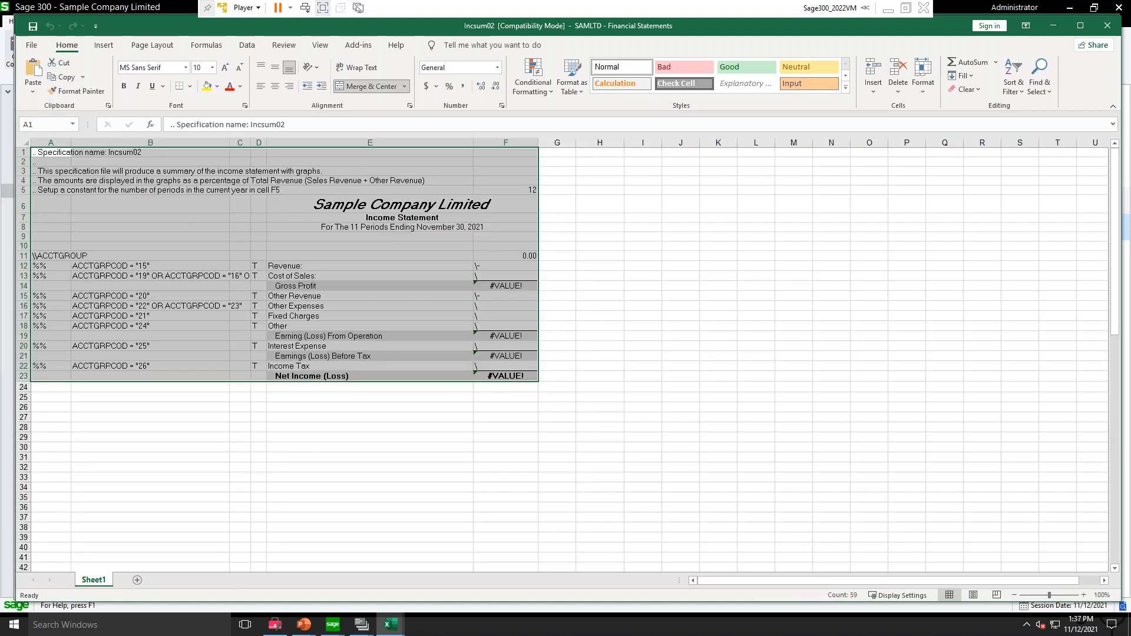
{"action": "left_click", "coordinate": [498, 437]}
Step: Select the named range Spec, check how far down the sheet it extends, and clear the selection
{"action": "left_click", "coordinate": [73, 128]}
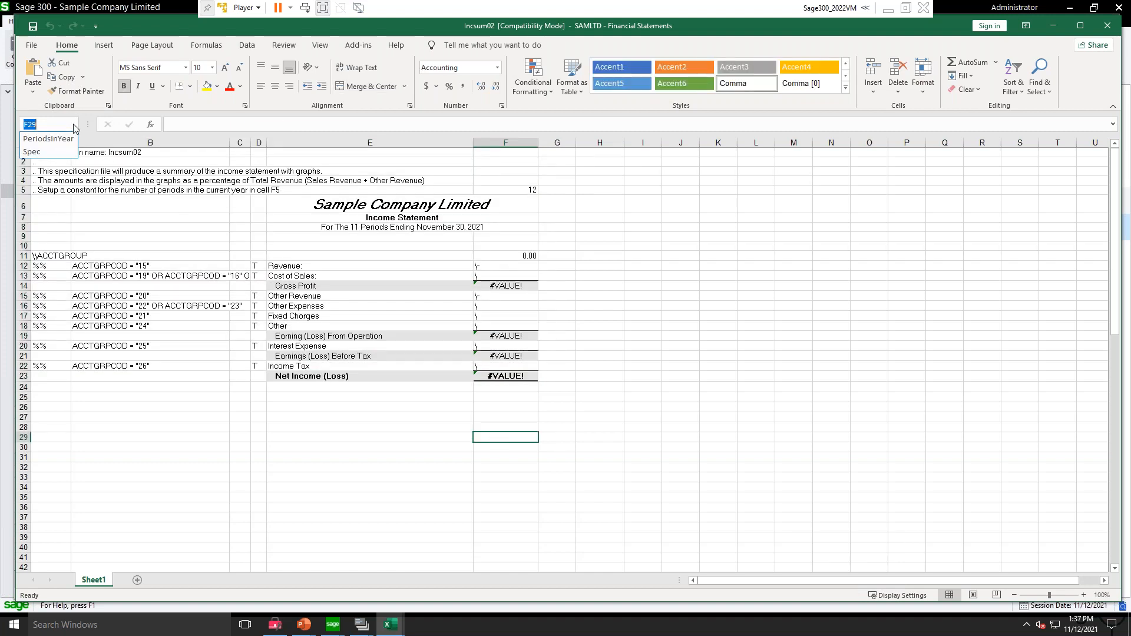
{"action": "left_click", "coordinate": [31, 152]}
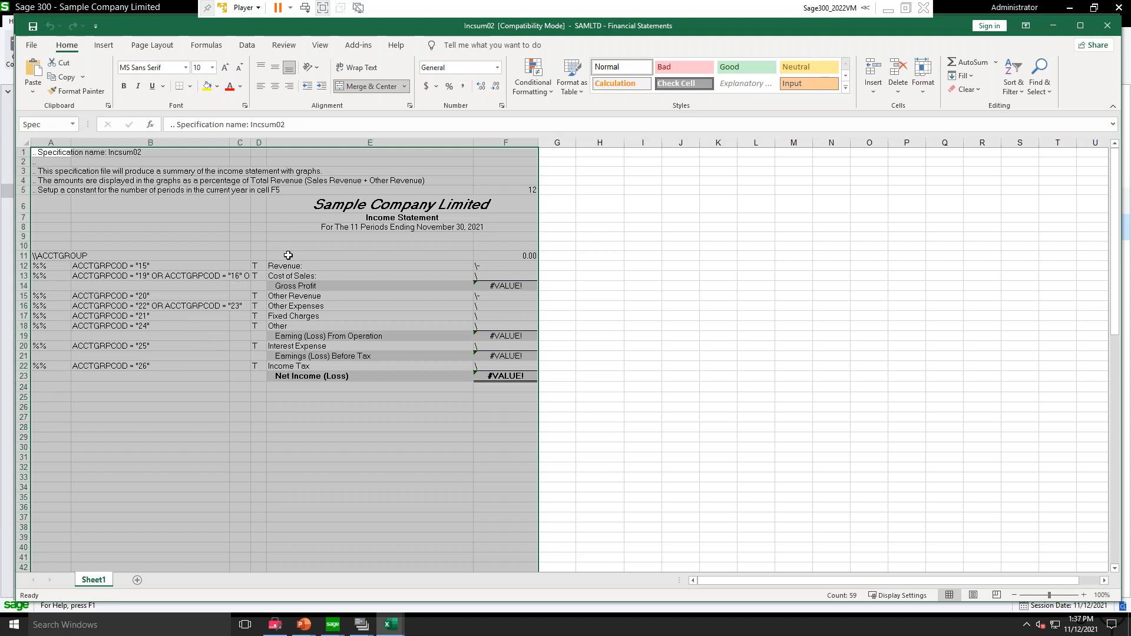
{"action": "scroll", "coordinate": [289, 262], "scroll_direction": "down", "scroll_amount": 4}
{"action": "scroll", "coordinate": [290, 263], "scroll_direction": "down", "scroll_amount": 5}
{"action": "scroll", "coordinate": [312, 295], "scroll_direction": "up", "scroll_amount": 2}
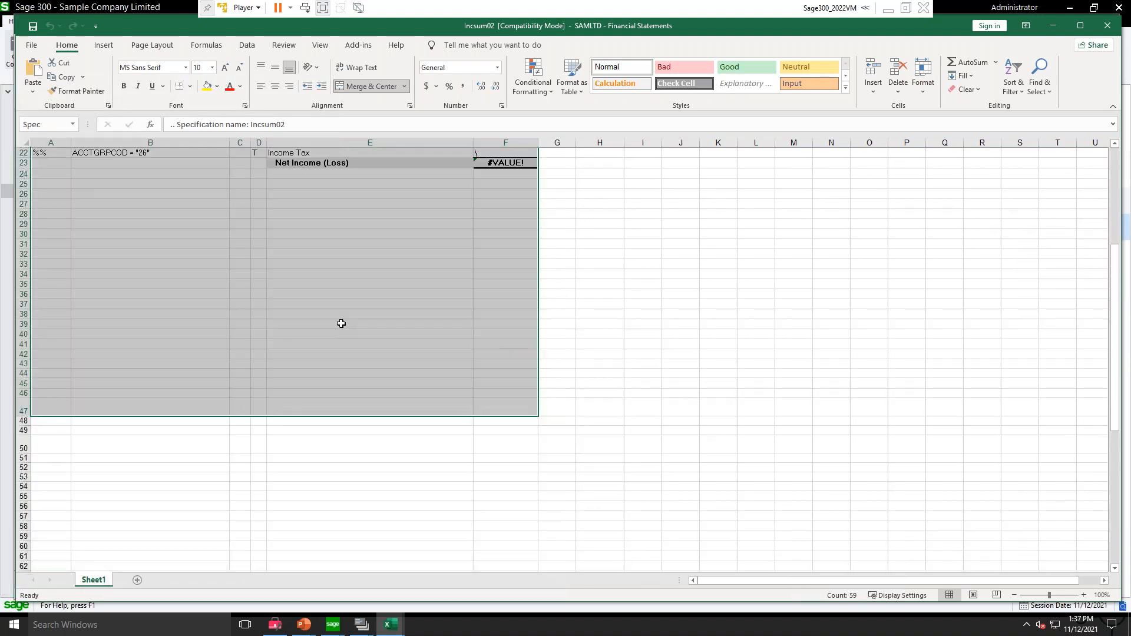
{"action": "scroll", "coordinate": [212, 310], "scroll_direction": "up", "scroll_amount": 7}
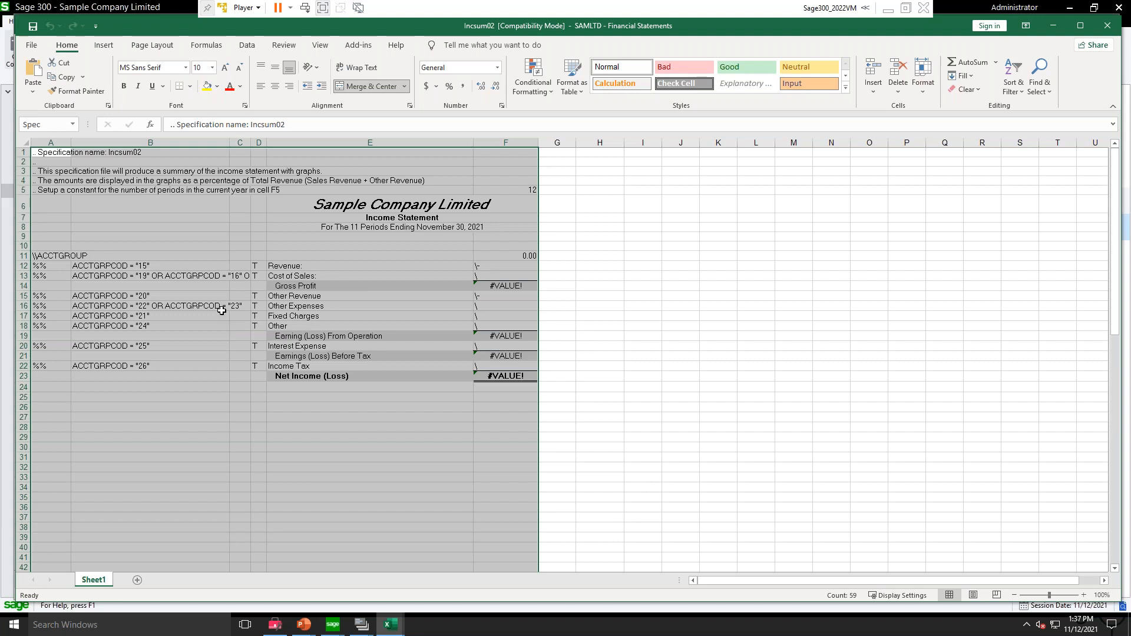
{"action": "left_click", "coordinate": [207, 217]}
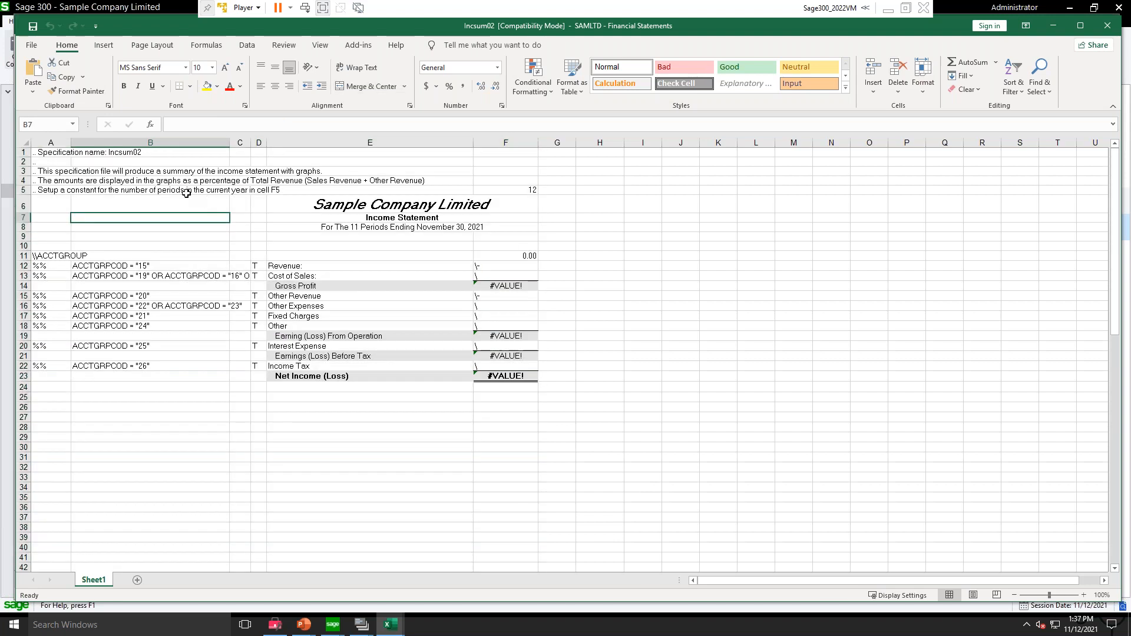
Step: Review the comment lines of the specification in cells A1 to A5
{"action": "left_click", "coordinate": [155, 171]}
{"action": "key", "text": "Up"}
{"action": "key", "text": "Up"}
{"action": "key", "text": "Left"}
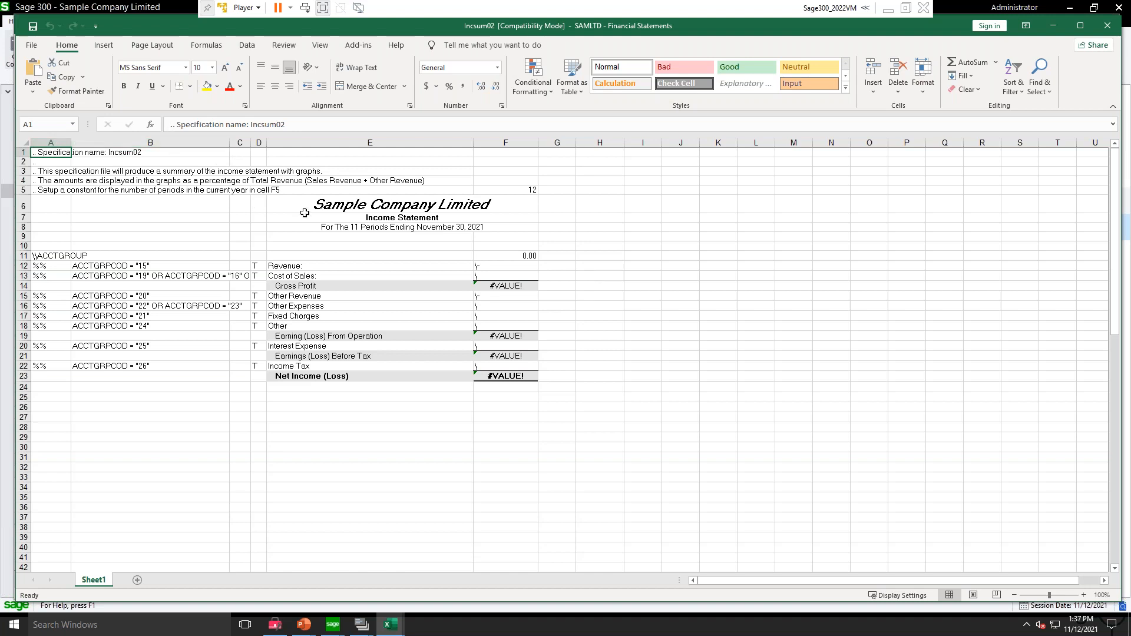
{"action": "key", "text": "Down"}
{"action": "key", "text": "Down"}
{"action": "key", "text": "Down"}
{"action": "key", "text": "Down"}
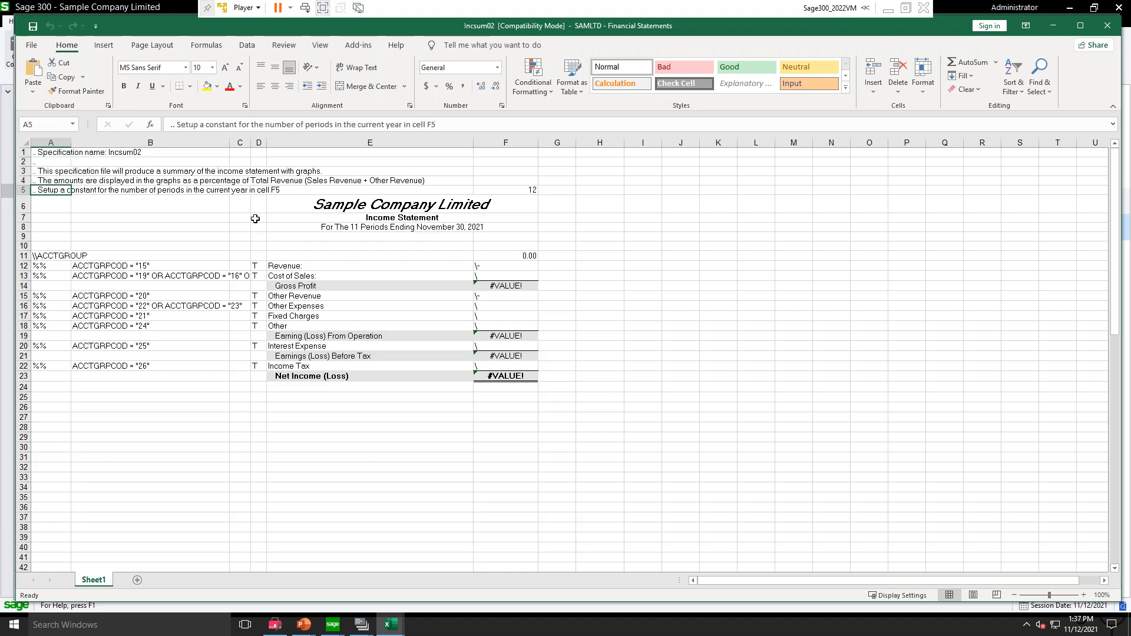
Step: Inspect the formulas of the company name in E6, the period heading in E8, and the amounts column F11:F23
{"action": "left_click", "coordinate": [36, 202]}
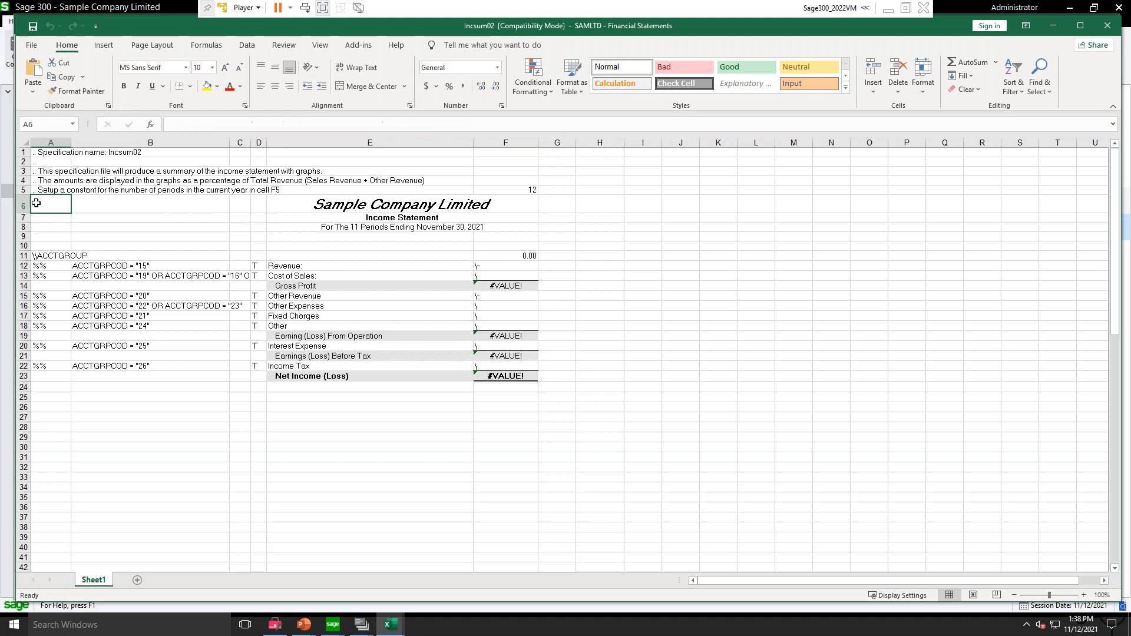
{"action": "left_click", "coordinate": [278, 206]}
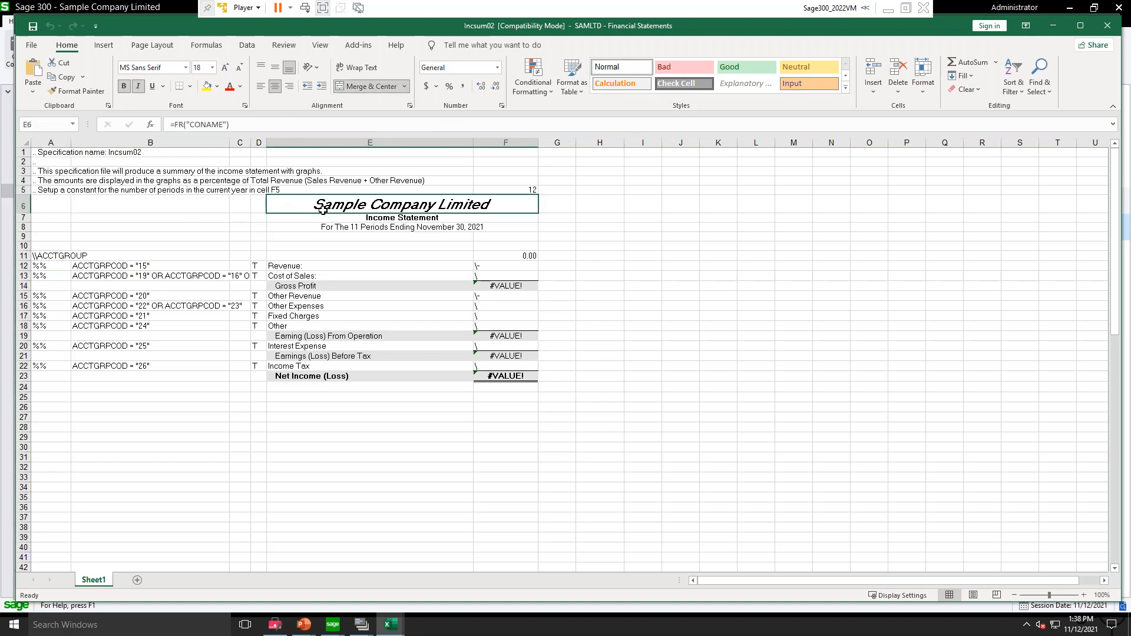
{"action": "left_click", "coordinate": [320, 227]}
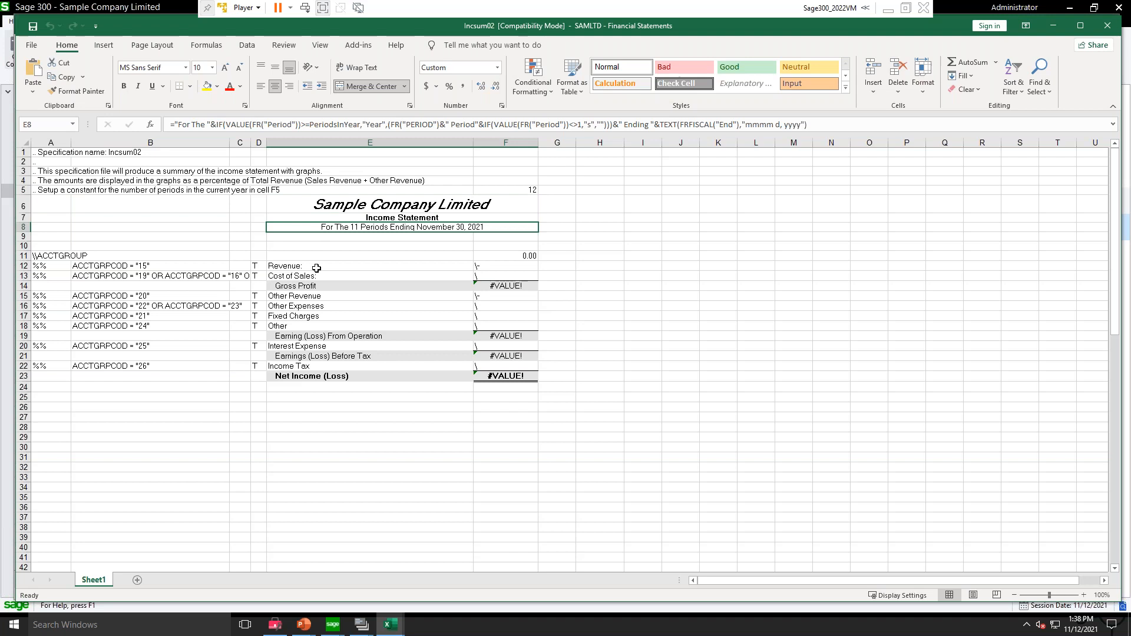
{"action": "left_click_drag", "start_coordinate": [318, 266], "coordinate": [316, 278]}
{"action": "left_click", "coordinate": [521, 255]}
{"action": "key", "text": "ctrl+shift+Down"}
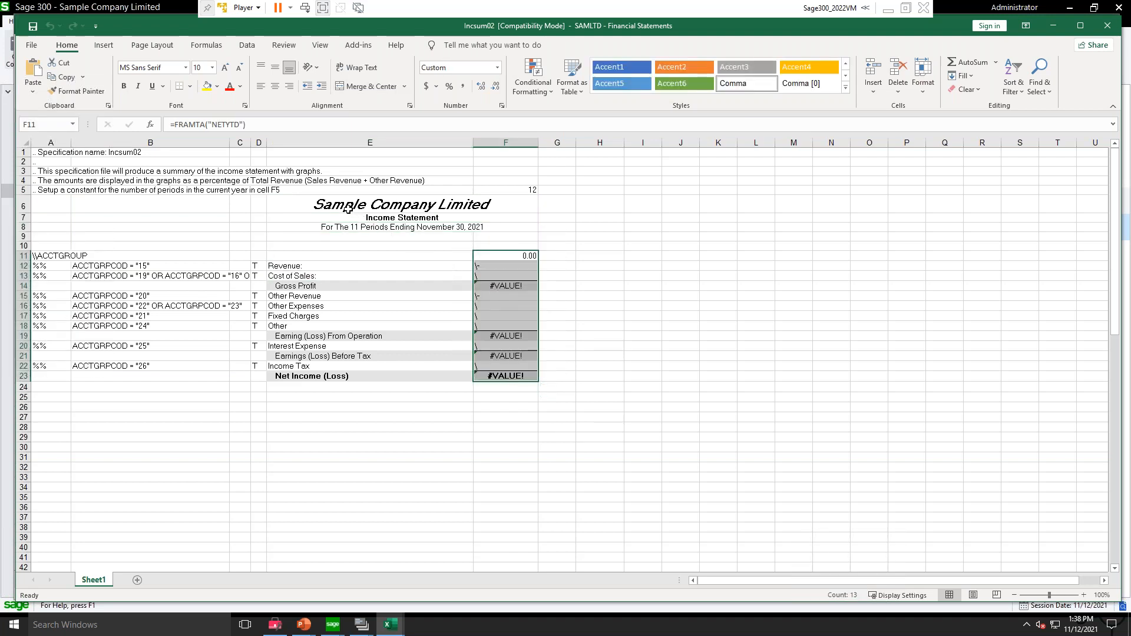
Step: Clear the company name formula in cell E6 and open FR Paste for that cell
{"action": "left_click", "coordinate": [317, 201]}
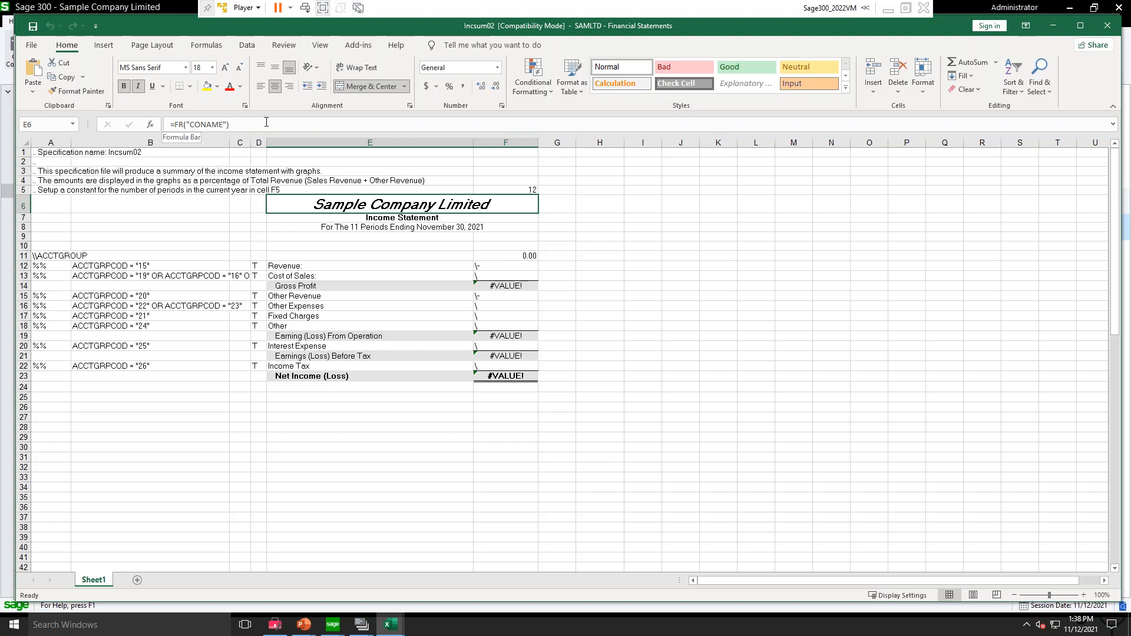
{"action": "key", "text": "Delete"}
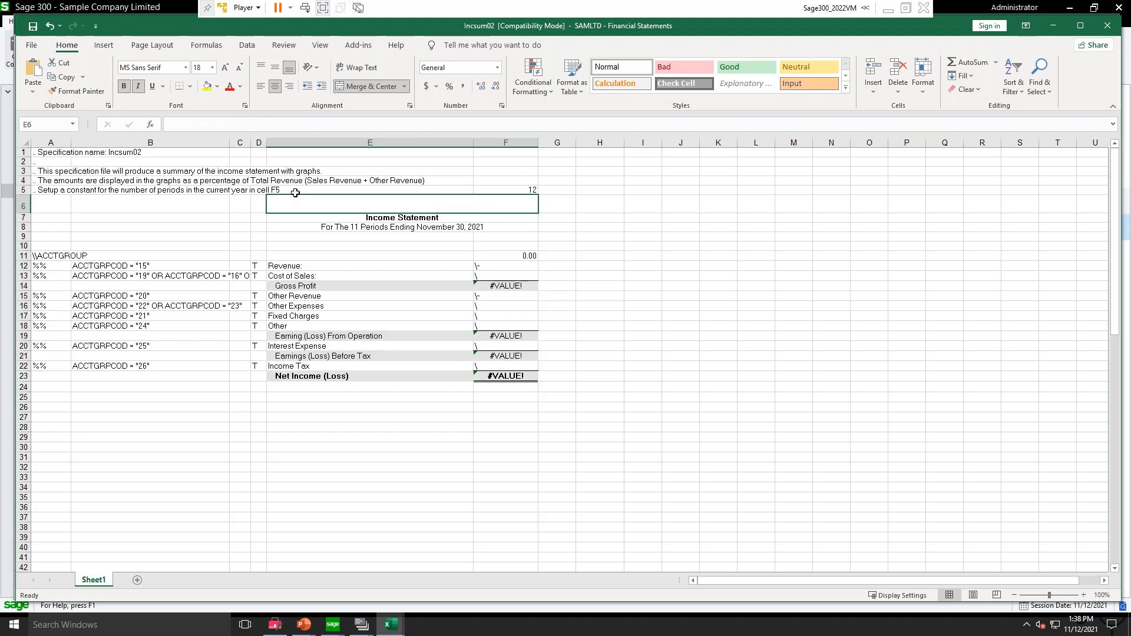
{"action": "left_click", "coordinate": [351, 46]}
{"action": "left_click", "coordinate": [39, 63]}
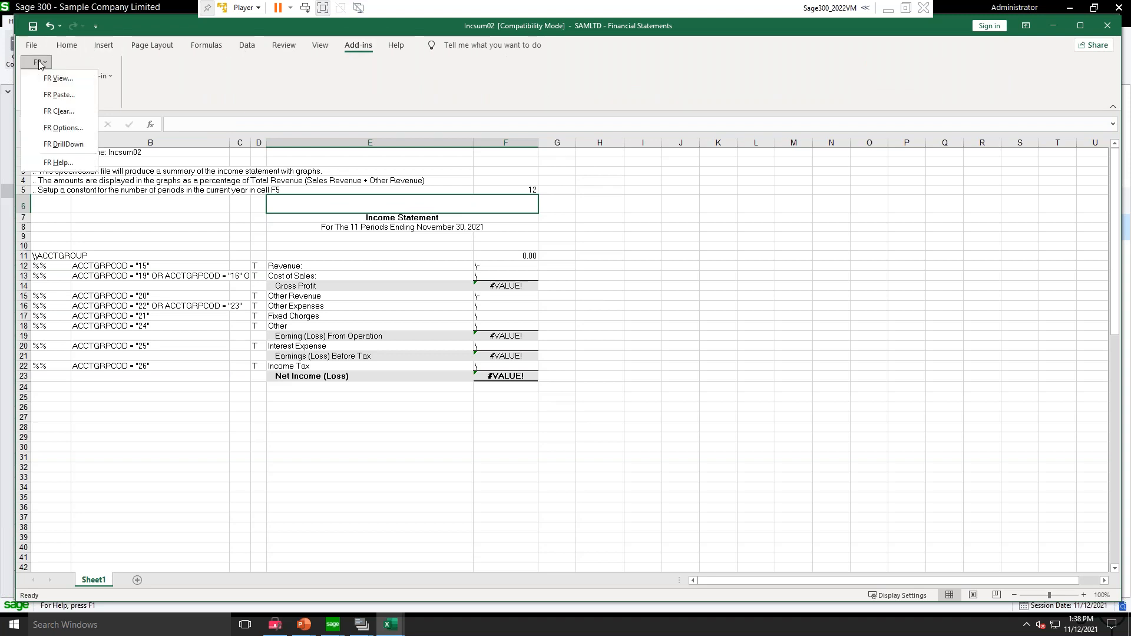
{"action": "left_click", "coordinate": [59, 96]}
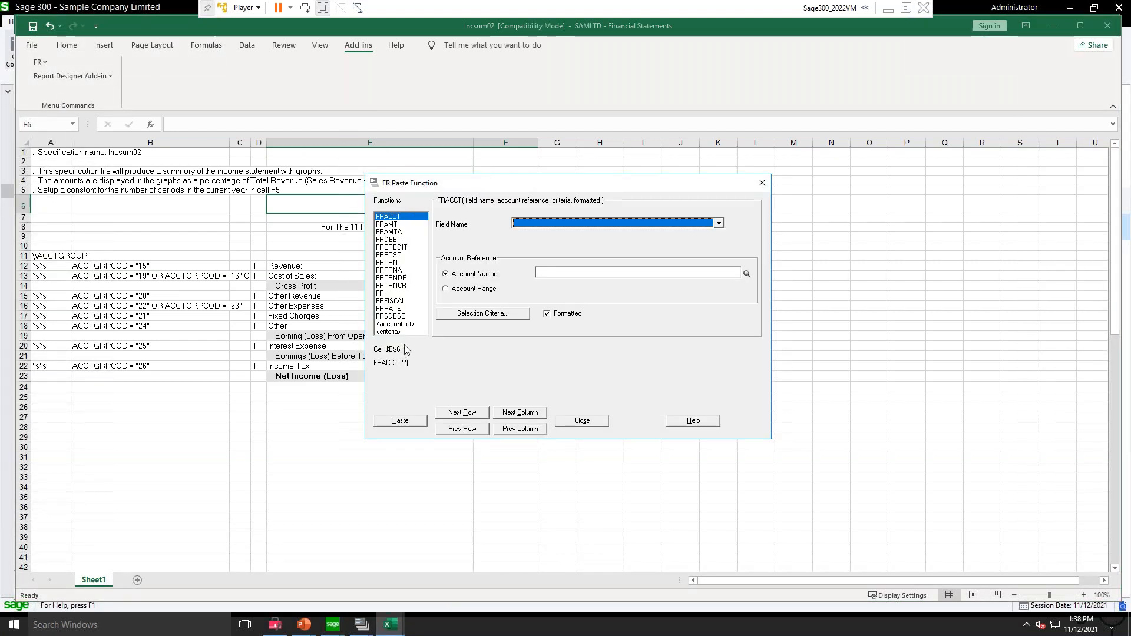
Step: Paste the FR function with the Coname option, keeping it formatted, into cell E6 and close the FR Paste Function dialog
{"action": "left_click", "coordinate": [382, 294]}
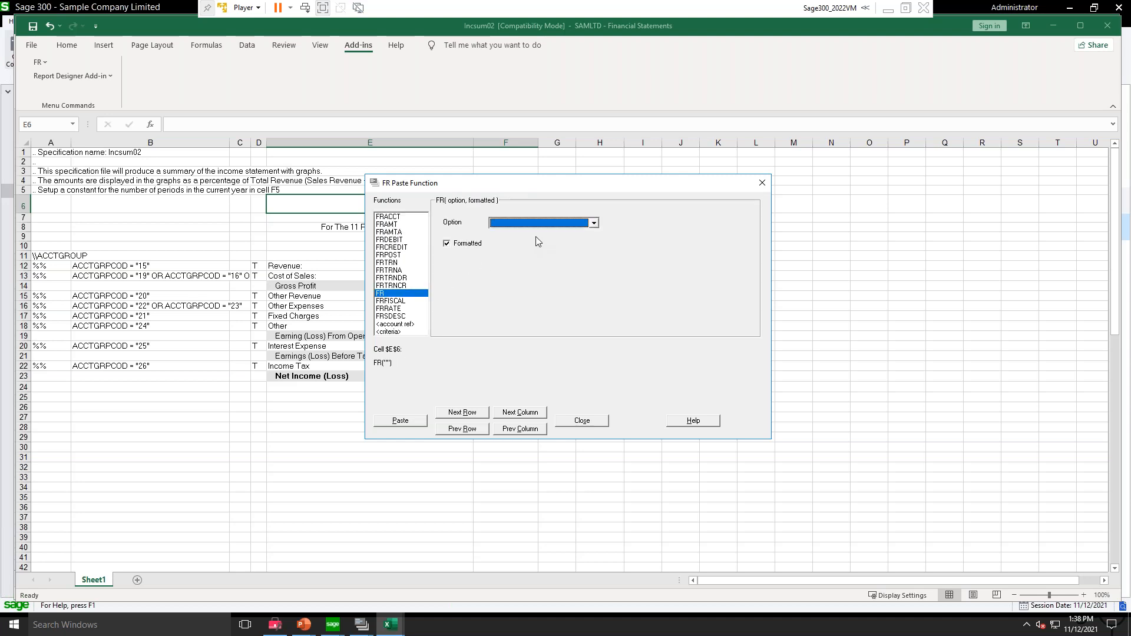
{"action": "left_click", "coordinate": [543, 223]}
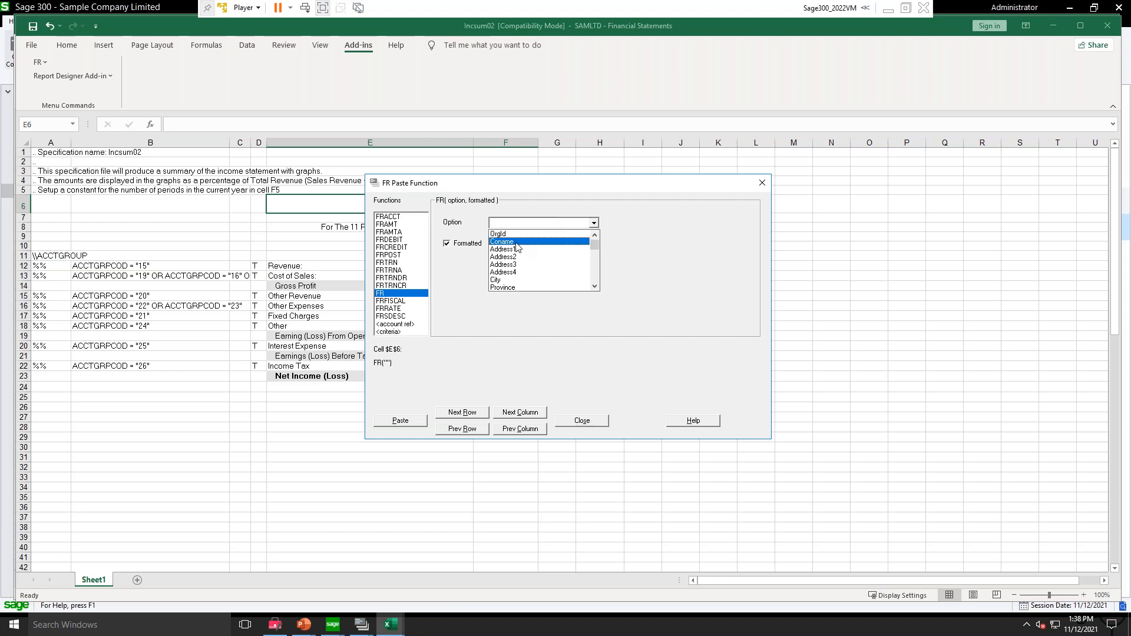
{"action": "left_click", "coordinate": [503, 242]}
{"action": "left_click", "coordinate": [401, 421]}
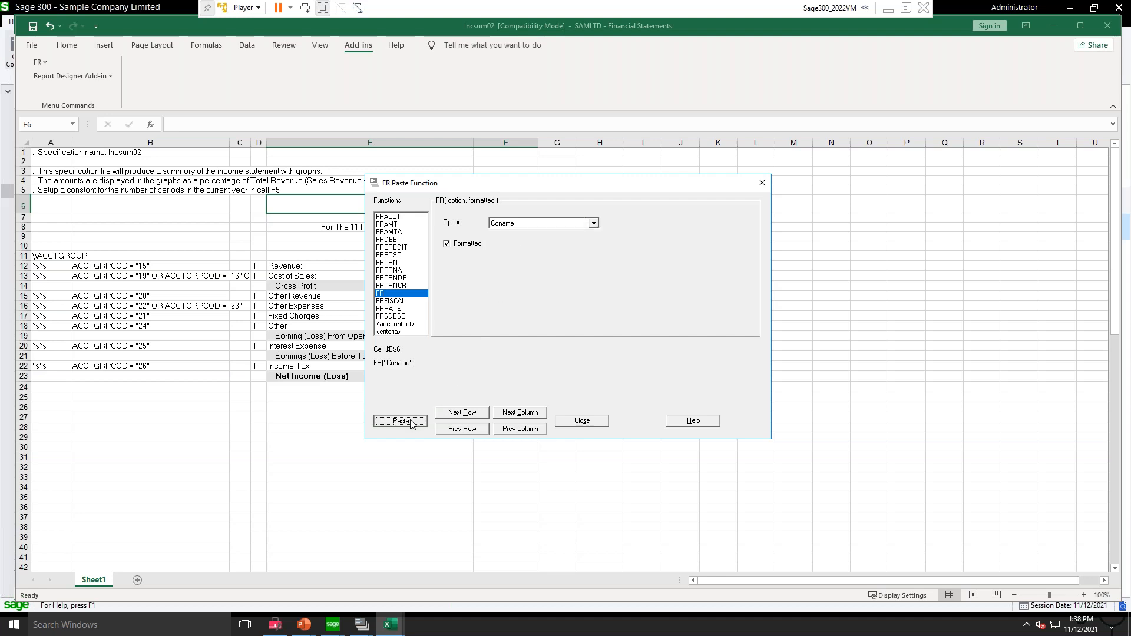
{"action": "left_click_drag", "start_coordinate": [513, 184], "coordinate": [642, 176]}
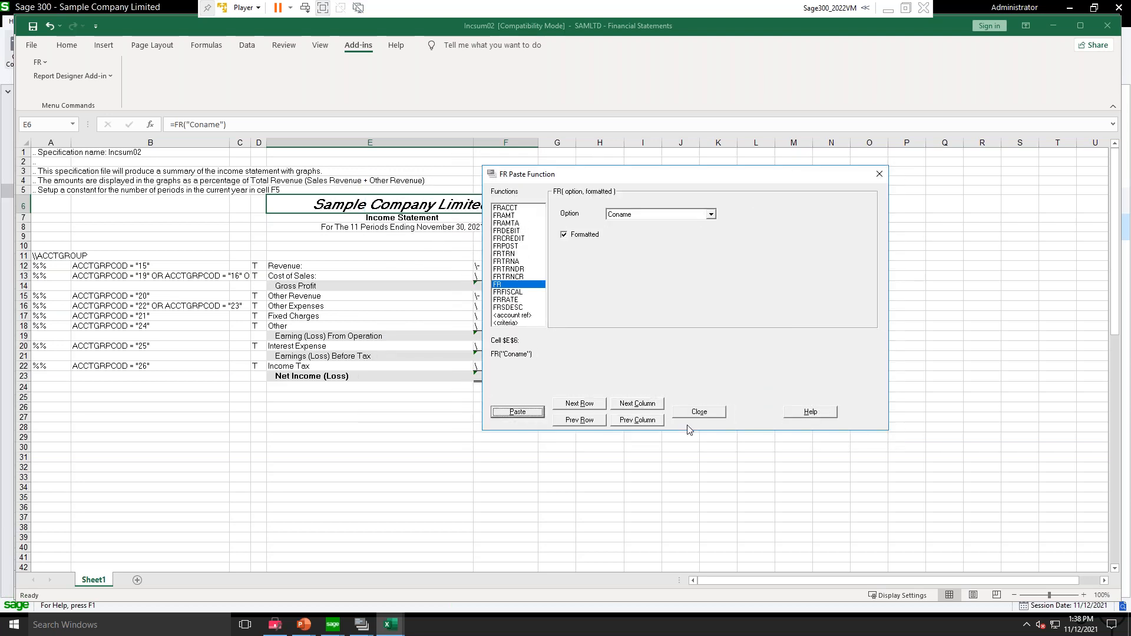
{"action": "left_click", "coordinate": [699, 411]}
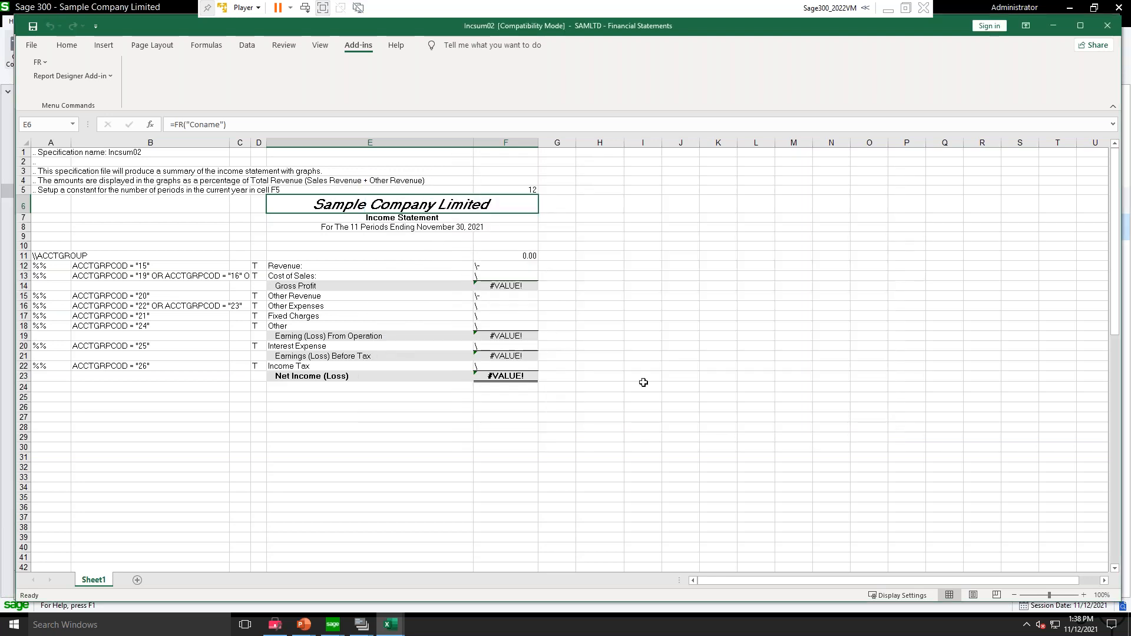
Step: Inspect the statement title in E7 and the full period heading formula in E8, leaving the formula as it is
{"action": "left_click", "coordinate": [301, 218]}
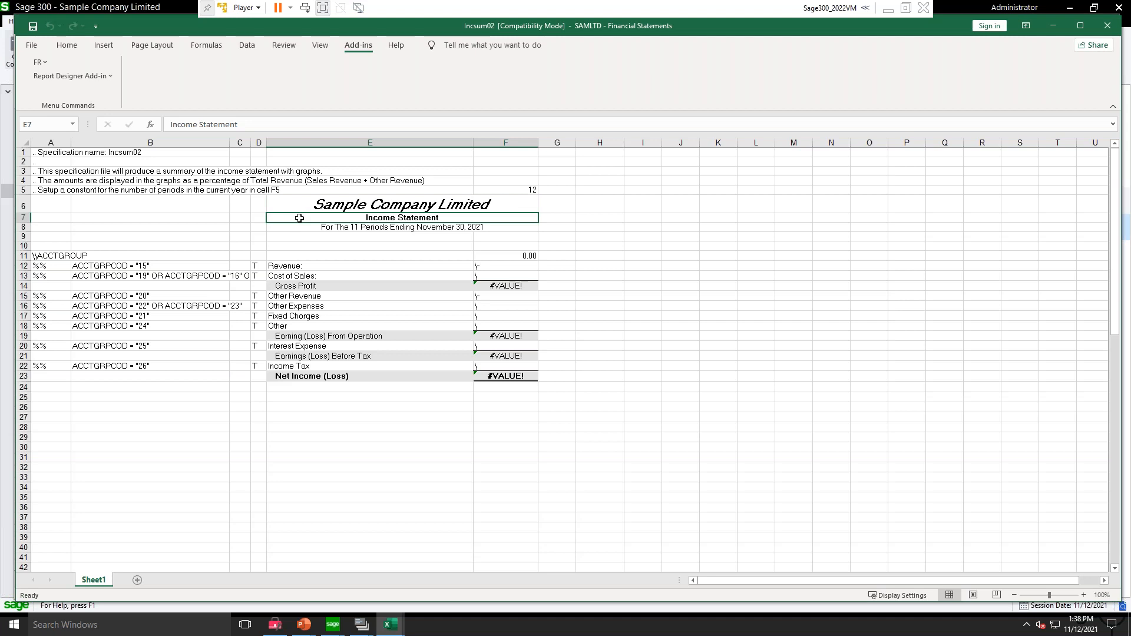
{"action": "left_click", "coordinate": [284, 228]}
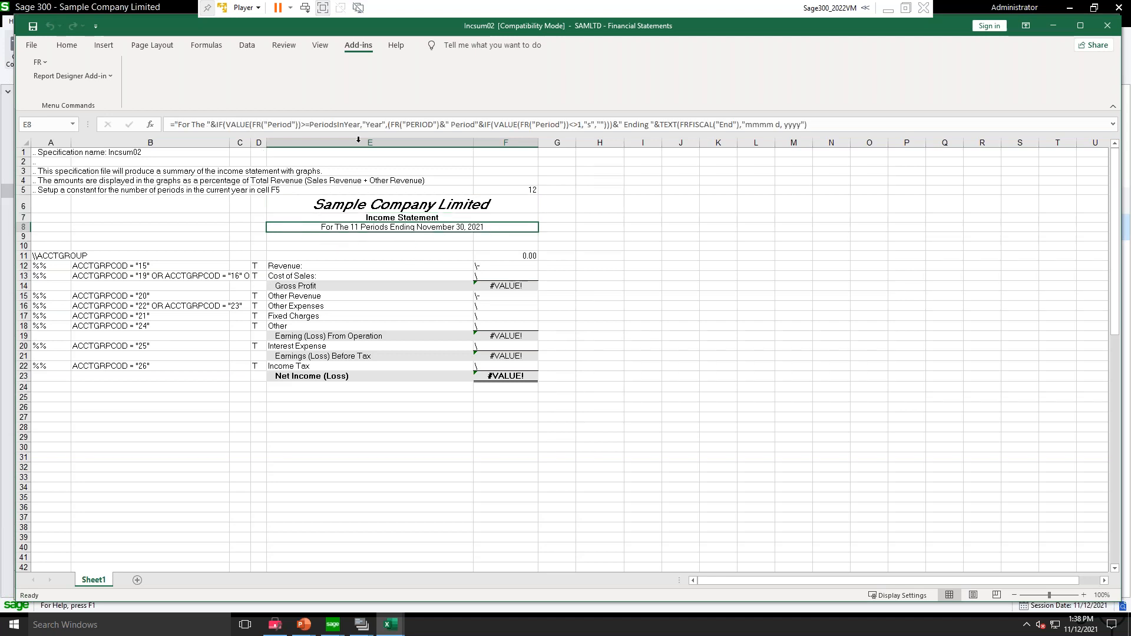
{"action": "left_click_drag", "start_coordinate": [824, 119], "coordinate": [171, 125]}
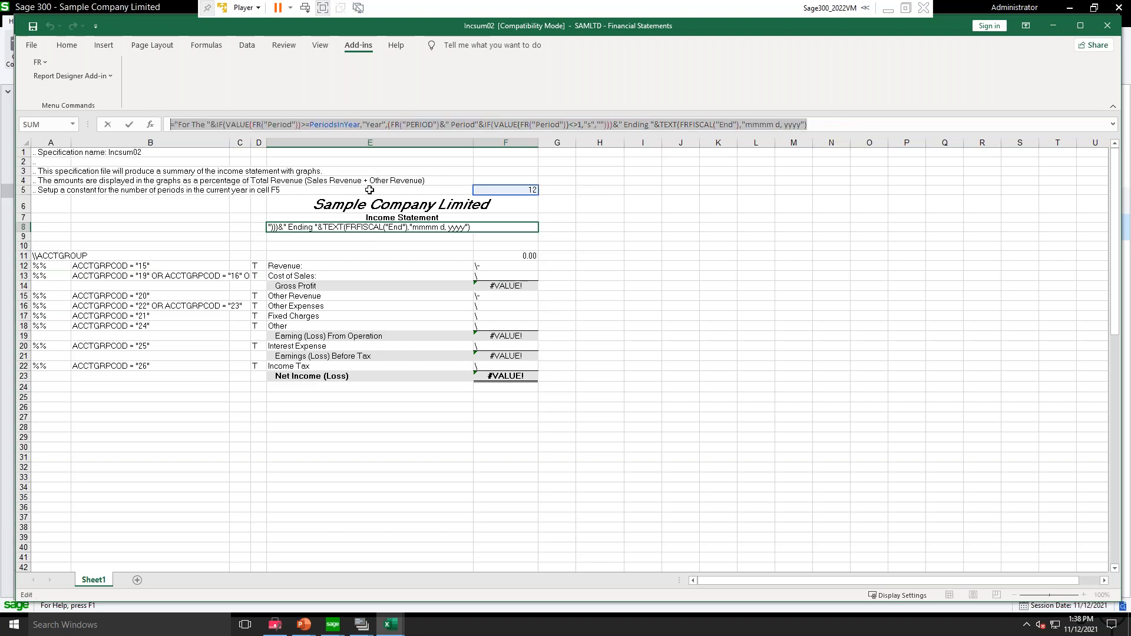
{"action": "key", "text": "Return"}
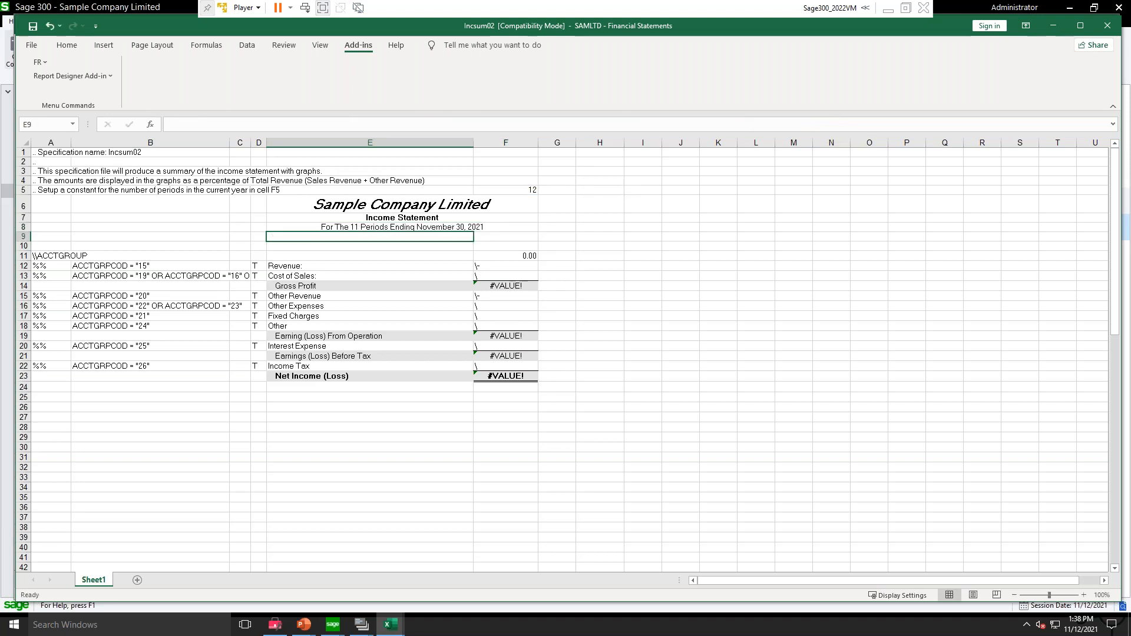
{"action": "left_click", "coordinate": [318, 228]}
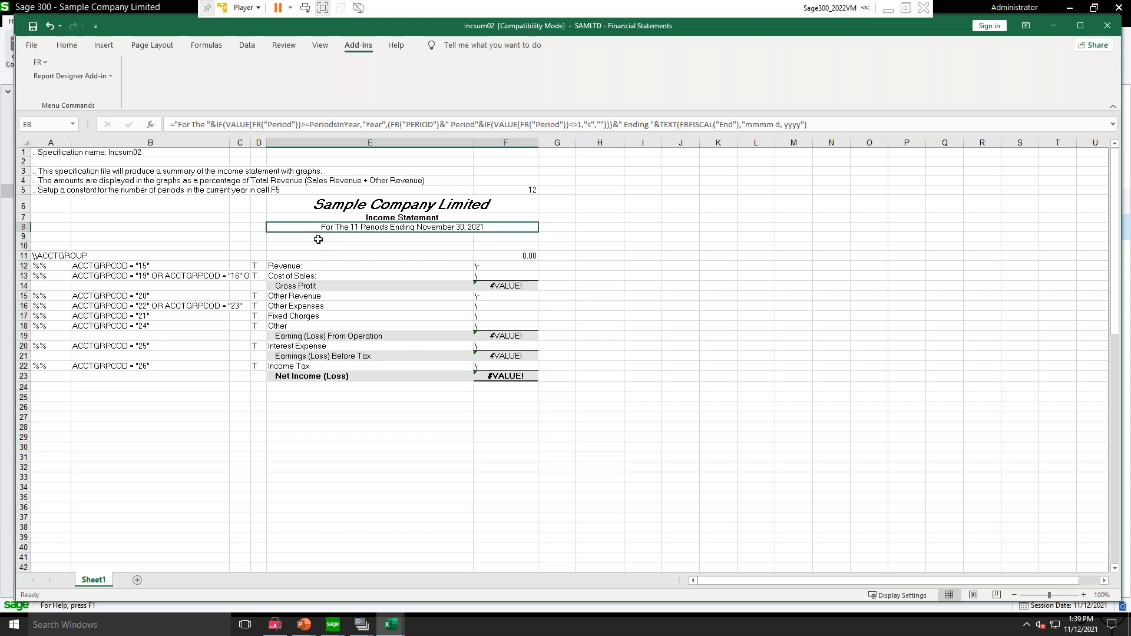
Step: Paste the FRFISCAL function with the End option, keeping it formatted, into cell E9 using FR Paste and close the dialog
{"action": "left_click", "coordinate": [318, 239]}
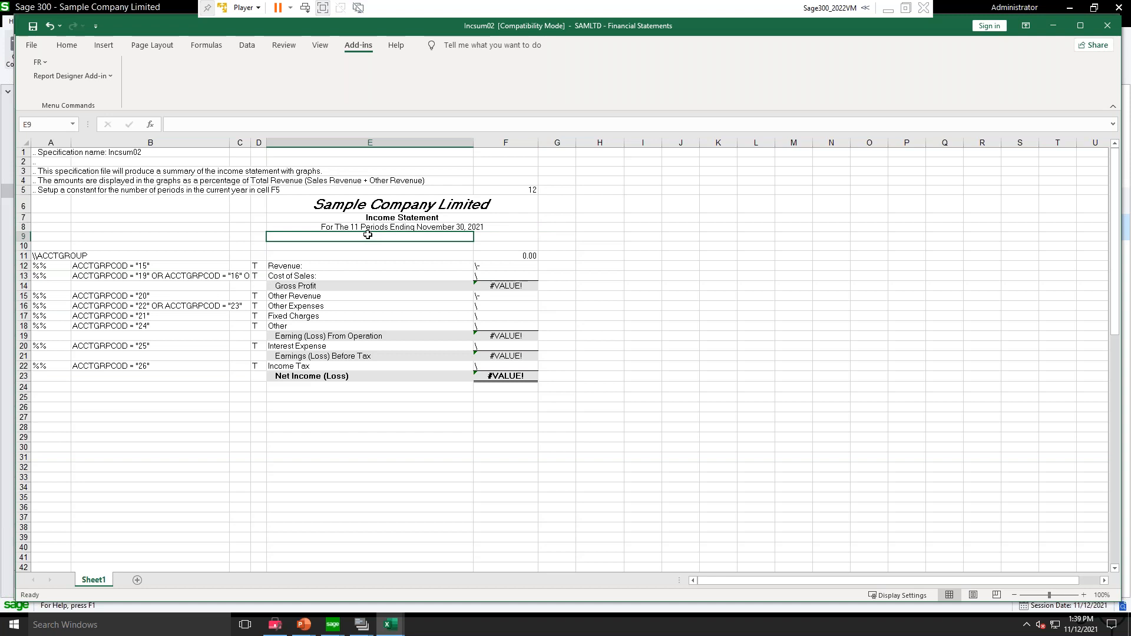
{"action": "left_click", "coordinate": [37, 63]}
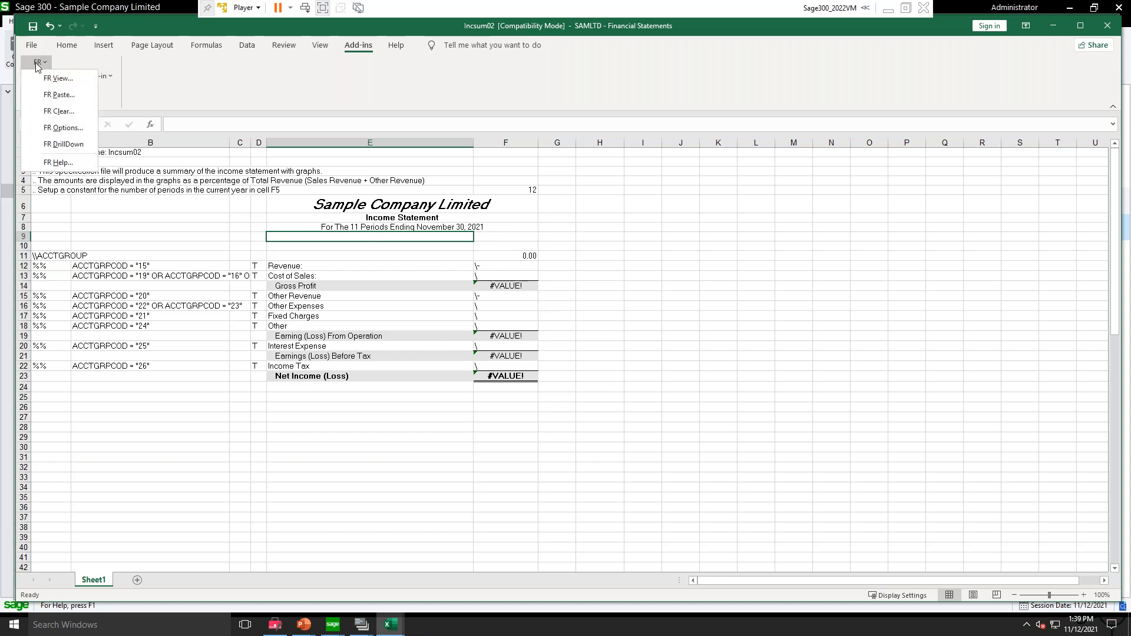
{"action": "left_click", "coordinate": [46, 96]}
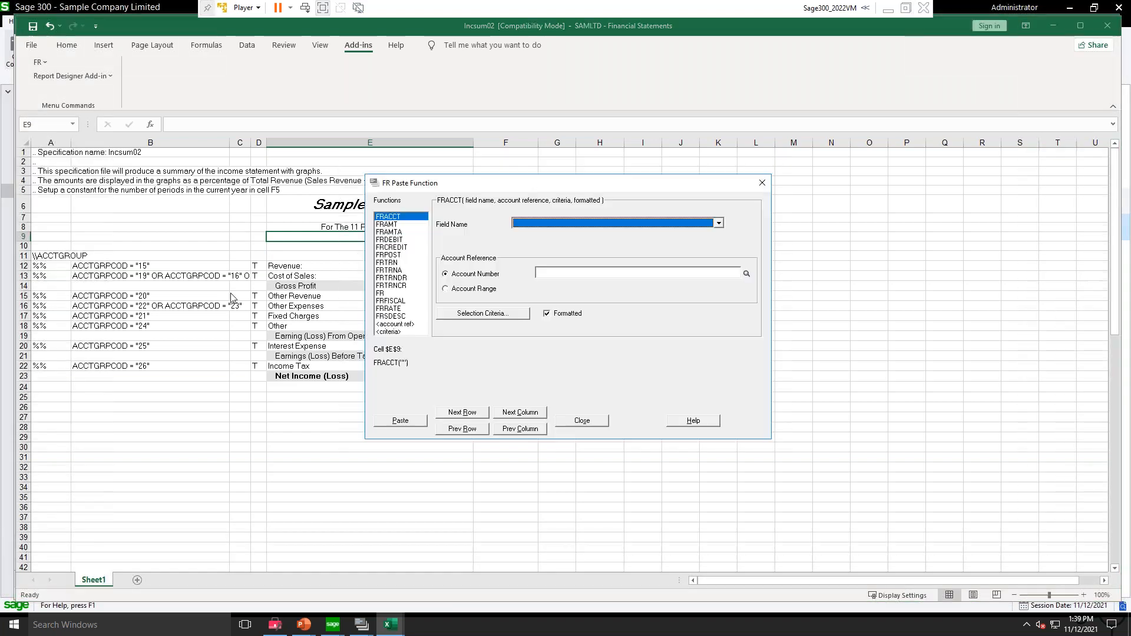
{"action": "left_click", "coordinate": [385, 301]}
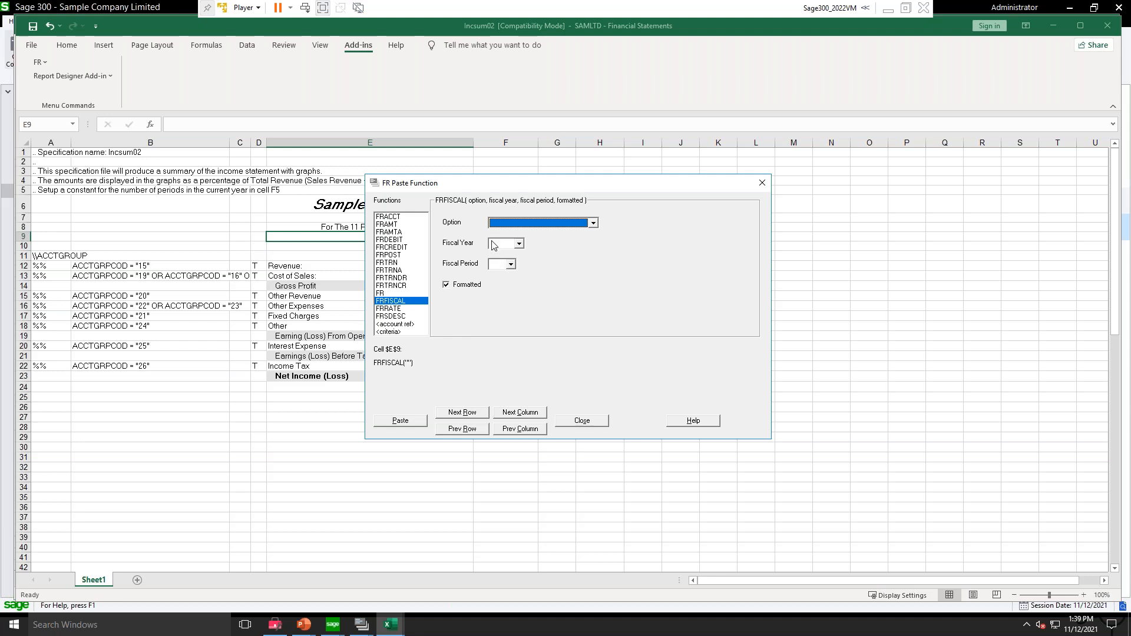
{"action": "left_click", "coordinate": [593, 224]}
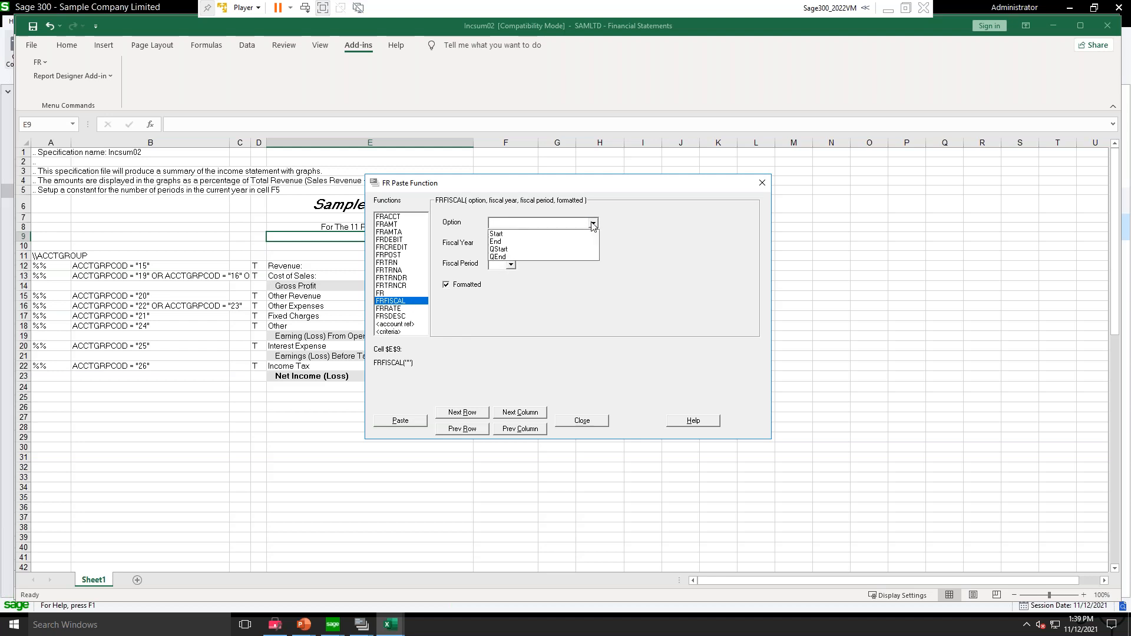
{"action": "left_click", "coordinate": [499, 242]}
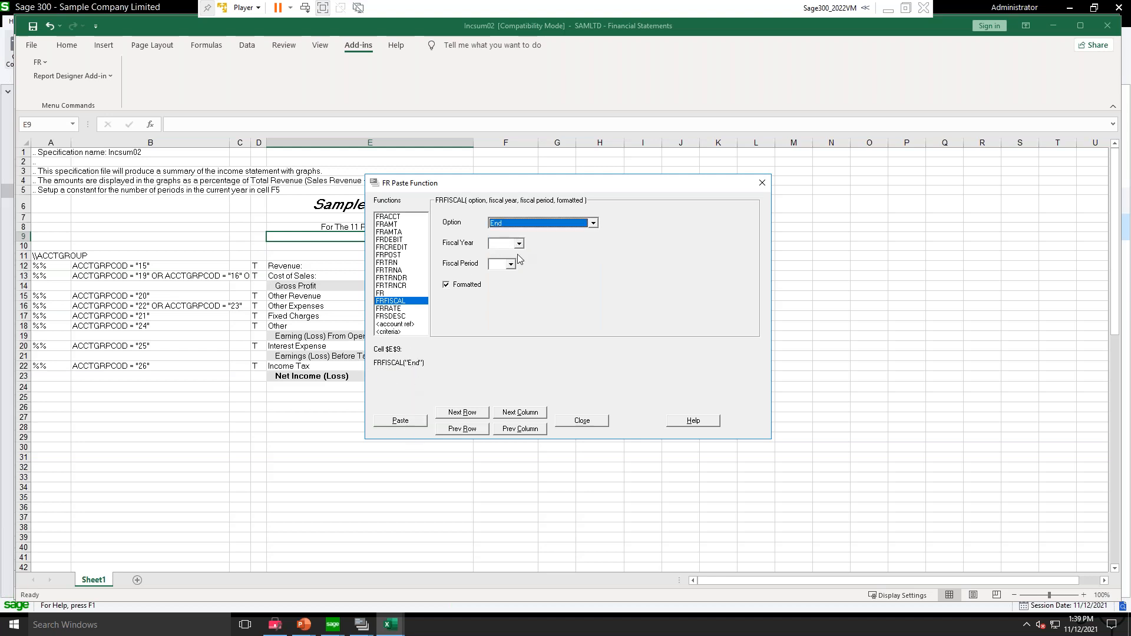
{"action": "left_click", "coordinate": [402, 424]}
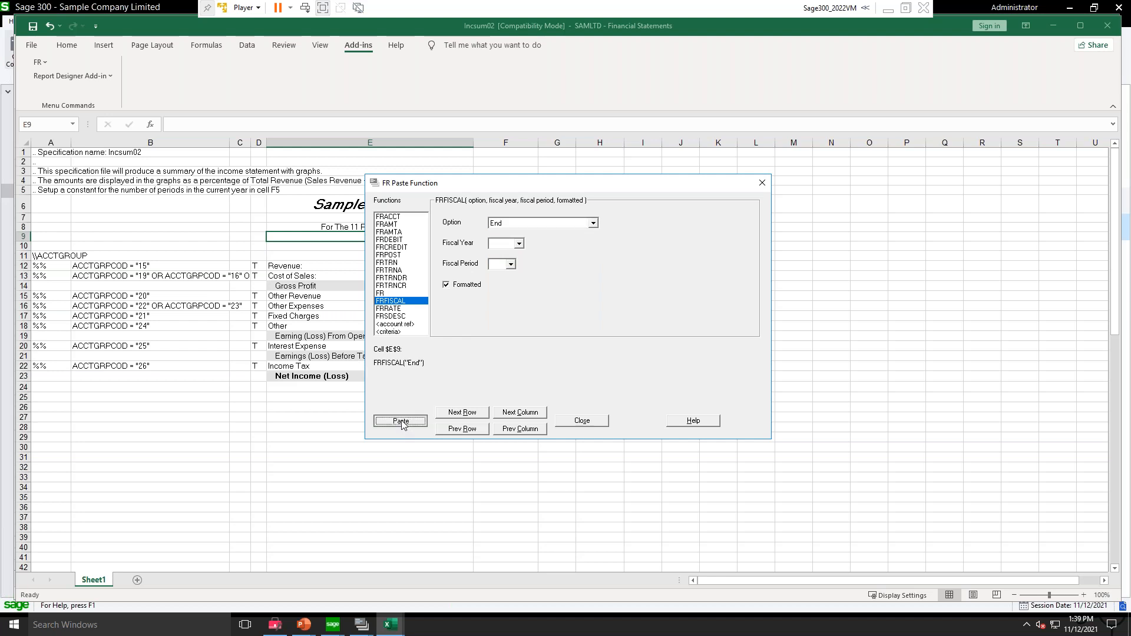
{"action": "left_click", "coordinate": [401, 421]}
{"action": "left_click", "coordinate": [579, 420]}
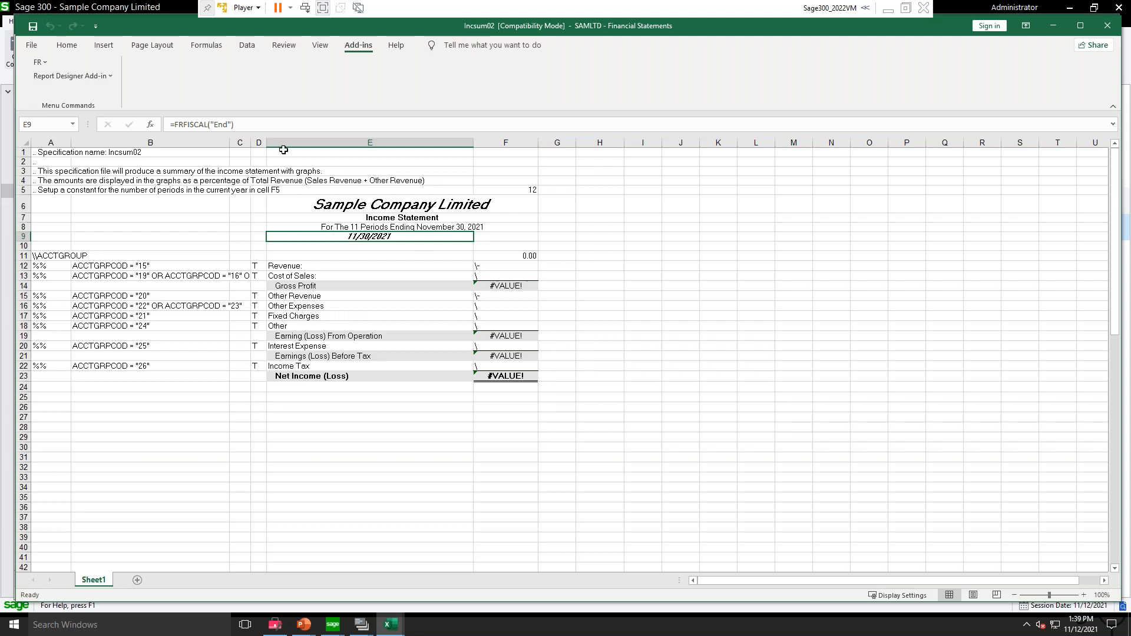
Step: Format cell E9 as a date in the "March 14, 2012" style
{"action": "left_click", "coordinate": [66, 44]}
{"action": "left_click", "coordinate": [501, 106]}
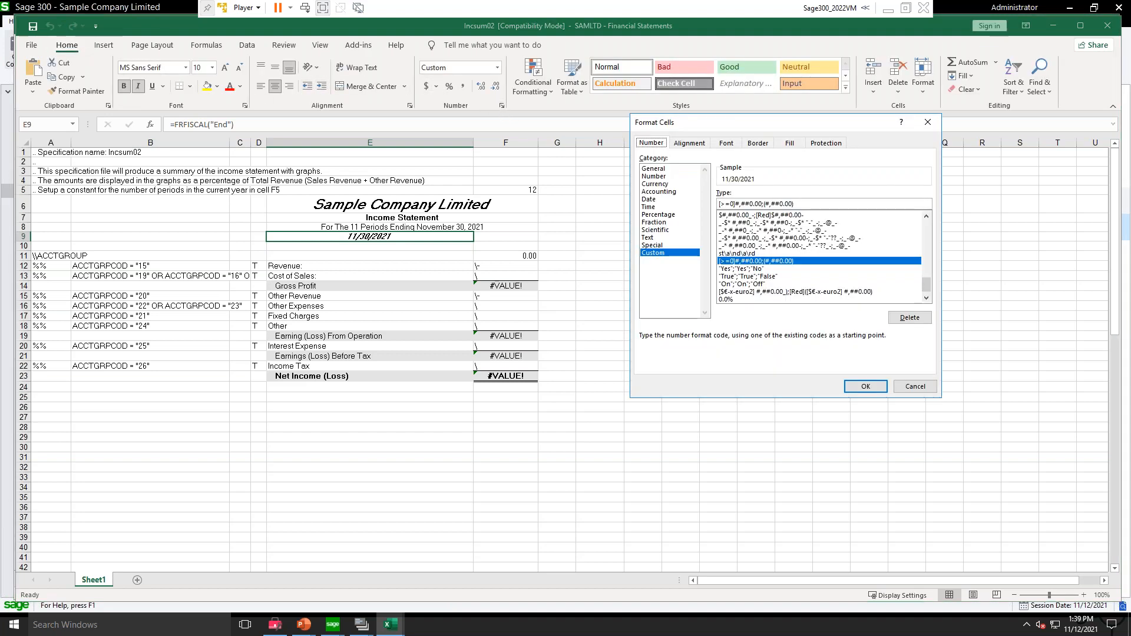
{"action": "left_click", "coordinate": [656, 200]}
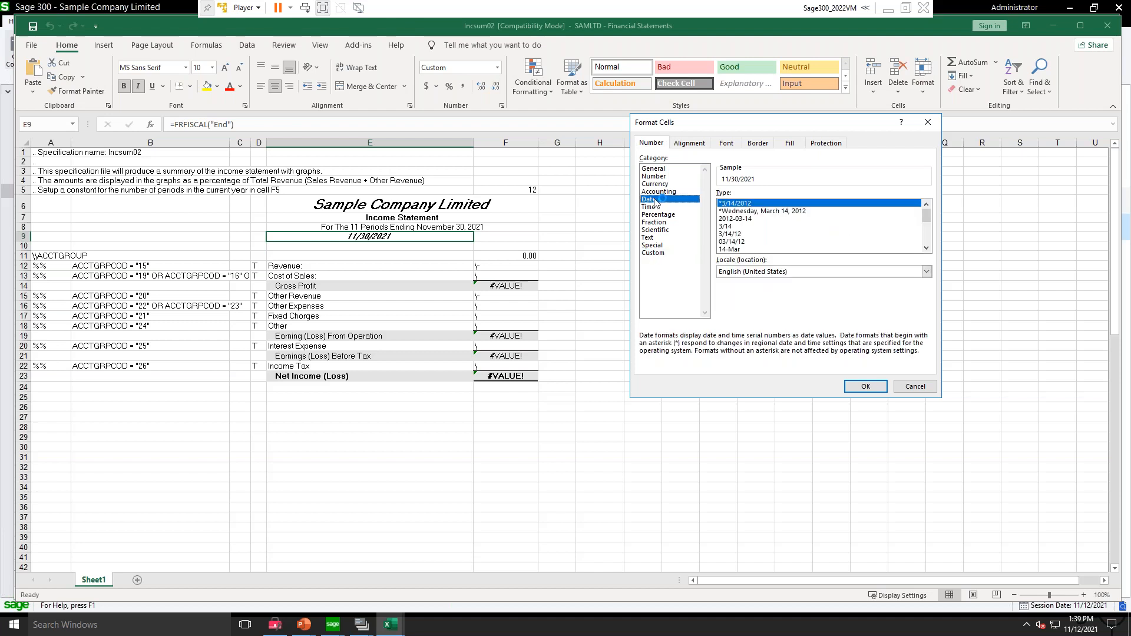
{"action": "scroll", "coordinate": [818, 226], "scroll_direction": "down", "scroll_amount": 2}
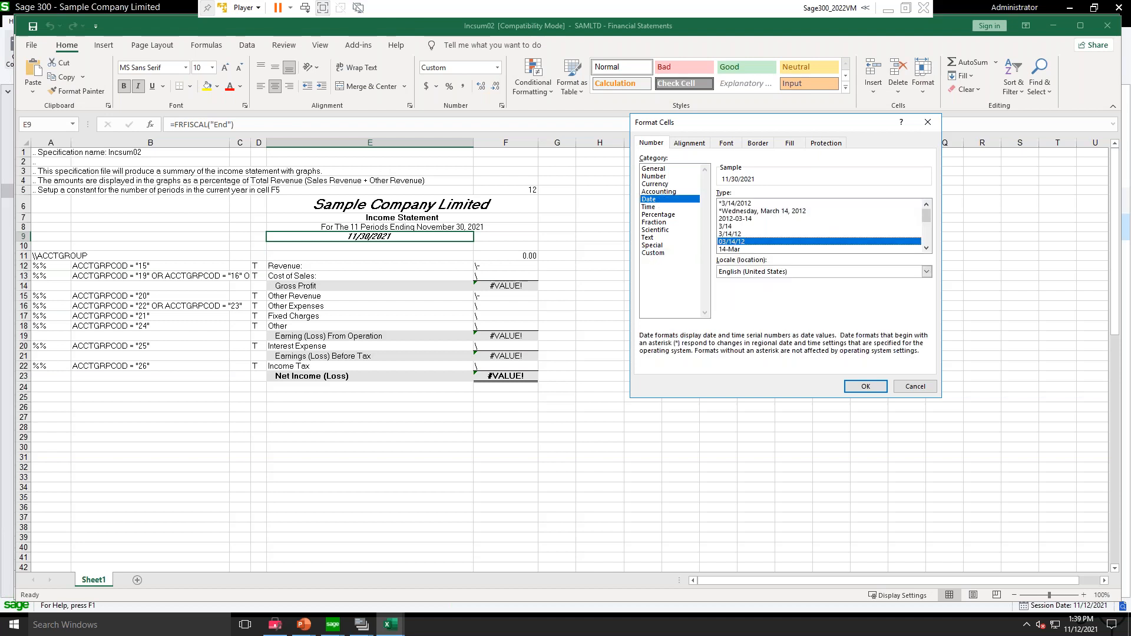
{"action": "left_click", "coordinate": [755, 243]}
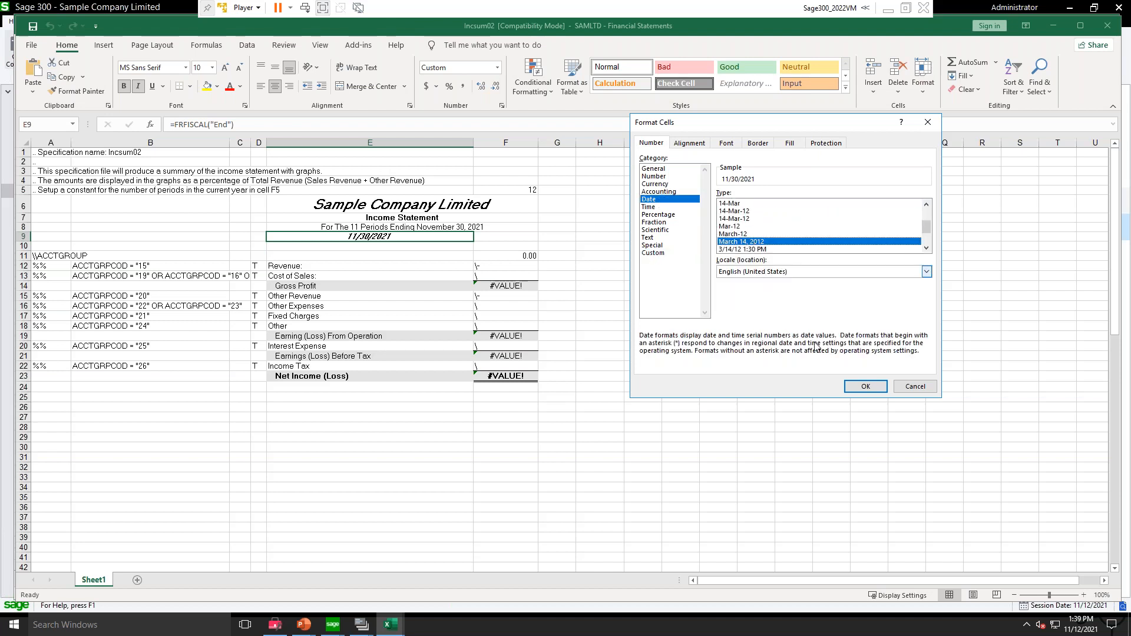
{"action": "left_click", "coordinate": [866, 386]}
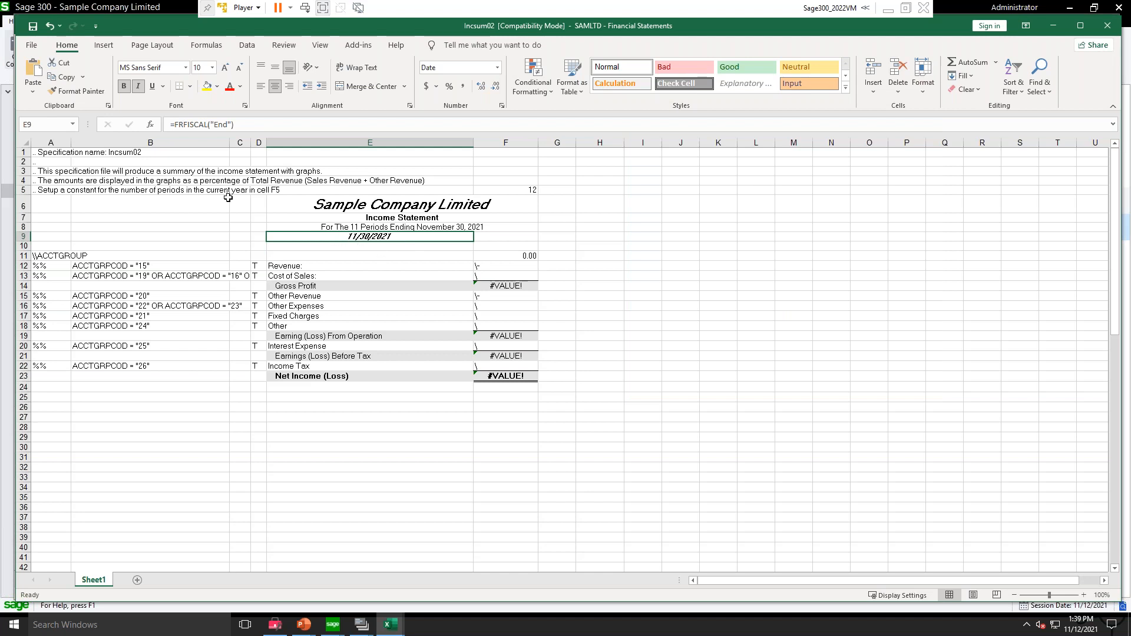
Step: Examine the FRFISCAL formula in cell E9 without changing it
{"action": "left_click", "coordinate": [170, 125]}
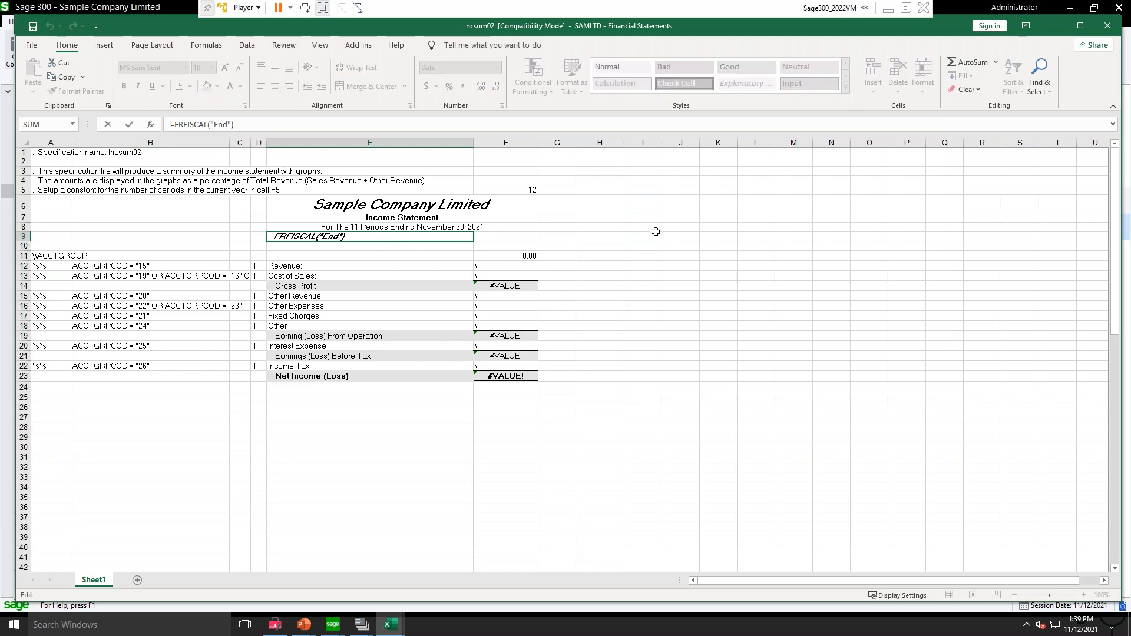
{"action": "key", "text": "Return"}
{"action": "key", "text": "Up"}
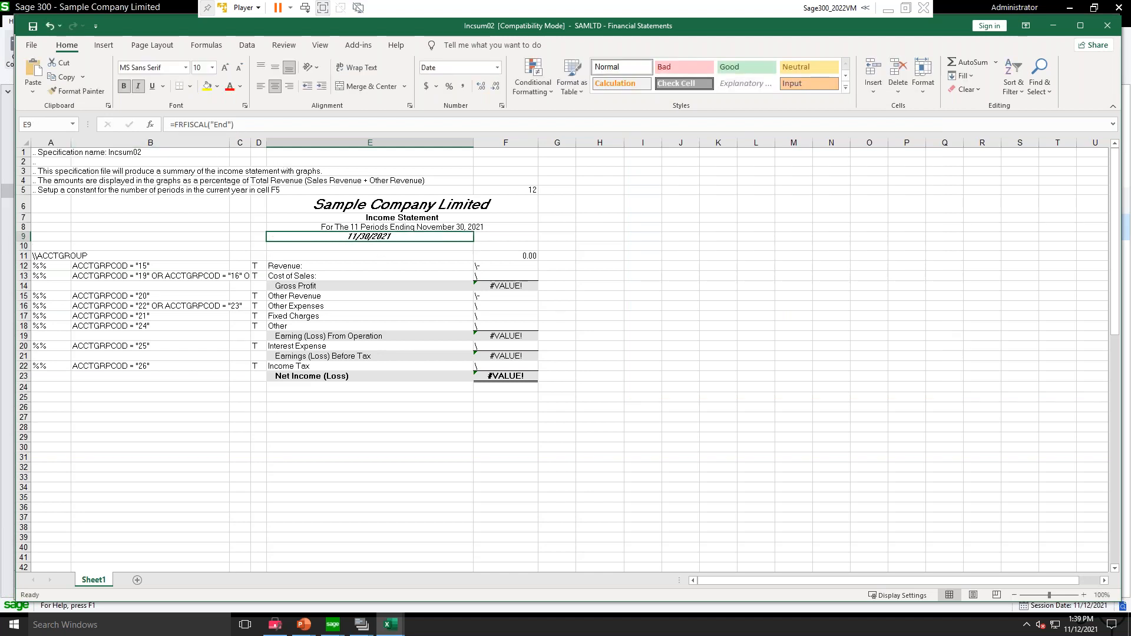
{"action": "left_click", "coordinate": [175, 126]}
{"action": "key", "text": "Return"}
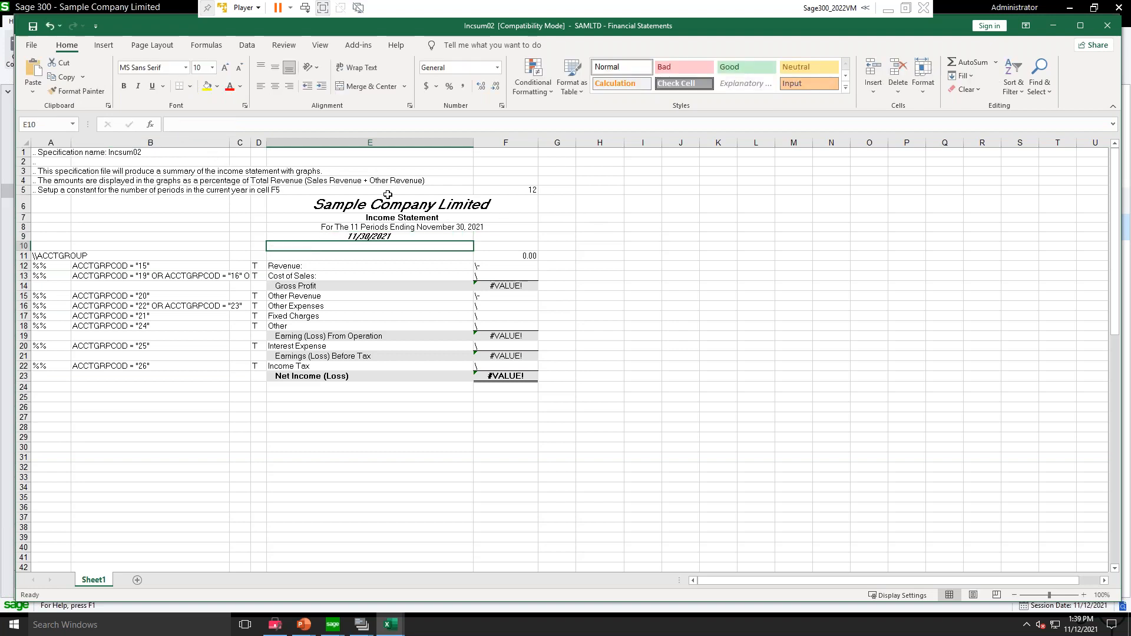
Step: Compare the period heading formula in E8 with the date function in E9, and clear the contents of E9
{"action": "left_click", "coordinate": [324, 229]}
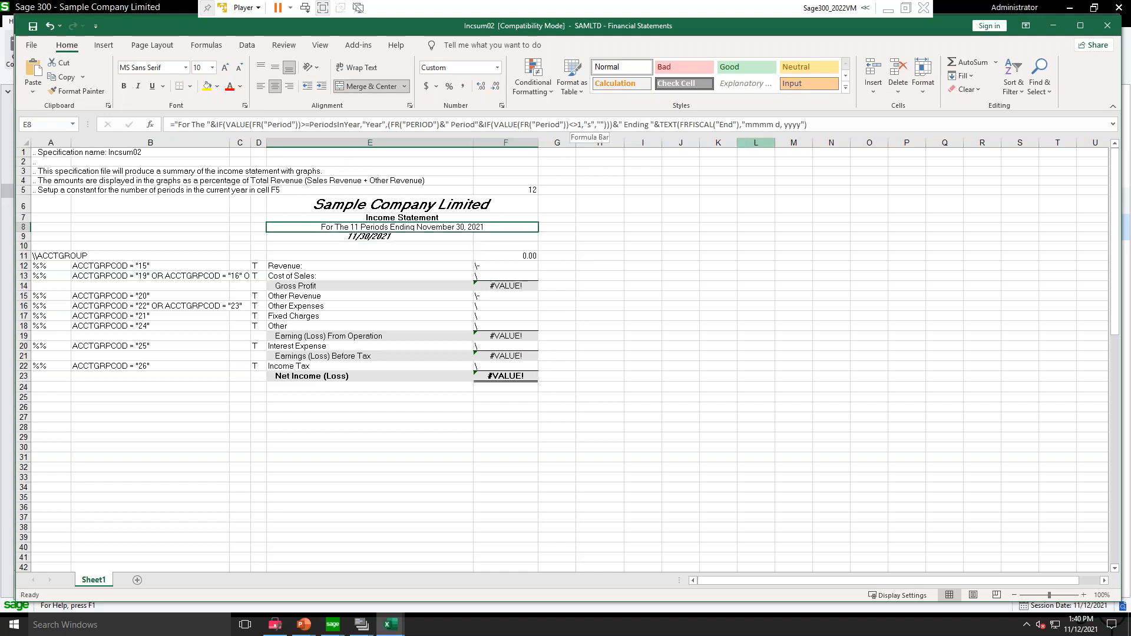
{"action": "left_click", "coordinate": [321, 237]}
{"action": "left_click", "coordinate": [319, 227]}
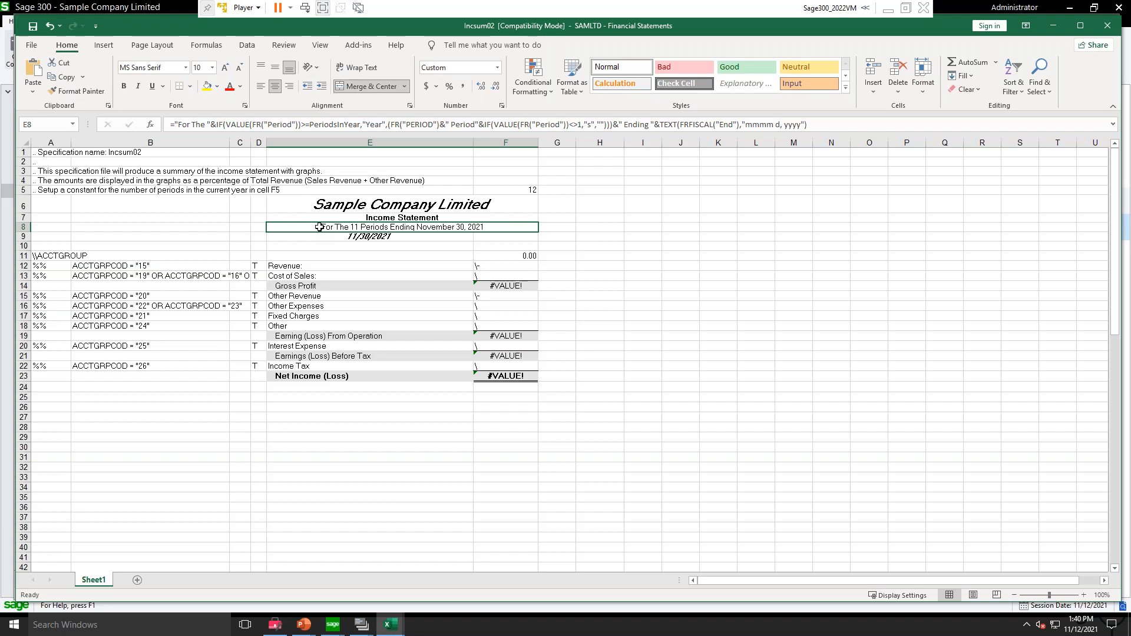
{"action": "key", "text": "Down"}
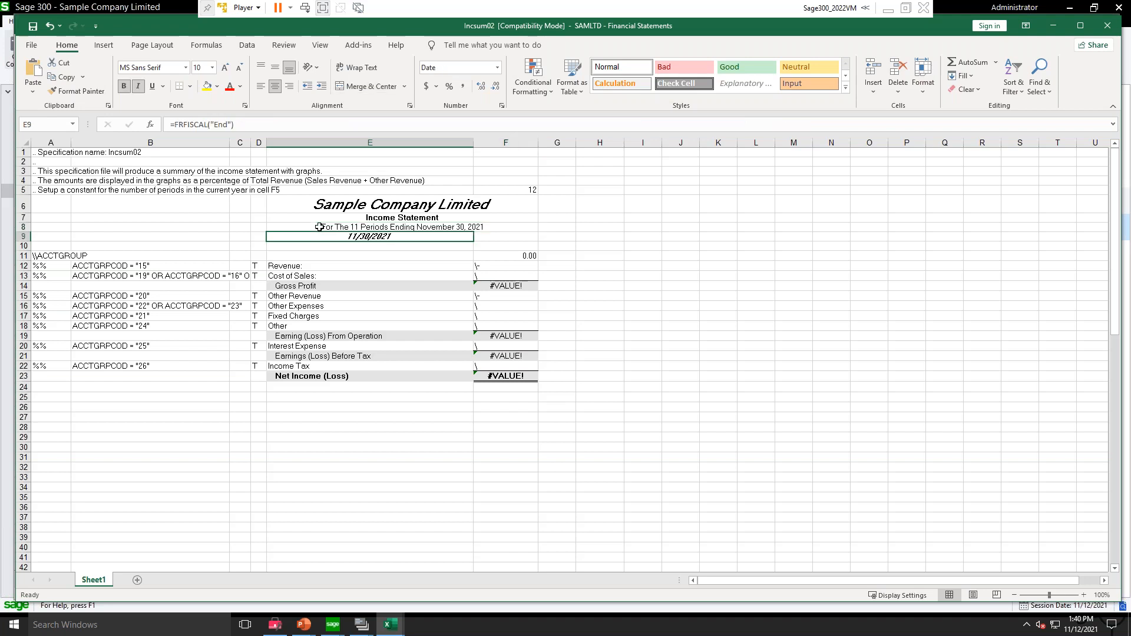
{"action": "key", "text": "Delete"}
{"action": "left_click", "coordinate": [69, 219]}
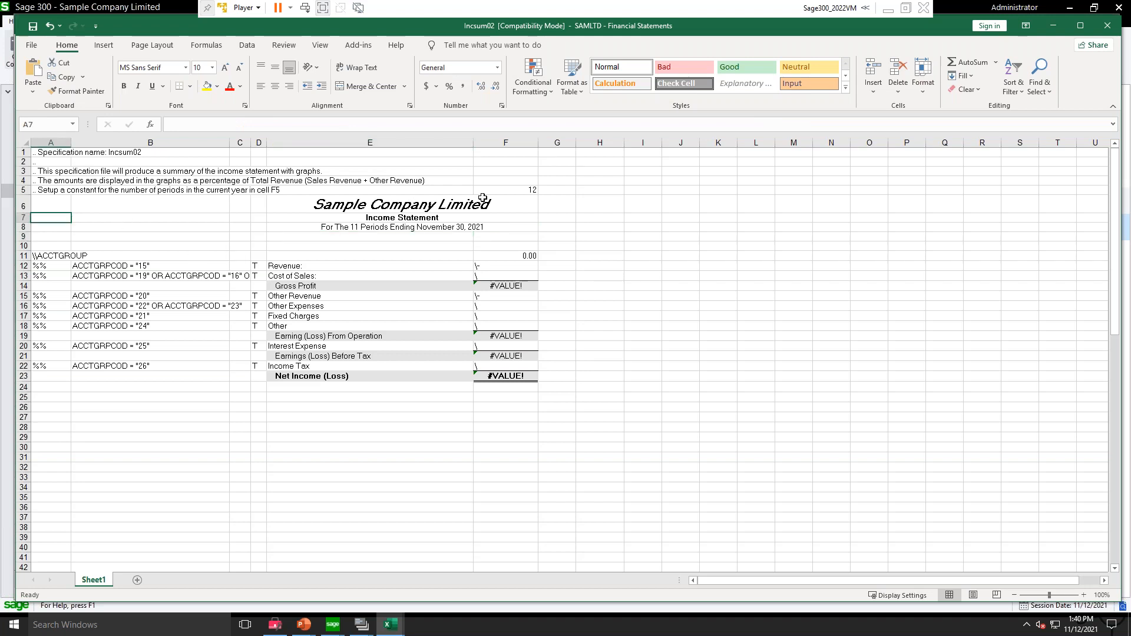
{"action": "left_click", "coordinate": [157, 204]}
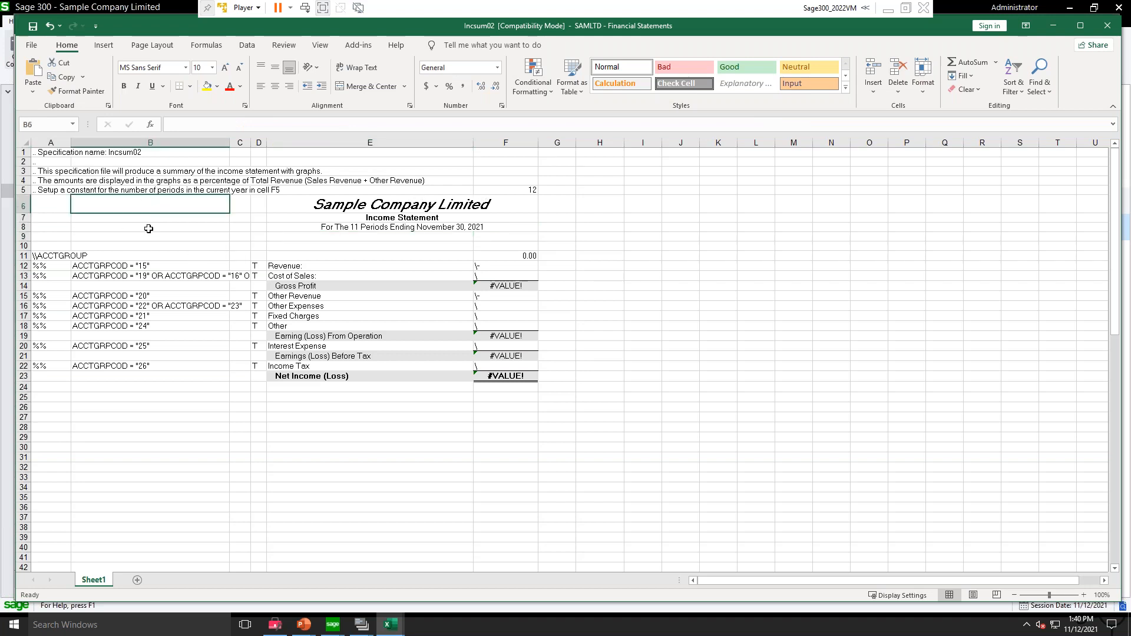
{"action": "left_click", "coordinate": [59, 217]}
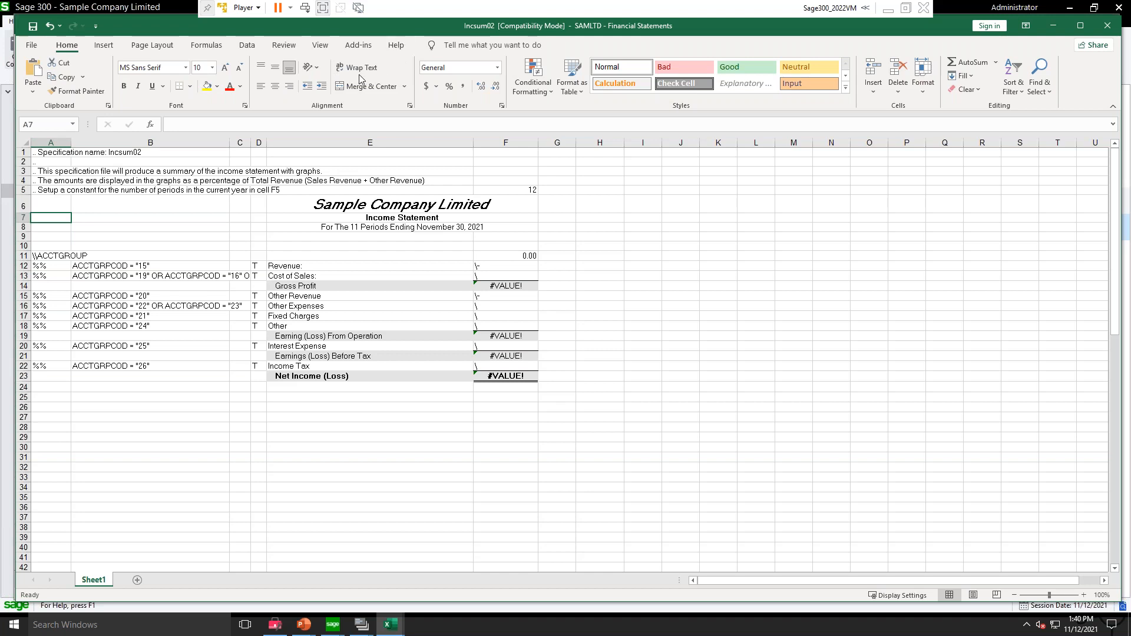
Step: Open FR Help, review the FR Menu Commands article, and close the browser to return to the specification
{"action": "left_click", "coordinate": [357, 50]}
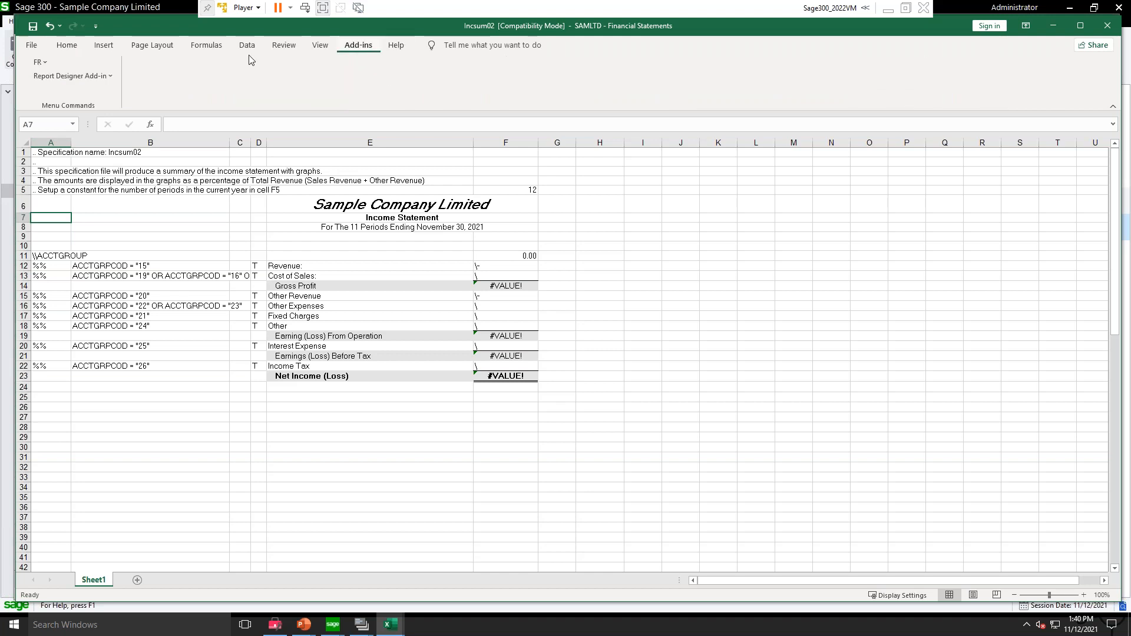
{"action": "left_click", "coordinate": [43, 63]}
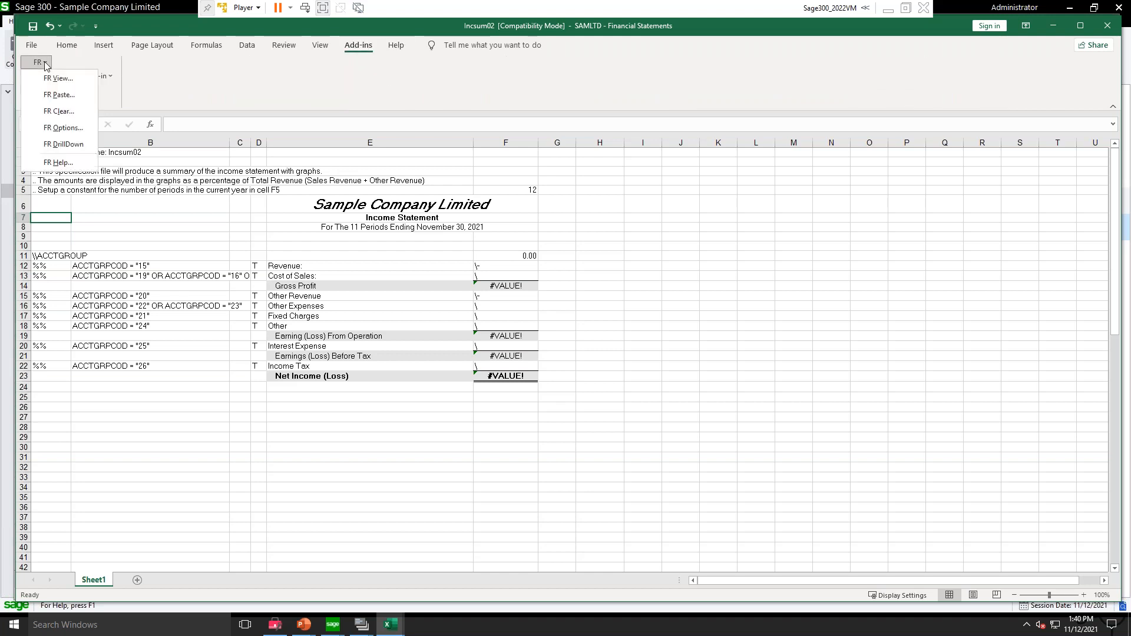
{"action": "left_click", "coordinate": [57, 163]}
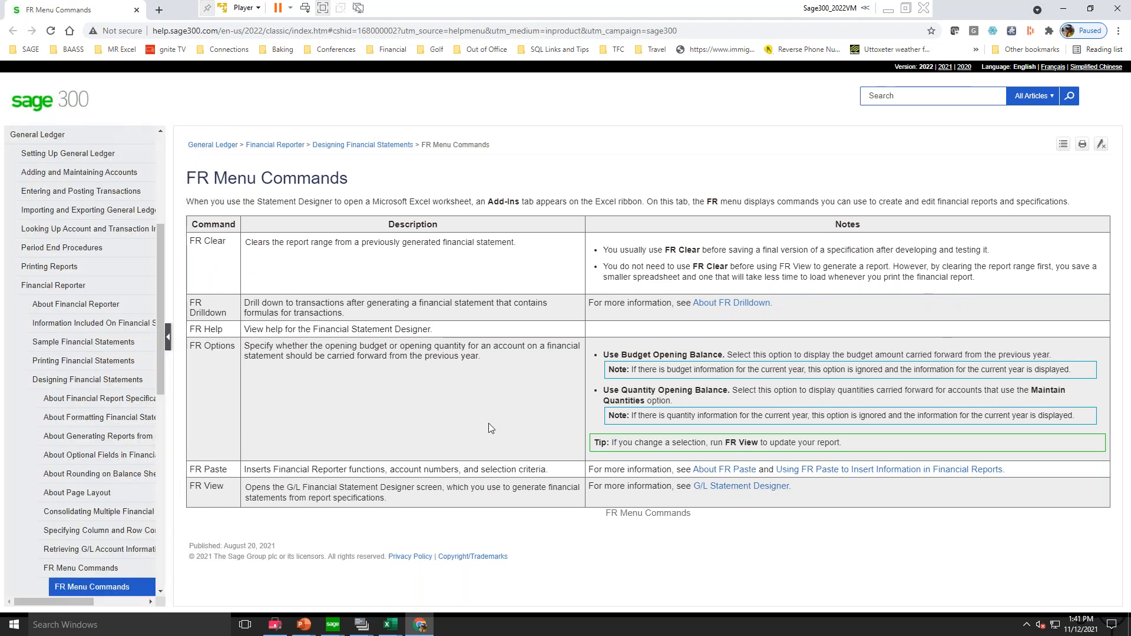
{"action": "left_click", "coordinate": [83, 341]}
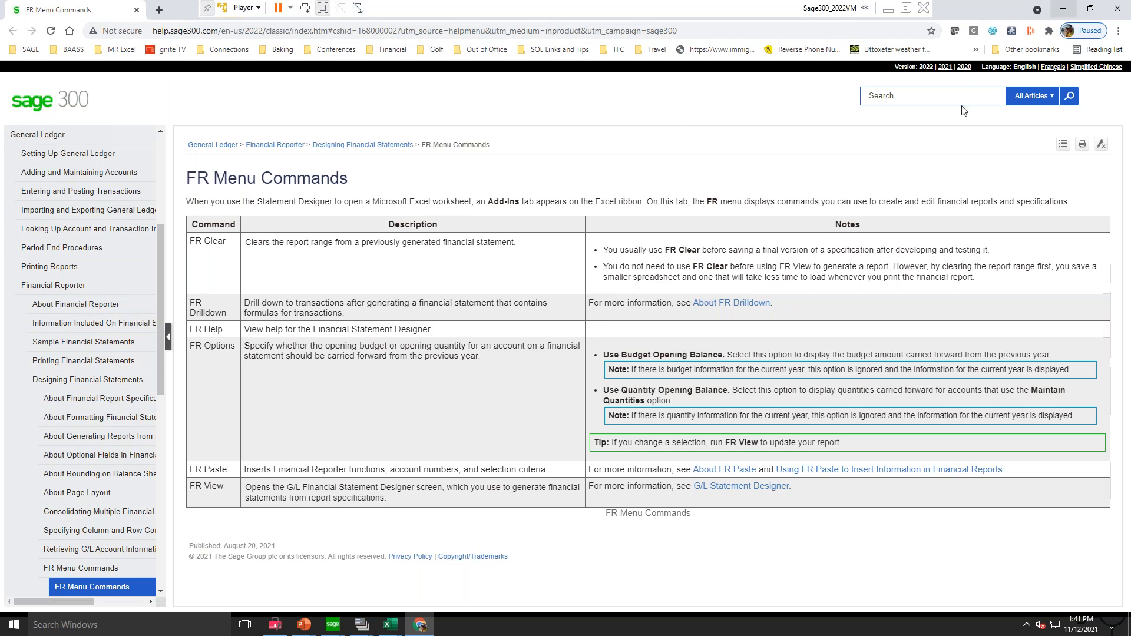
{"action": "left_click", "coordinate": [1115, 8]}
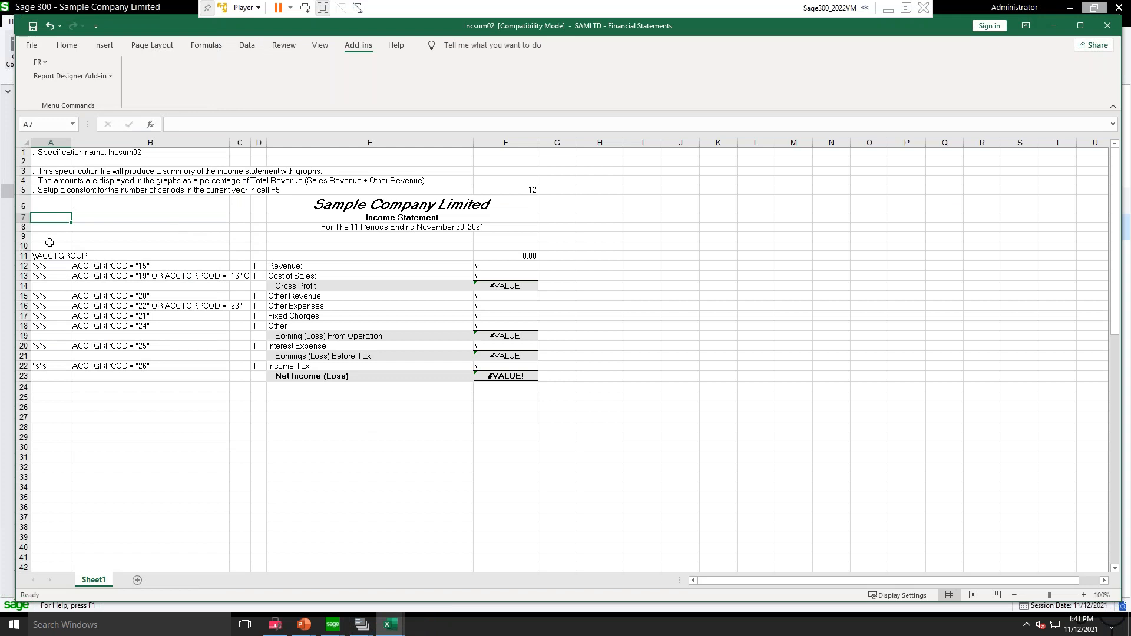
Step: Examine columns A through D of the specification and the \\ACCTGROUP entry in cell A11
{"action": "left_click_drag", "start_coordinate": [51, 143], "coordinate": [266, 147]}
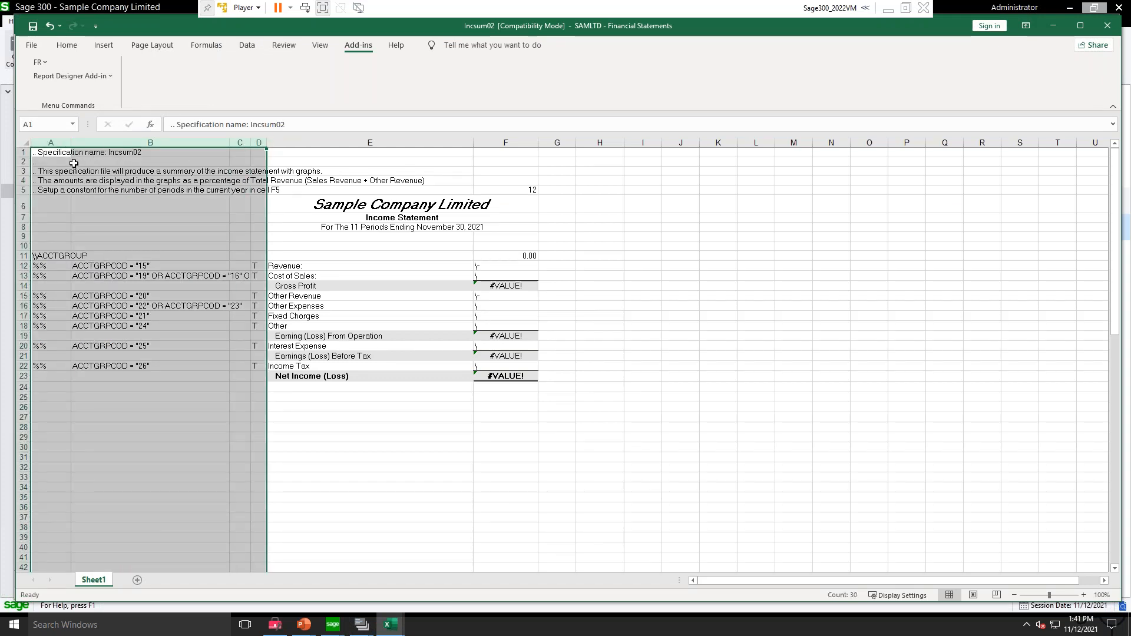
{"action": "left_click", "coordinate": [145, 219]}
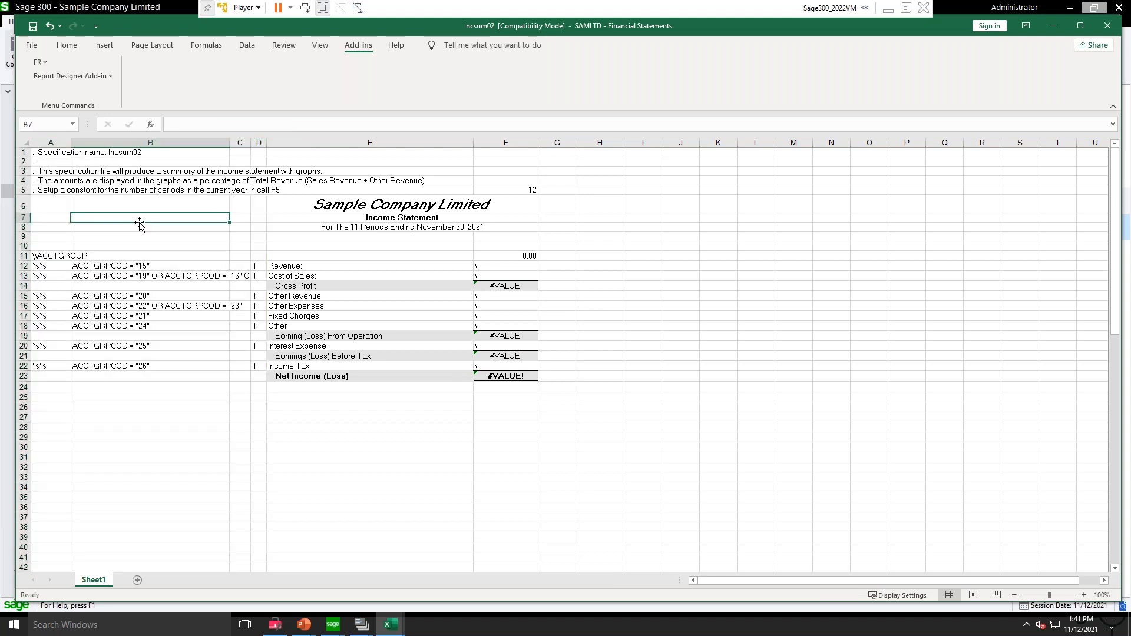
{"action": "left_click", "coordinate": [54, 238]}
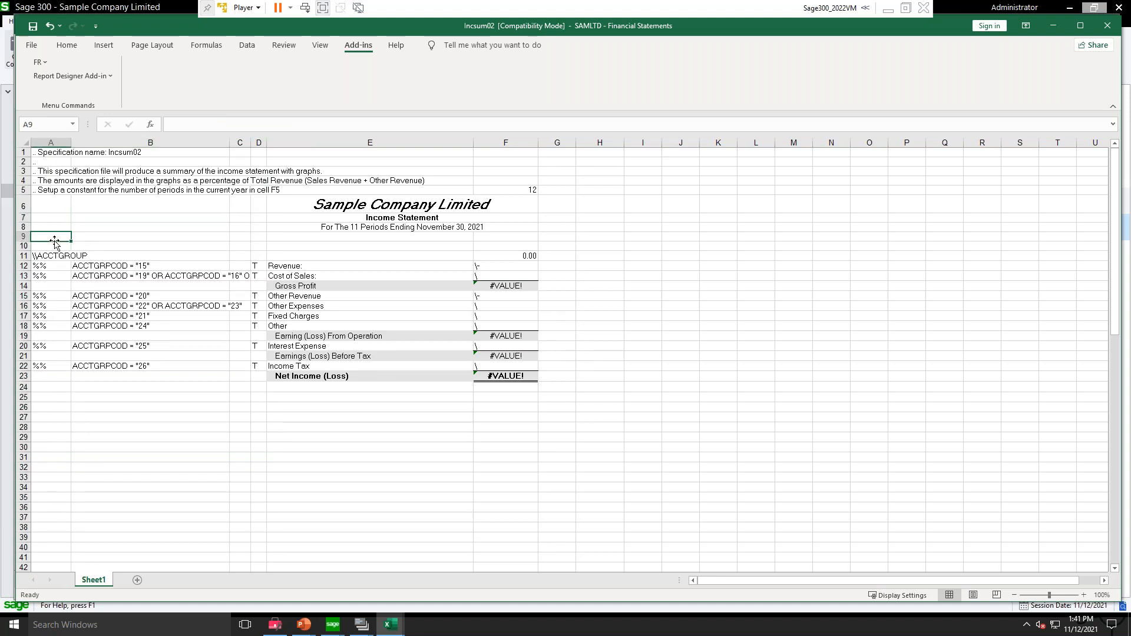
{"action": "left_click", "coordinate": [70, 256]}
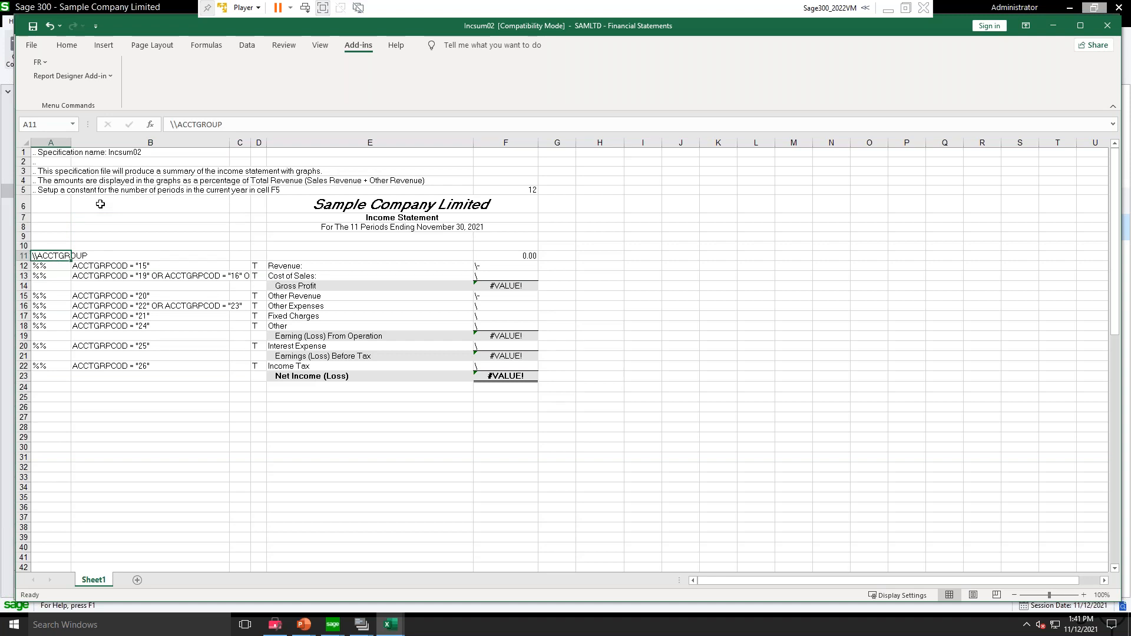
Step: Examine the %% row codes in column A beneath the \\ACCTGROUP entry
{"action": "key", "text": "Down"}
{"action": "key", "text": "Down"}
{"action": "key", "text": "Down"}
{"action": "key", "text": "Down"}
{"action": "key", "text": "Down"}
{"action": "key", "text": "Down"}
{"action": "key", "text": "Down"}
{"action": "key", "text": "Up"}
{"action": "key", "text": "Up"}
{"action": "key", "text": "Up"}
{"action": "key", "text": "Up"}
{"action": "key", "text": "Up"}
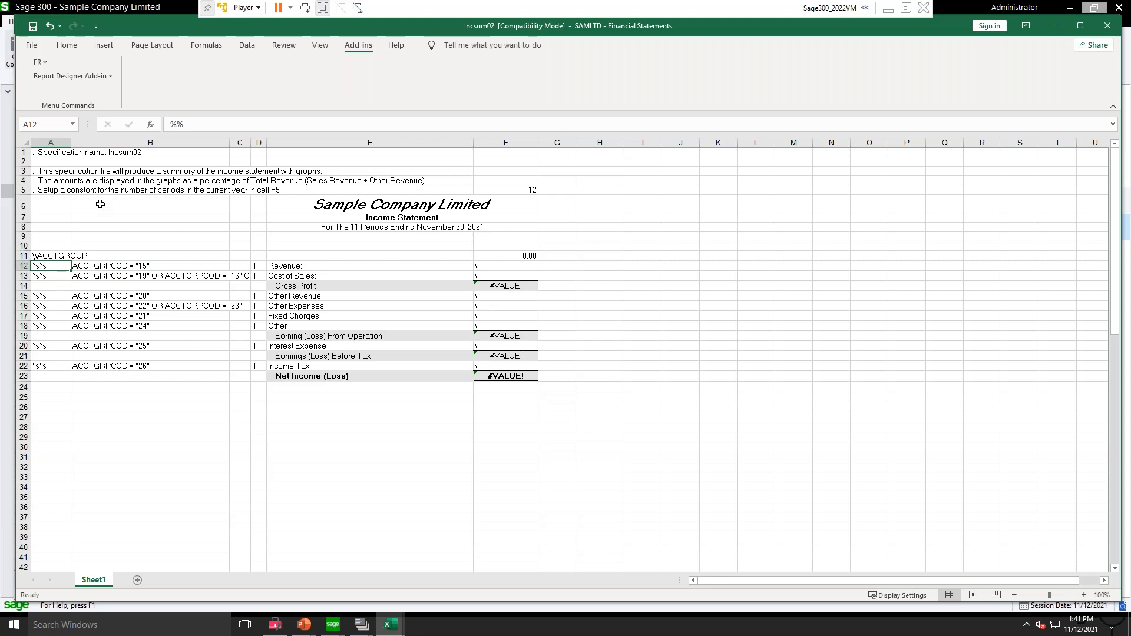
Step: Examine the ACCTGRPCOD criteria in column B from rows 12 to 18, comparing them with the Revenue description in E12
{"action": "key", "text": "Right"}
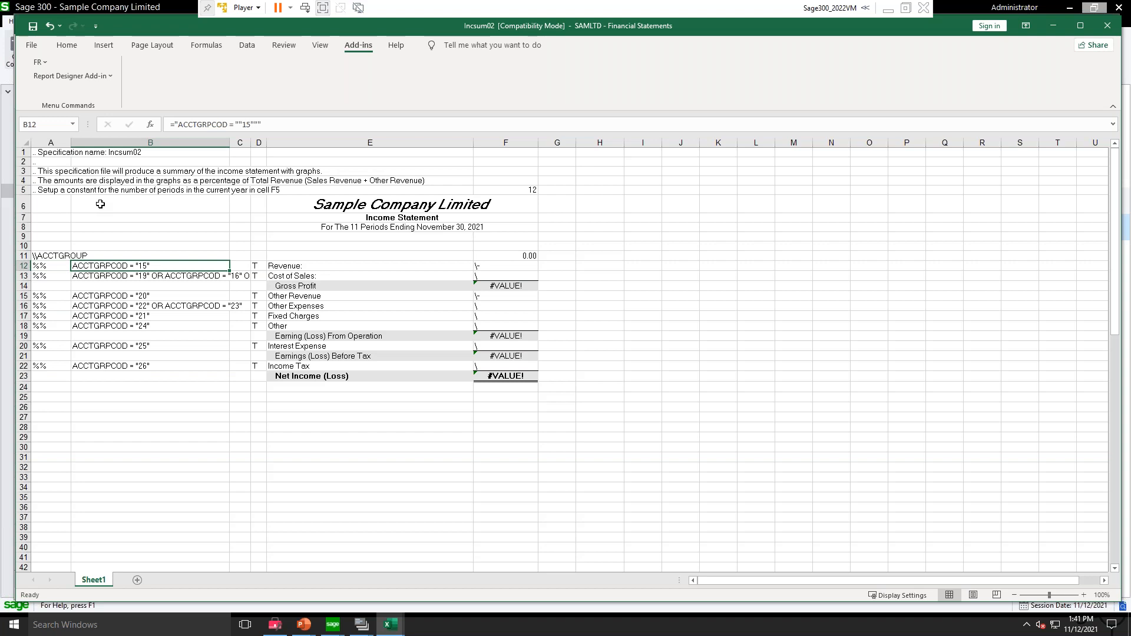
{"action": "key", "text": "Up"}
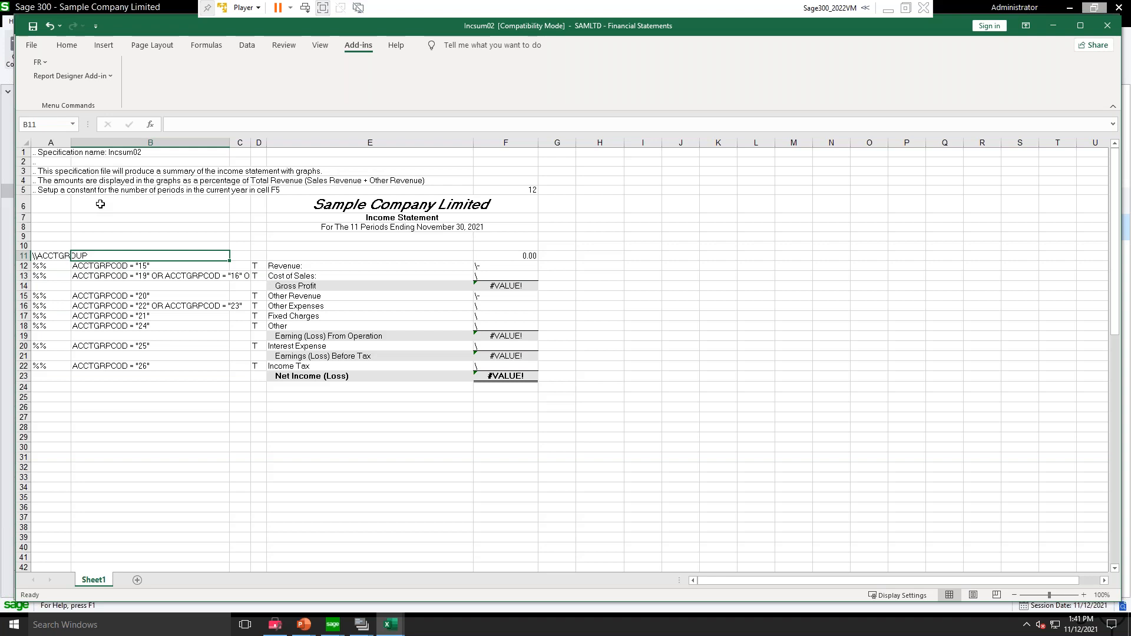
{"action": "key", "text": "Down"}
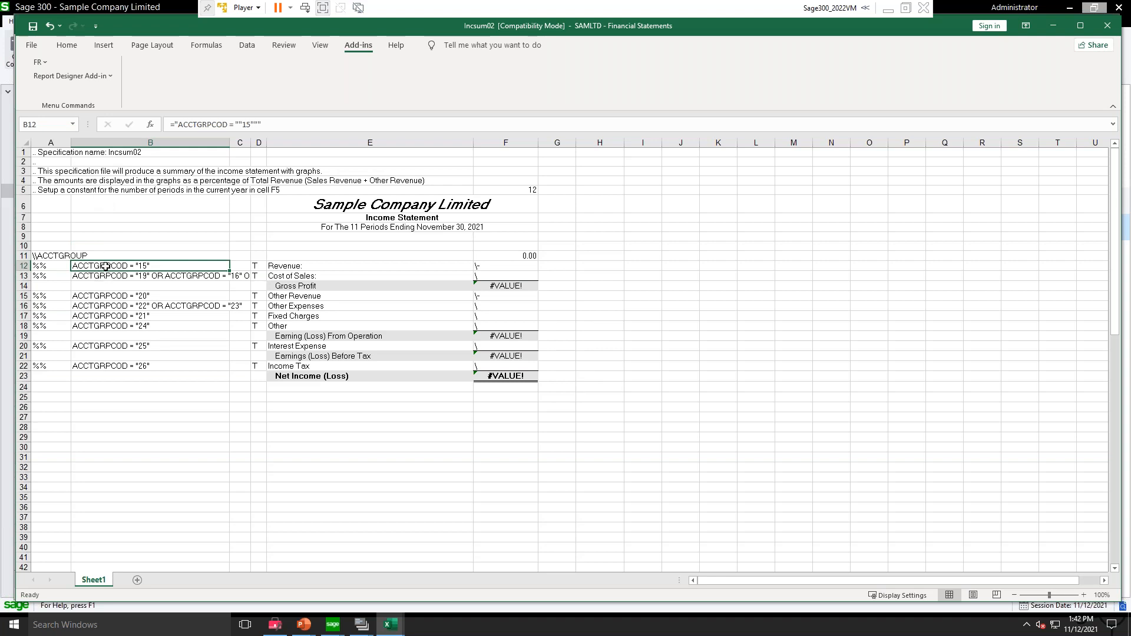
{"action": "left_click", "coordinate": [276, 265]}
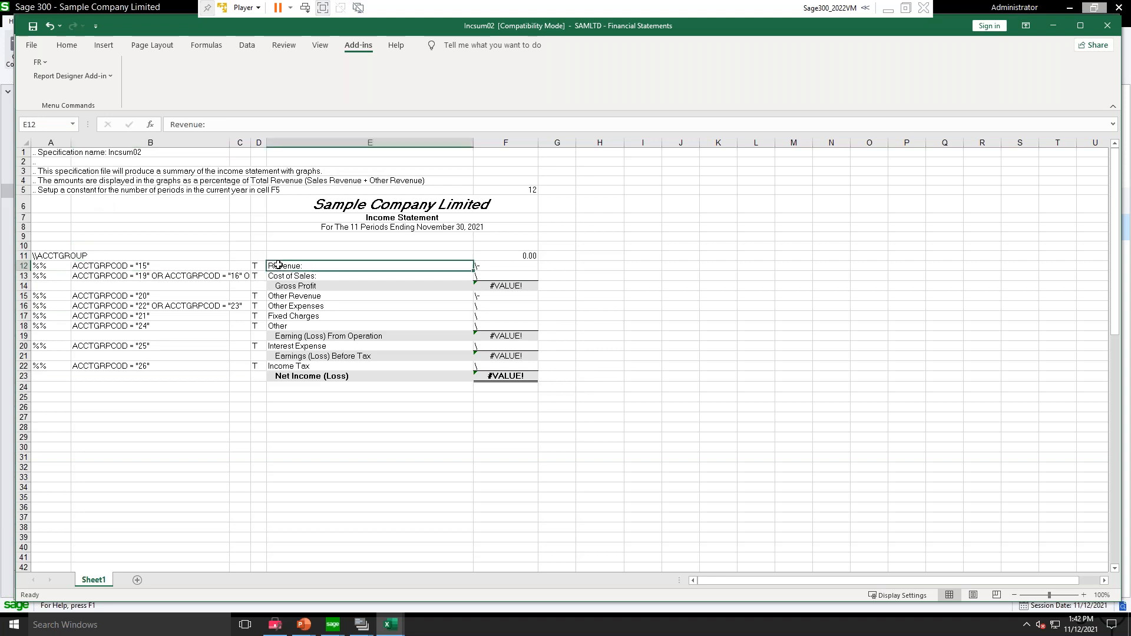
{"action": "left_click", "coordinate": [136, 266]}
{"action": "left_click", "coordinate": [126, 276]}
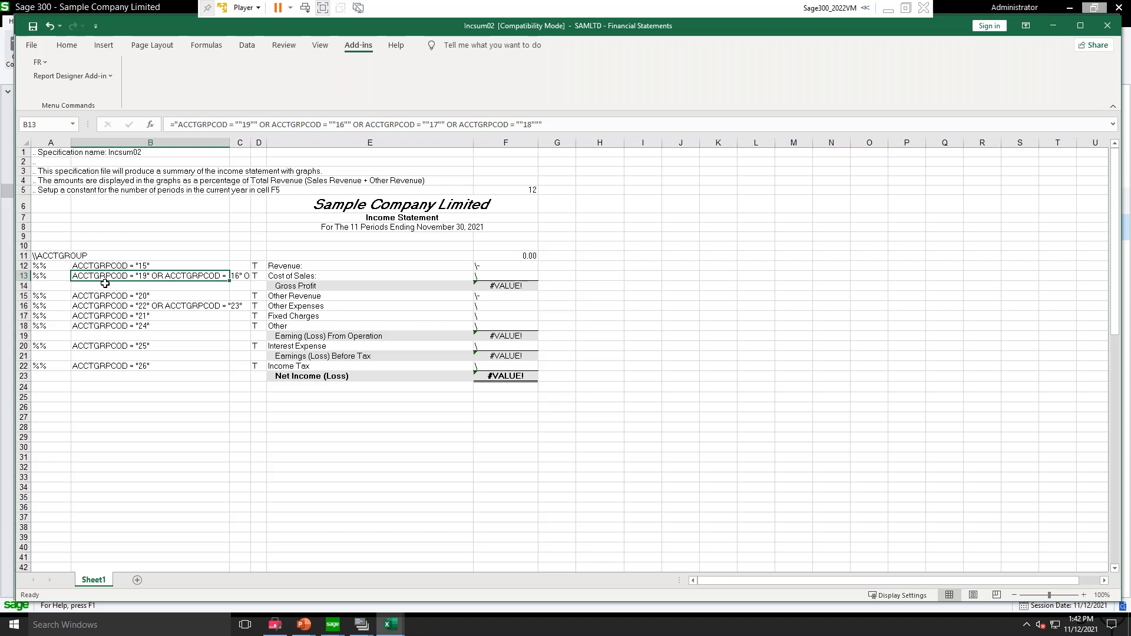
{"action": "left_click", "coordinate": [135, 298]}
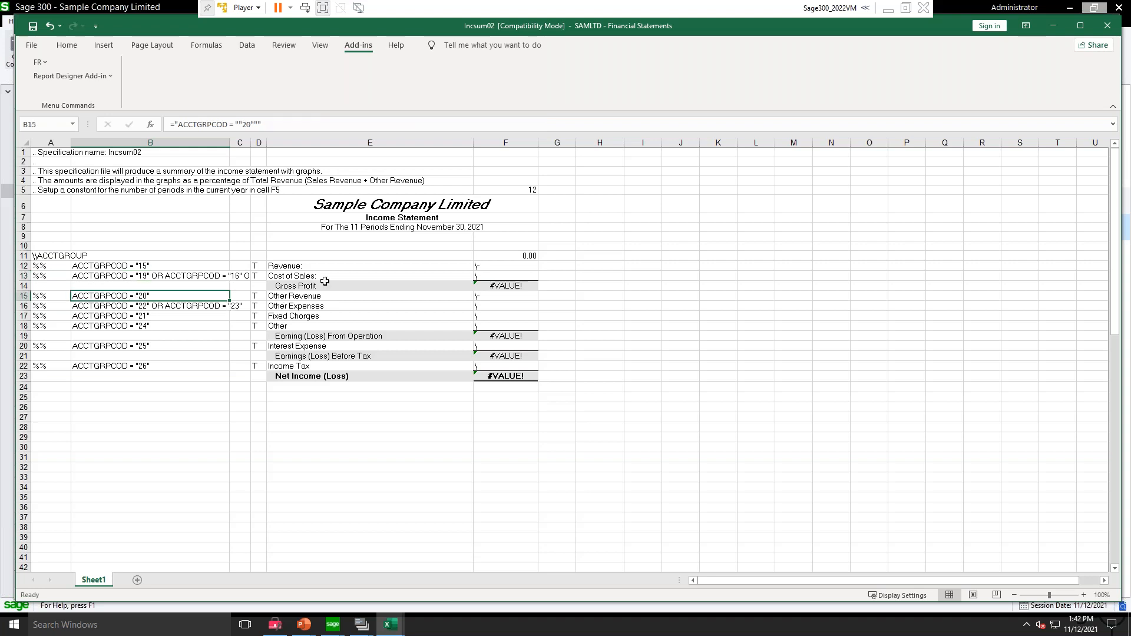
{"action": "key", "text": "Down"}
{"action": "key", "text": "Down"}
{"action": "key", "text": "Down"}
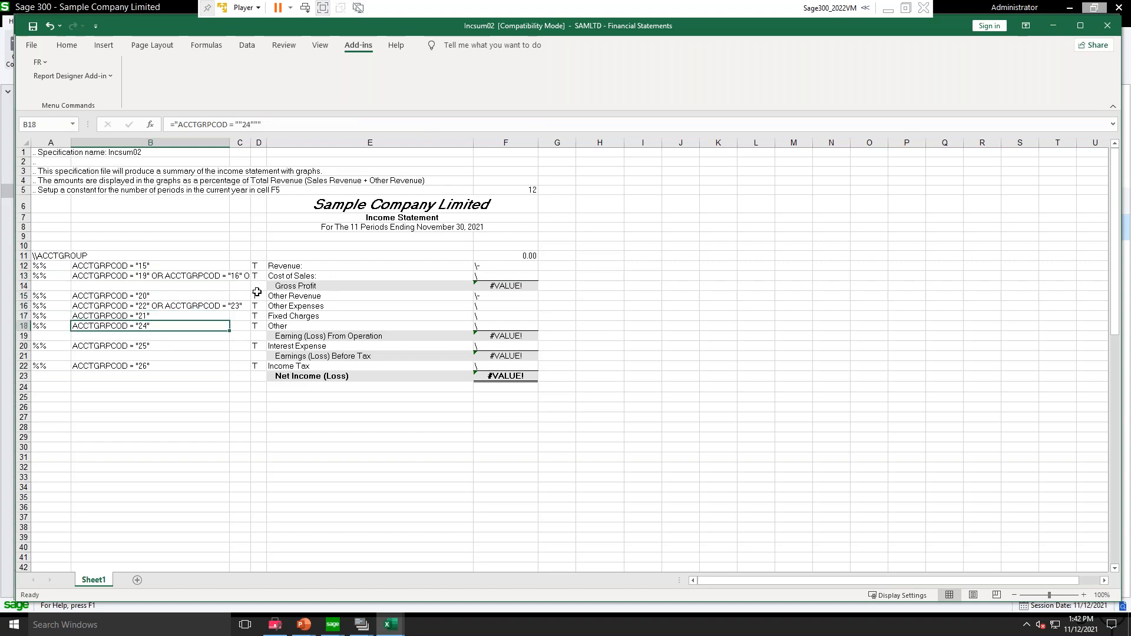
Step: Enter z in cell C11 as a trial and clear it again
{"action": "left_click", "coordinate": [195, 257]}
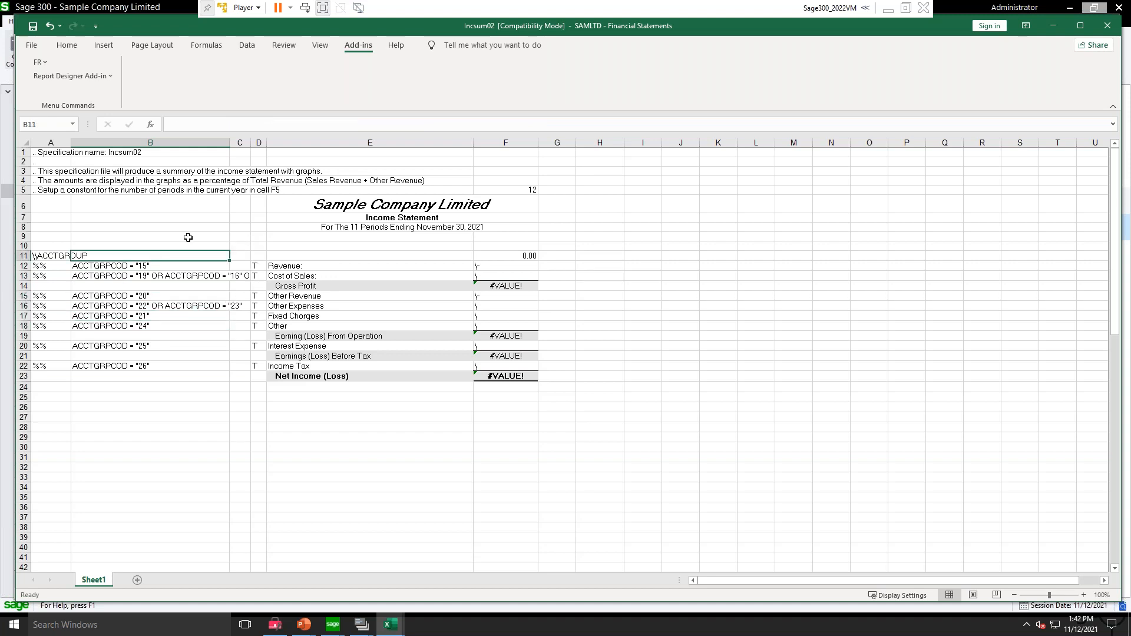
{"action": "left_click", "coordinate": [189, 238]}
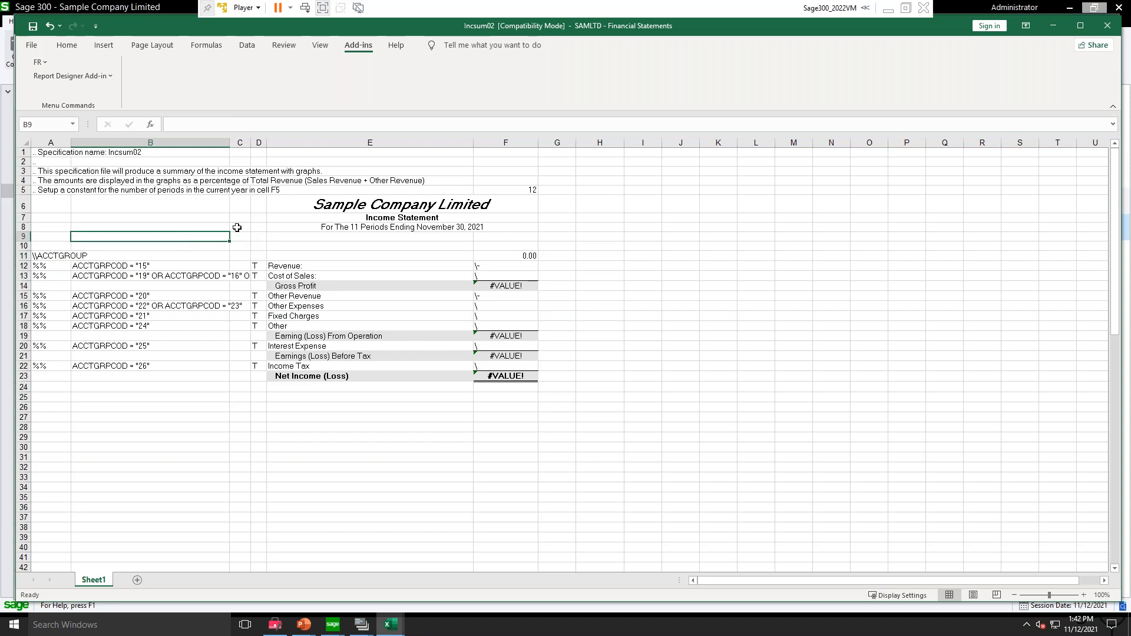
{"action": "left_click", "coordinate": [236, 228]}
{"action": "key", "text": "Down"}
{"action": "key", "text": "Down"}
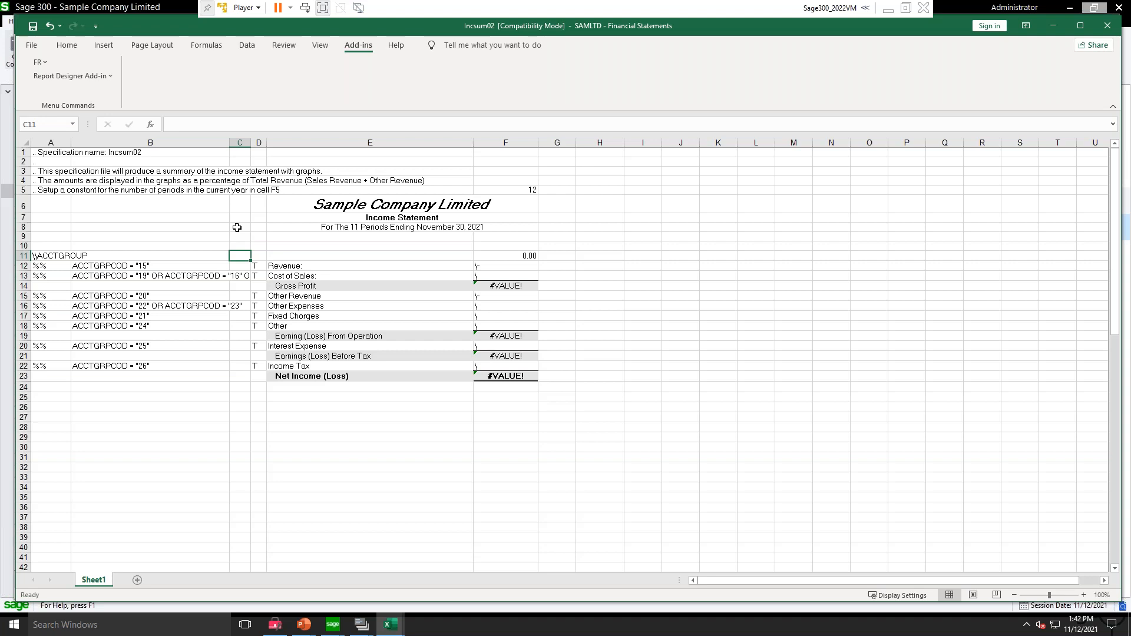
{"action": "type", "text": "z"}
{"action": "key", "text": "ctrl+Return"}
{"action": "key", "text": "Delete"}
Step: Compare the column C and column D cells in rows 10 to 12 of the specification
{"action": "left_click", "coordinate": [262, 254]}
{"action": "key", "text": "Up"}
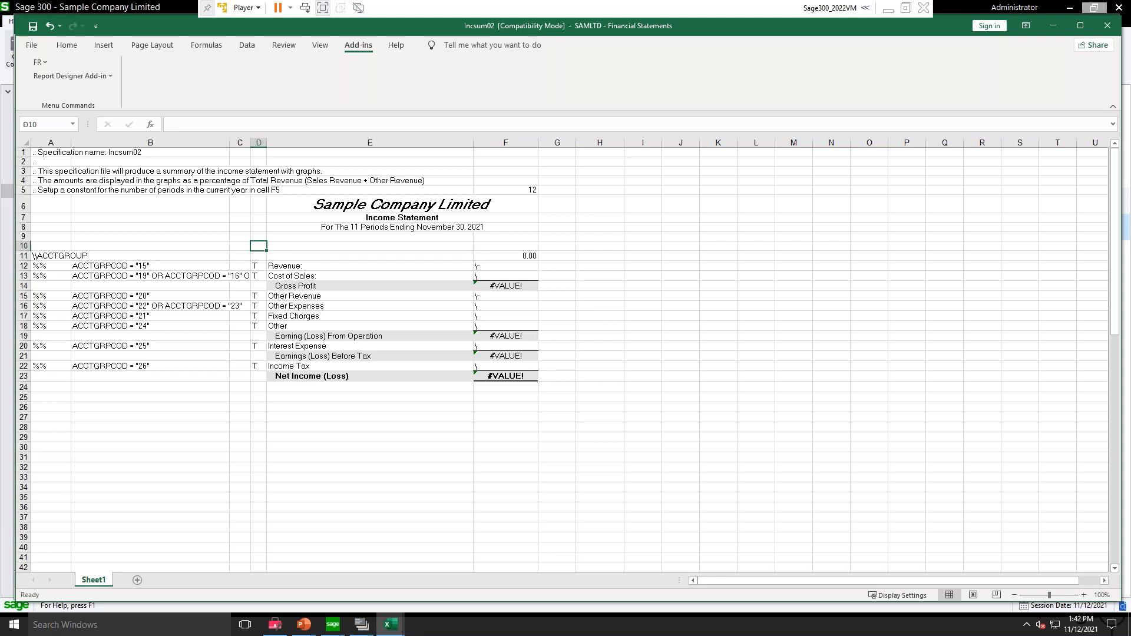
{"action": "key", "text": "Down"}
{"action": "key", "text": "Down"}
{"action": "key", "text": "Left"}
{"action": "key", "text": "Left"}
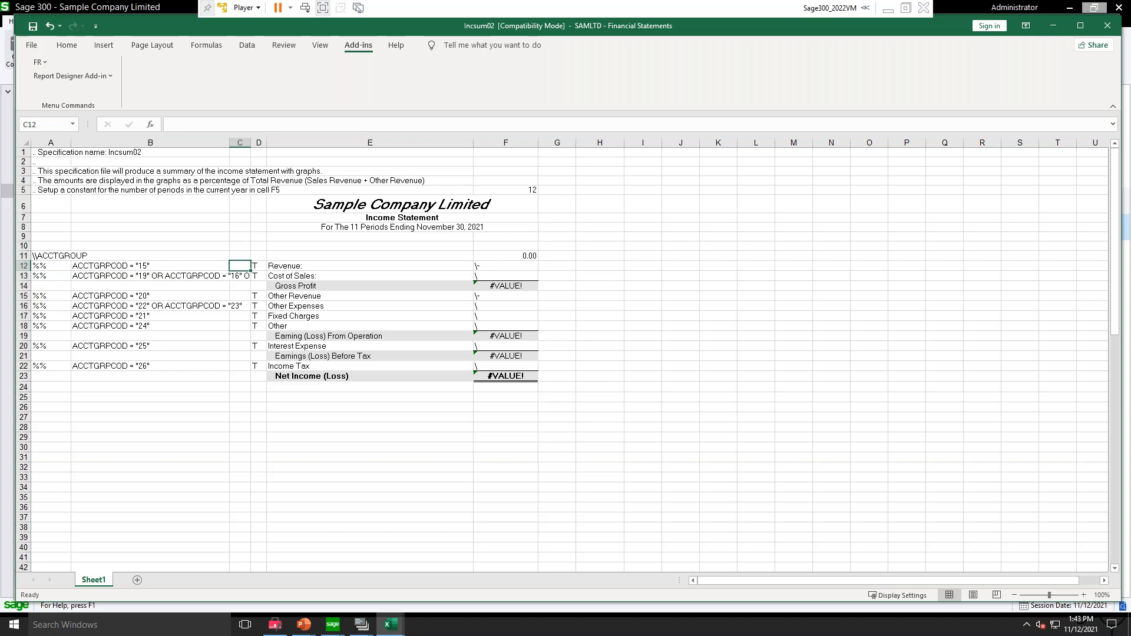
{"action": "key", "text": "Right"}
{"action": "key", "text": "Right"}
{"action": "key", "text": "Up"}
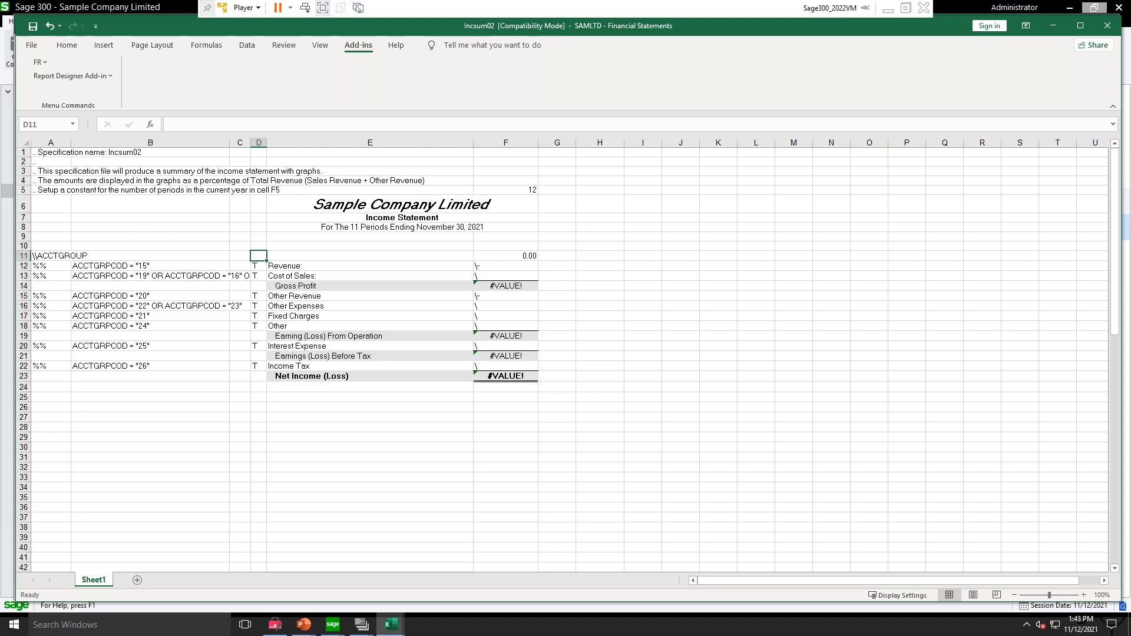
Step: Examine the T entries in column D and how they relate to the \\ACCTGROUP default row 11
{"action": "key", "text": "Down"}
{"action": "key", "text": "Down"}
{"action": "key", "text": "Down"}
{"action": "key", "text": "Down"}
{"action": "key", "text": "Down"}
{"action": "key", "text": "Down"}
{"action": "left_click", "coordinate": [259, 266]}
{"action": "left_click", "coordinate": [255, 255]}
{"action": "left_click_drag", "start_coordinate": [24, 255], "coordinate": [129, 258]}
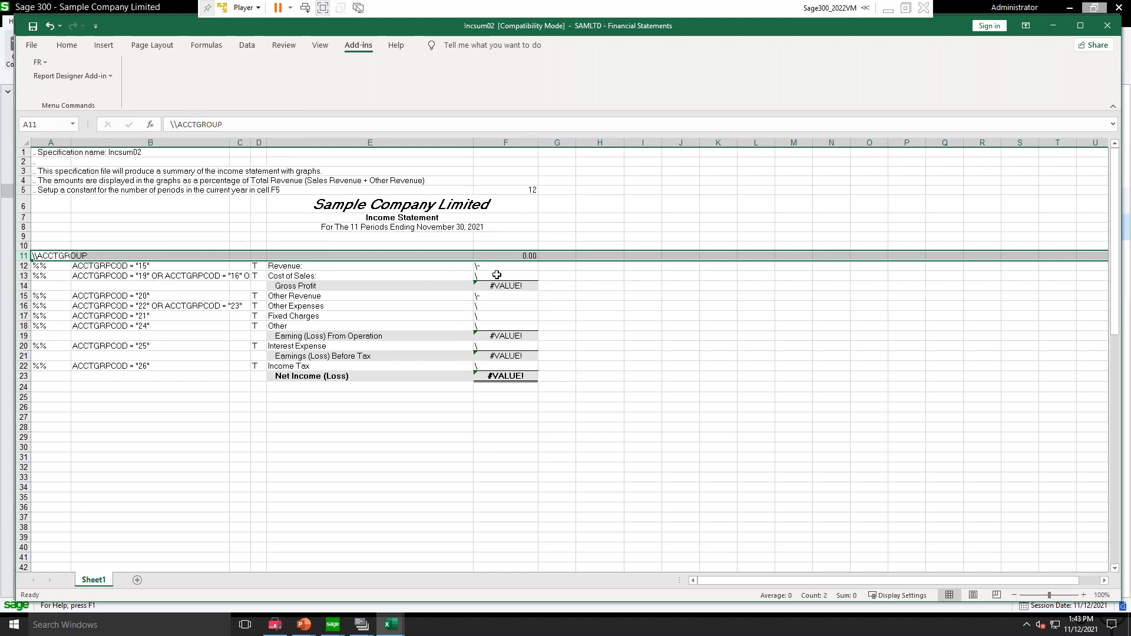
{"action": "left_click_drag", "start_coordinate": [508, 257], "coordinate": [50, 254]}
Step: Examine the row descriptions in column E around Revenue and Cost of Sales, and the formula in cell F11
{"action": "left_click", "coordinate": [439, 270]}
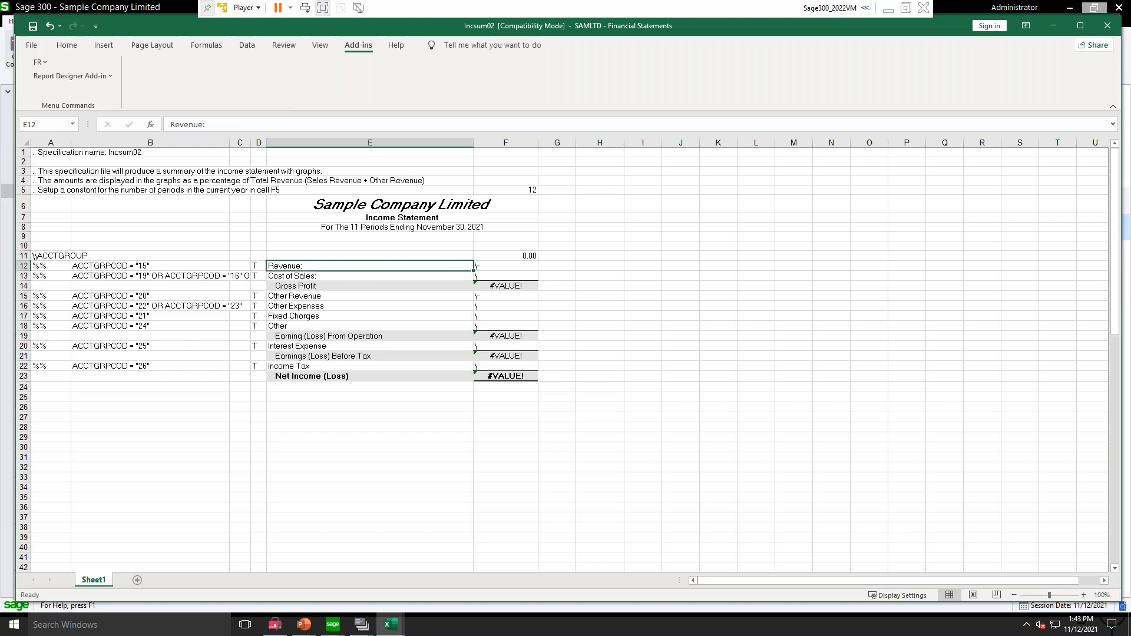
{"action": "key", "text": "Down"}
{"action": "key", "text": "Down"}
{"action": "key", "text": "Up"}
{"action": "key", "text": "Up"}
{"action": "key", "text": "Up"}
{"action": "key", "text": "Down"}
{"action": "key", "text": "Down"}
{"action": "key", "text": "Up"}
{"action": "key", "text": "Up"}
{"action": "key", "text": "Down"}
{"action": "key", "text": "Up"}
{"action": "key", "text": "Right"}
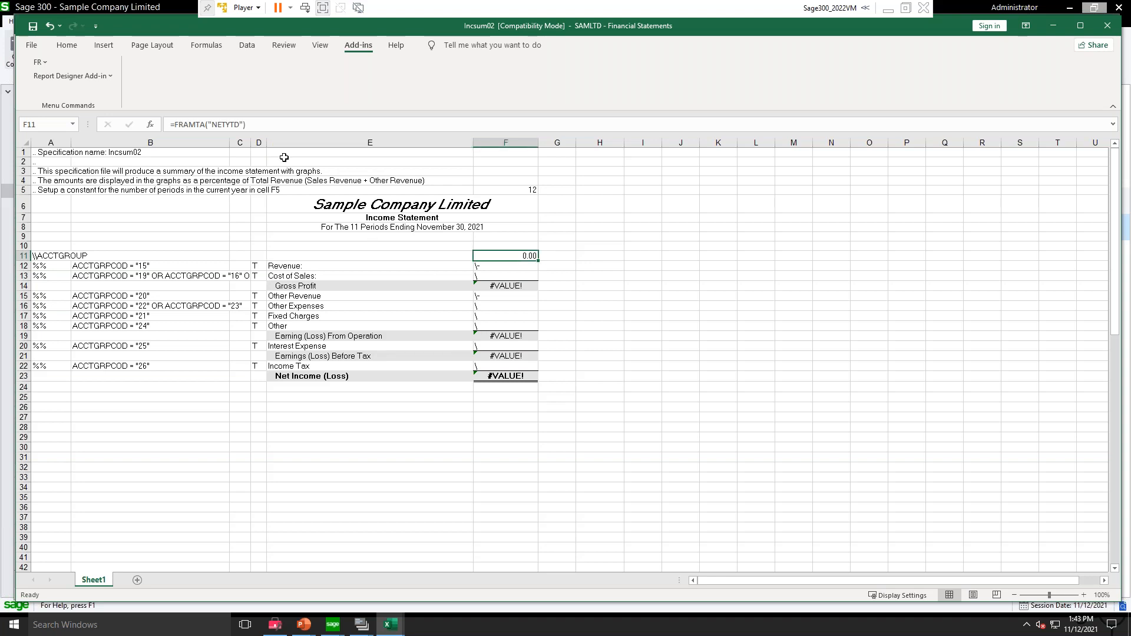
Step: Highlight control columns A through D and compare them with the blank cells E10 and E11
{"action": "left_click_drag", "start_coordinate": [258, 143], "coordinate": [38, 144]}
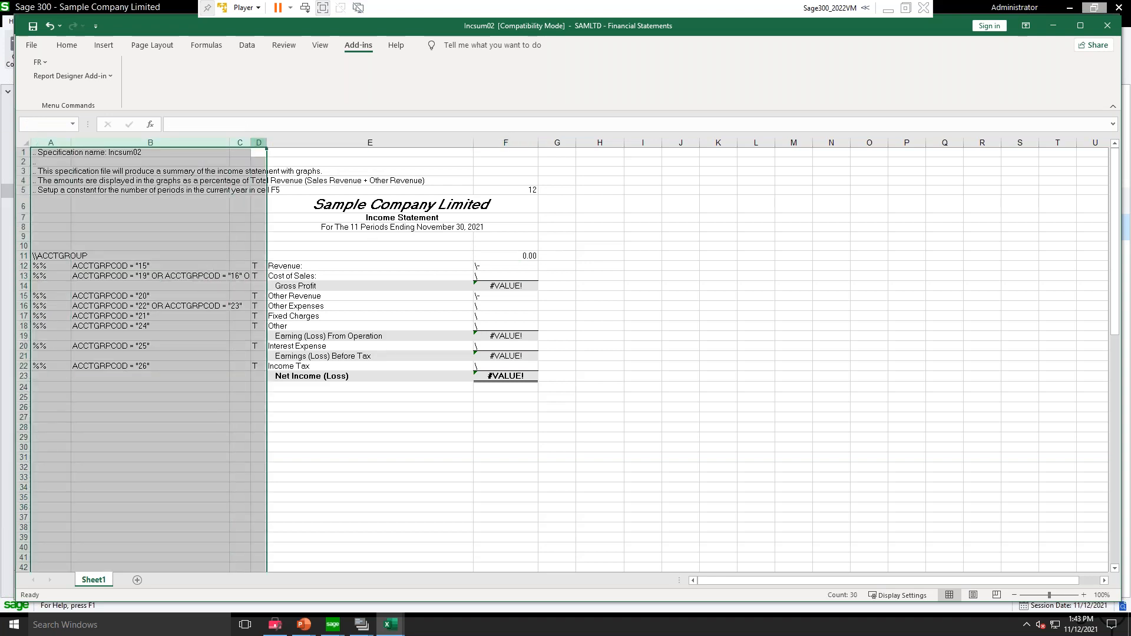
{"action": "left_click", "coordinate": [305, 247]}
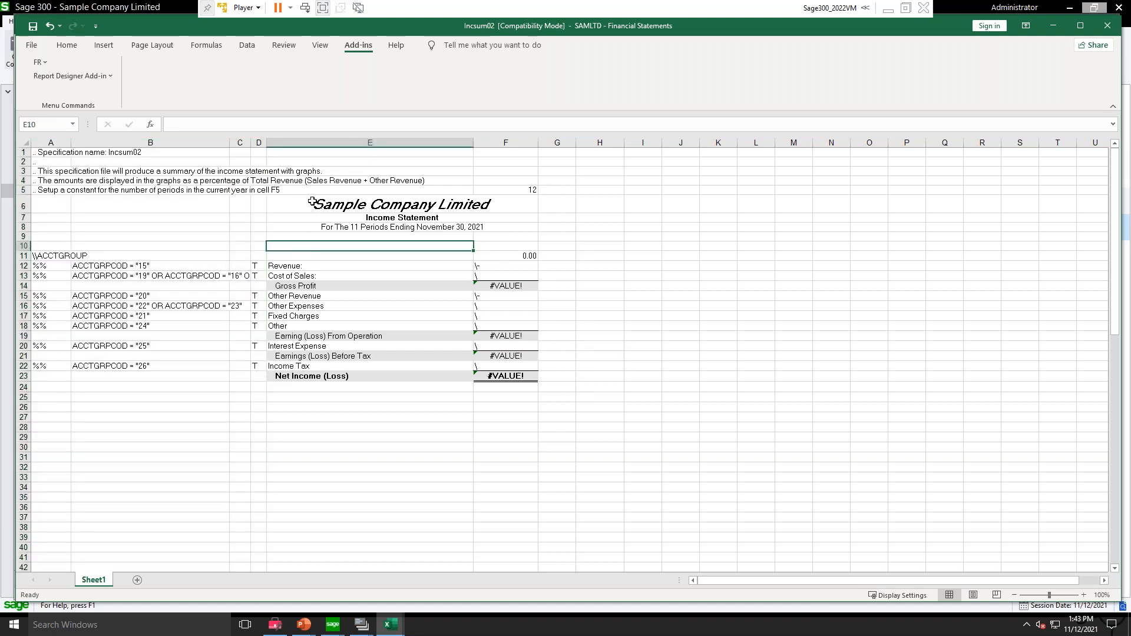
{"action": "left_click", "coordinate": [313, 258]}
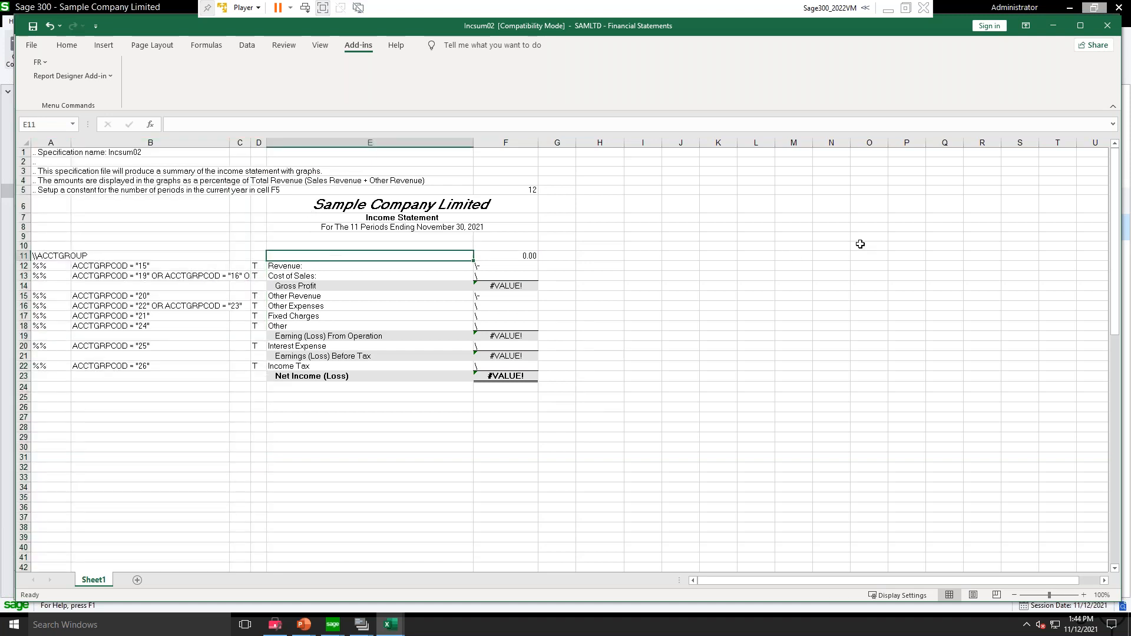
{"action": "left_click", "coordinate": [261, 246]}
{"action": "left_click", "coordinate": [353, 247]}
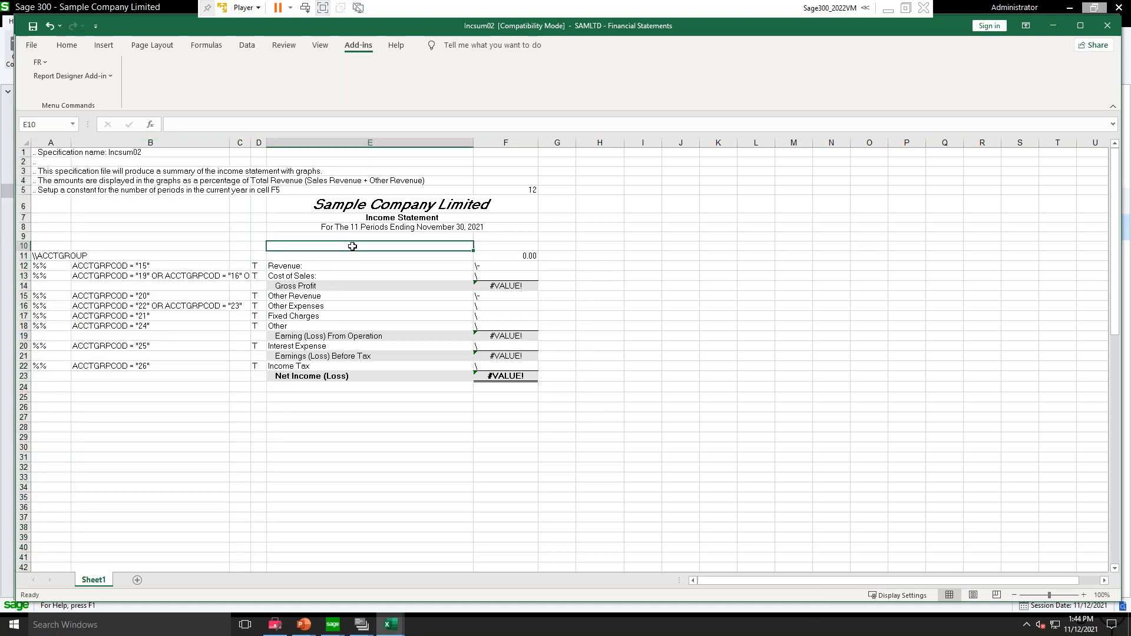
Step: Open FR Paste for cell F11 and choose the FRAMTA function with the field name NETYTD(Net Year to Date)
{"action": "key", "text": "Down"}
{"action": "key", "text": "Right"}
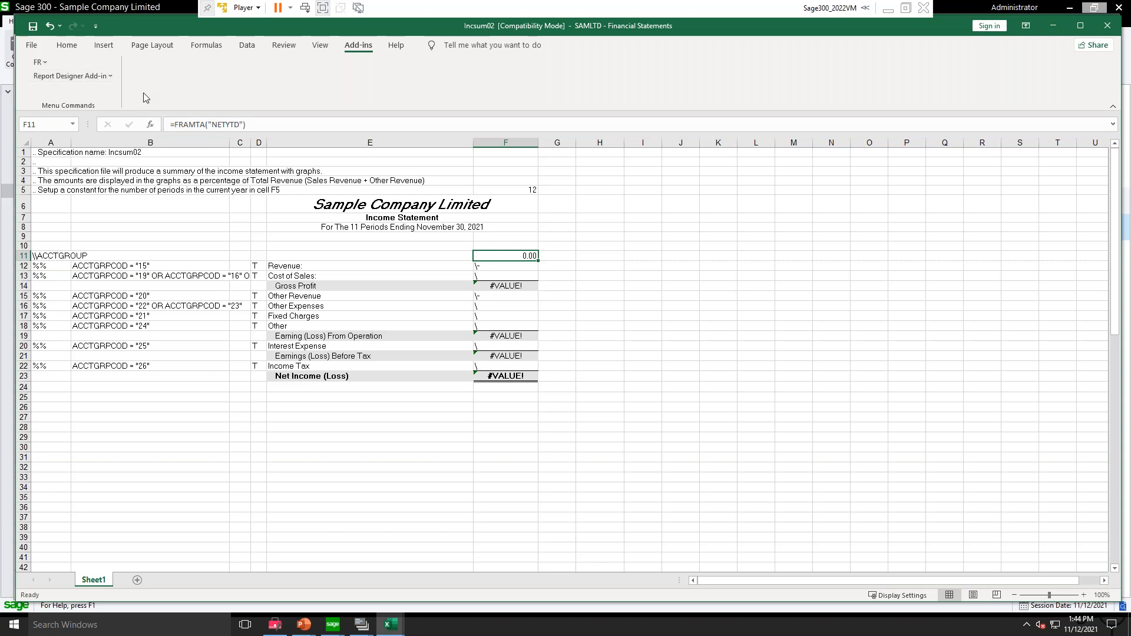
{"action": "left_click", "coordinate": [41, 63]}
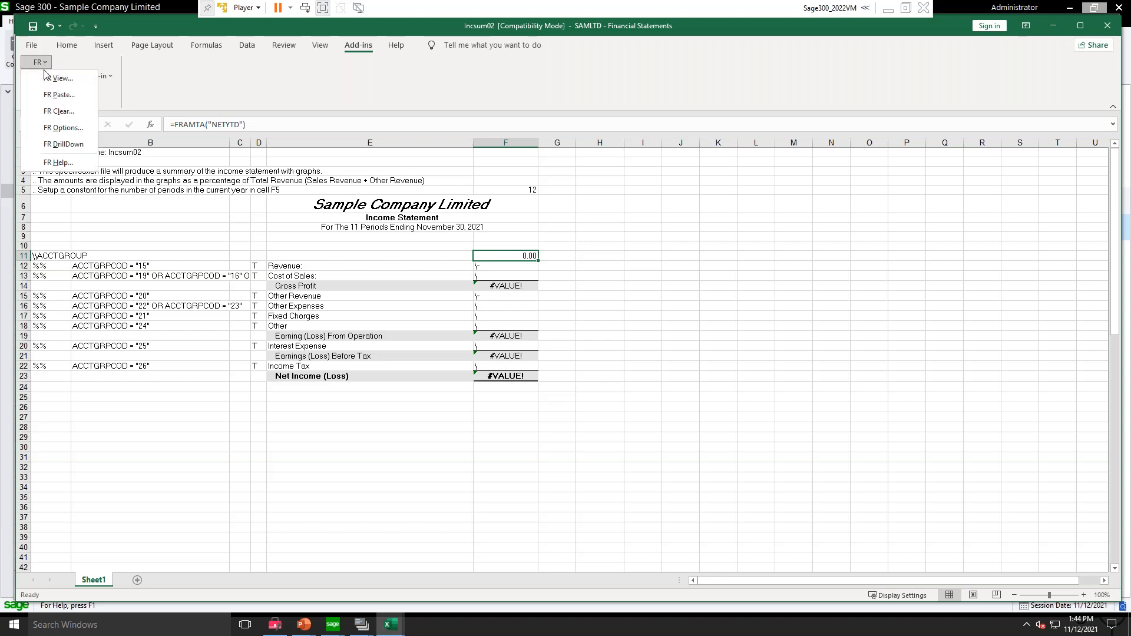
{"action": "left_click", "coordinate": [50, 93]}
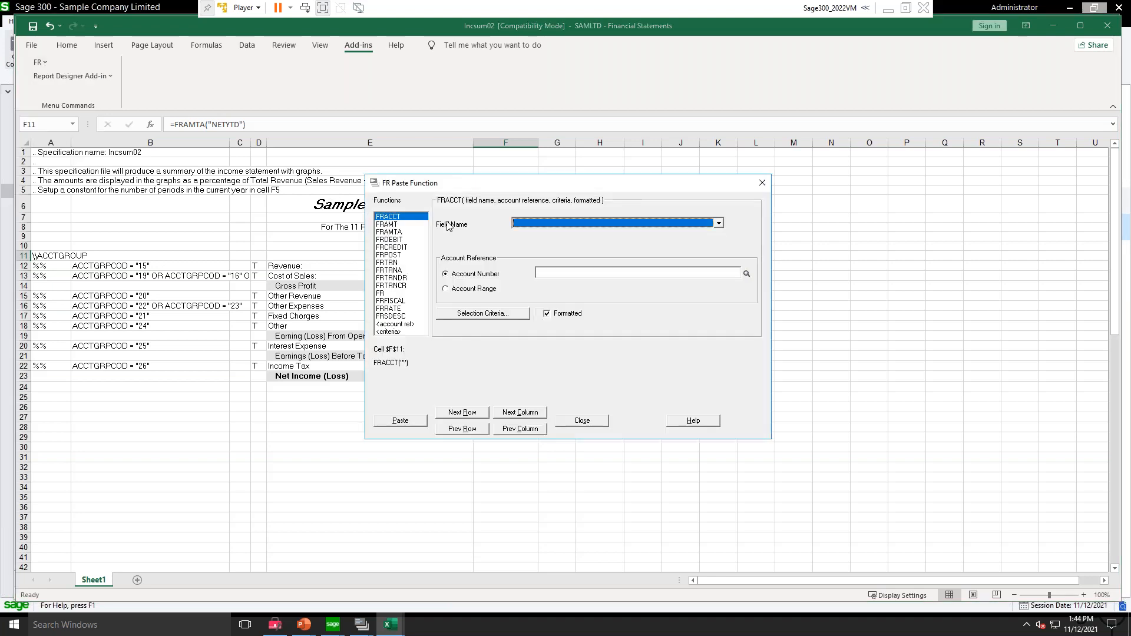
{"action": "left_click", "coordinate": [392, 232]}
{"action": "left_click", "coordinate": [549, 225]}
{"action": "scroll", "coordinate": [568, 259], "scroll_direction": "down", "scroll_amount": 5}
{"action": "scroll", "coordinate": [599, 259], "scroll_direction": "down", "scroll_amount": 4}
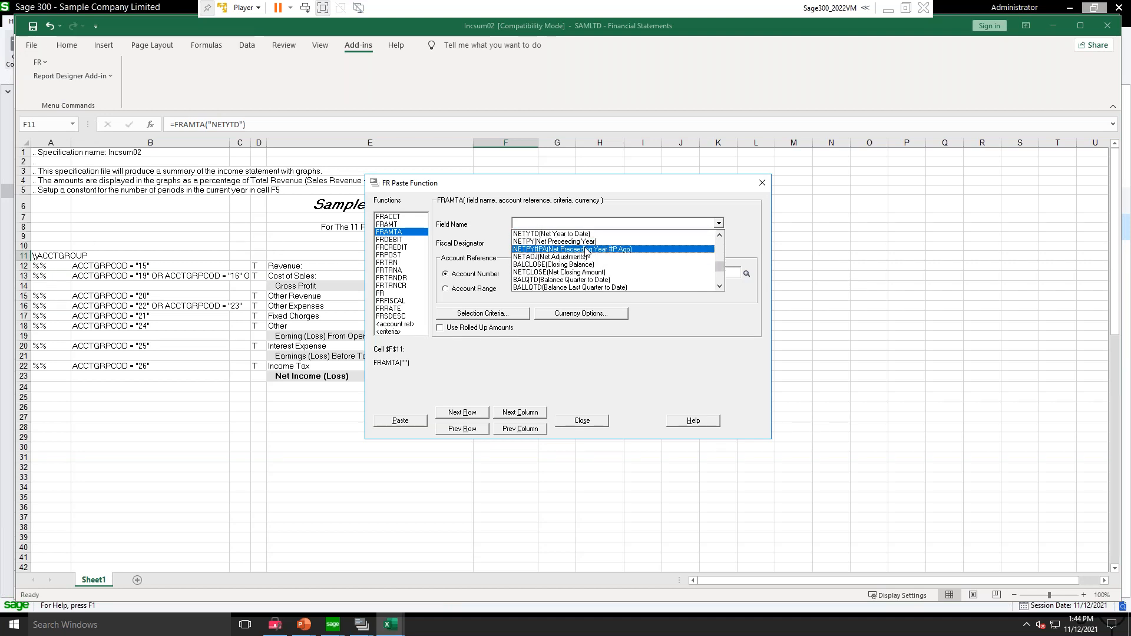
{"action": "left_click", "coordinate": [560, 234]}
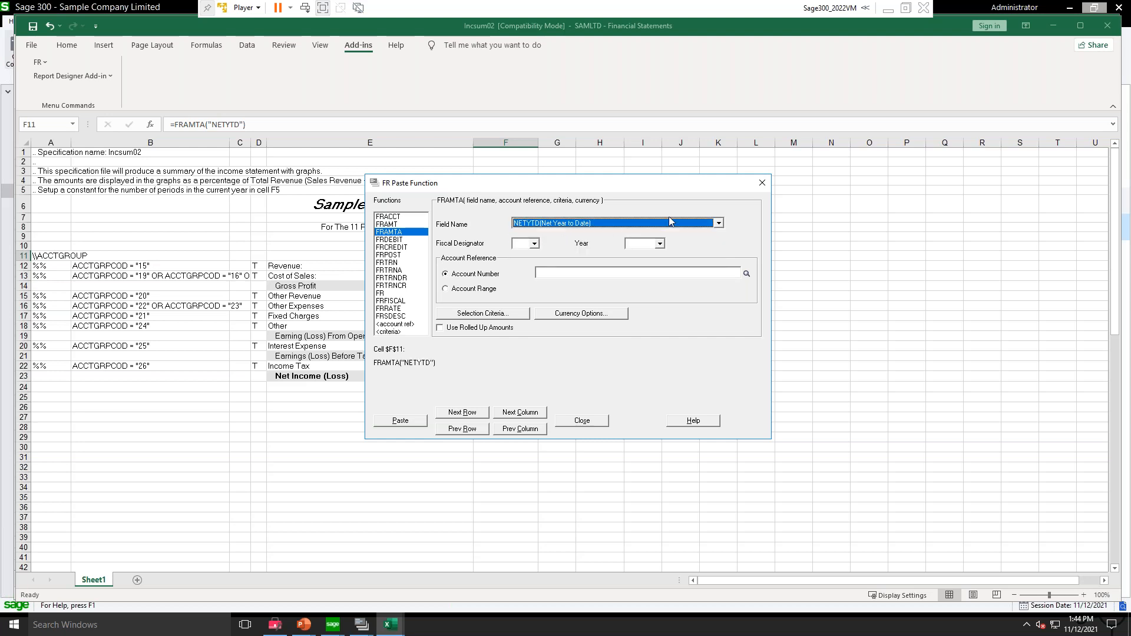
Step: Paste FRAMTA("NETYTD") into cell F11 with the fiscal designator and year left blank, and close the function dialog
{"action": "left_click", "coordinate": [659, 244]}
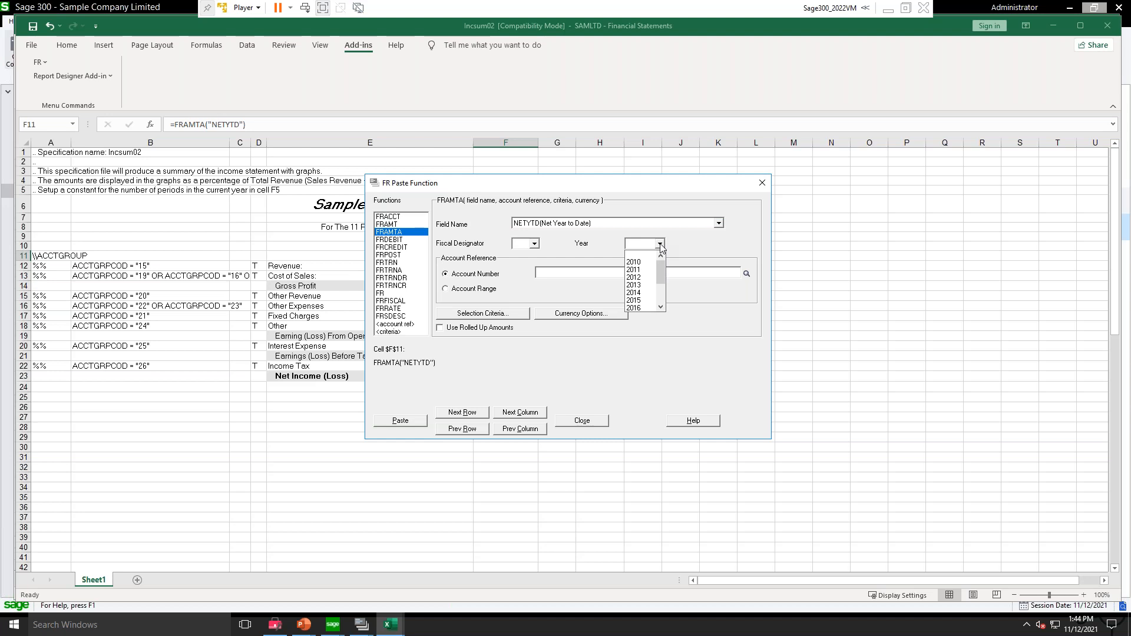
{"action": "left_click", "coordinate": [660, 245]}
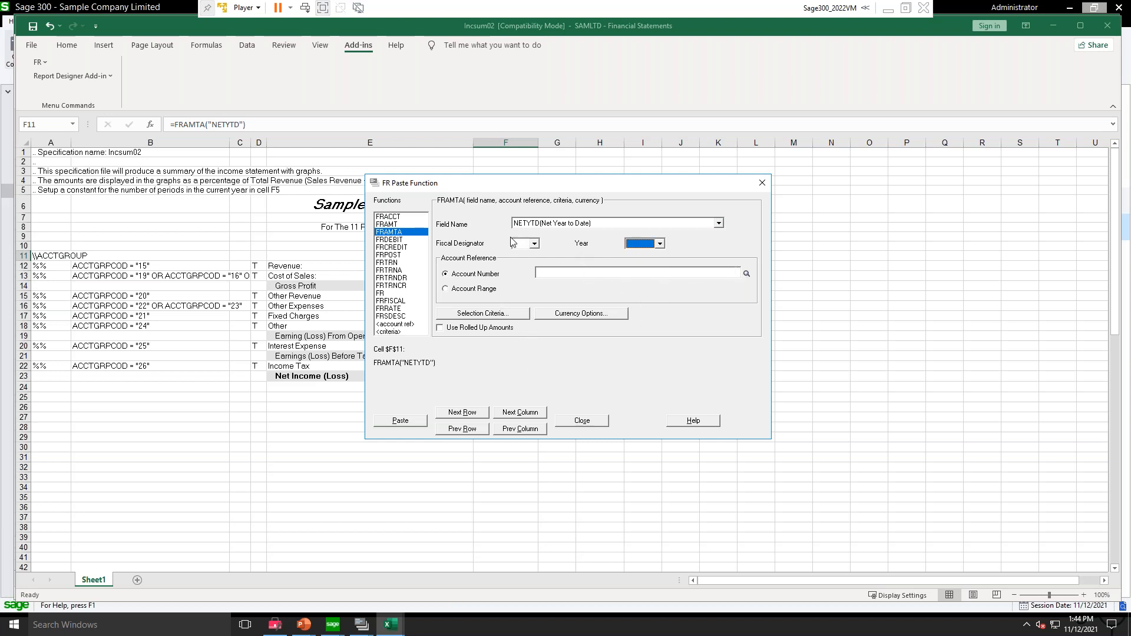
{"action": "left_click", "coordinate": [403, 421]}
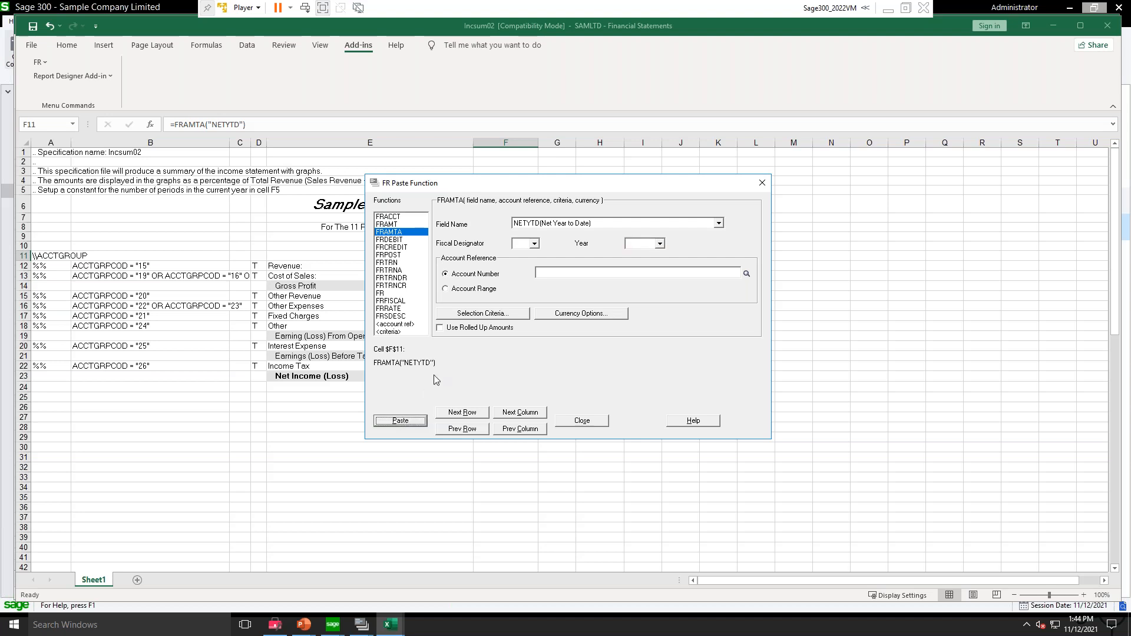
{"action": "left_click", "coordinate": [593, 423]}
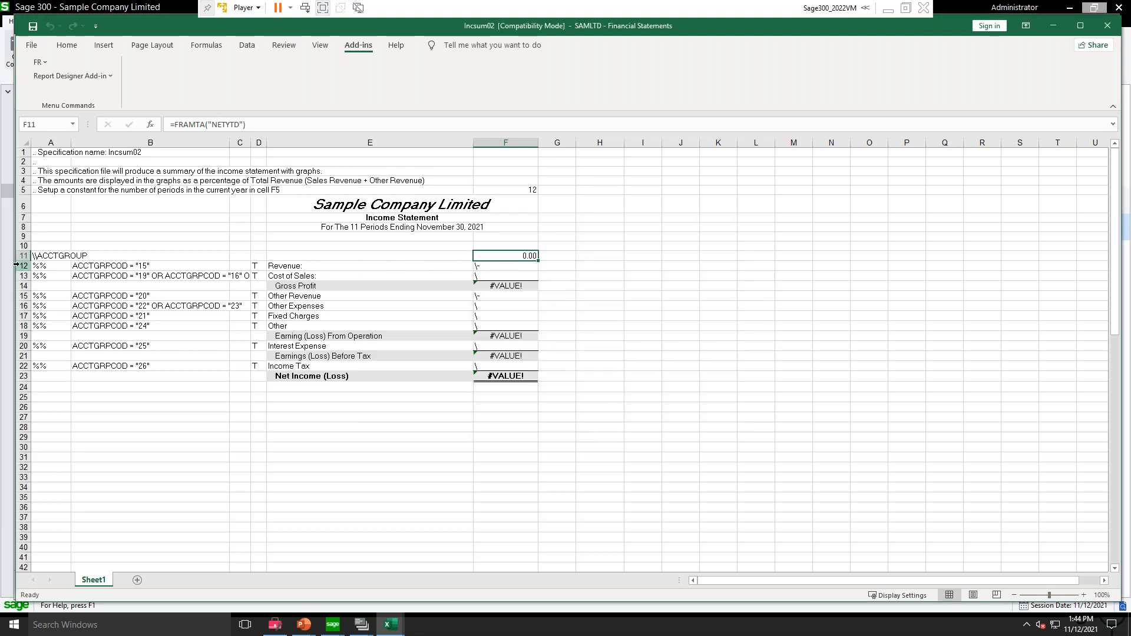
Step: Examine the Revenue row entries from cell A12 across to F12
{"action": "left_click", "coordinate": [42, 266]}
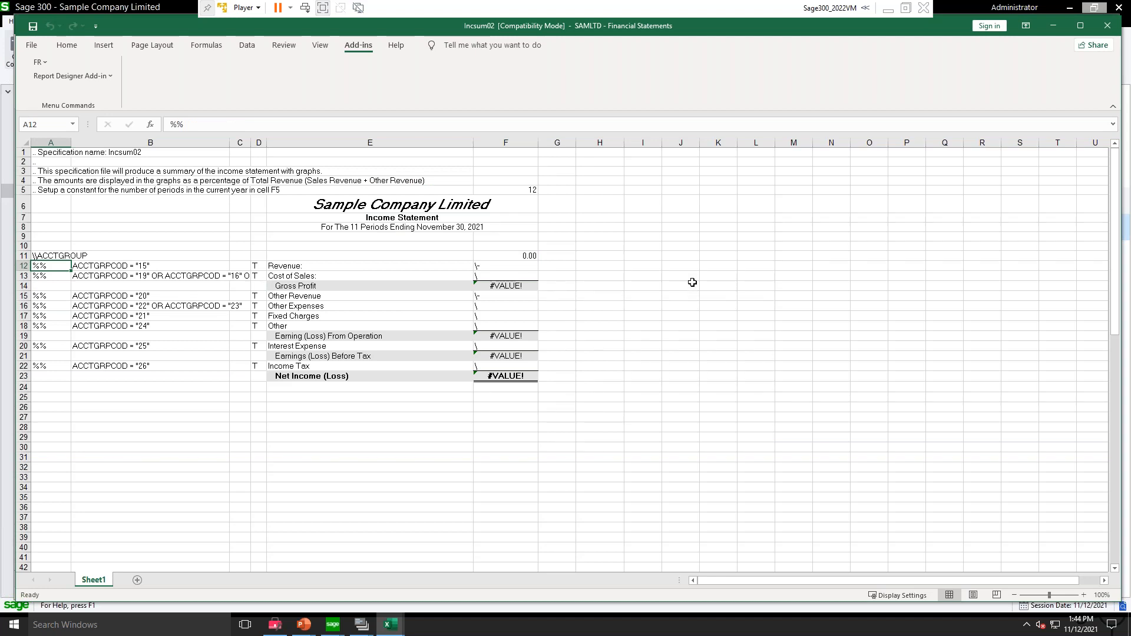
{"action": "key", "text": "Right"}
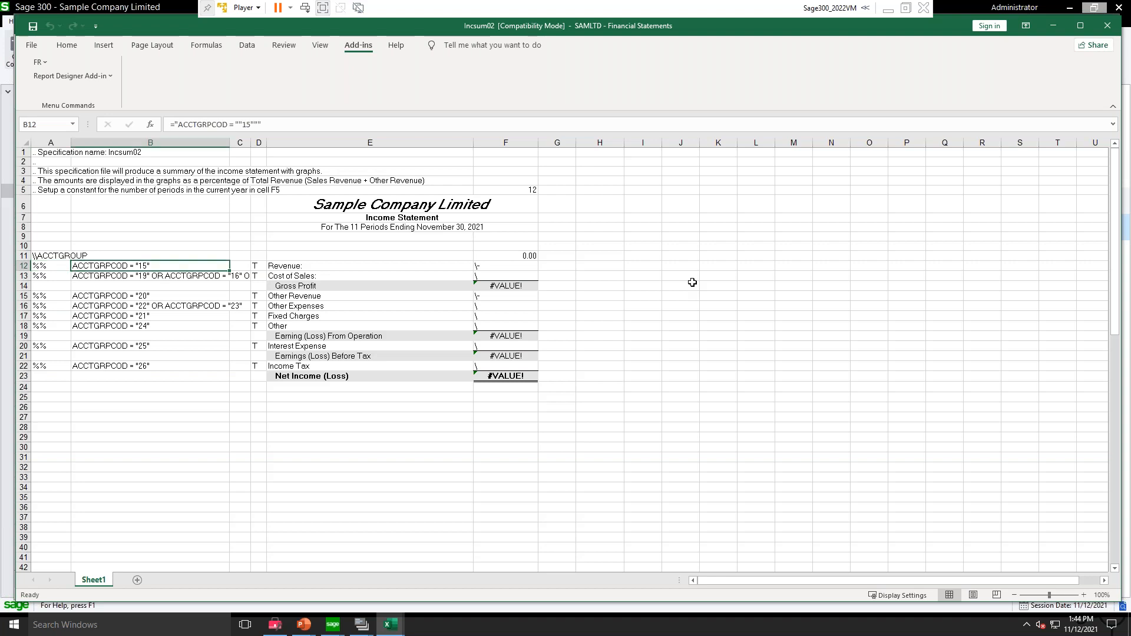
{"action": "key", "text": "Right"}
{"action": "key", "text": "Right"}
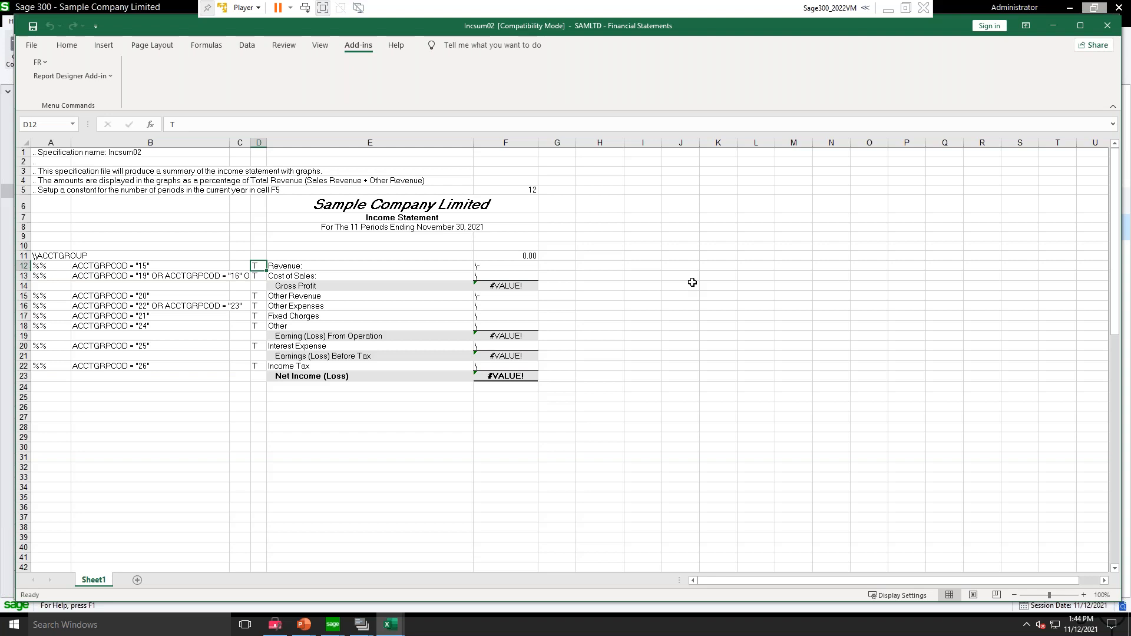
{"action": "key", "text": "Right"}
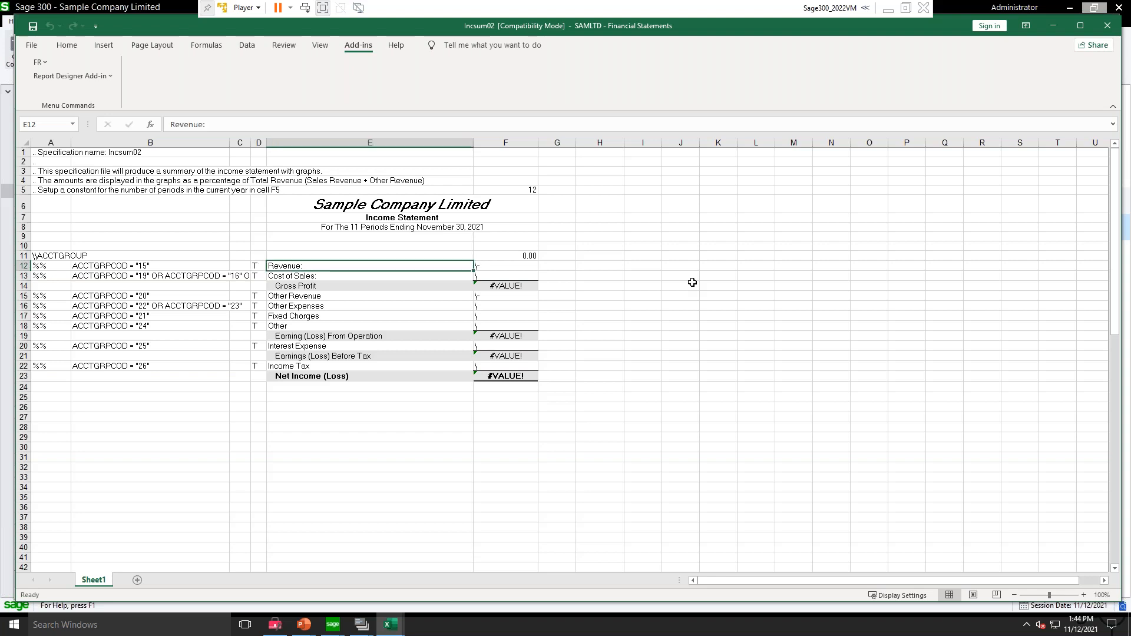
{"action": "key", "text": "Right"}
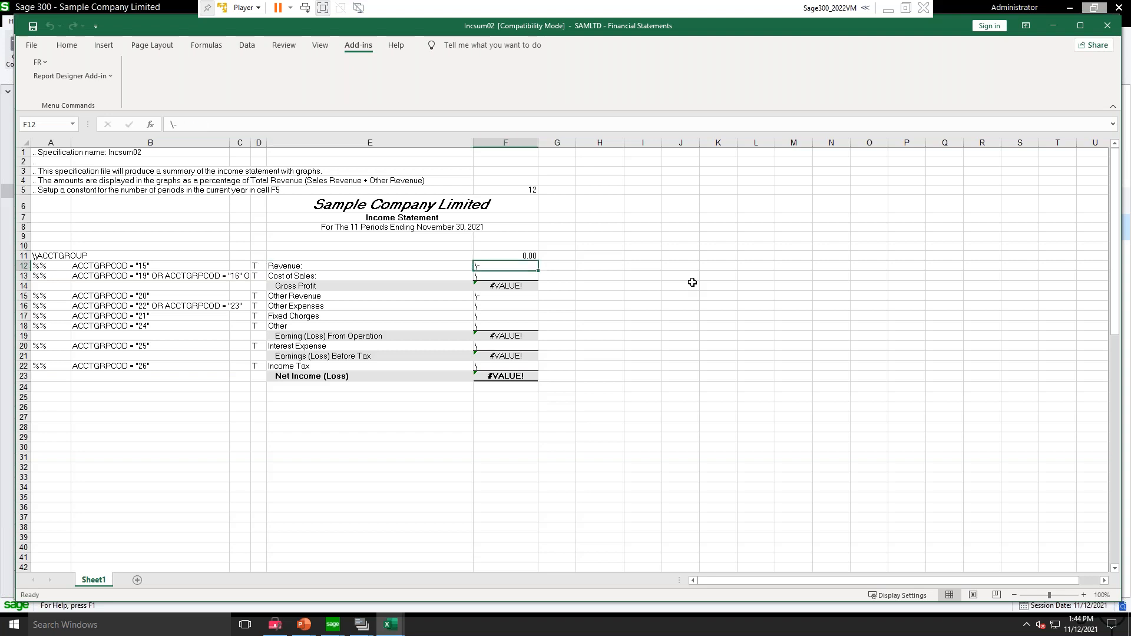
Step: Compare the Revenue row cells A12, E12 and F12 with the default-row formula in cell F11
{"action": "key", "text": "Down"}
{"action": "key", "text": "Up"}
{"action": "left_click", "coordinate": [42, 266]}
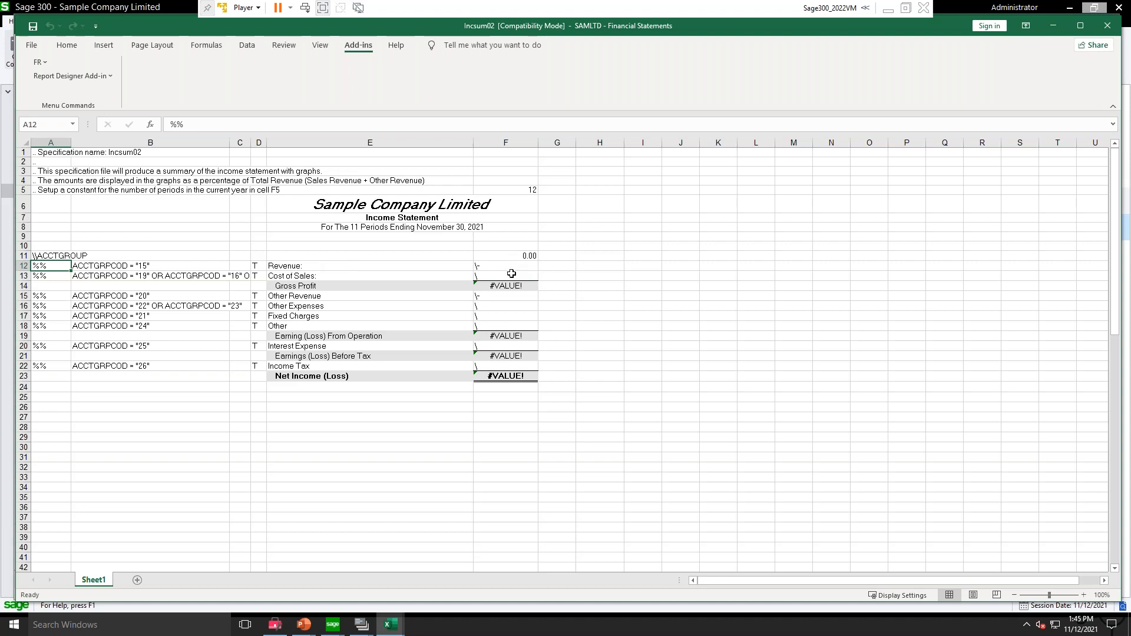
{"action": "left_click", "coordinate": [512, 265]}
{"action": "left_click", "coordinate": [512, 255]}
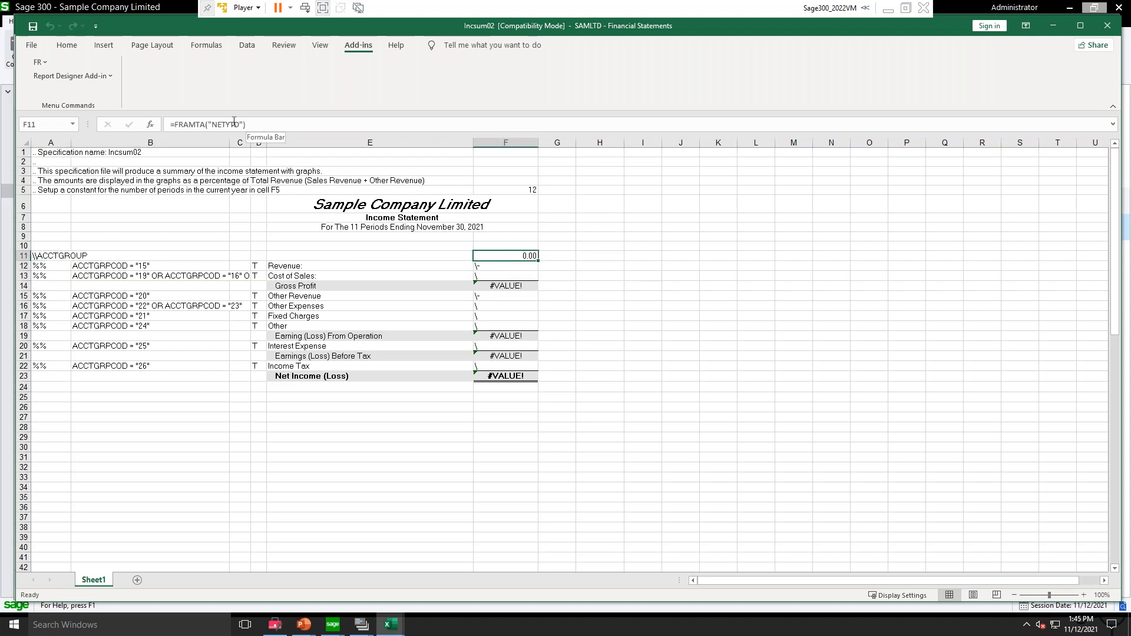
{"action": "left_click", "coordinate": [489, 266]}
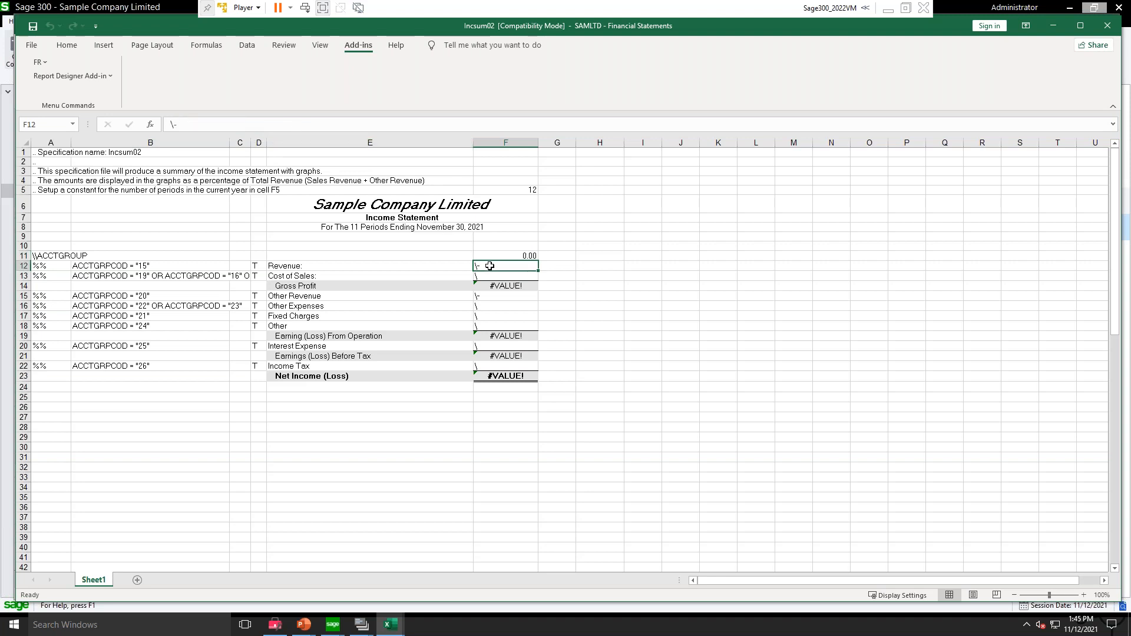
{"action": "key", "text": "Left"}
{"action": "key", "text": "Left"}
{"action": "key", "text": "Left"}
{"action": "key", "text": "Left"}
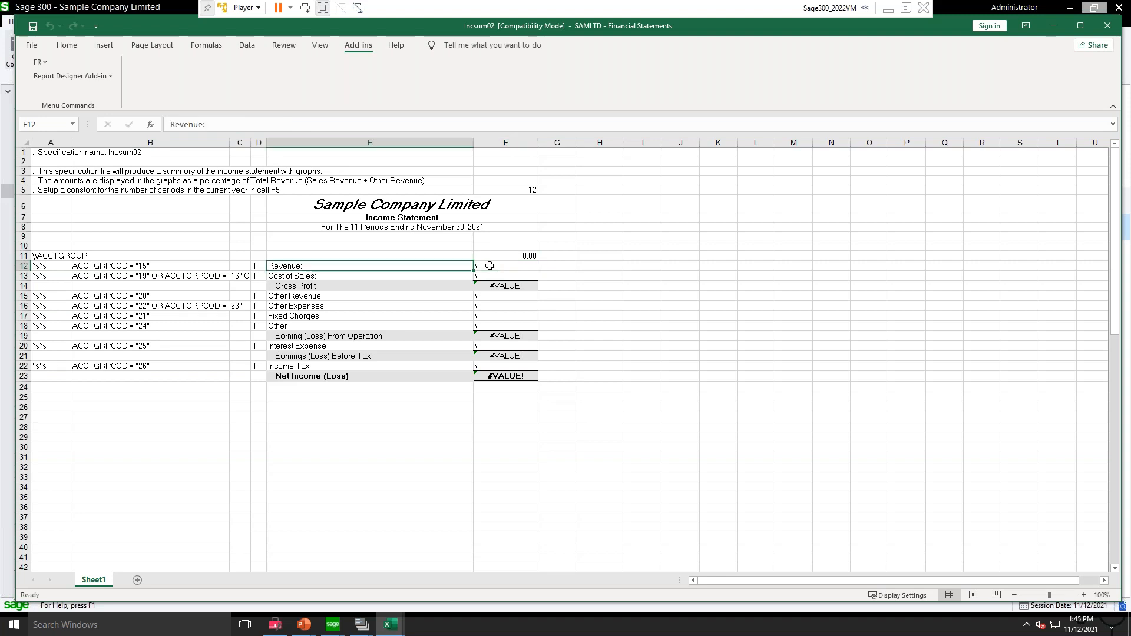
{"action": "key", "text": "Right"}
{"action": "key", "text": "Right"}
{"action": "key", "text": "Right"}
{"action": "key", "text": "Right"}
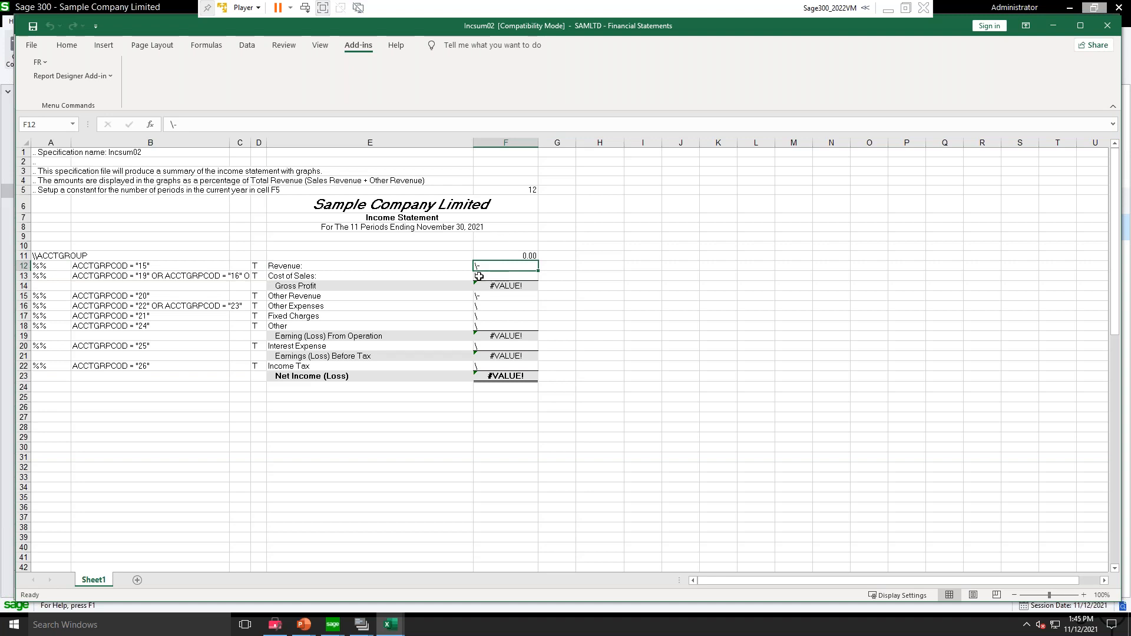
Step: Re-enter \- in cell F12 so the Revenue row uses the default formula with its sign reversed
{"action": "type", "text": "\\-"}
{"action": "key", "text": "Return"}
{"action": "key", "text": "Up"}
{"action": "key", "text": "Left"}
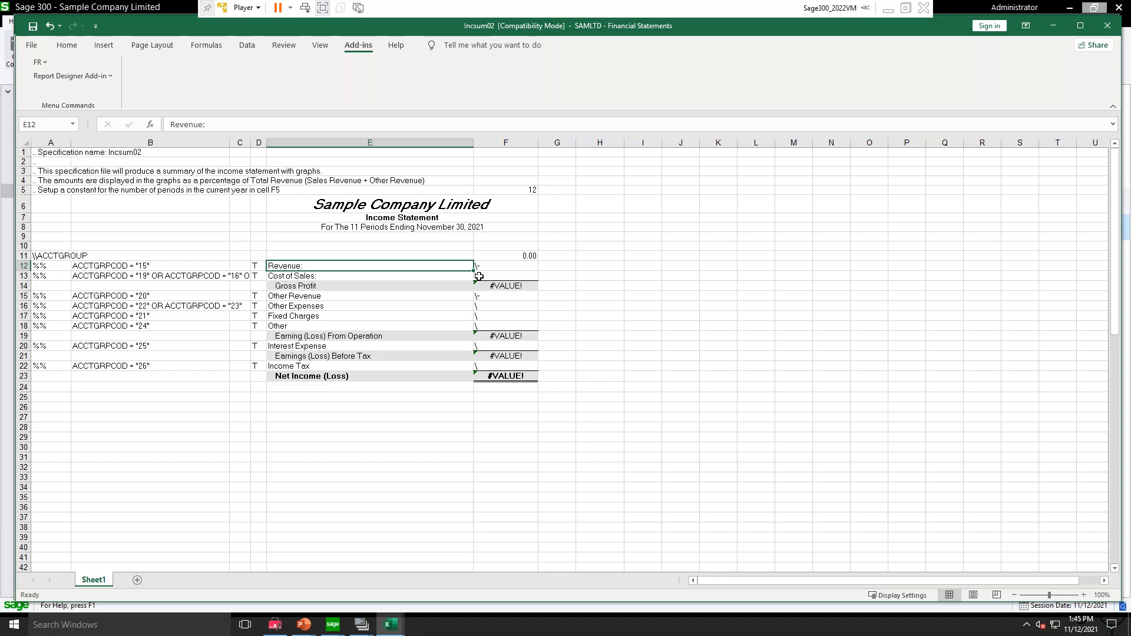
{"action": "key", "text": "Right"}
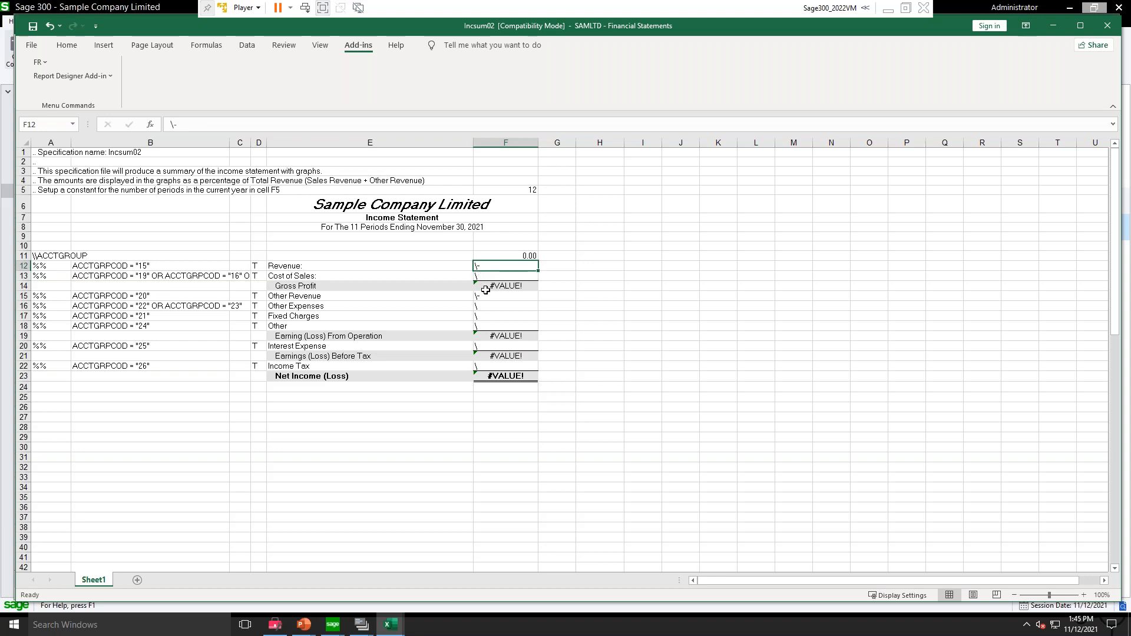
Step: Examine the default-row references in column F from Other Revenue (F15) down to Other (F18)
{"action": "left_click", "coordinate": [487, 297]}
{"action": "left_click", "coordinate": [480, 307]}
{"action": "key", "text": "Down"}
{"action": "key", "text": "Down"}
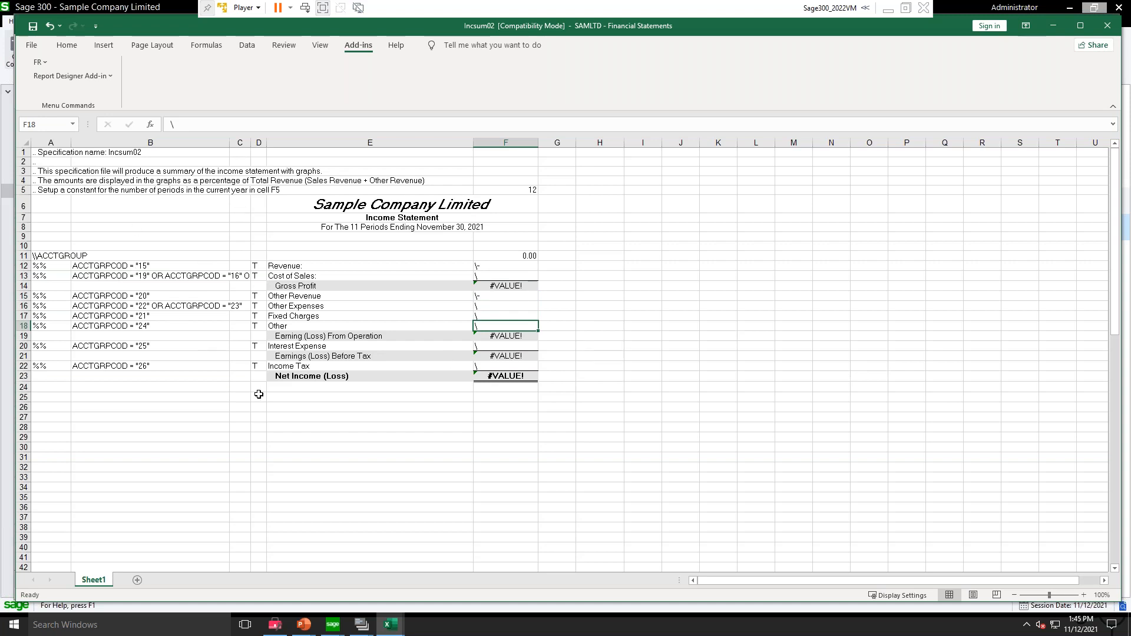
Step: Generate the consolidated income statement for 2021 - 11 with actual figures and review its amounts, pie chart and Net Income (Loss) cell
{"action": "left_click", "coordinate": [37, 63]}
{"action": "left_click", "coordinate": [44, 79]}
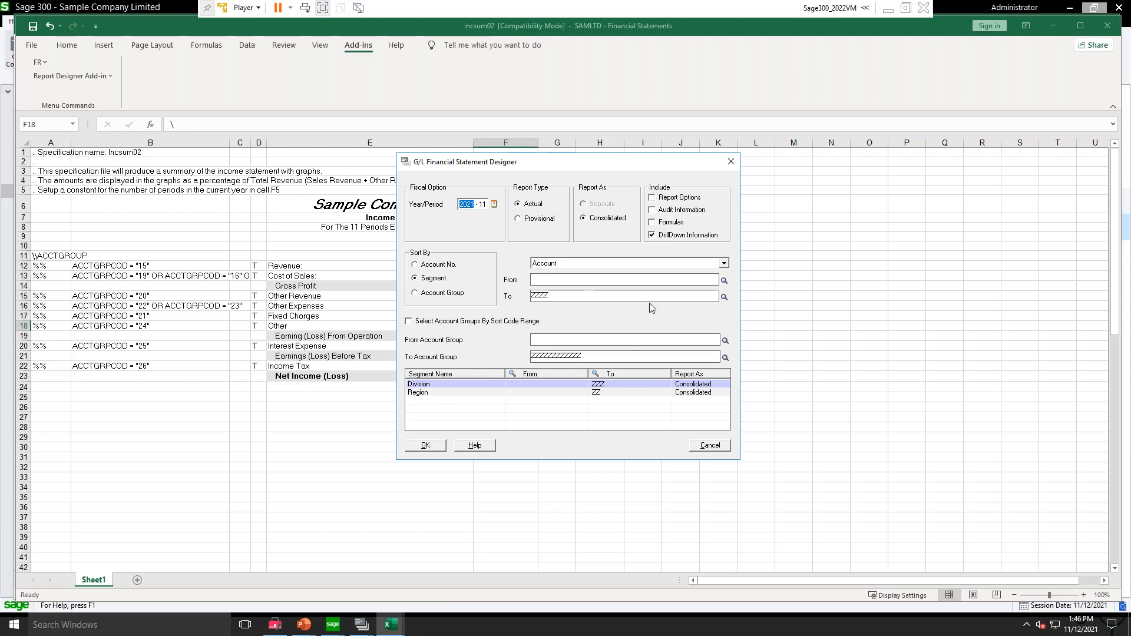
{"action": "left_click", "coordinate": [431, 446]}
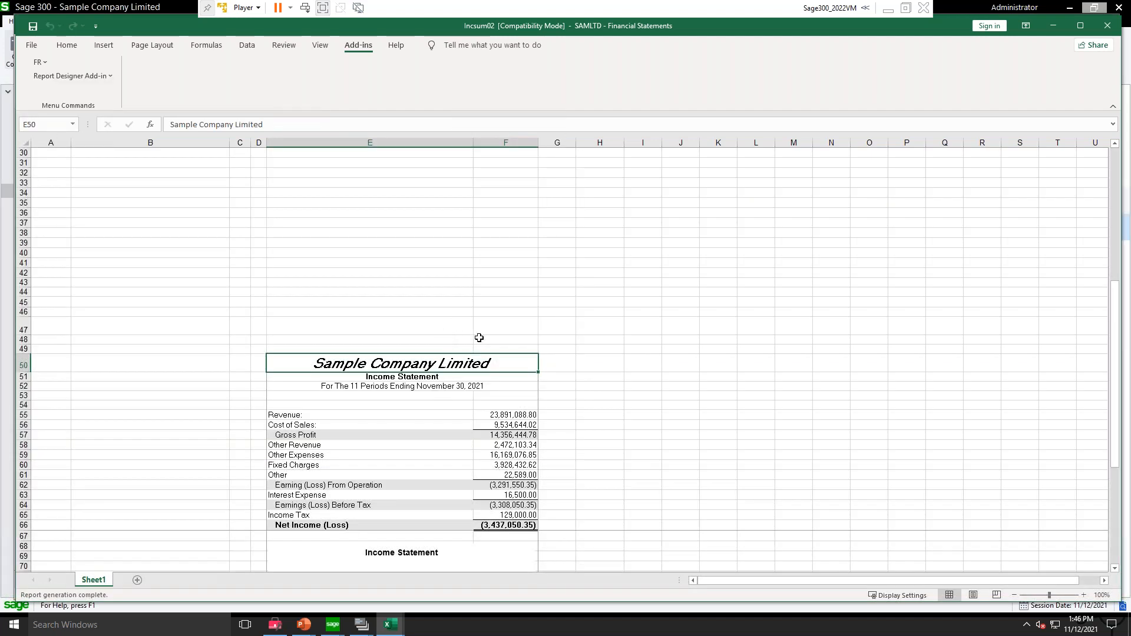
{"action": "scroll", "coordinate": [622, 409], "scroll_direction": "down", "scroll_amount": 2}
{"action": "scroll", "coordinate": [622, 409], "scroll_direction": "down", "scroll_amount": 5}
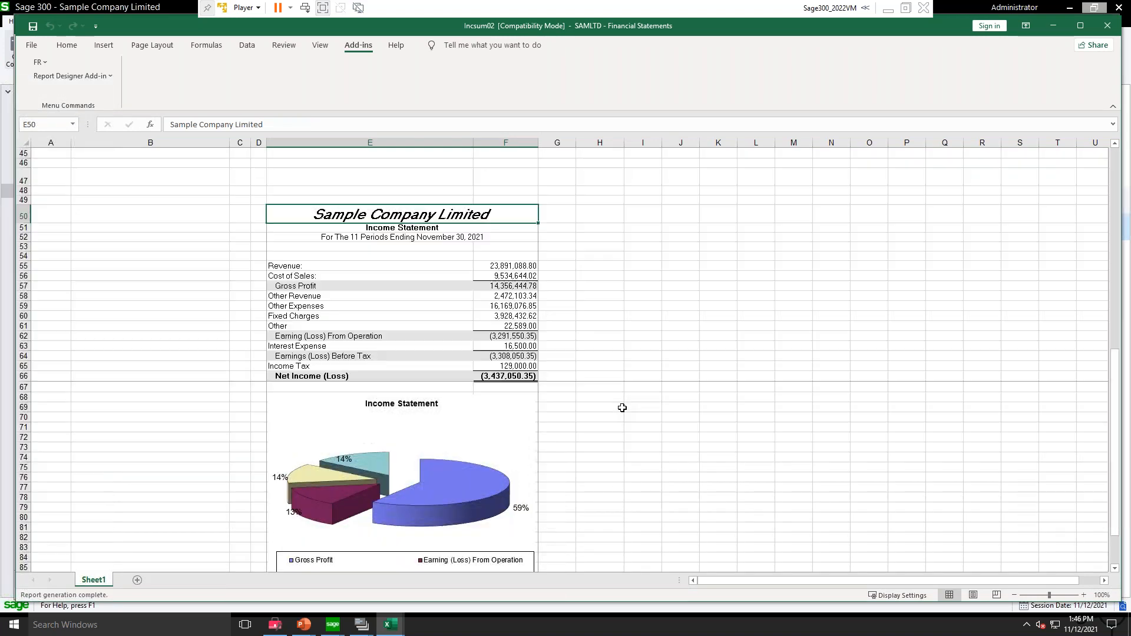
{"action": "scroll", "coordinate": [622, 408], "scroll_direction": "up", "scroll_amount": 1}
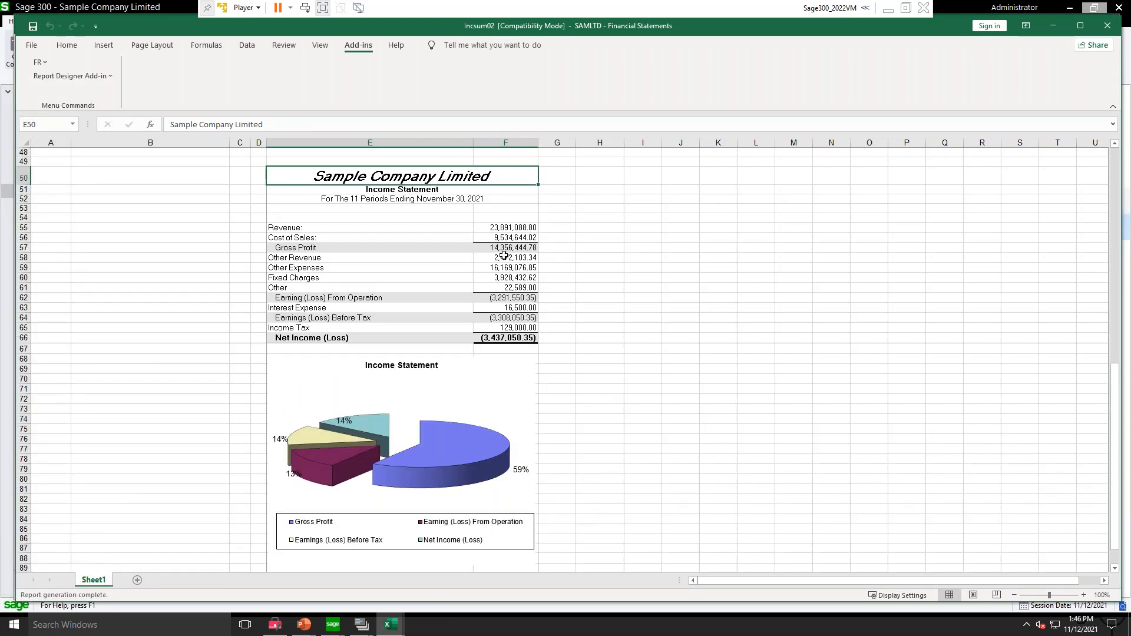
{"action": "left_click", "coordinate": [489, 336]}
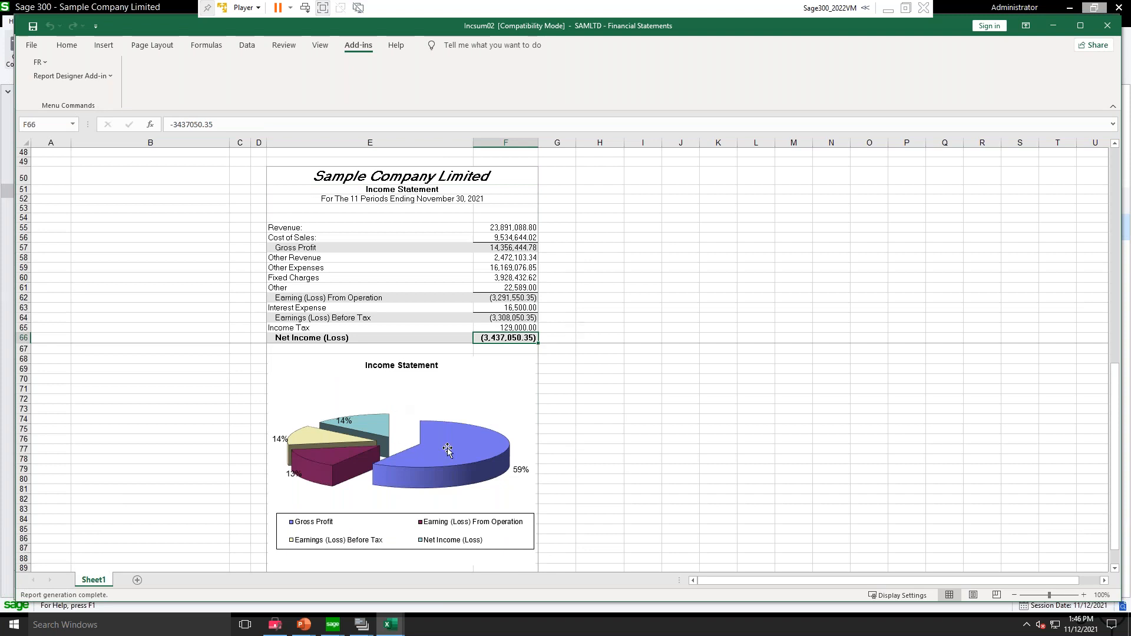
Step: Preview both print pages of the generated income statement and return to the specification rows at the start of the sheet
{"action": "left_click", "coordinate": [31, 44]}
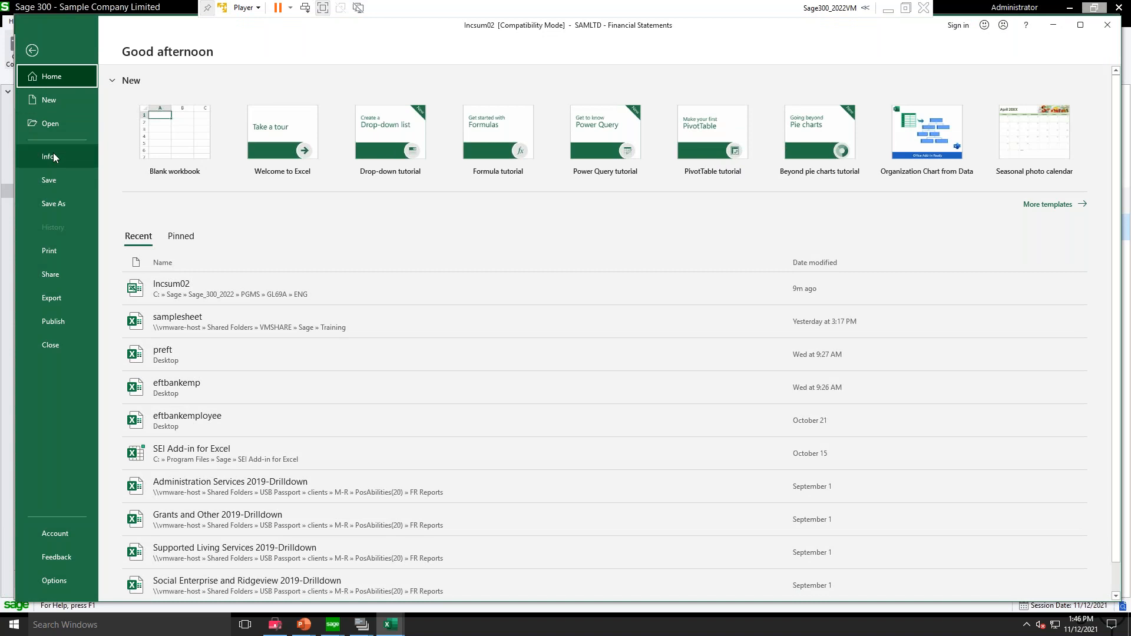
{"action": "left_click", "coordinate": [52, 251]}
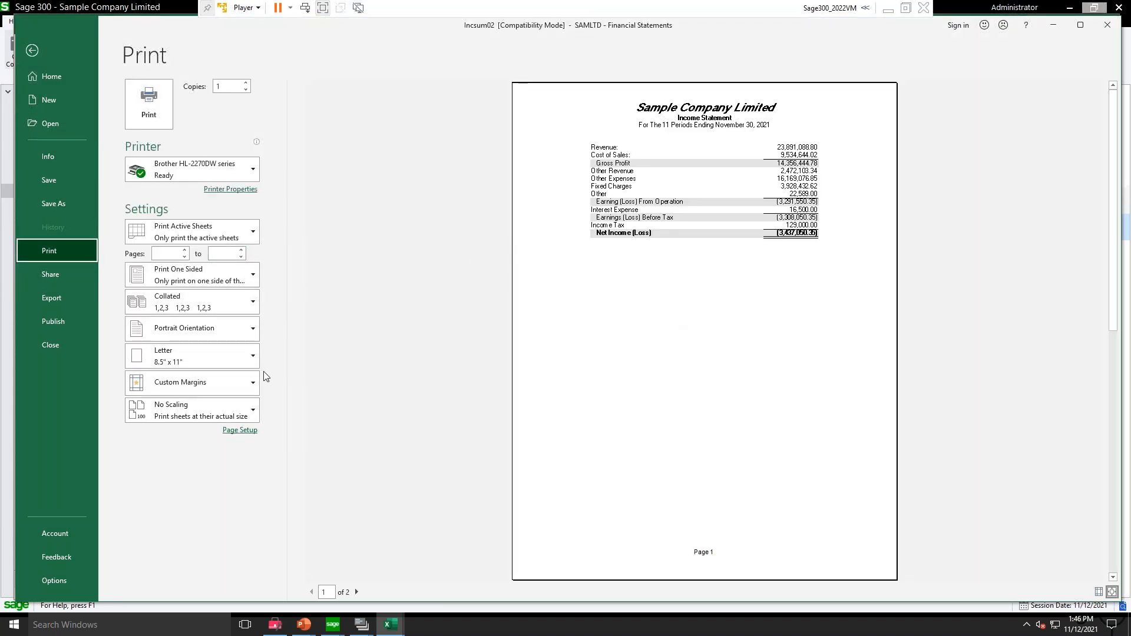
{"action": "left_click", "coordinate": [357, 592]}
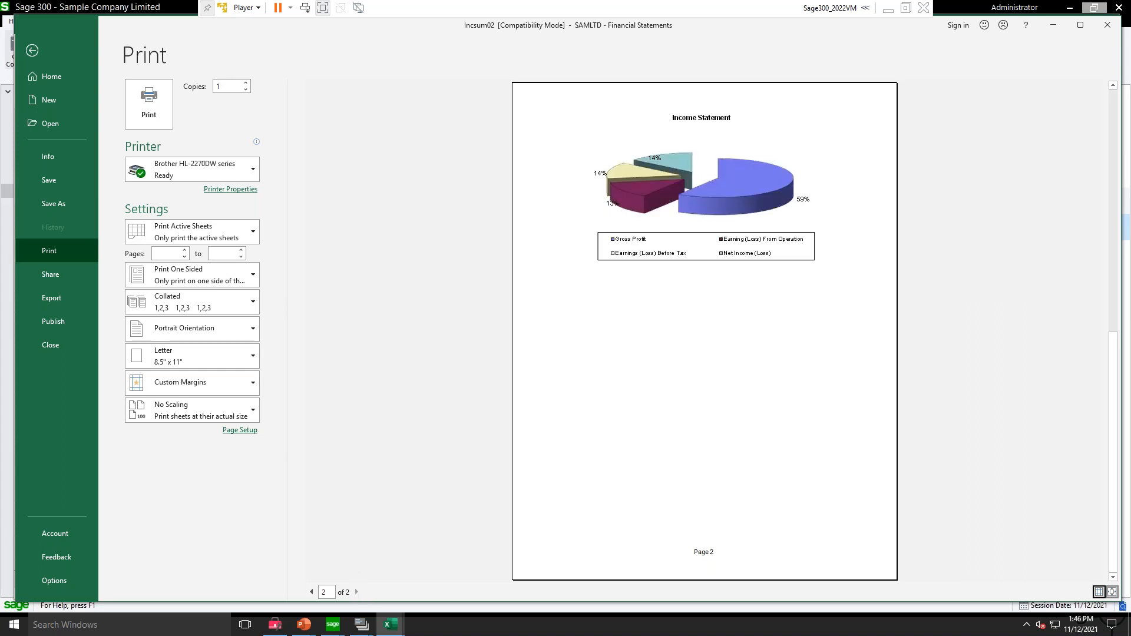
{"action": "left_click", "coordinate": [31, 52]}
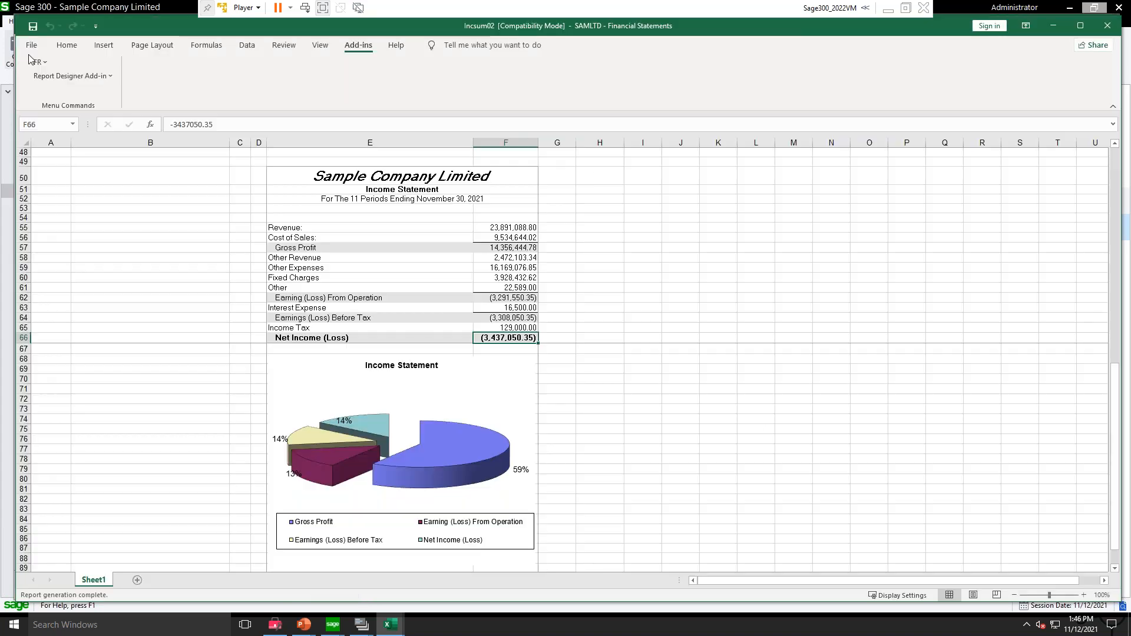
{"action": "left_click", "coordinate": [590, 216]}
{"action": "scroll", "coordinate": [568, 229], "scroll_direction": "up", "scroll_amount": 15}
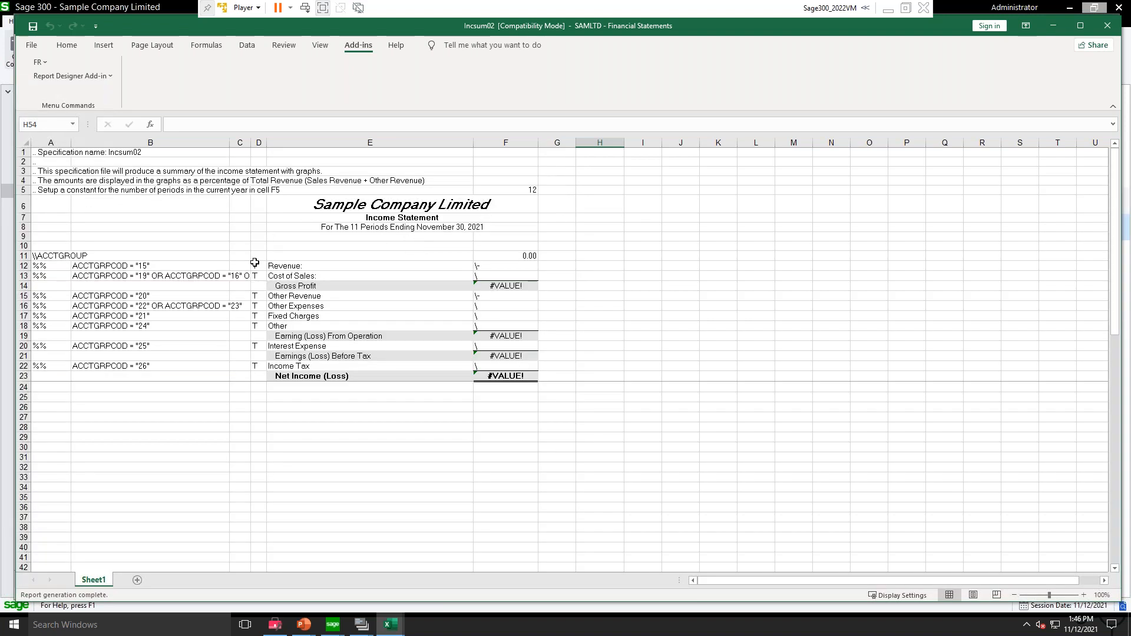
{"action": "left_click", "coordinate": [161, 216]}
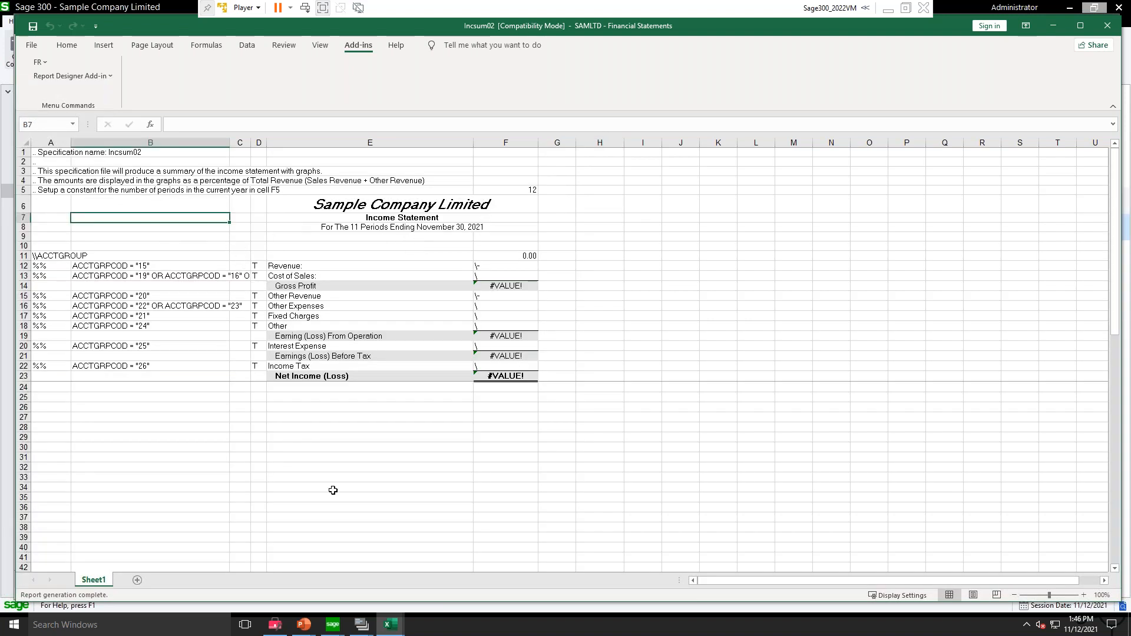
Step: Switch to G/L Print Financial Statements and limit the Division segment of Incsum02.xls to the range 100 to 100
{"action": "left_click", "coordinate": [361, 627]}
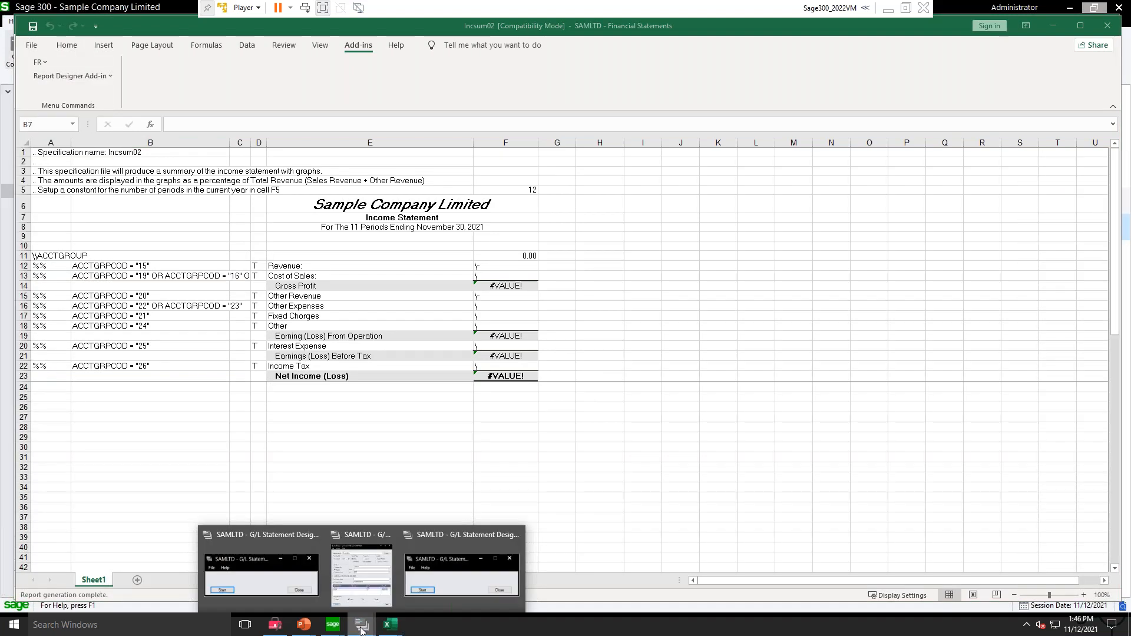
{"action": "left_click", "coordinate": [379, 589]}
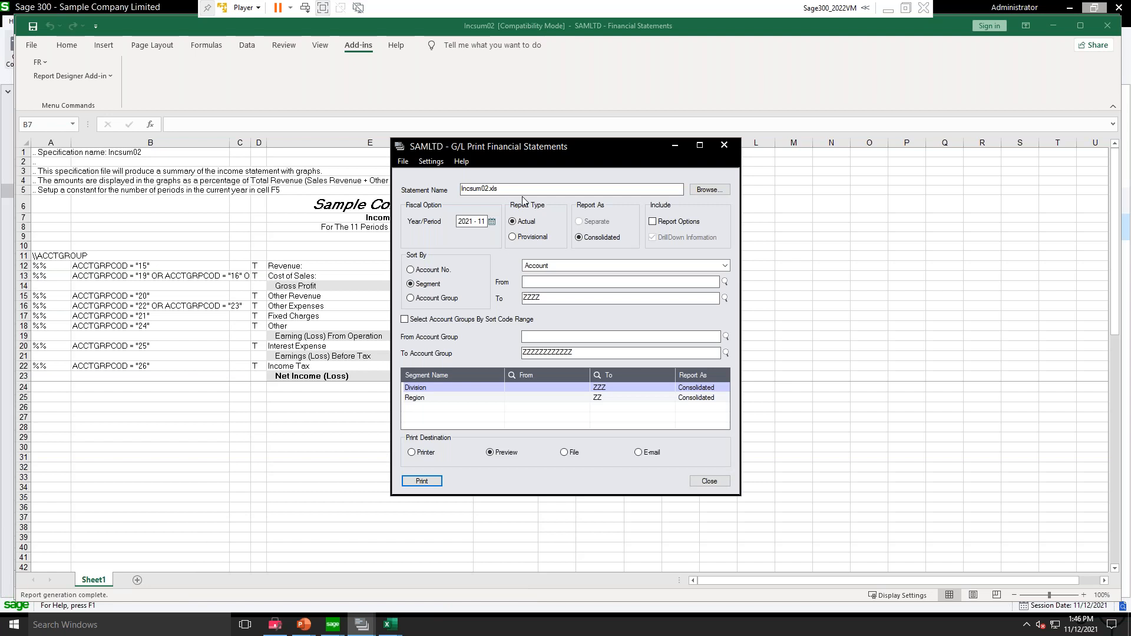
{"action": "left_click", "coordinate": [438, 389]}
{"action": "left_click", "coordinate": [535, 388]}
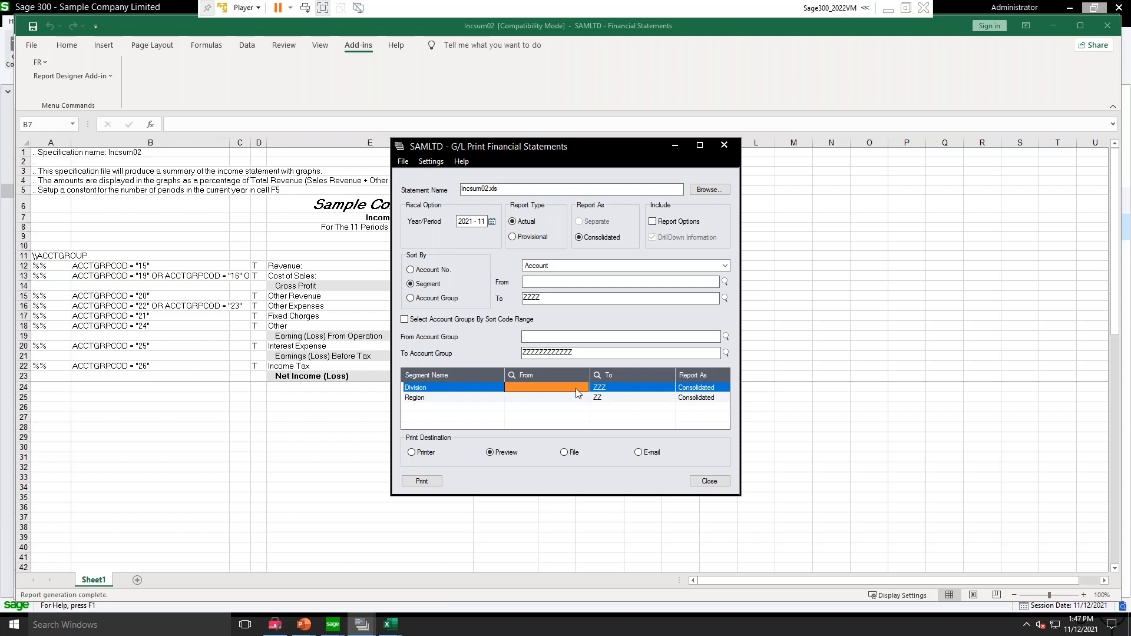
{"action": "type", "text": "100"}
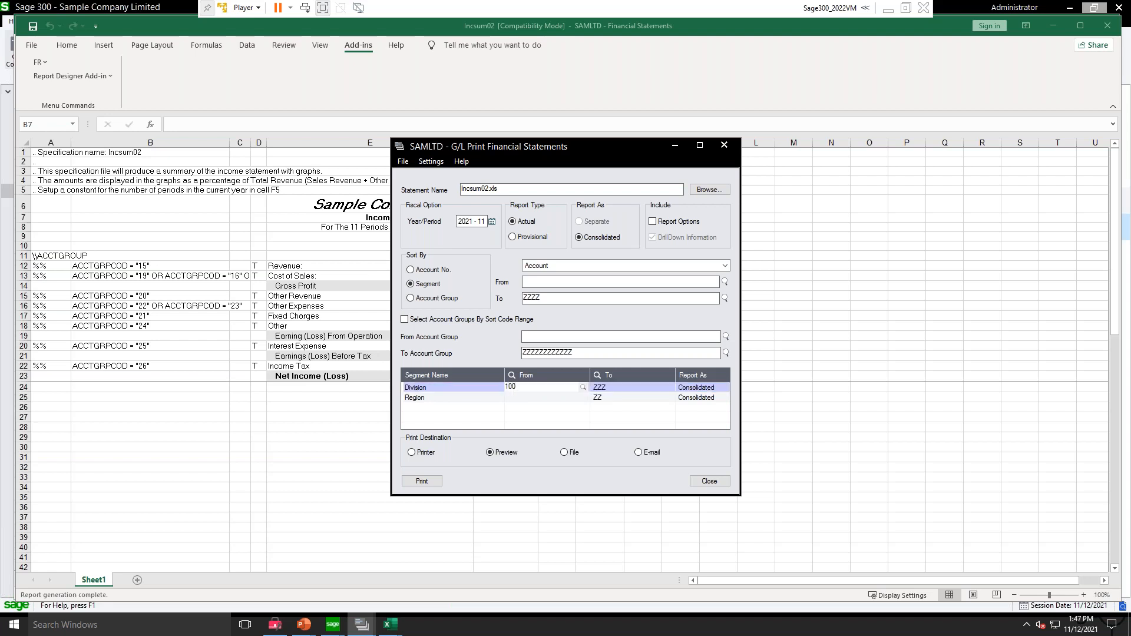
{"action": "key", "text": "Tab"}
{"action": "type", "text": "10"}
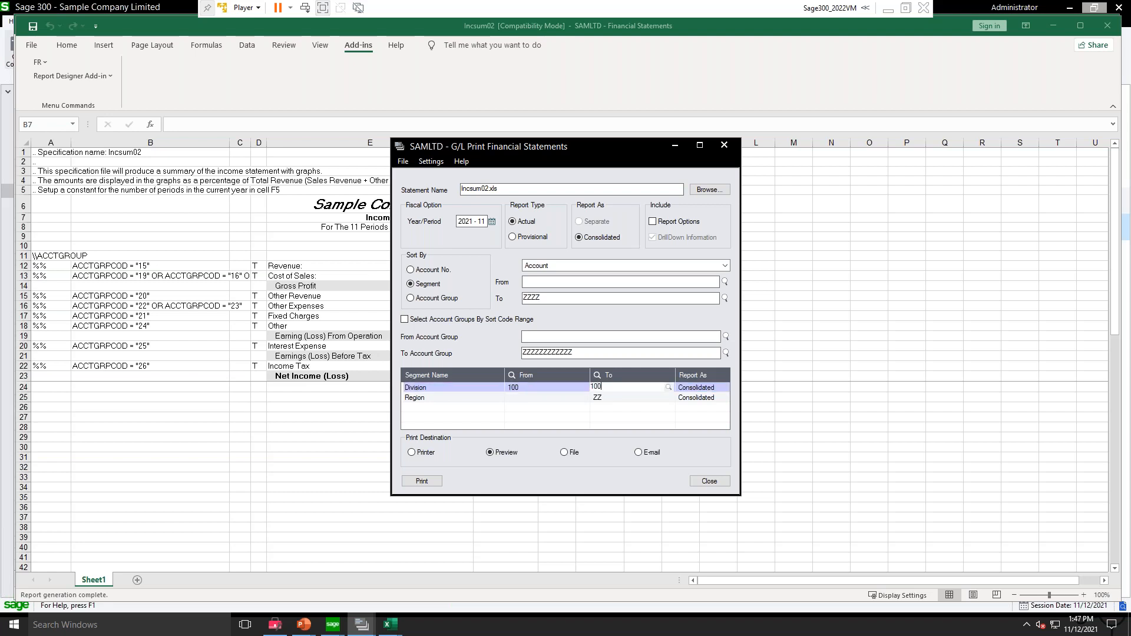
{"action": "key", "text": "Tab"}
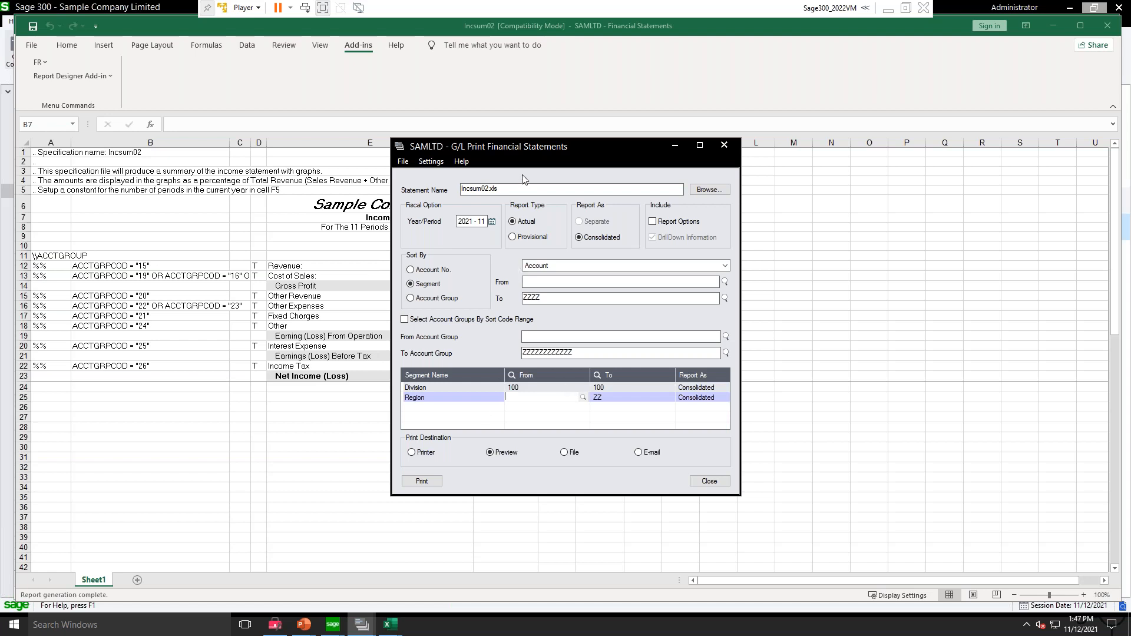
Step: Preview the Incsum02 statement for Division 100 enlarged, and close both the preview and the print form
{"action": "left_click", "coordinate": [422, 482]}
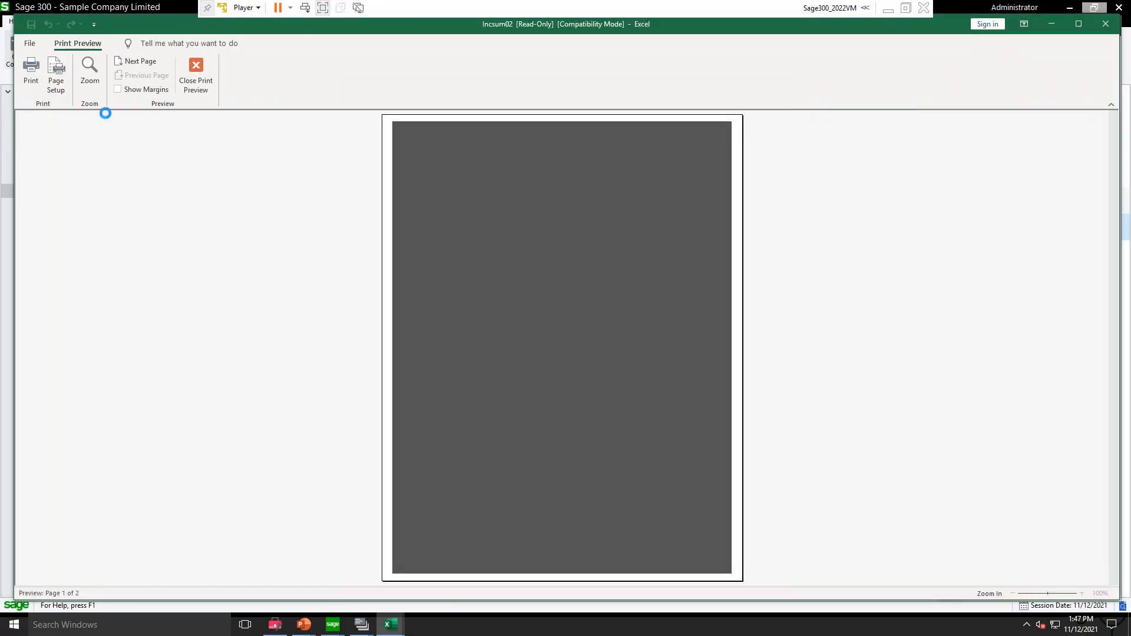
{"action": "left_click", "coordinate": [497, 260]}
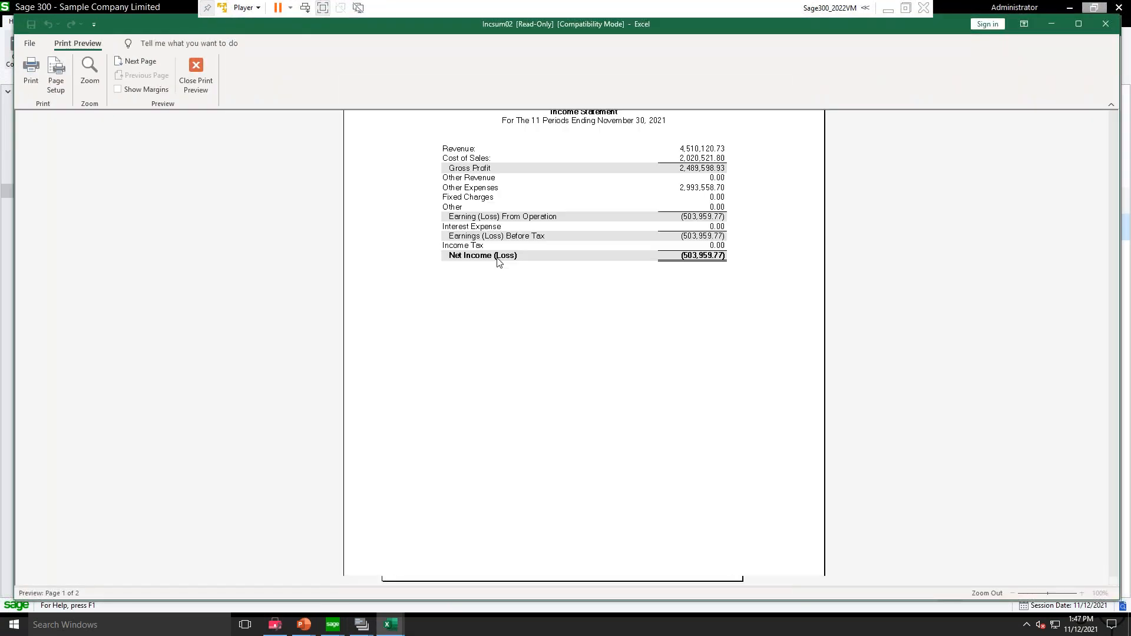
{"action": "left_click", "coordinate": [1106, 24]}
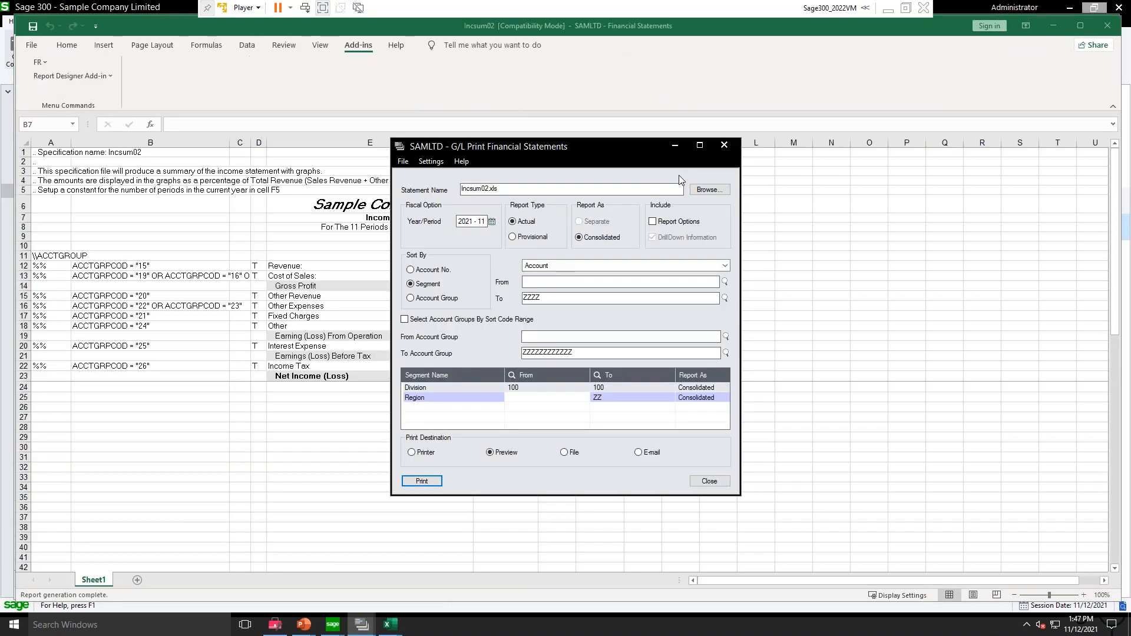
{"action": "left_click", "coordinate": [724, 145]}
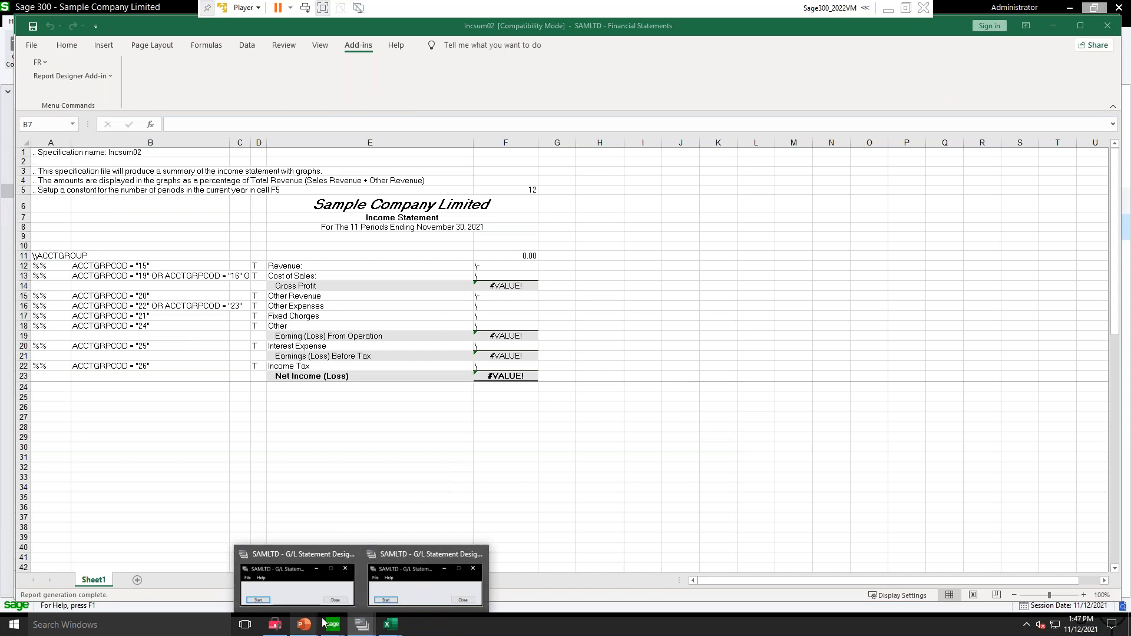
Step: Switch to the Sage 300 desktop and open the Trial Balance report from G/L Reports
{"action": "mouse_move", "coordinate": [330, 623]}
{"action": "left_click", "coordinate": [305, 586]}
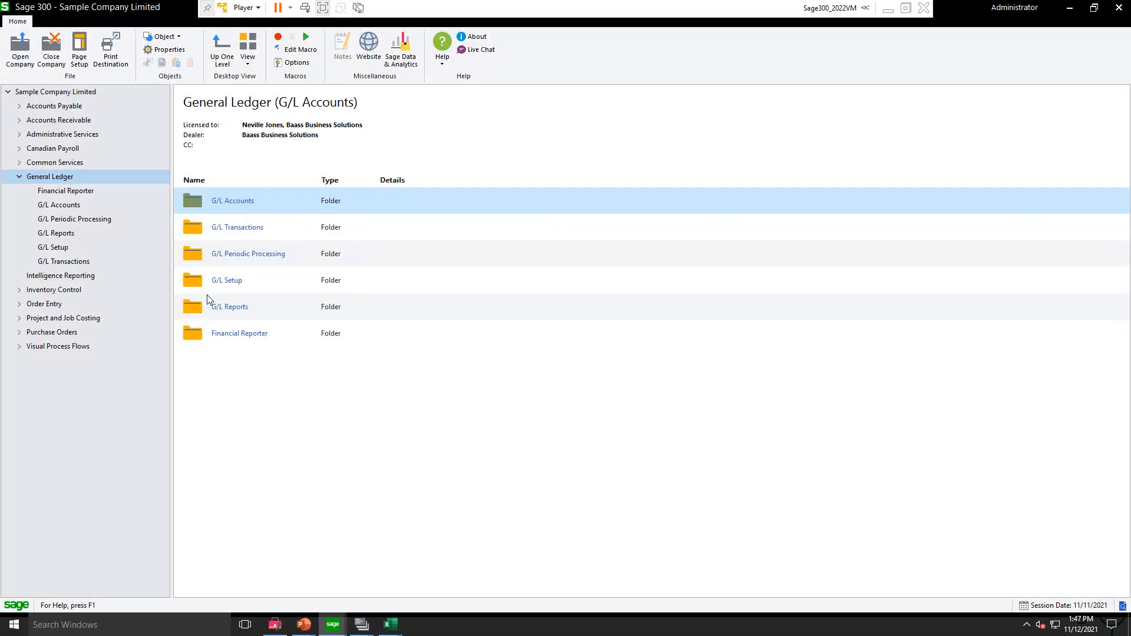
{"action": "left_click", "coordinate": [37, 233]}
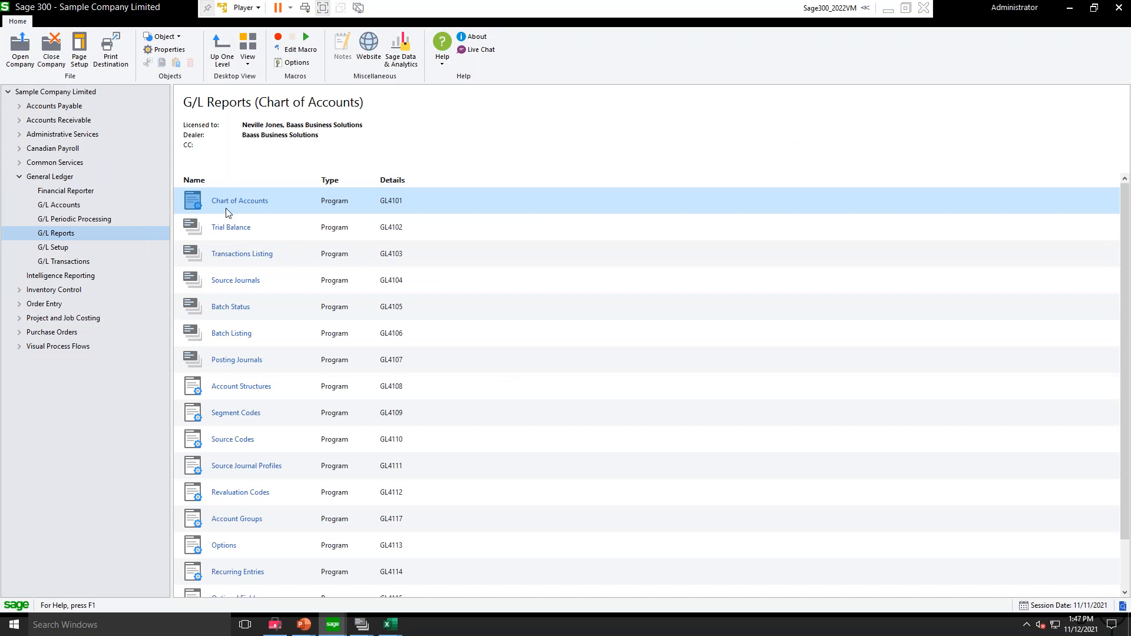
{"action": "left_click", "coordinate": [224, 230]}
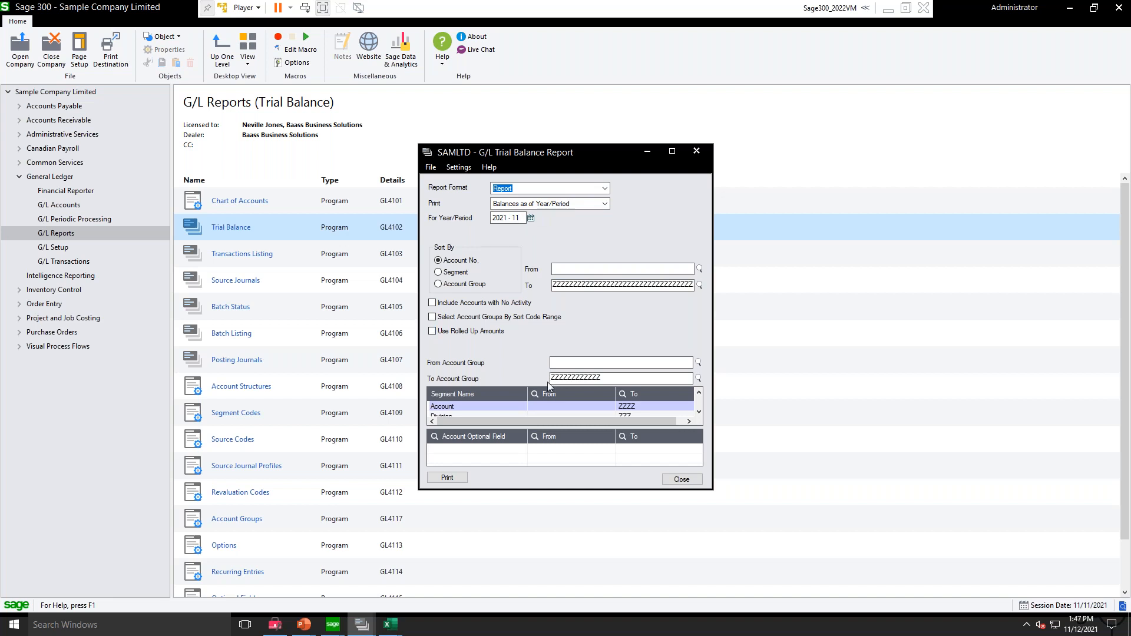
Step: Limit the Division segment of the Trial Balance report to the range 100 to 100
{"action": "left_click", "coordinate": [572, 406]}
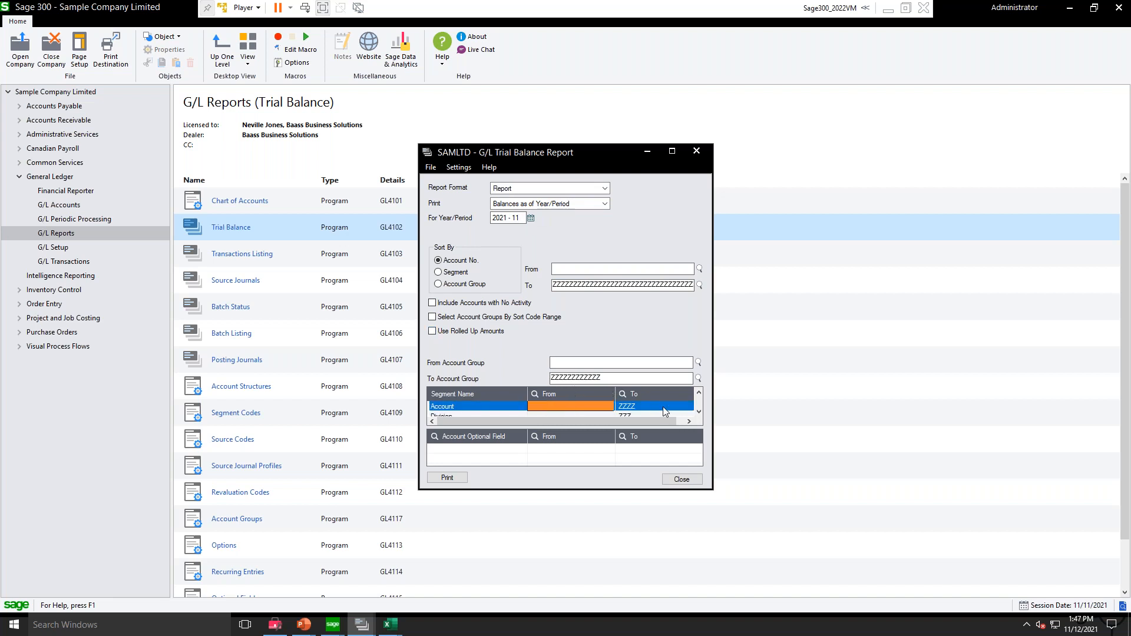
{"action": "scroll", "coordinate": [692, 417], "scroll_direction": "down", "scroll_amount": 2}
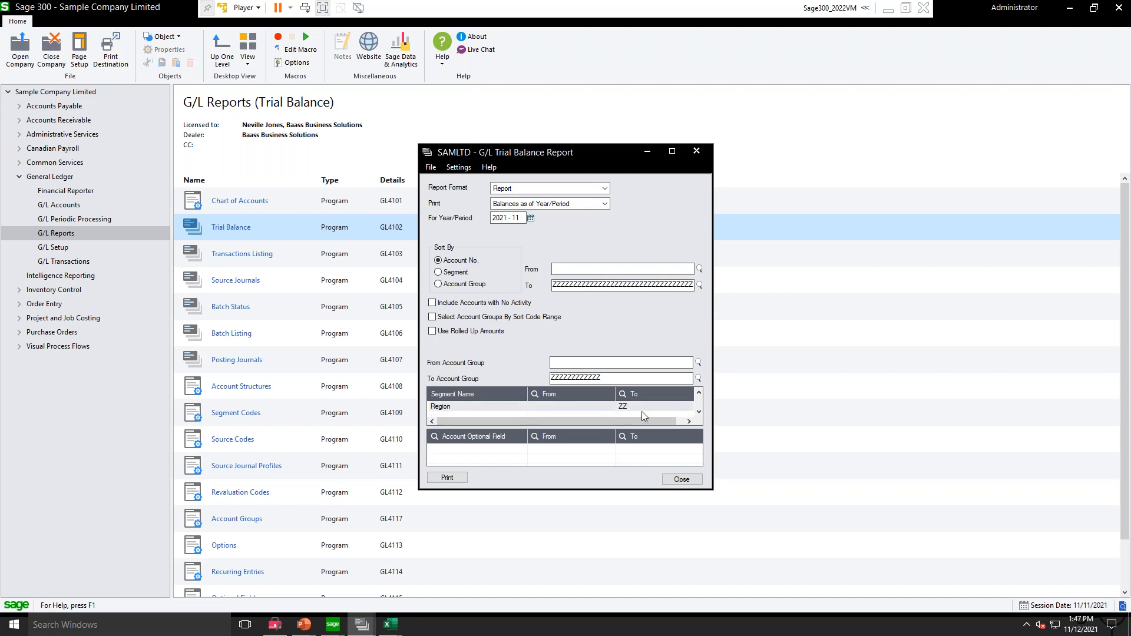
{"action": "scroll", "coordinate": [691, 401], "scroll_direction": "up", "scroll_amount": 3}
{"action": "left_click", "coordinate": [556, 406]}
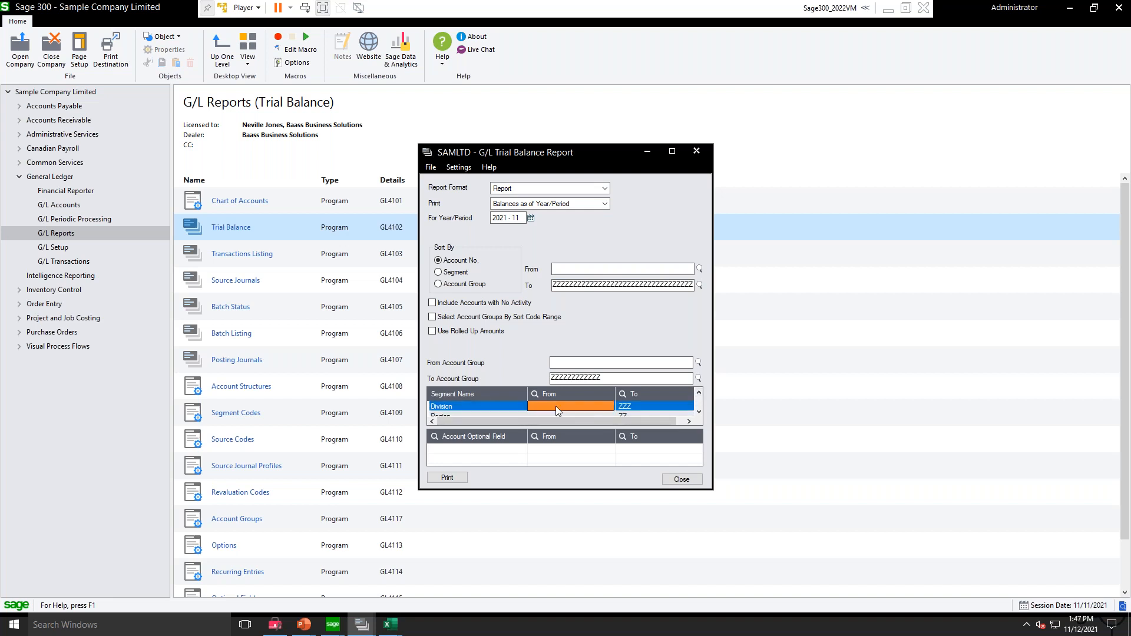
{"action": "type", "text": "100"}
{"action": "key", "text": "Tab"}
{"action": "type", "text": "10"}
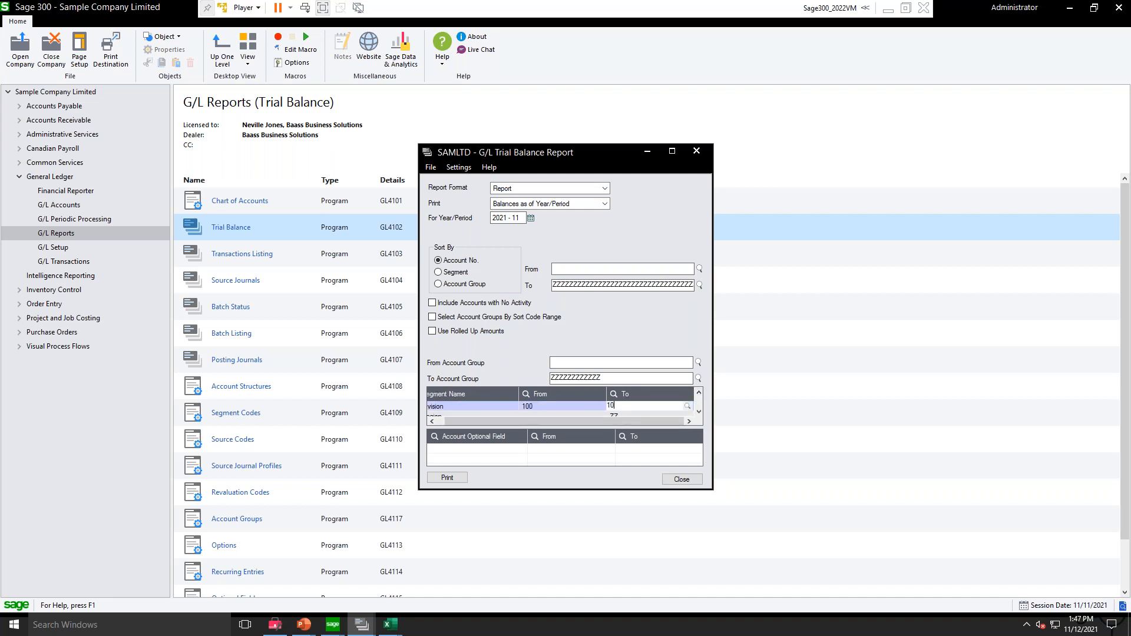
Step: Print the Division 100 Trial Balance to preview, check the net income for the listed accounts, and close the preview
{"action": "left_click", "coordinate": [451, 480]}
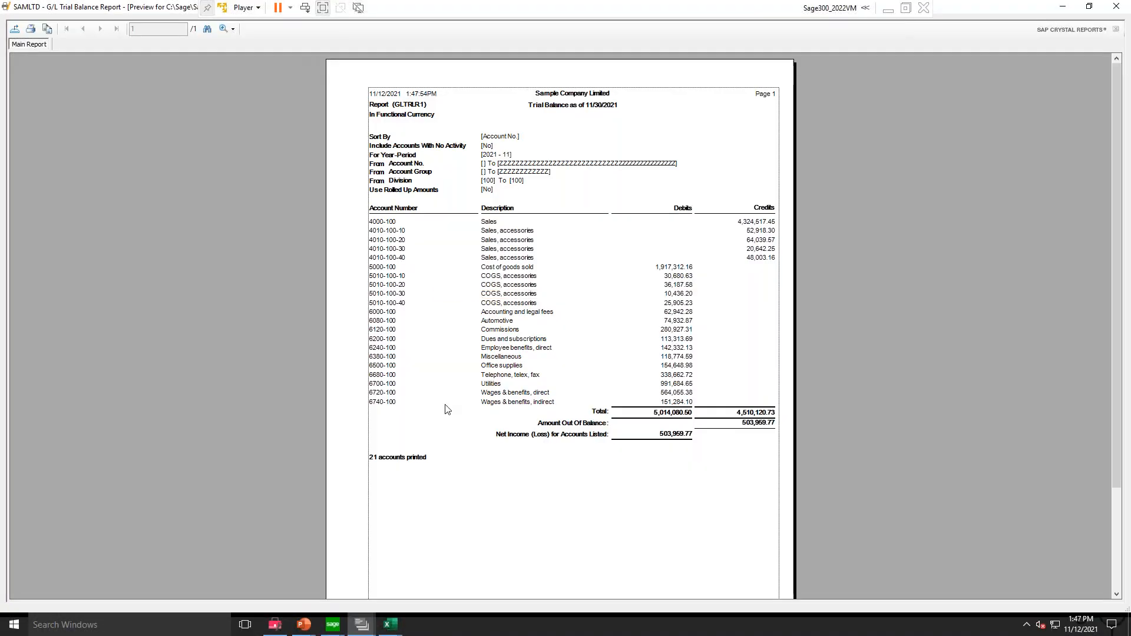
{"action": "left_click", "coordinate": [687, 434]}
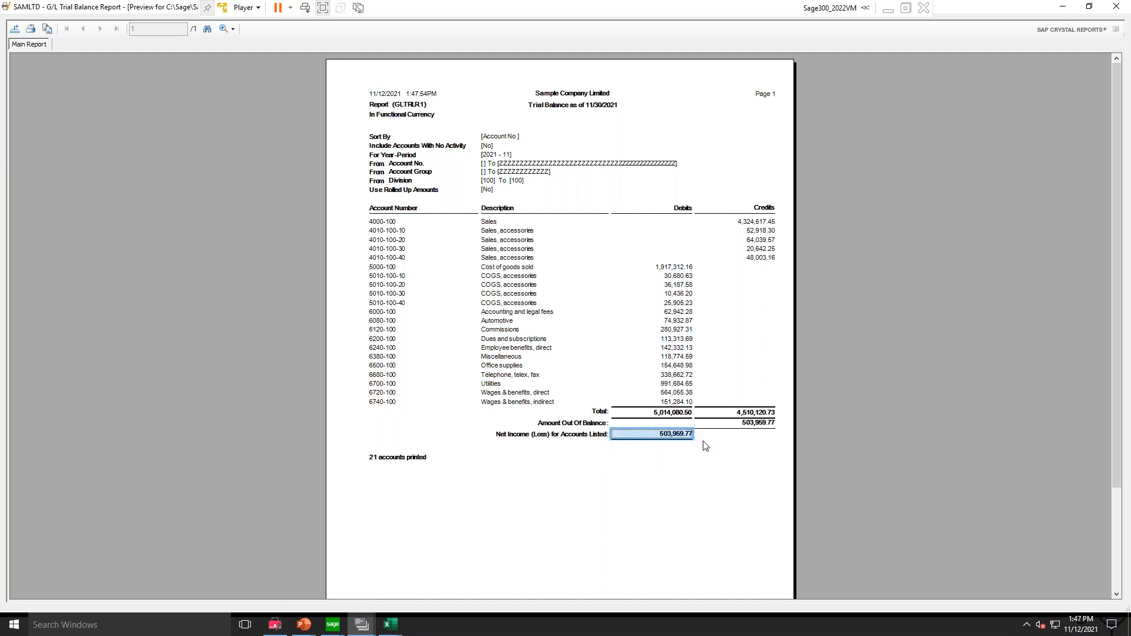
{"action": "left_click", "coordinate": [1115, 5]}
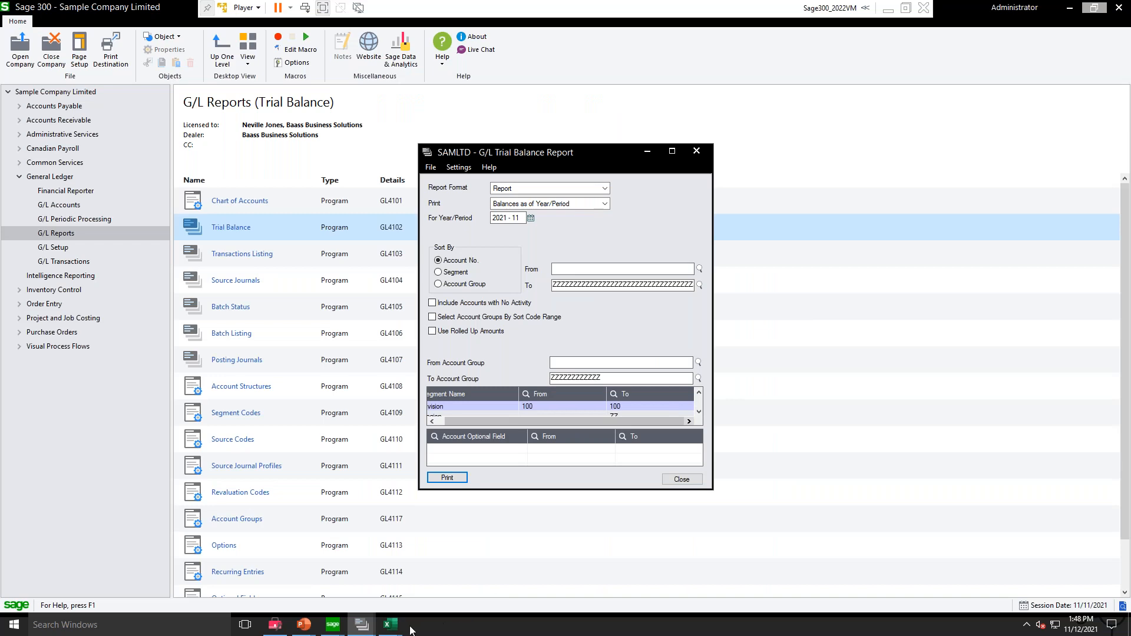
Step: Switch to the Incsum02 workbook in Excel and generate its statement through FR View with Division limited to 100 to 100
{"action": "mouse_move", "coordinate": [392, 626]}
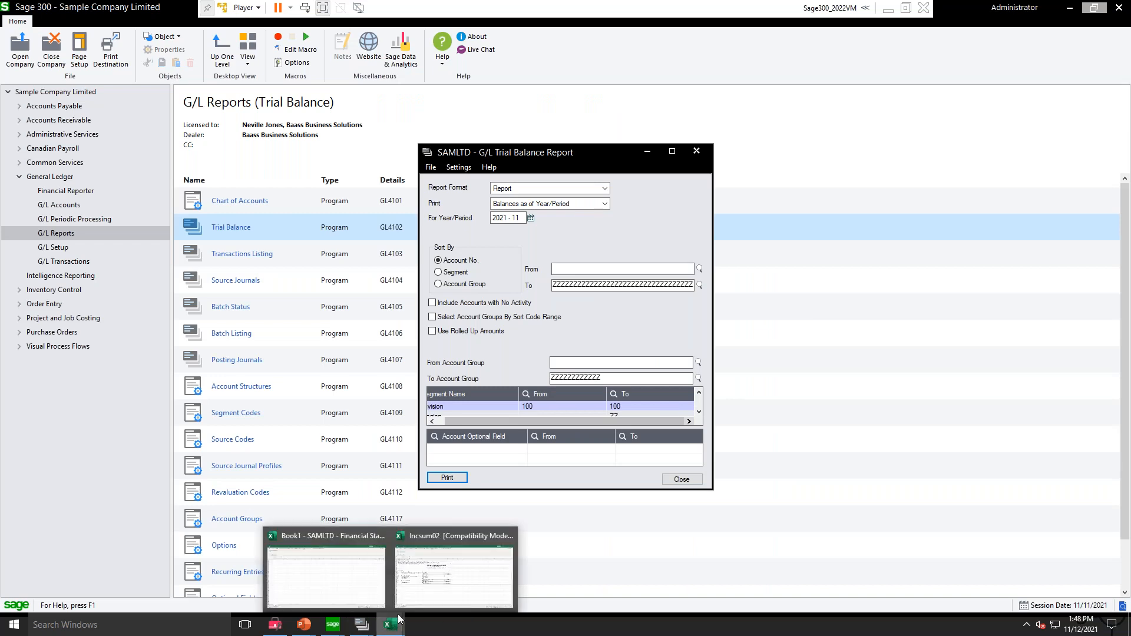
{"action": "left_click", "coordinate": [432, 600]}
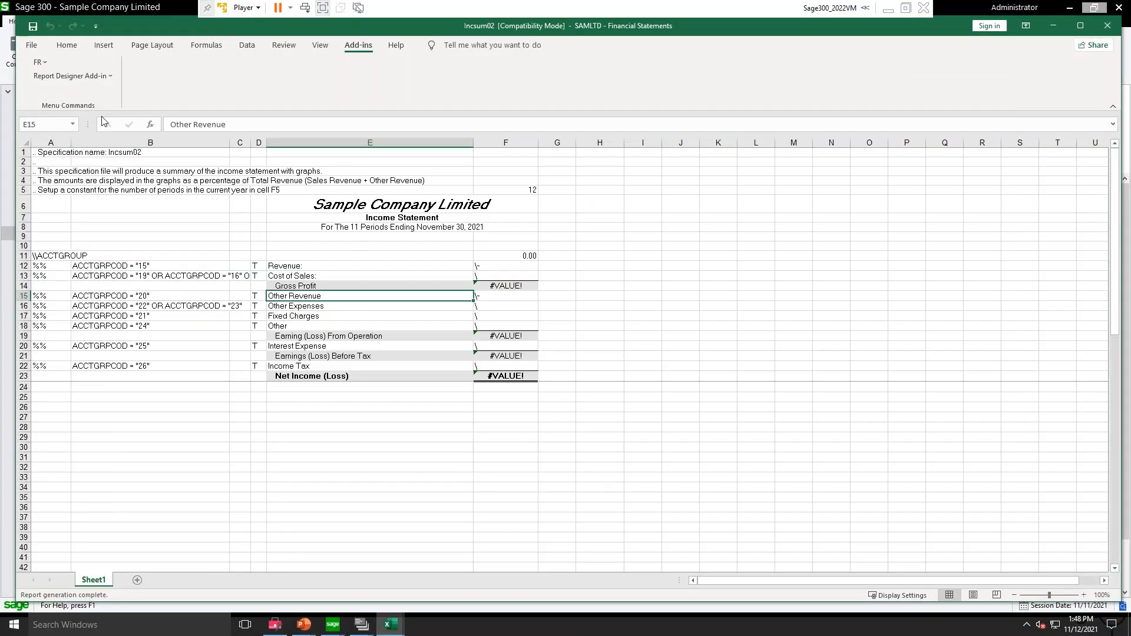
{"action": "left_click", "coordinate": [39, 62]}
{"action": "left_click", "coordinate": [46, 77]}
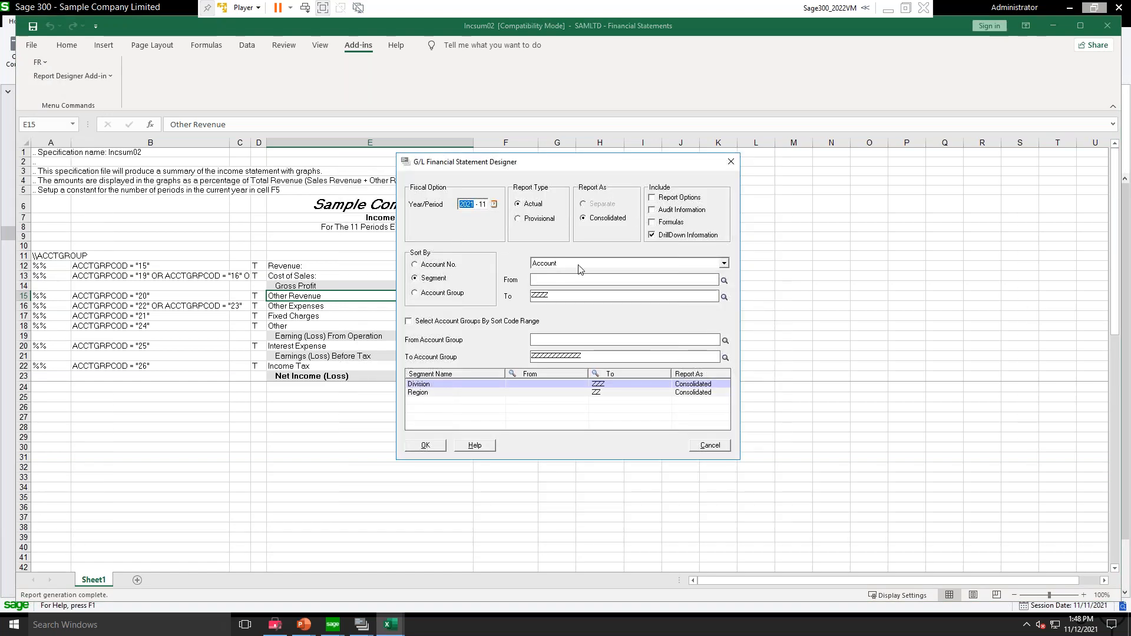
{"action": "left_click", "coordinate": [522, 384]}
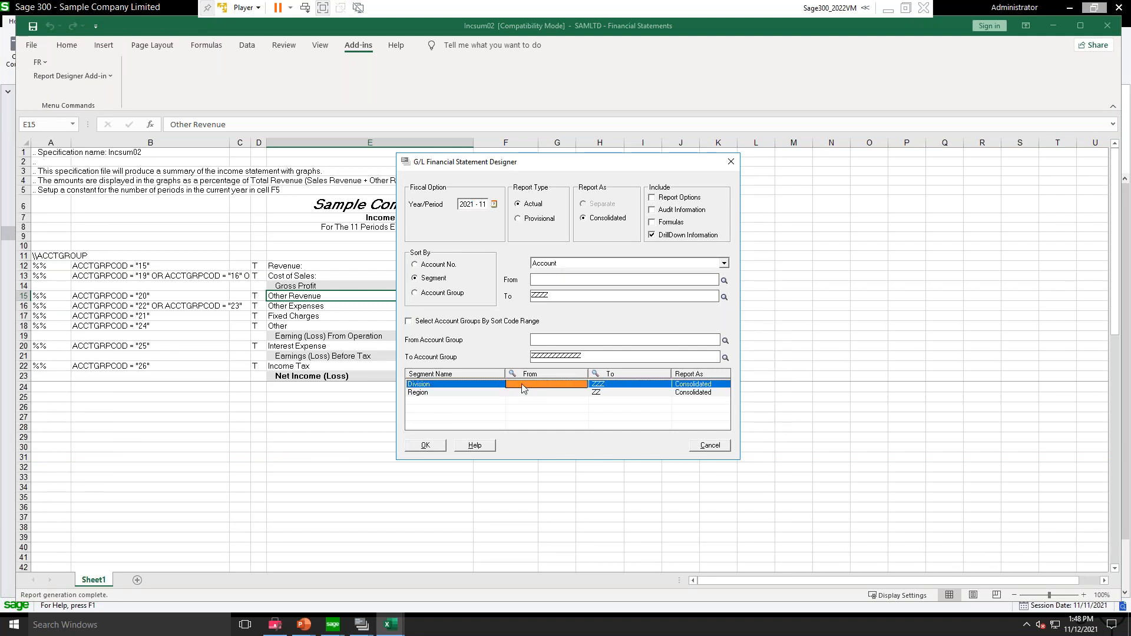
{"action": "type", "text": "100"}
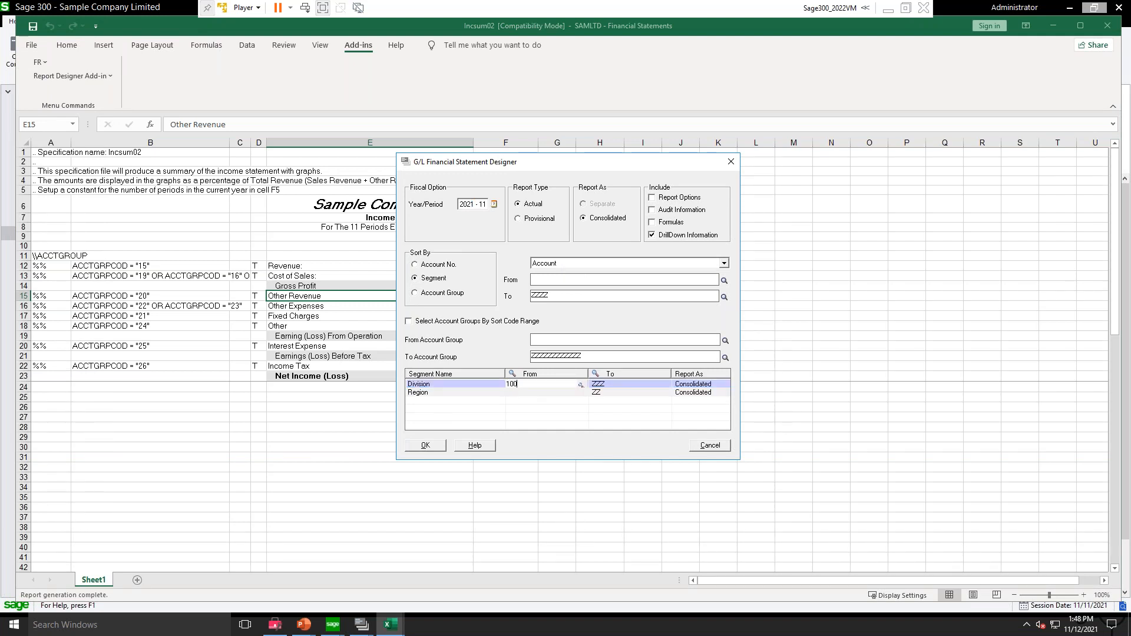
{"action": "key", "text": "Tab"}
{"action": "type", "text": "100"}
{"action": "key", "text": "Tab"}
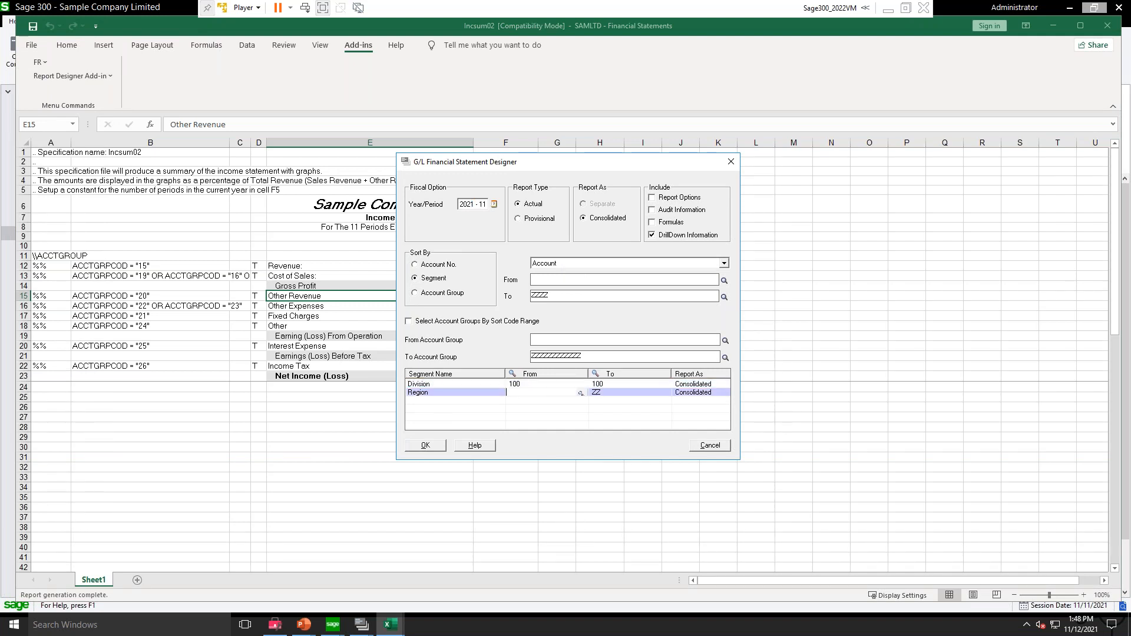
{"action": "left_click", "coordinate": [425, 445]}
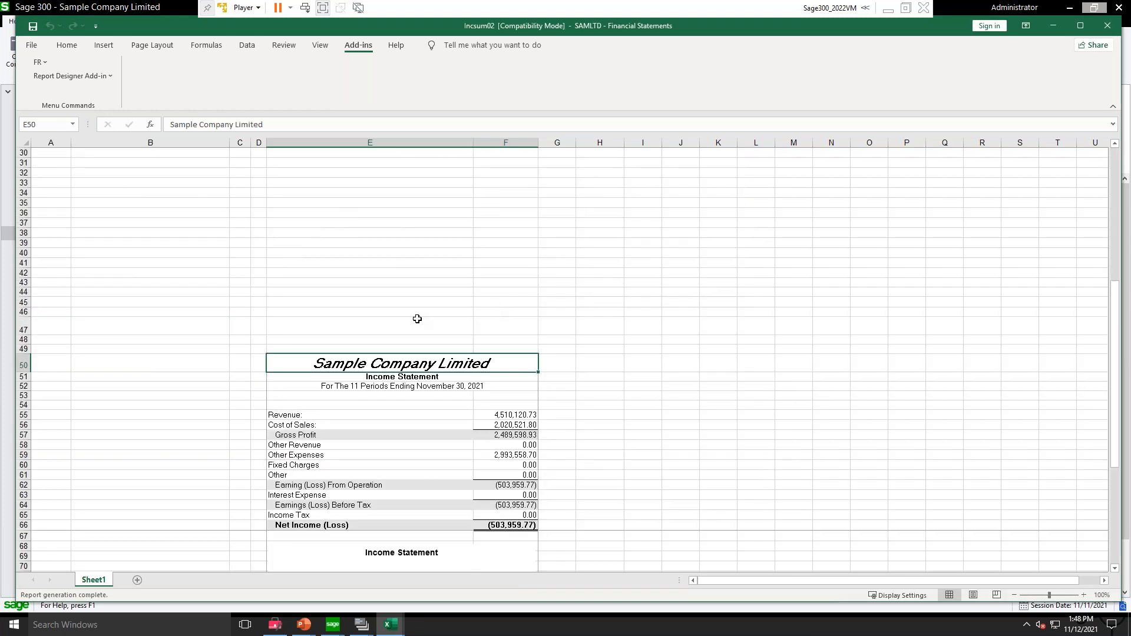
Step: Check the Net Income (Loss) amount in the generated Division 100 statement and return to the specification rows
{"action": "scroll", "coordinate": [436, 433], "scroll_direction": "down", "scroll_amount": 2}
{"action": "left_click", "coordinate": [483, 465]}
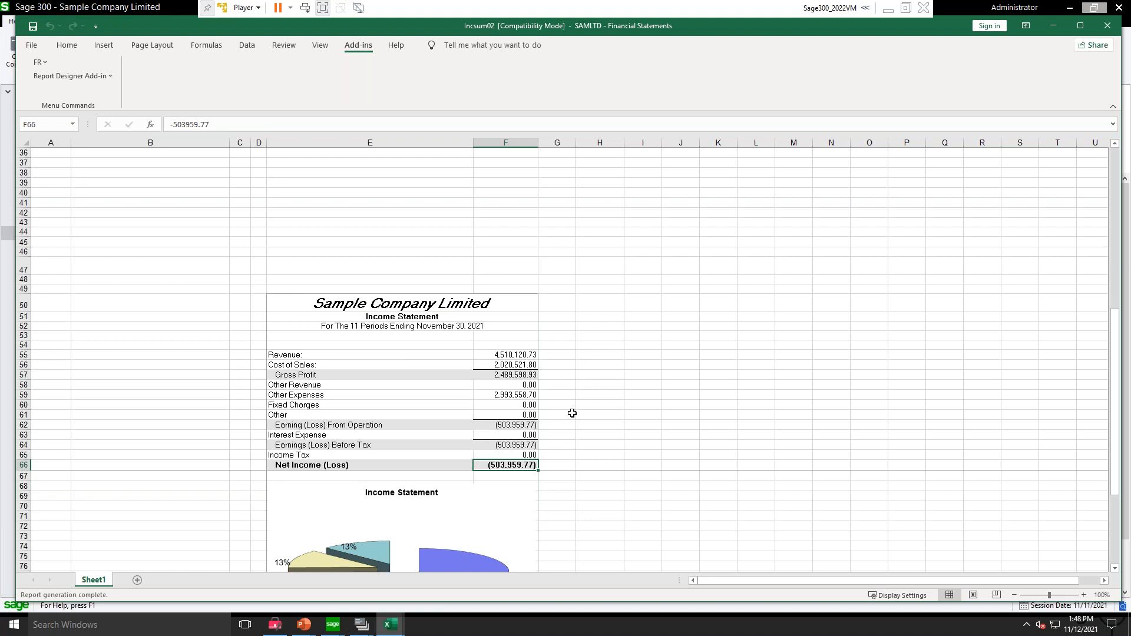
{"action": "scroll", "coordinate": [386, 306], "scroll_direction": "up", "scroll_amount": 10}
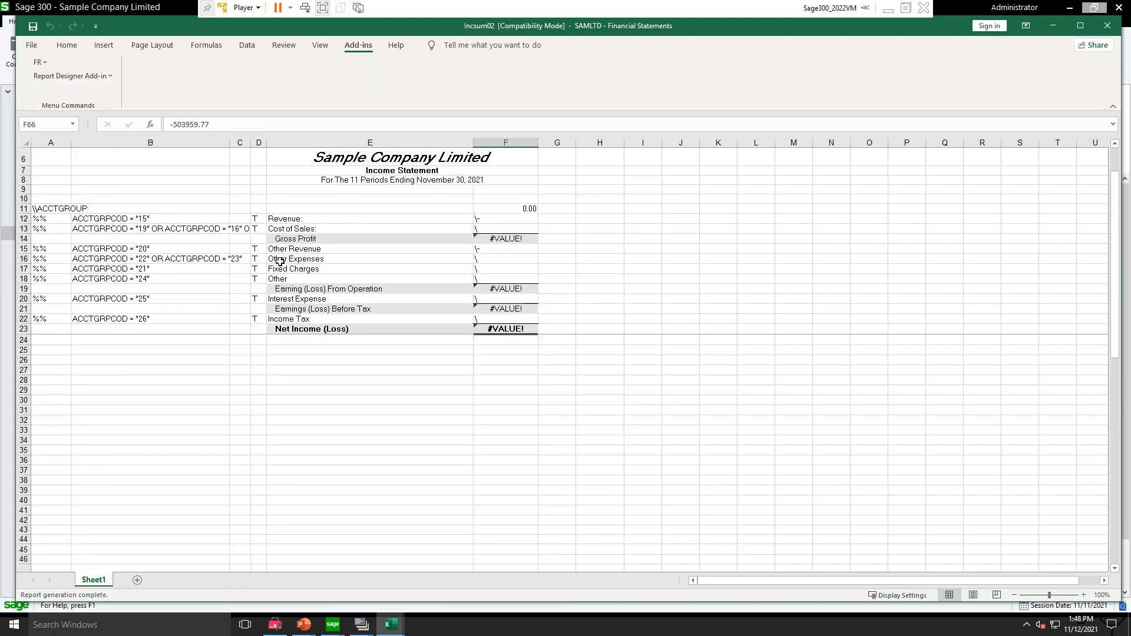
{"action": "scroll", "coordinate": [338, 251], "scroll_direction": "up", "scroll_amount": 2}
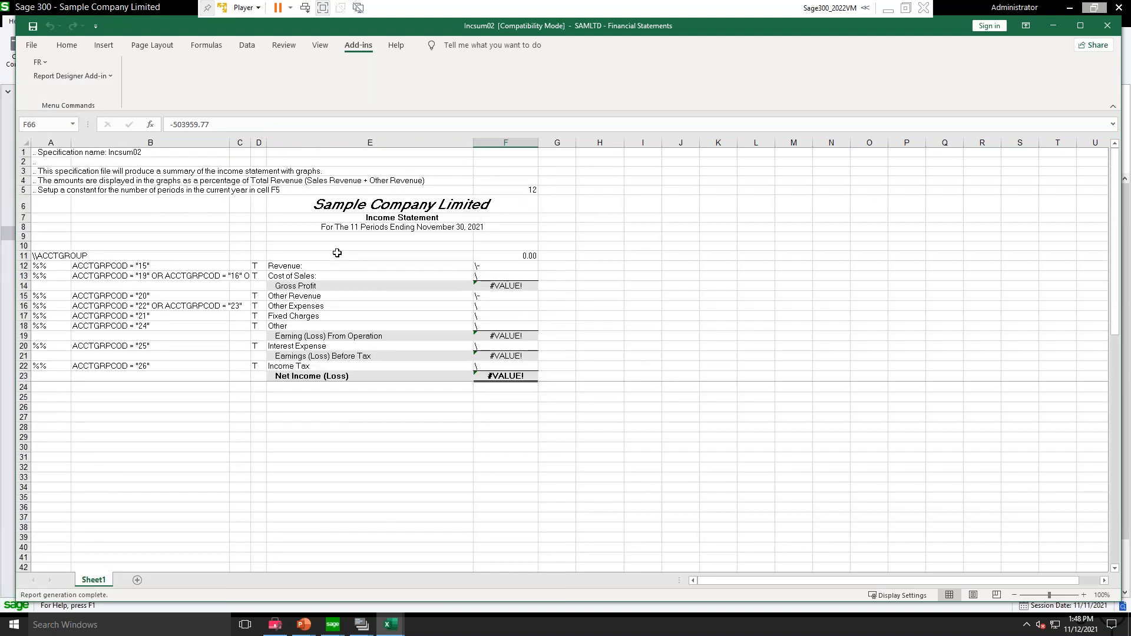
Step: Regenerate the Incsum02 statement through FR View for fiscal year 2021, period 10, keeping the Division 100 range
{"action": "left_click", "coordinate": [39, 62]}
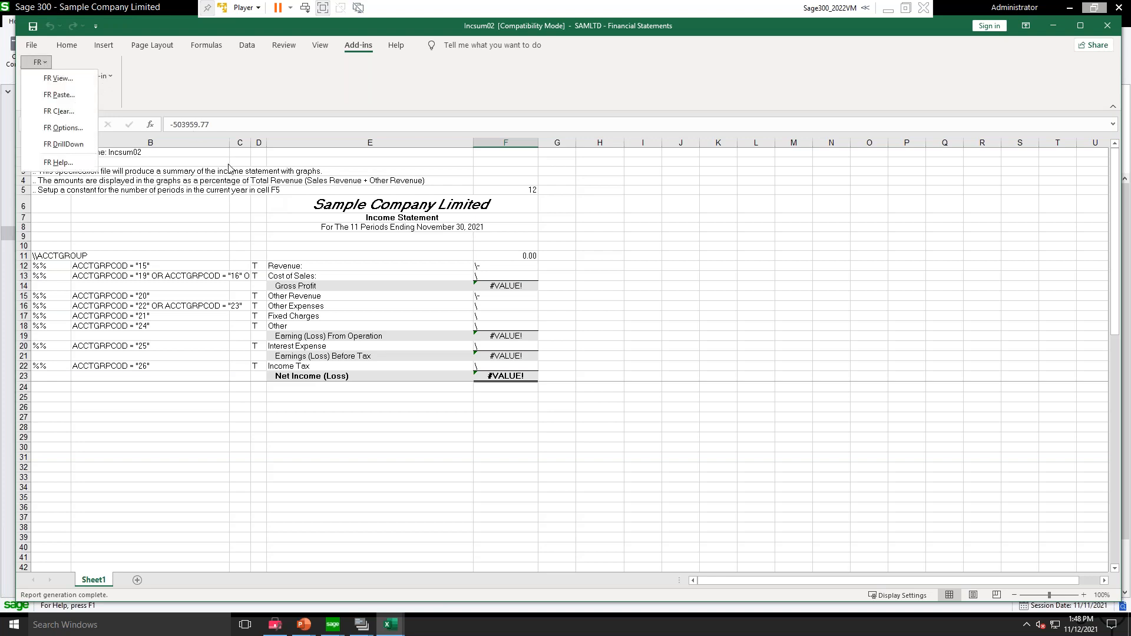
{"action": "left_click", "coordinate": [53, 78]}
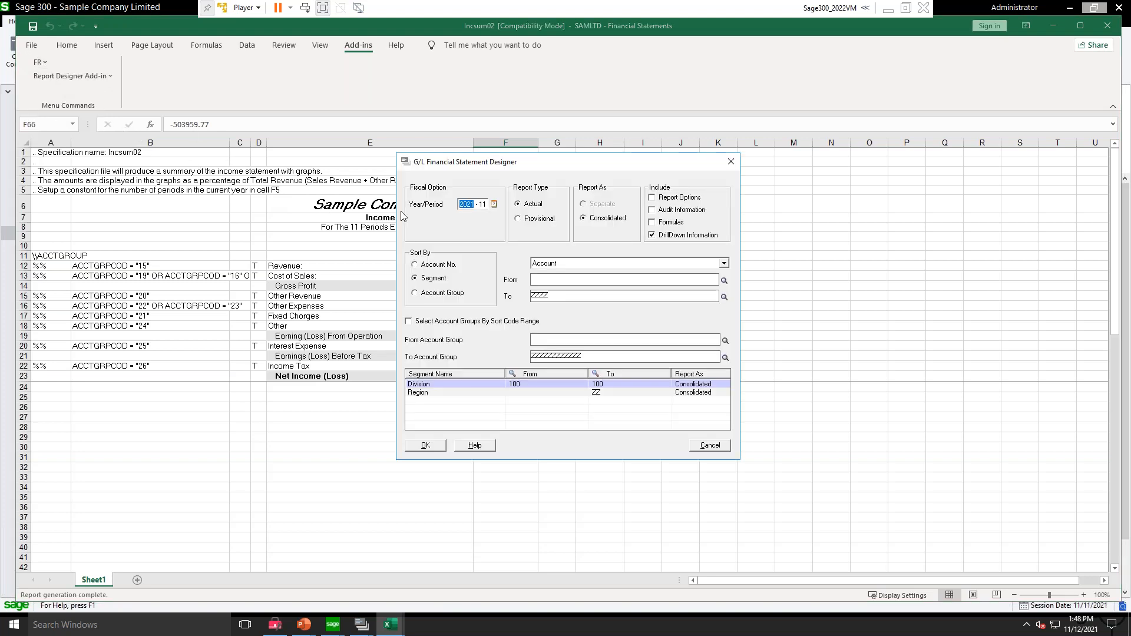
{"action": "left_click", "coordinate": [483, 204]}
{"action": "left_click", "coordinate": [429, 446]}
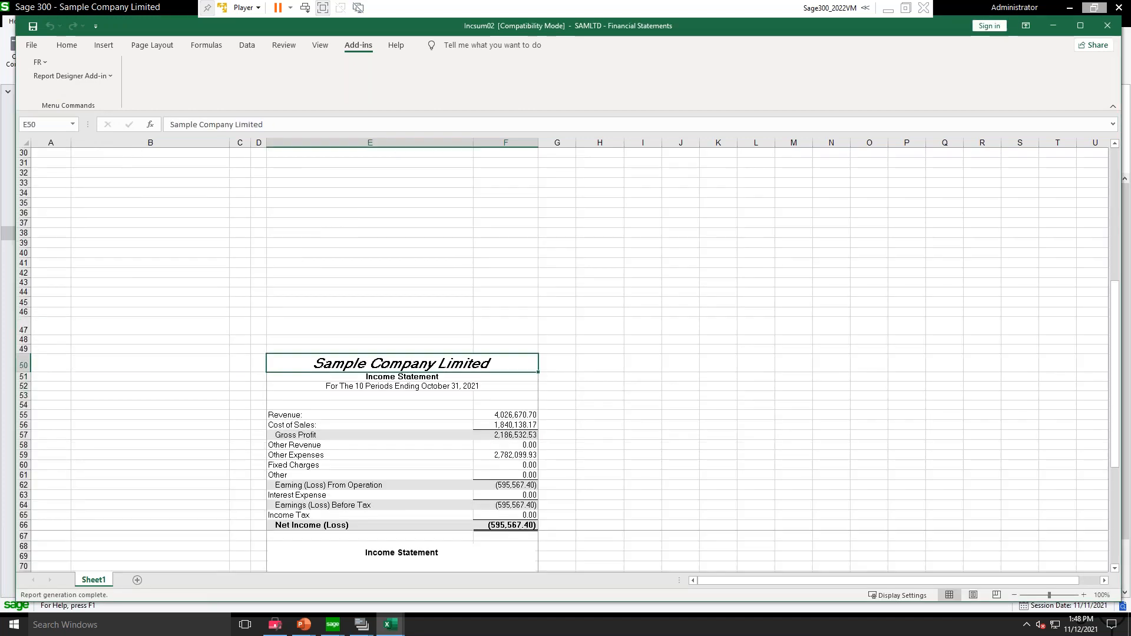
Step: Check the period heading of the regenerated income statement and return to the start of the specification sheet
{"action": "scroll", "coordinate": [449, 489], "scroll_direction": "down", "scroll_amount": 1}
{"action": "left_click", "coordinate": [387, 357]}
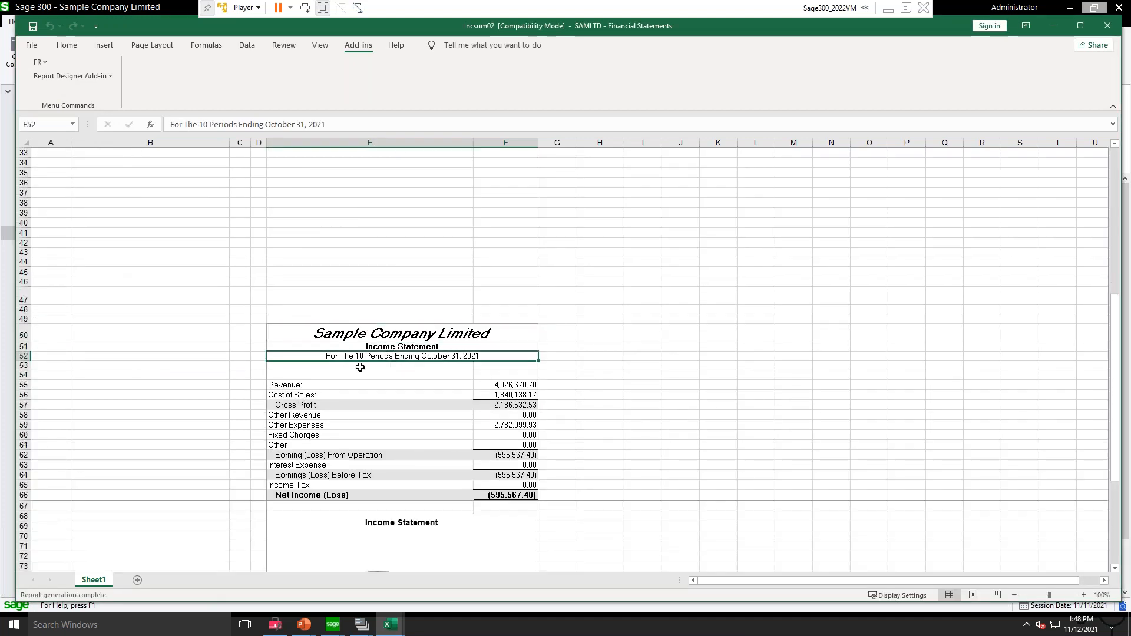
{"action": "left_click", "coordinate": [411, 348]}
{"action": "left_click", "coordinate": [405, 358]}
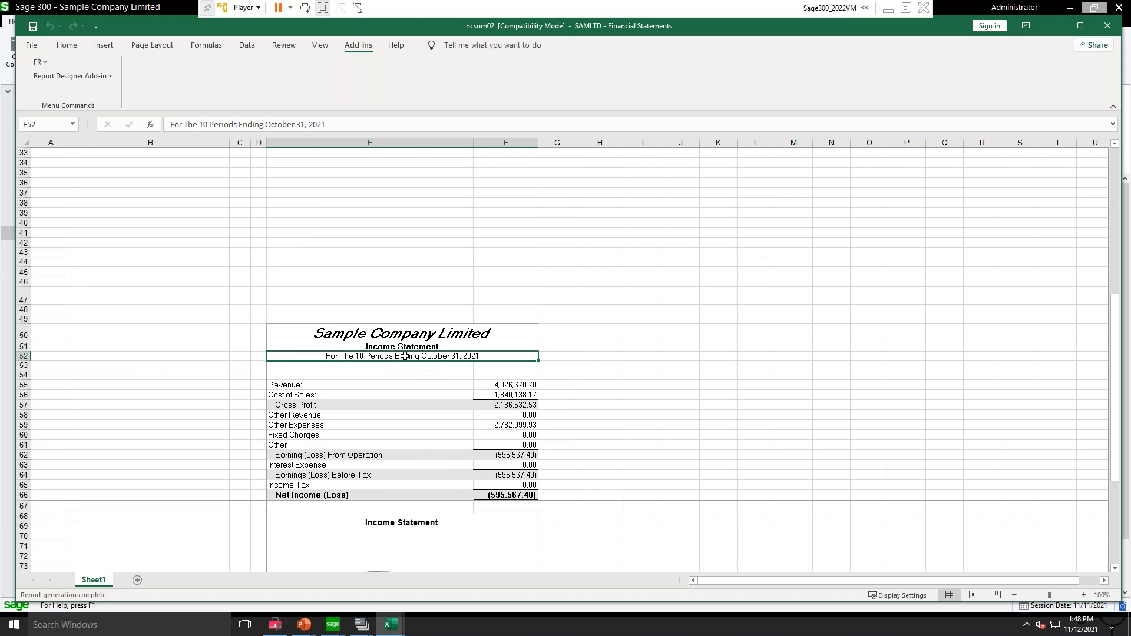
{"action": "scroll", "coordinate": [409, 354], "scroll_direction": "up", "scroll_amount": 2}
{"action": "scroll", "coordinate": [408, 354], "scroll_direction": "up", "scroll_amount": 9}
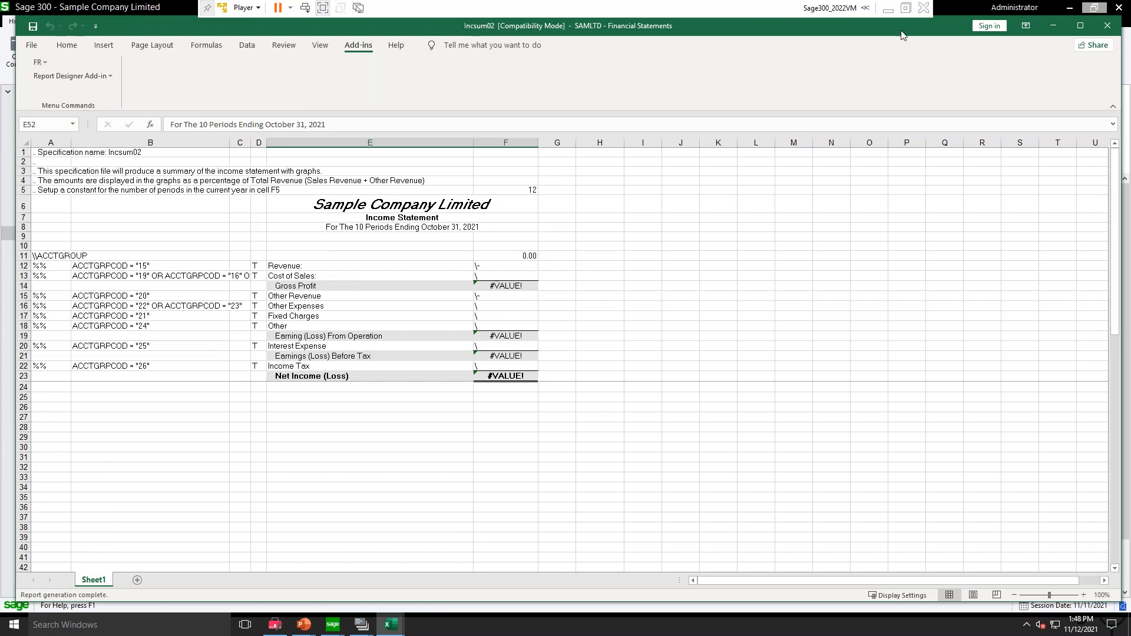
Step: Close Incsum02.xls without saving changes and review the available FR commands in the blank Book1 workbook
{"action": "left_click", "coordinate": [1107, 26]}
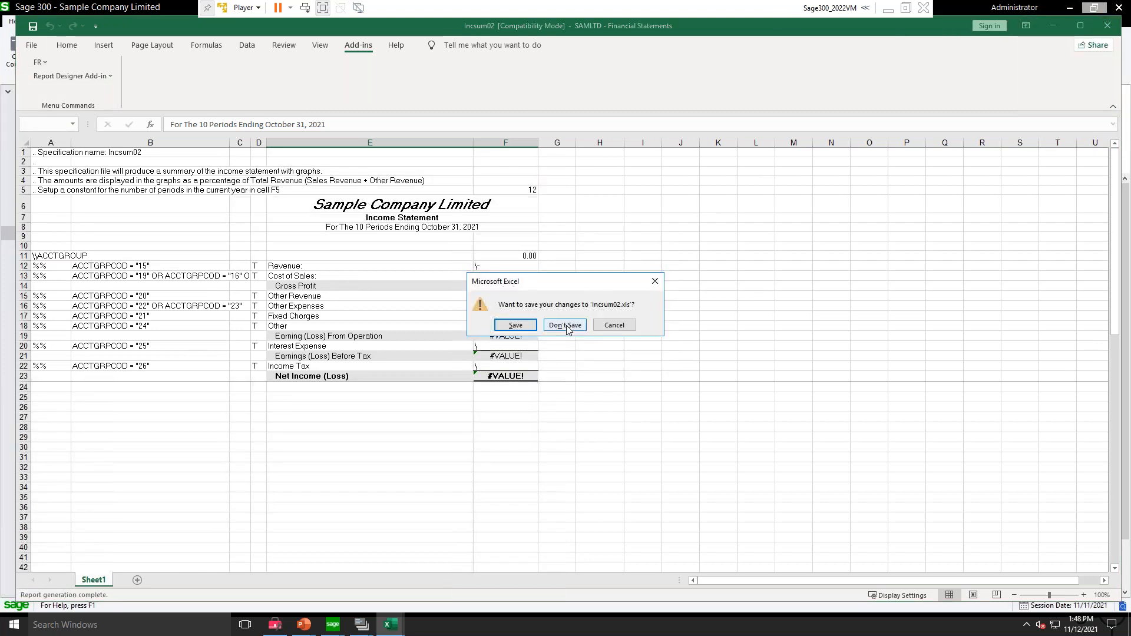
{"action": "left_click", "coordinate": [567, 331]}
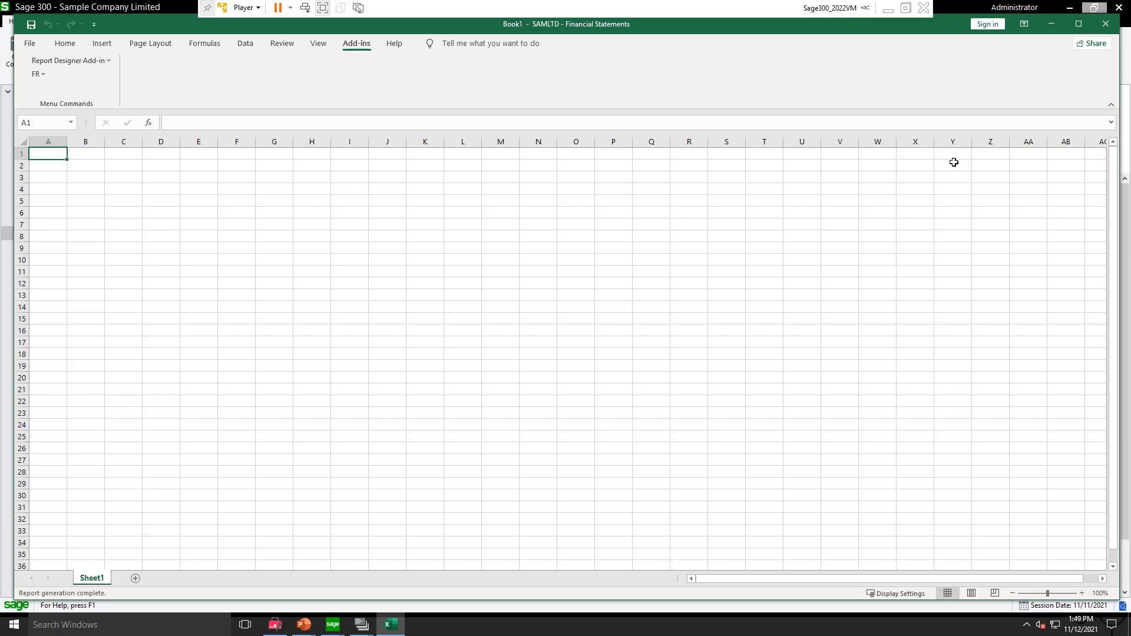
{"action": "left_click", "coordinate": [37, 74]}
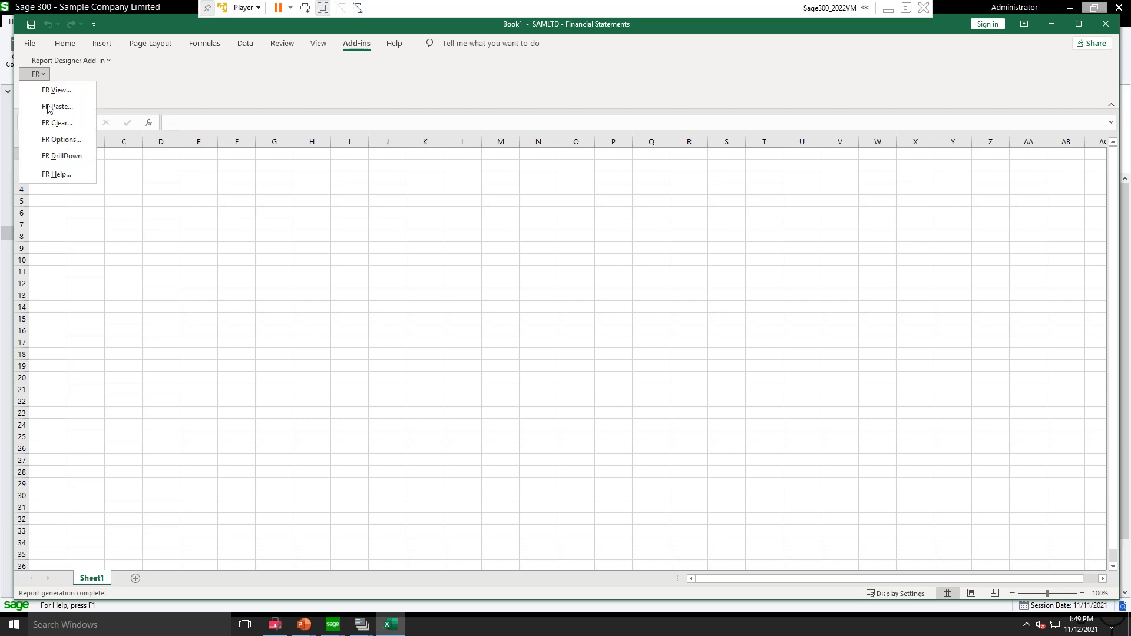
{"action": "left_click", "coordinate": [37, 75]}
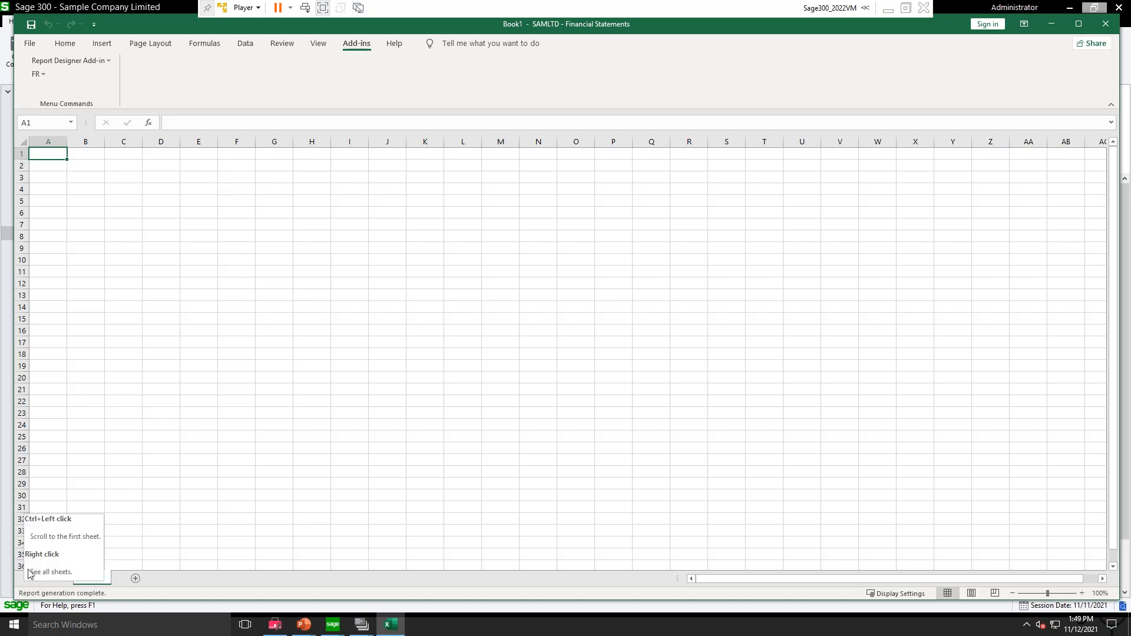
Step: Switch from the blank Book1 workbook to Google Chrome
{"action": "left_click", "coordinate": [14, 625]}
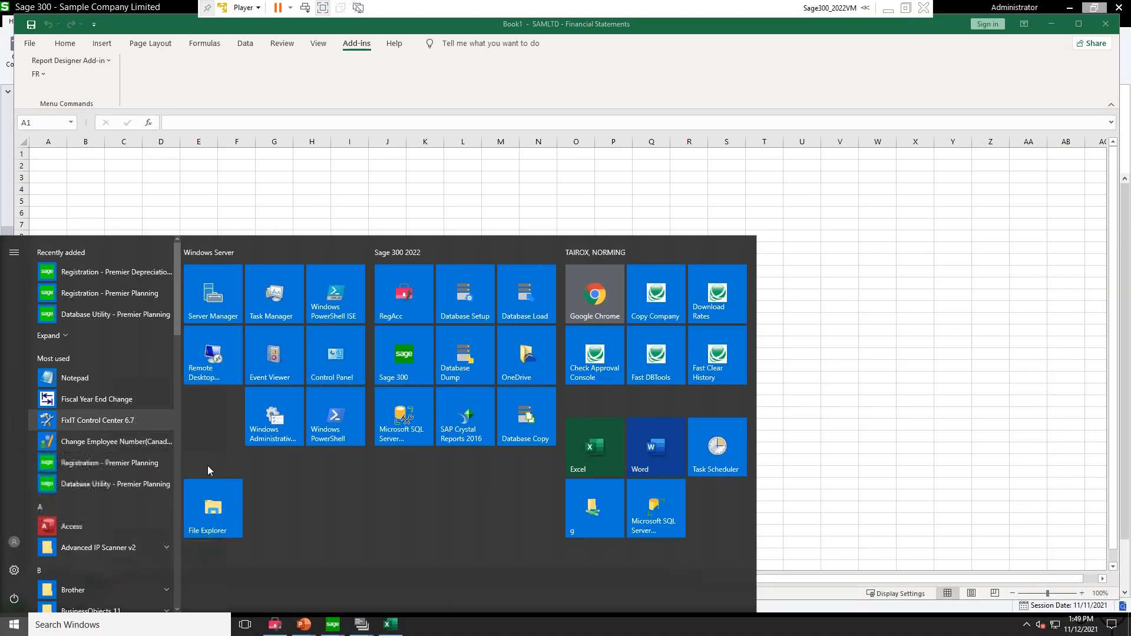
{"action": "left_click", "coordinate": [873, 385]}
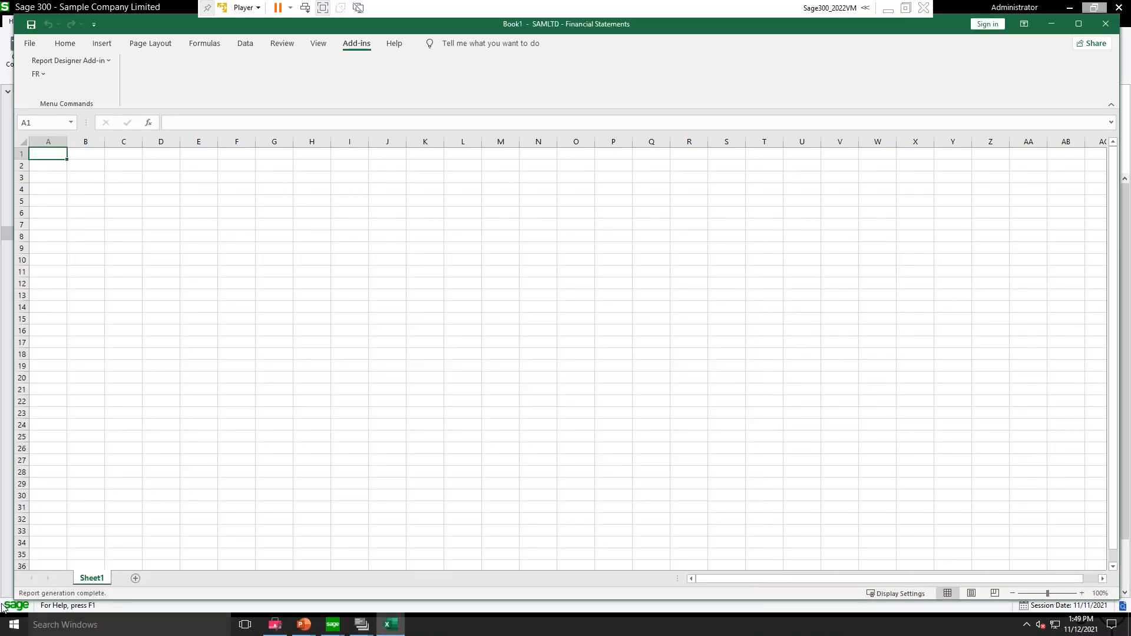
{"action": "left_click", "coordinate": [14, 624]}
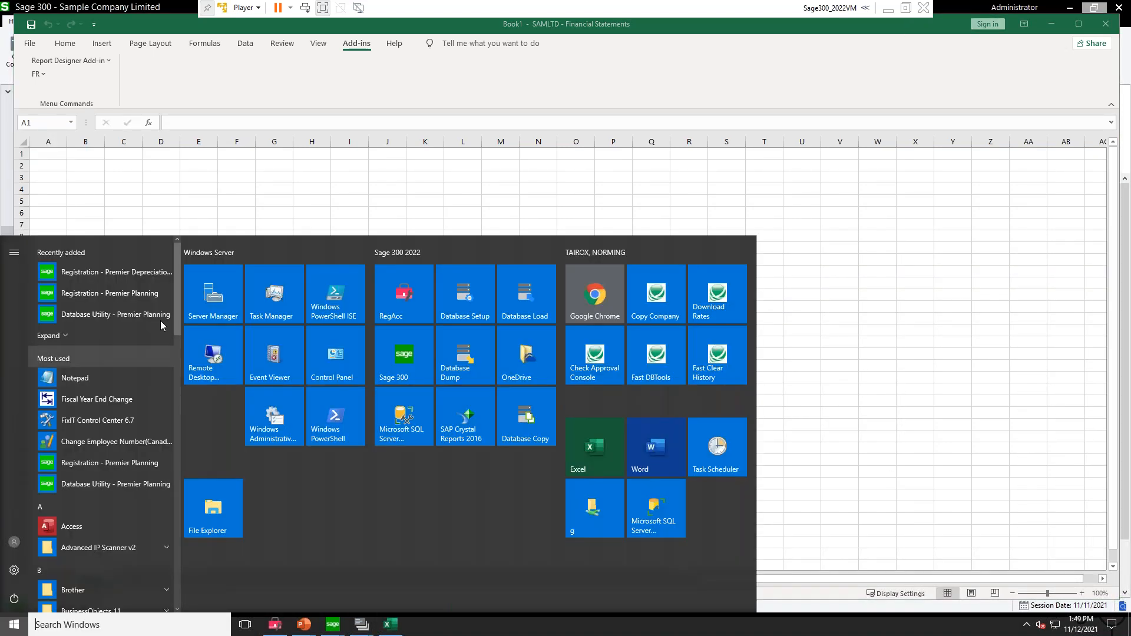
{"action": "left_click", "coordinate": [601, 297]}
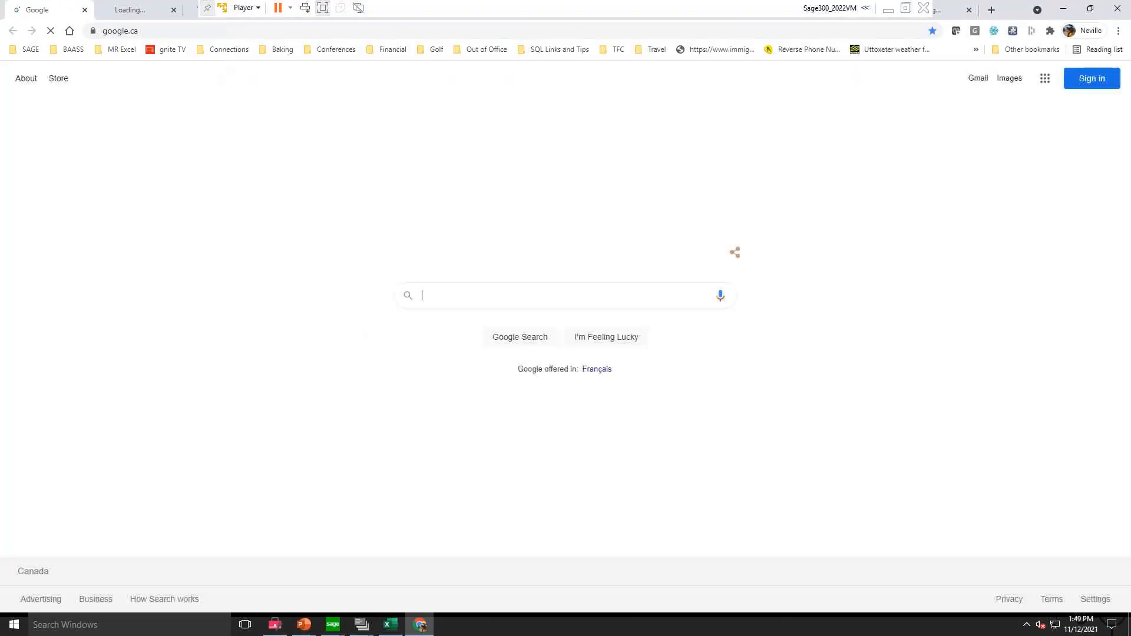
Step: Try a Google search for "for quick reference", look through the results and return to the Google start page
{"action": "left_click", "coordinate": [488, 304]}
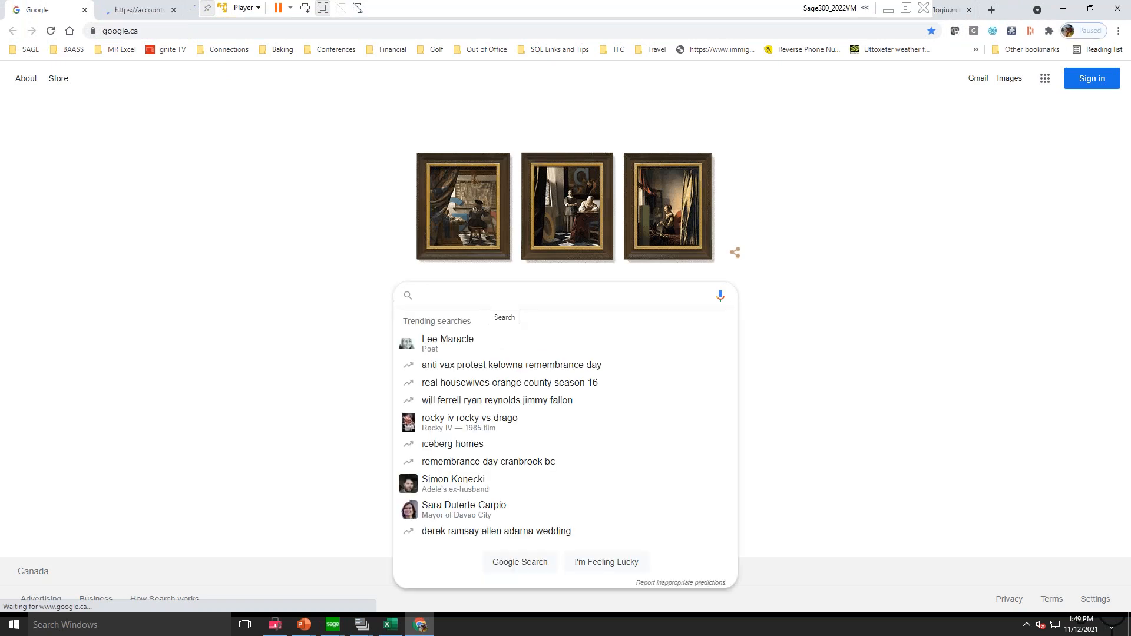
{"action": "type", "text": "fr qu"}
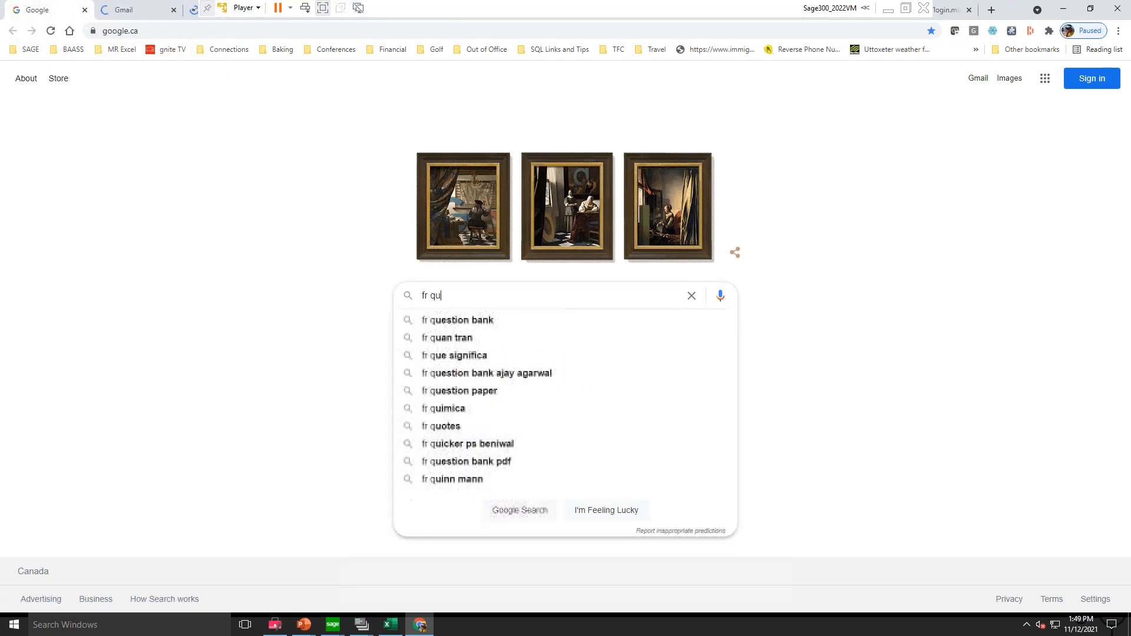
{"action": "type", "text": "ick refere"}
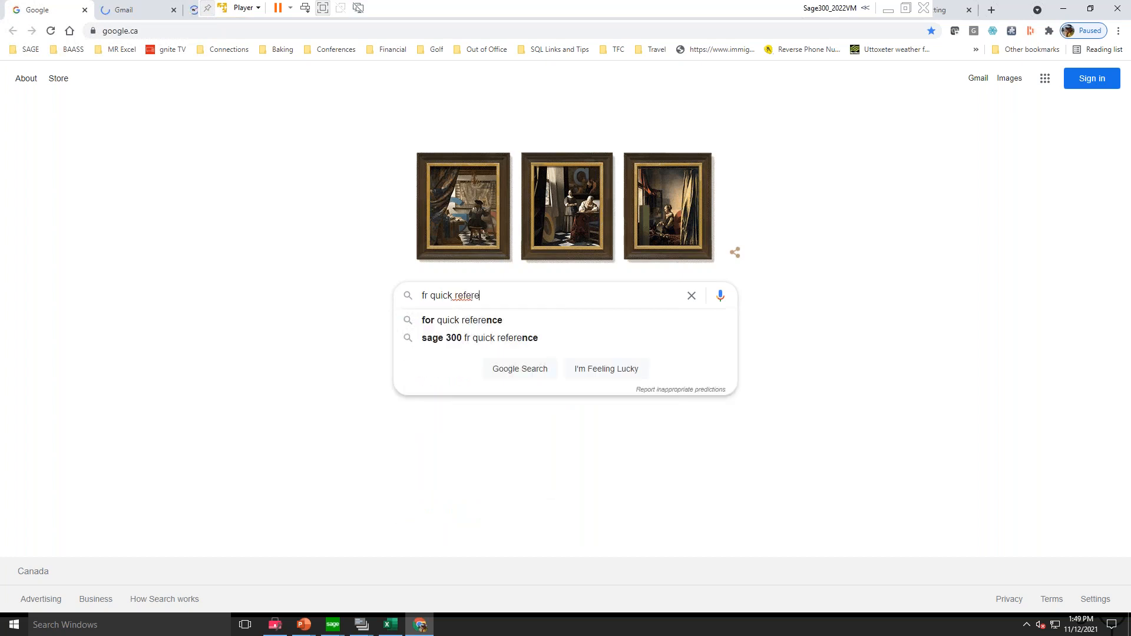
{"action": "left_click", "coordinate": [470, 320]}
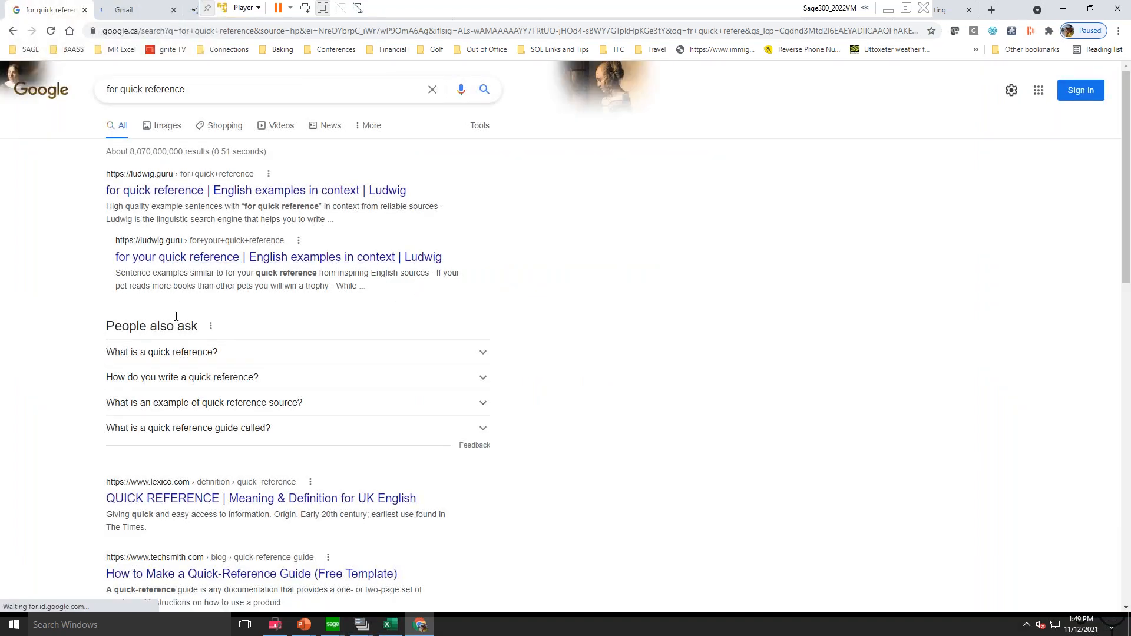
{"action": "scroll", "coordinate": [308, 434], "scroll_direction": "down", "scroll_amount": 3}
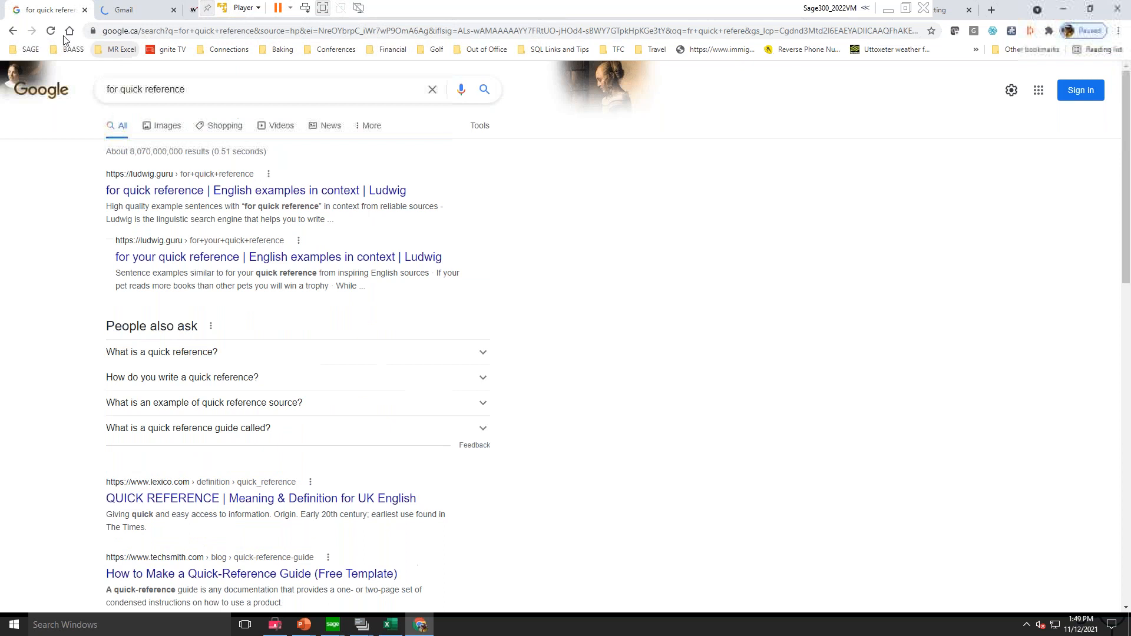
{"action": "left_click", "coordinate": [13, 31]}
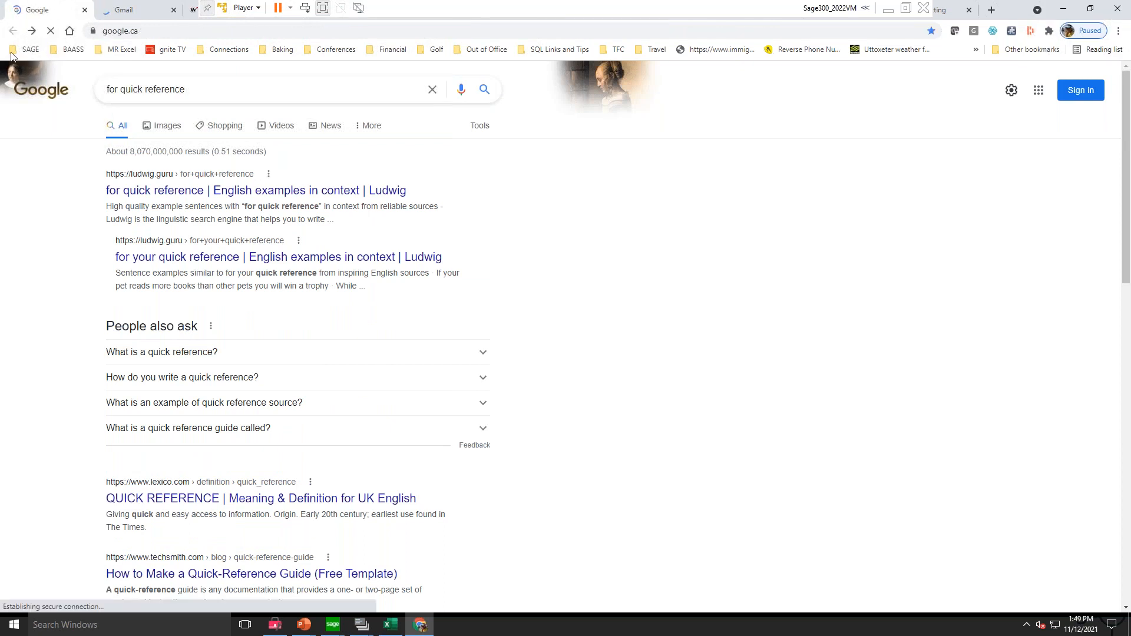
Step: Search Google for "sage 300 fr quick reference"
{"action": "left_click", "coordinate": [487, 299]}
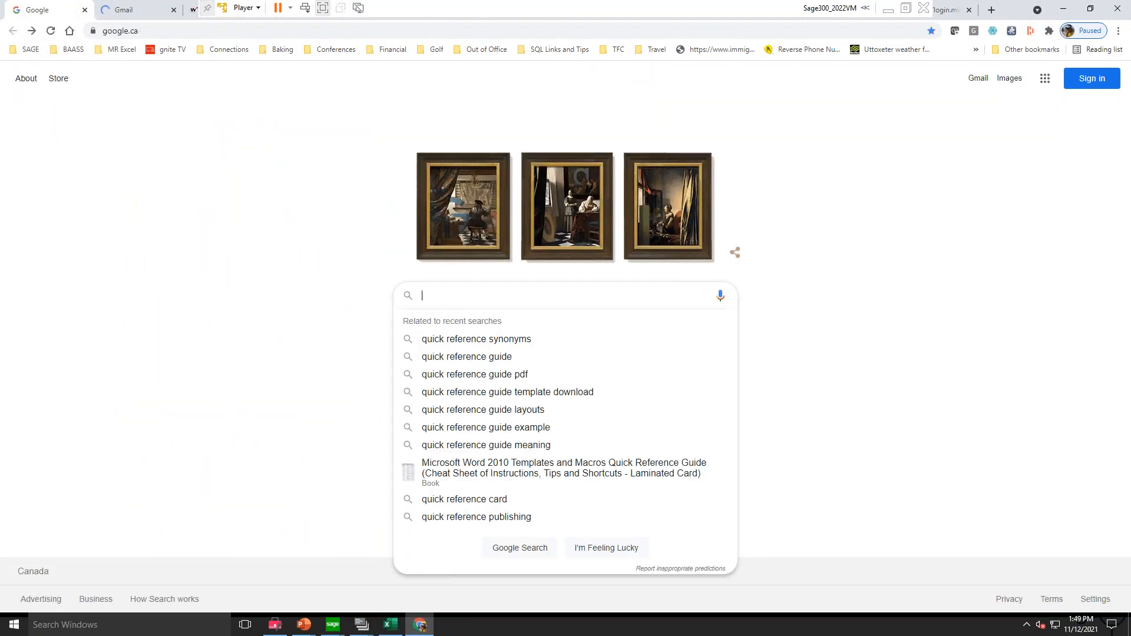
{"action": "type", "text": "sage "}
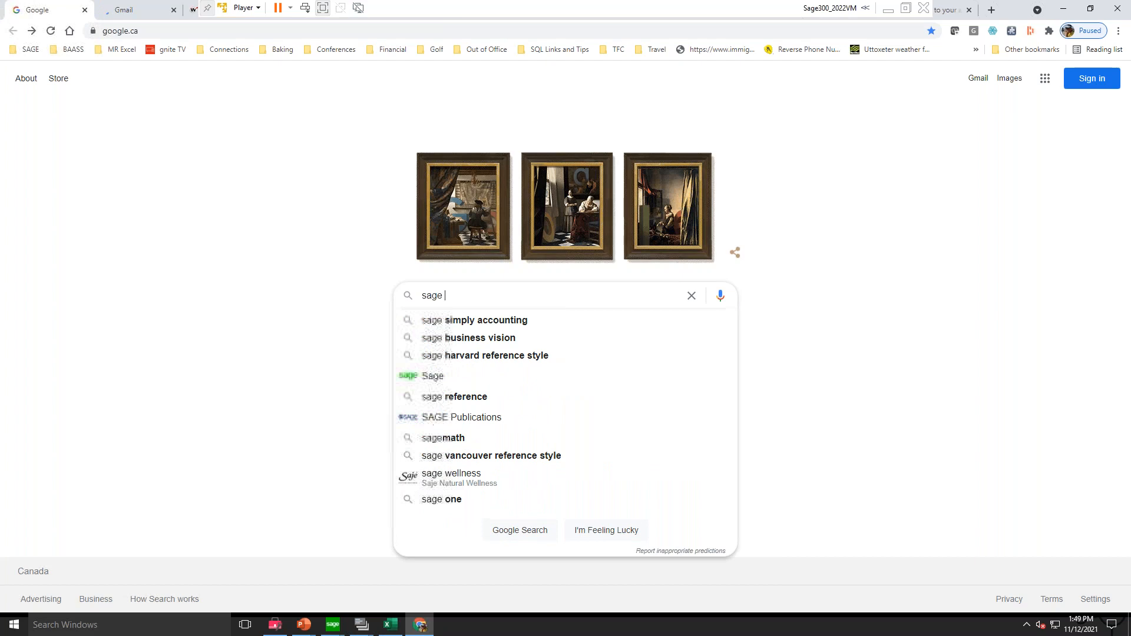
{"action": "type", "text": "300 fr qucik"}
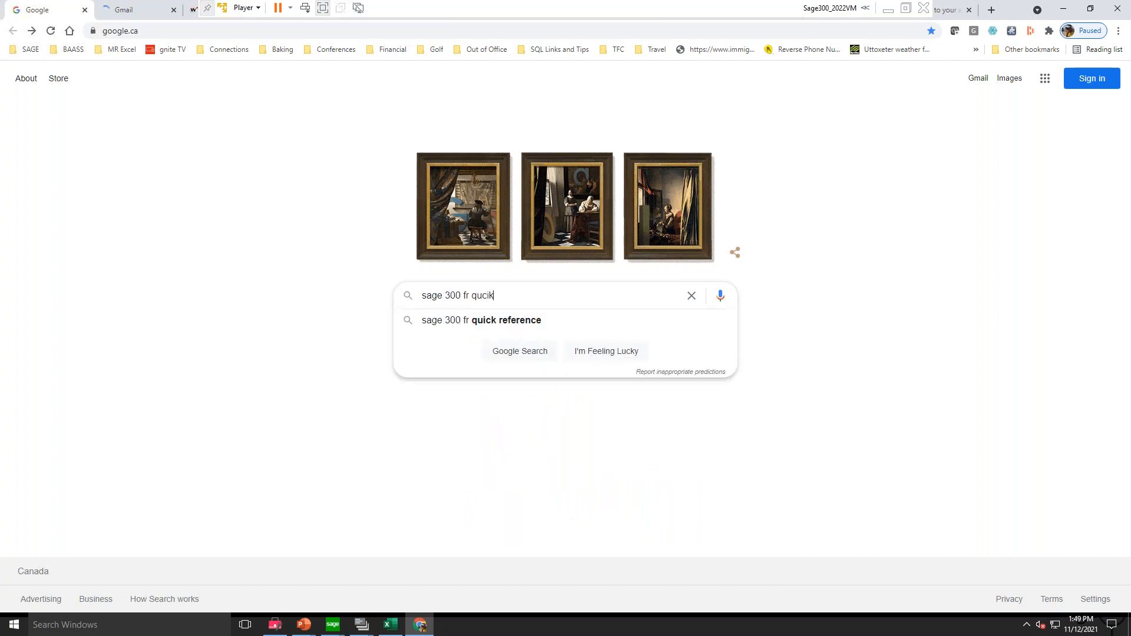
{"action": "key", "text": "Down"}
{"action": "key", "text": "Return"}
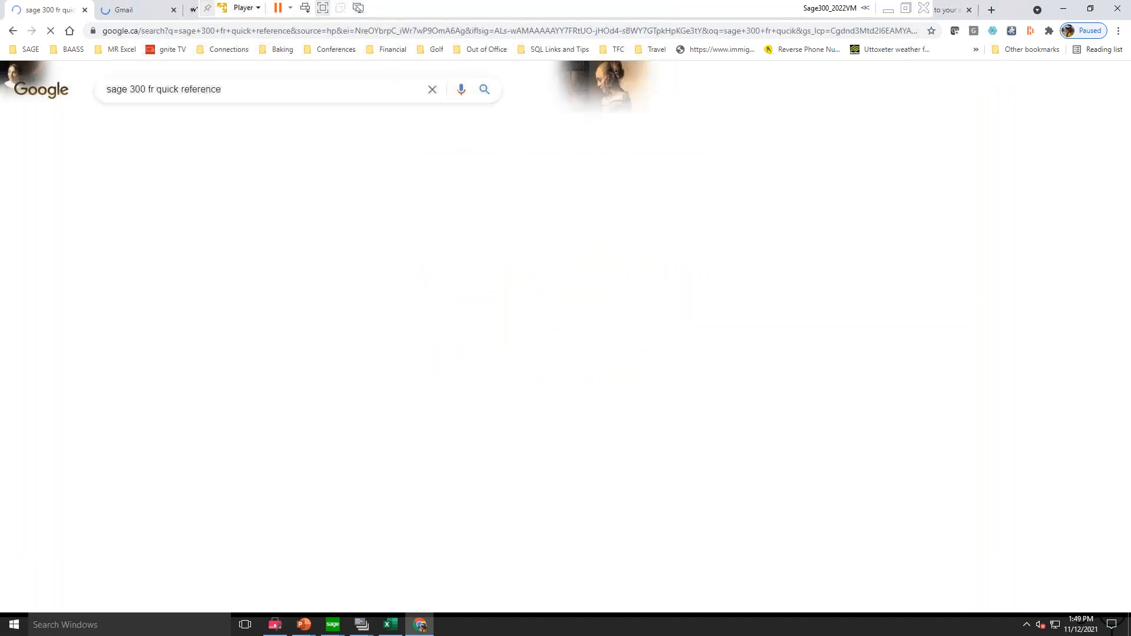
Step: Look through the search results and open the PDF "Sage 300 ERP 6.0 Financial Reporter Quick Reference" from cdn.na.sage.com
{"action": "scroll", "coordinate": [232, 330], "scroll_direction": "down", "scroll_amount": 3}
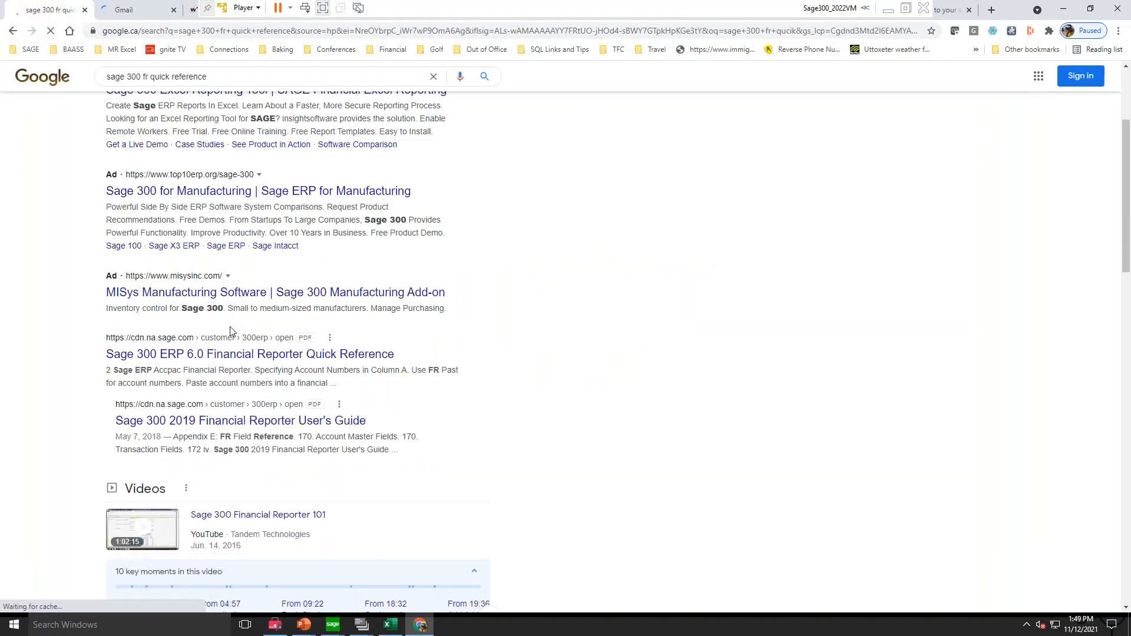
{"action": "scroll", "coordinate": [236, 379], "scroll_direction": "down", "scroll_amount": 2}
{"action": "scroll", "coordinate": [236, 380], "scroll_direction": "down", "scroll_amount": 2}
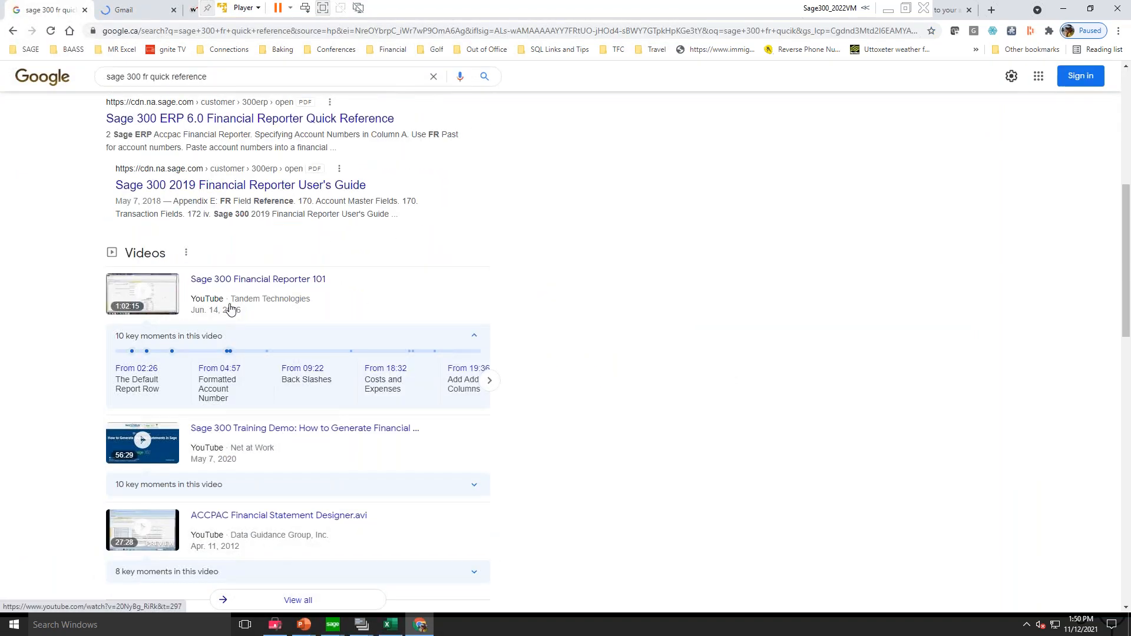
{"action": "scroll", "coordinate": [235, 380], "scroll_direction": "up", "scroll_amount": 3}
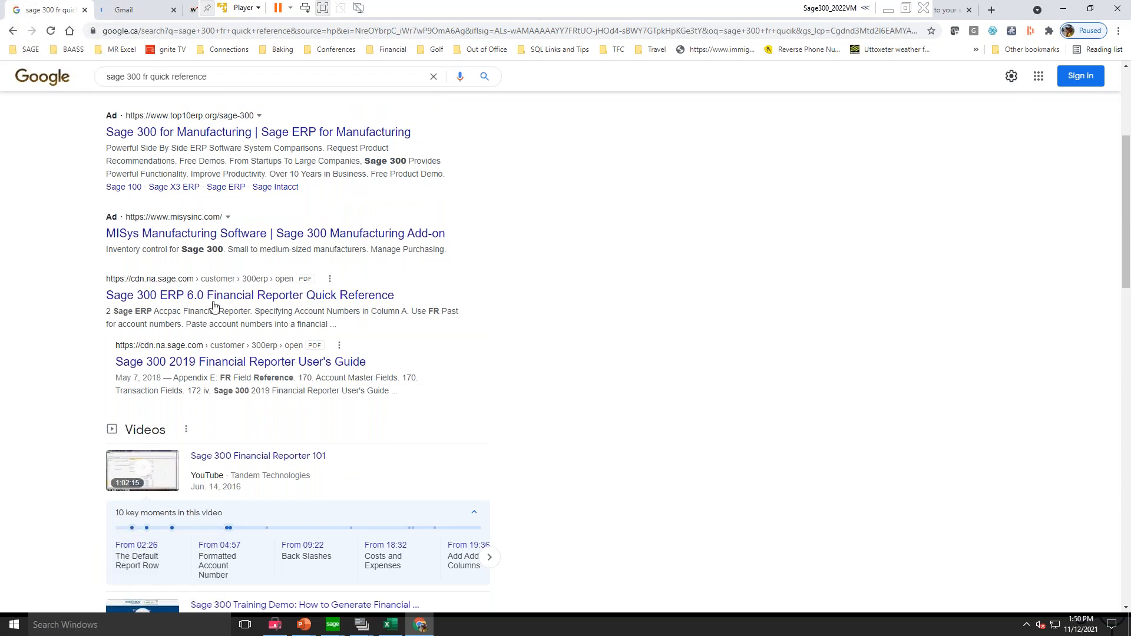
{"action": "left_click", "coordinate": [214, 301]}
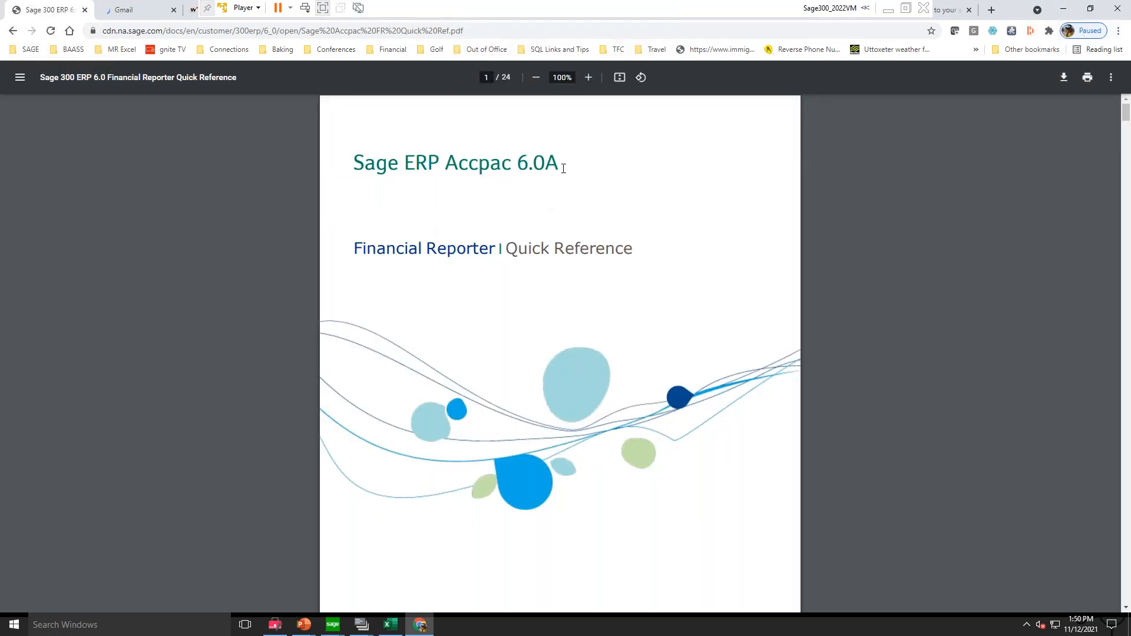
Step: Examine the quick reference PDF from its title page through account ranges and Column D codes to the Financial Reporter Runtime Fields table
{"action": "left_click_drag", "start_coordinate": [516, 162], "coordinate": [417, 164]}
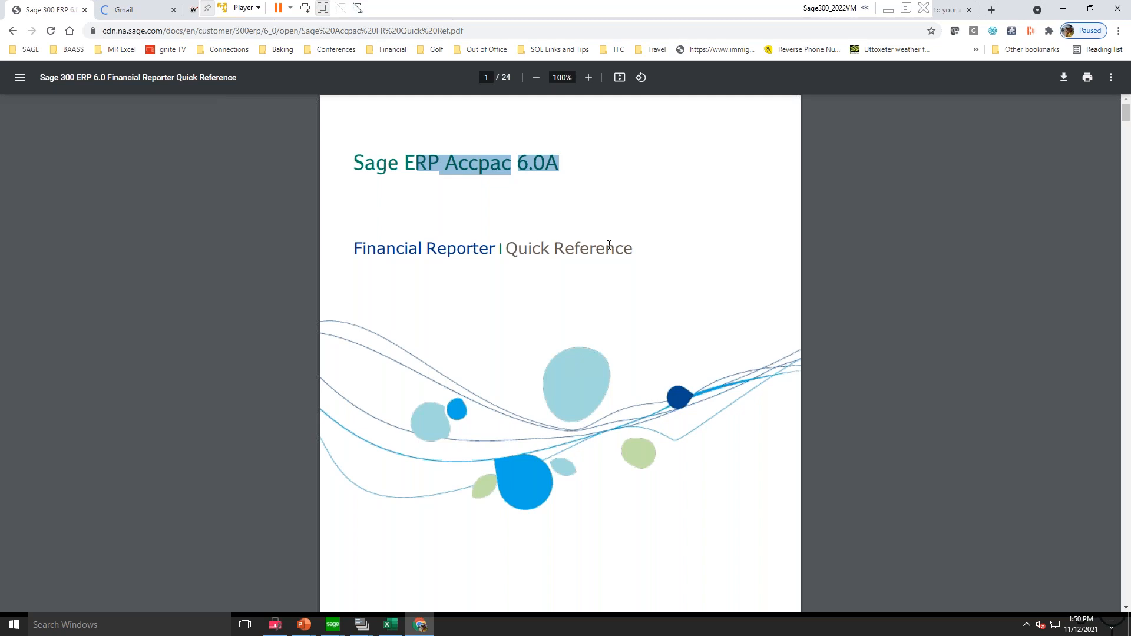
{"action": "left_click", "coordinate": [608, 245]}
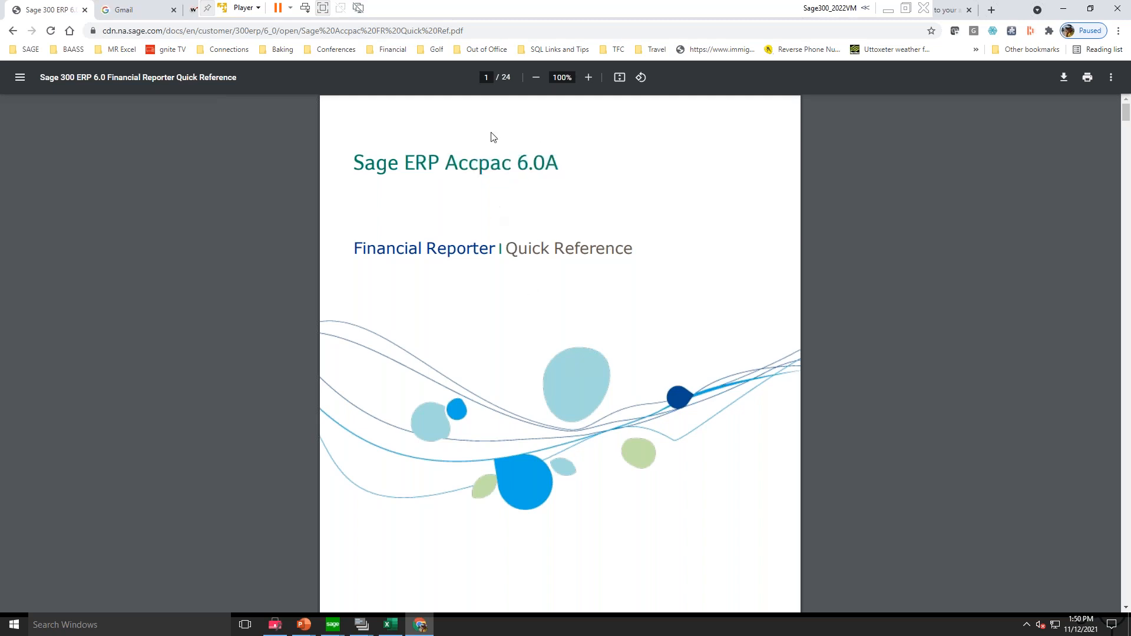
{"action": "scroll", "coordinate": [525, 310], "scroll_direction": "down", "scroll_amount": 20}
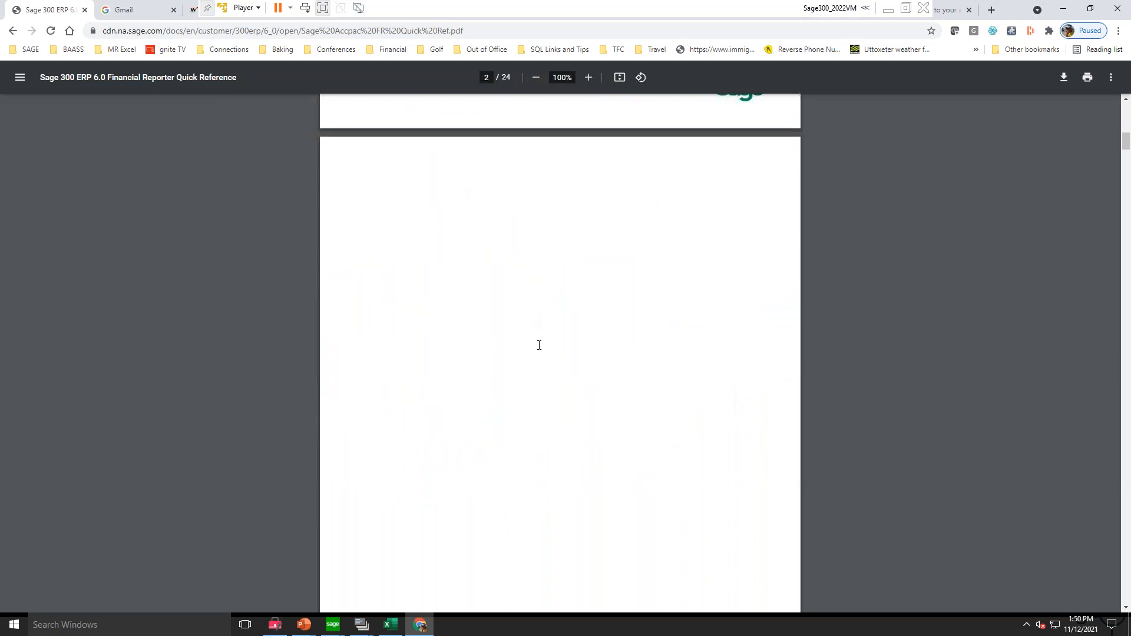
{"action": "scroll", "coordinate": [560, 353], "scroll_direction": "down", "scroll_amount": 20}
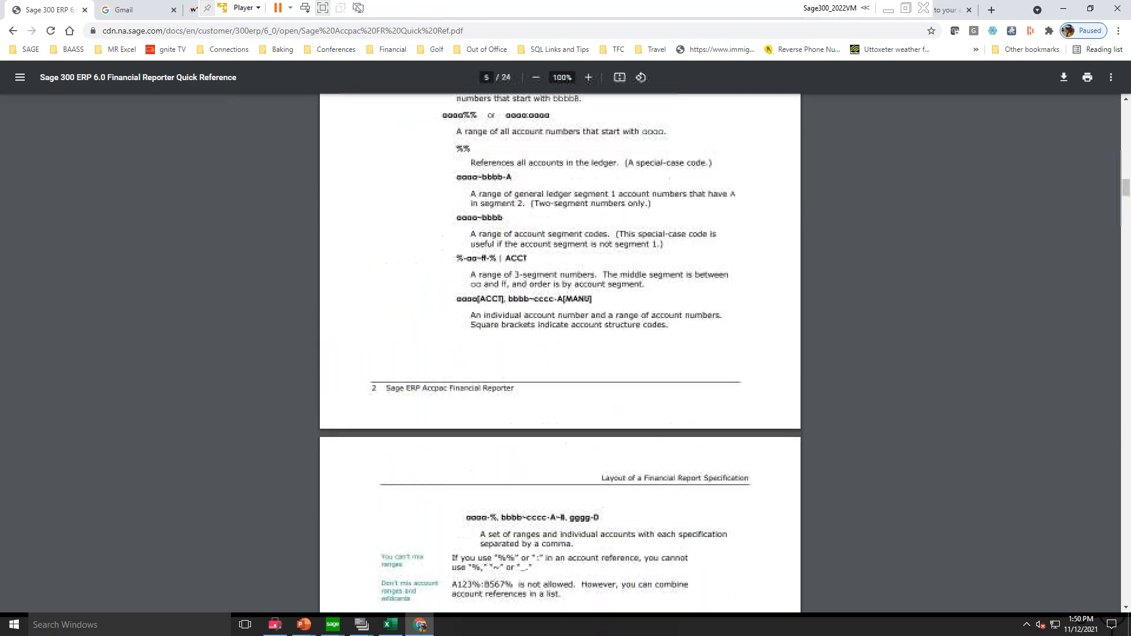
{"action": "scroll", "coordinate": [560, 353], "scroll_direction": "down", "scroll_amount": 13}
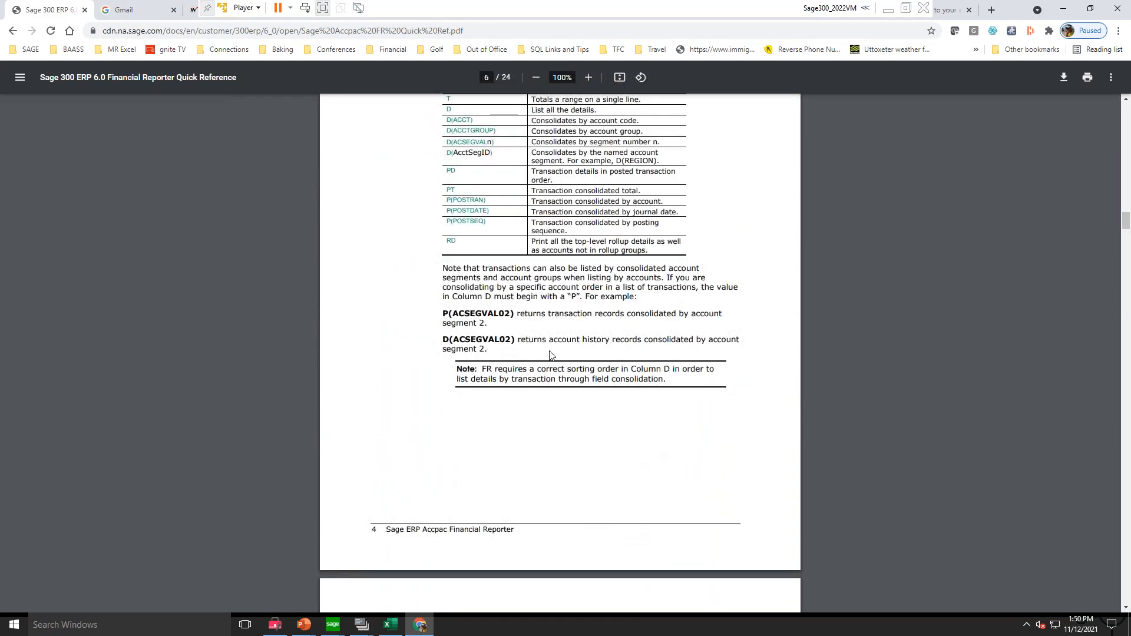
{"action": "scroll", "coordinate": [550, 326], "scroll_direction": "down", "scroll_amount": 12}
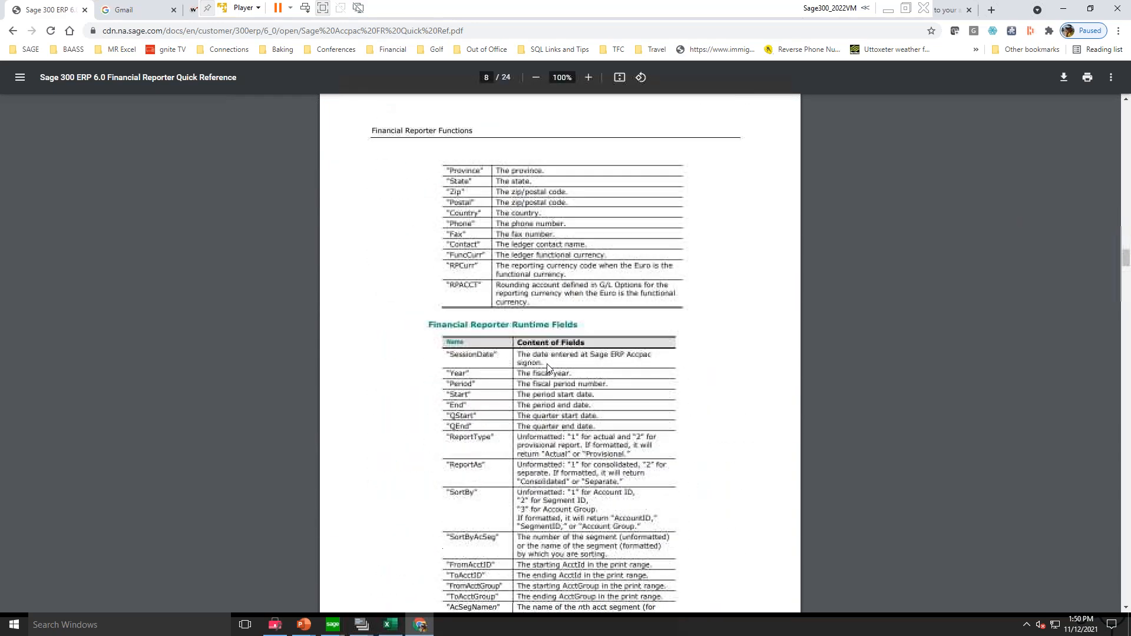
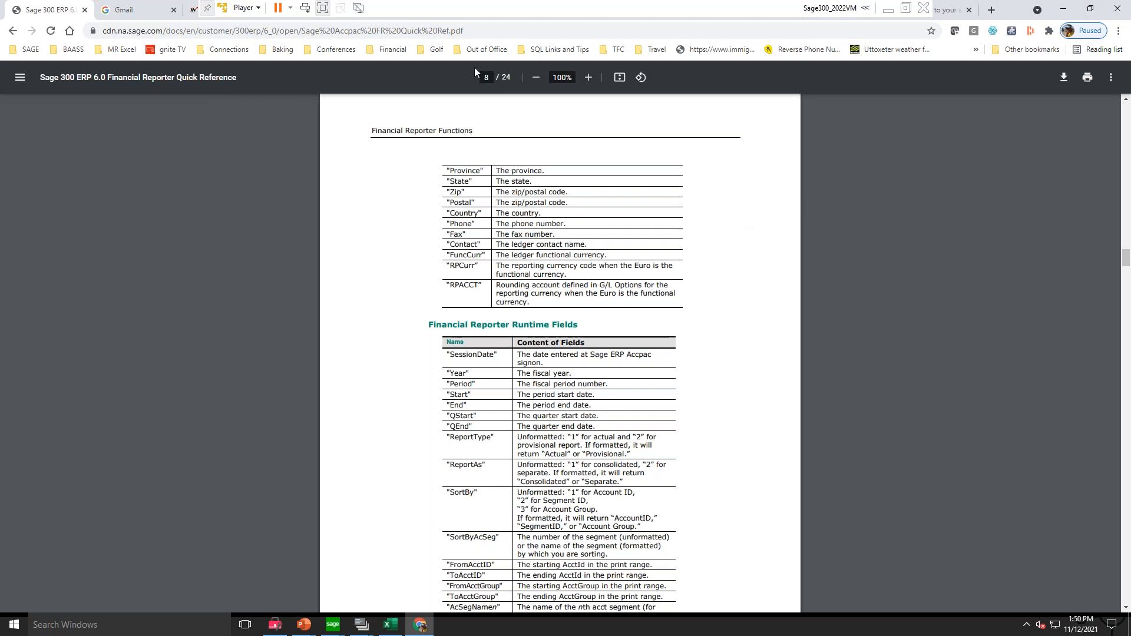
Step: Switch from the browser to the blank Excel workbook Book1 and enter ".. Test Report" in cell A1
{"action": "left_click", "coordinate": [477, 30]}
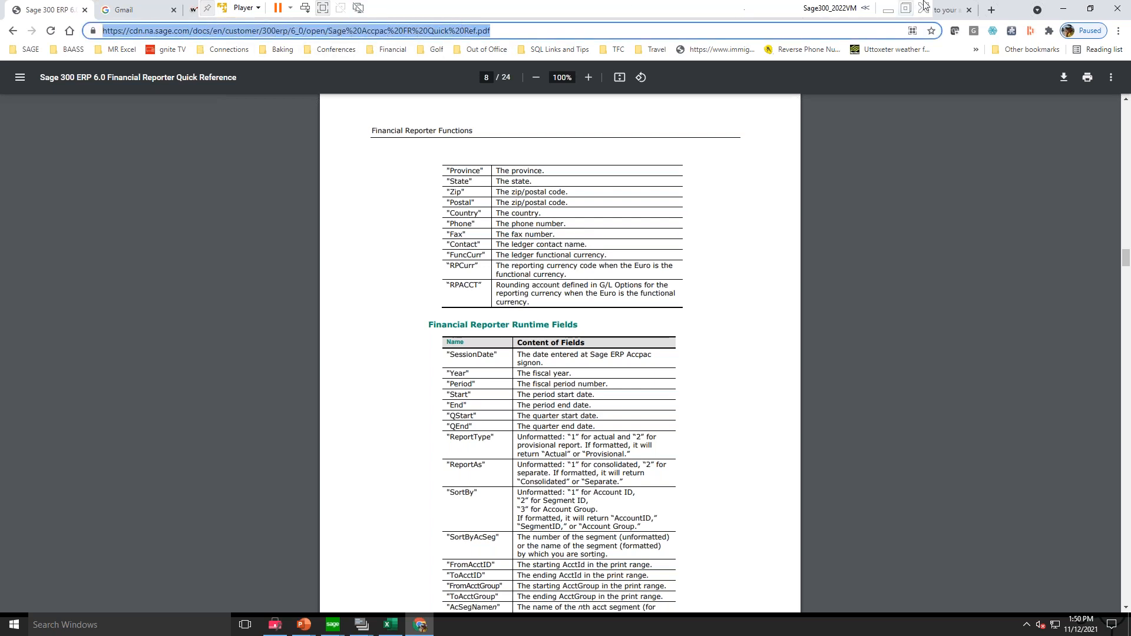
{"action": "left_click", "coordinate": [1118, 11]}
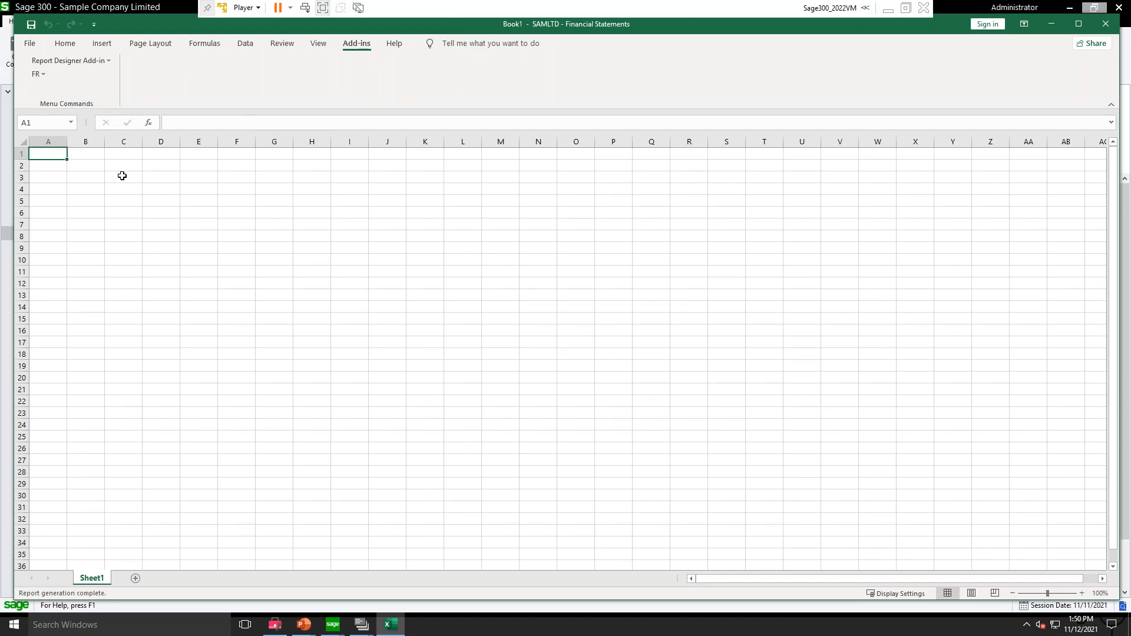
{"action": "type", "text": ".."}
{"action": "key", "text": "ctrl+Return"}
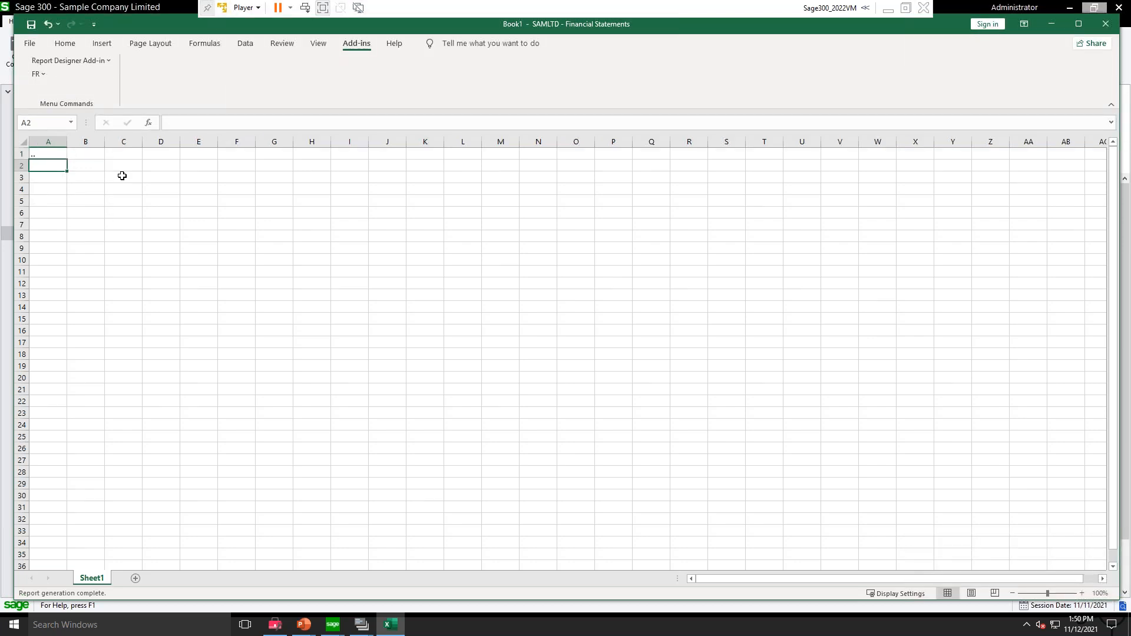
{"action": "key", "text": "F2"}
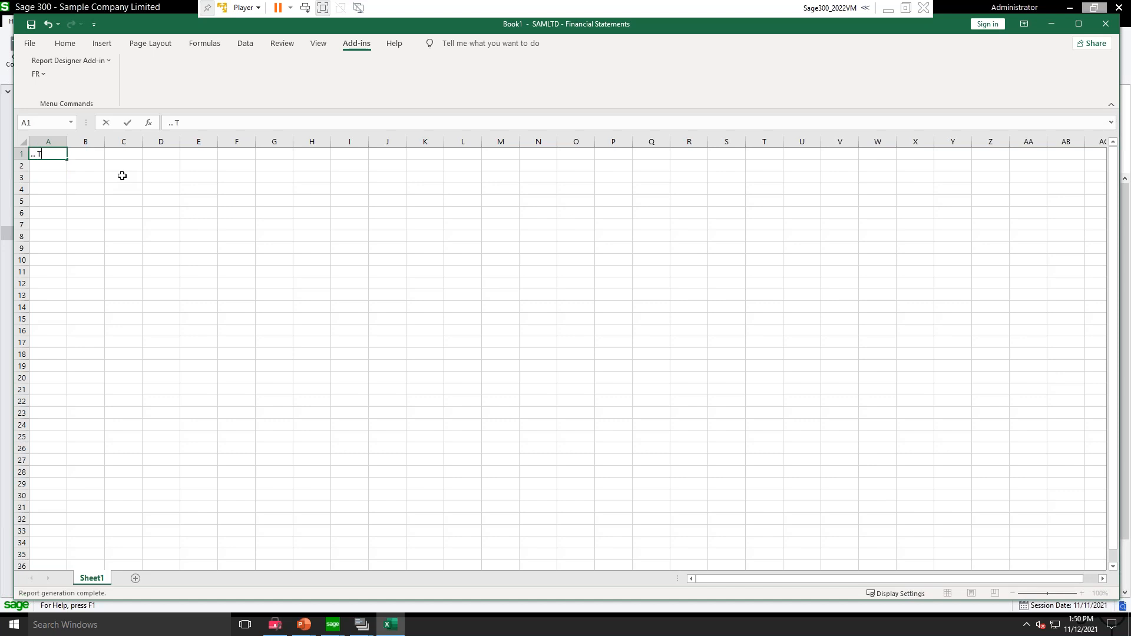
{"action": "type", "text": "Test Report"}
{"action": "key", "text": "Return"}
Step: Fill in the row 3 specification codes: "\\" in A3, "Z" in C3 and "d" in D3
{"action": "key", "text": "Return"}
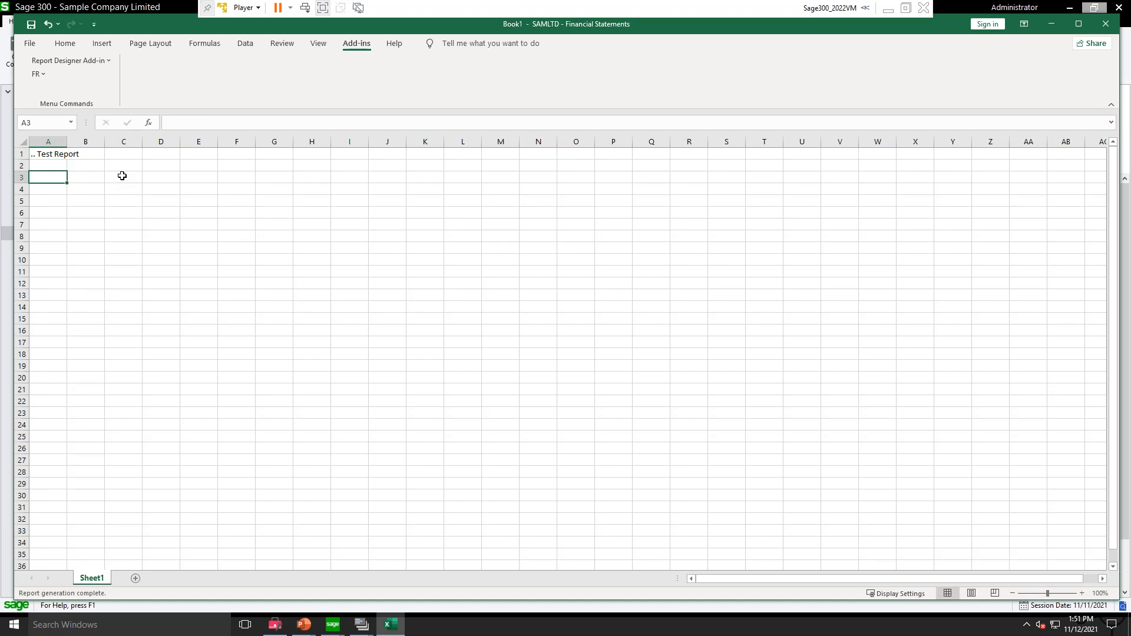
{"action": "type", "text": "\\\\"}
{"action": "key", "text": "Return"}
{"action": "key", "text": "Up"}
{"action": "key", "text": "Right"}
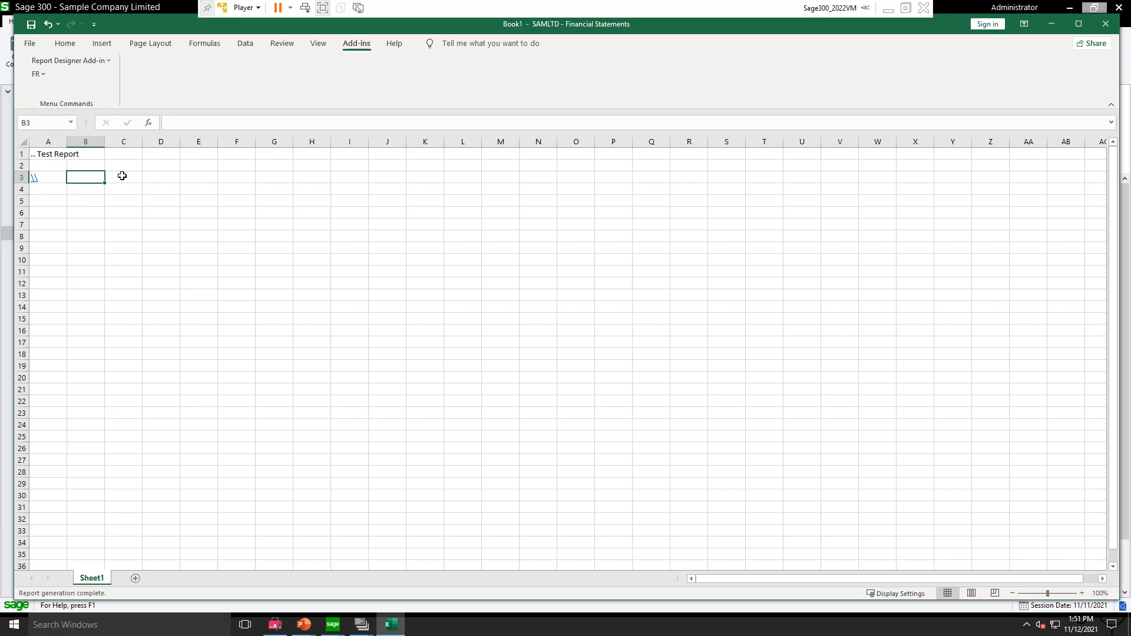
{"action": "key", "text": "Right"}
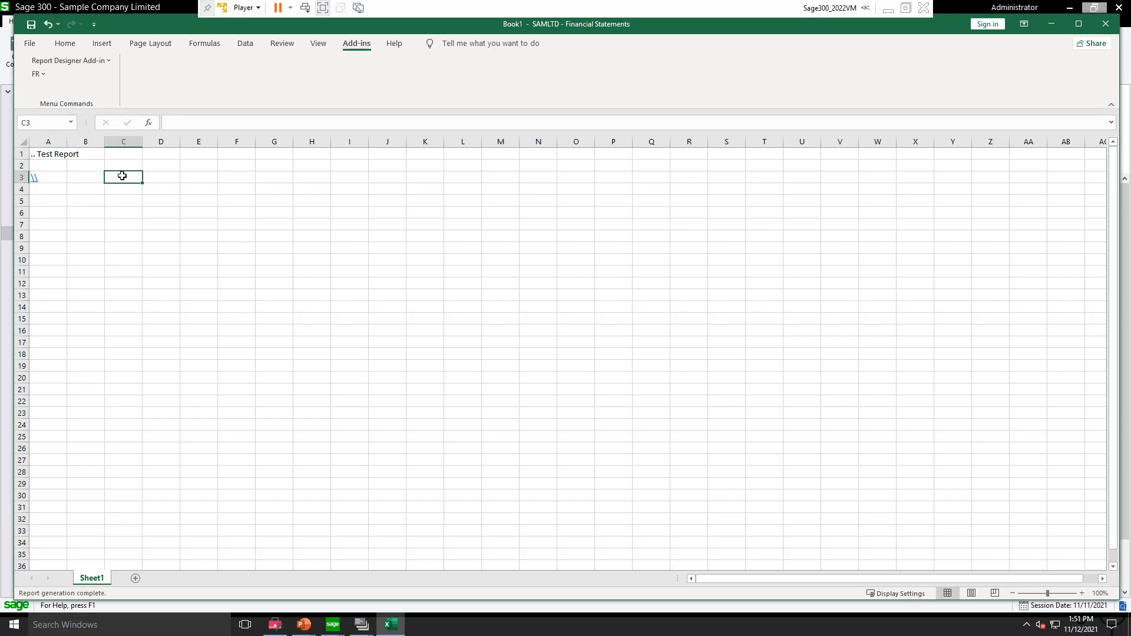
{"action": "type", "text": "Z"}
{"action": "key", "text": "ctrl+Return"}
{"action": "left_click", "coordinate": [160, 177]}
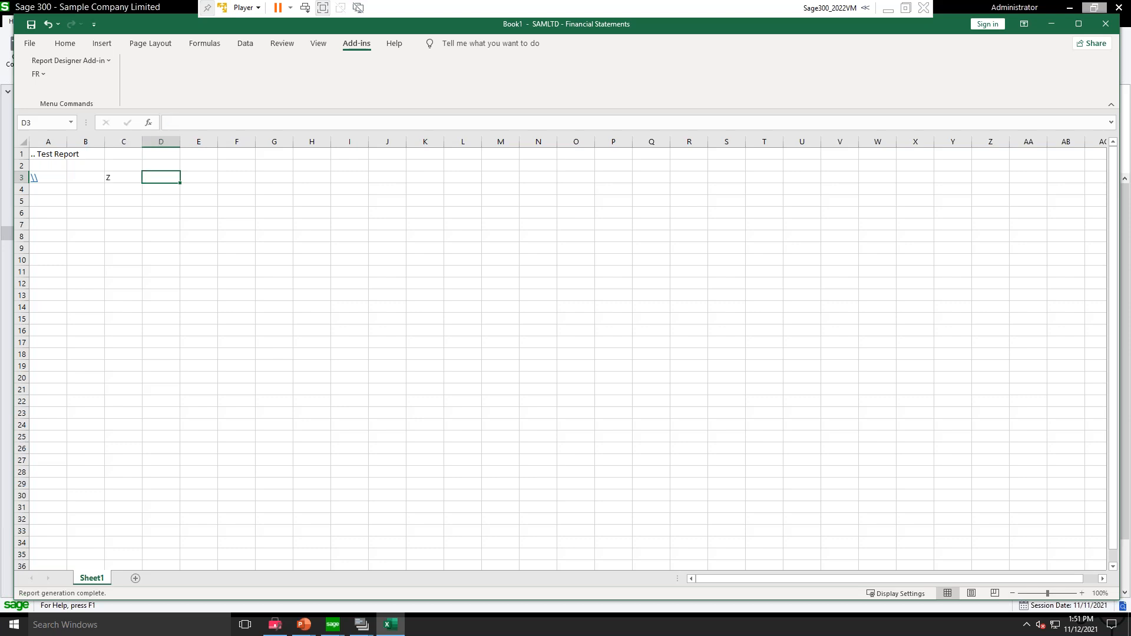
{"action": "type", "text": "d"}
{"action": "left_click", "coordinate": [210, 177]}
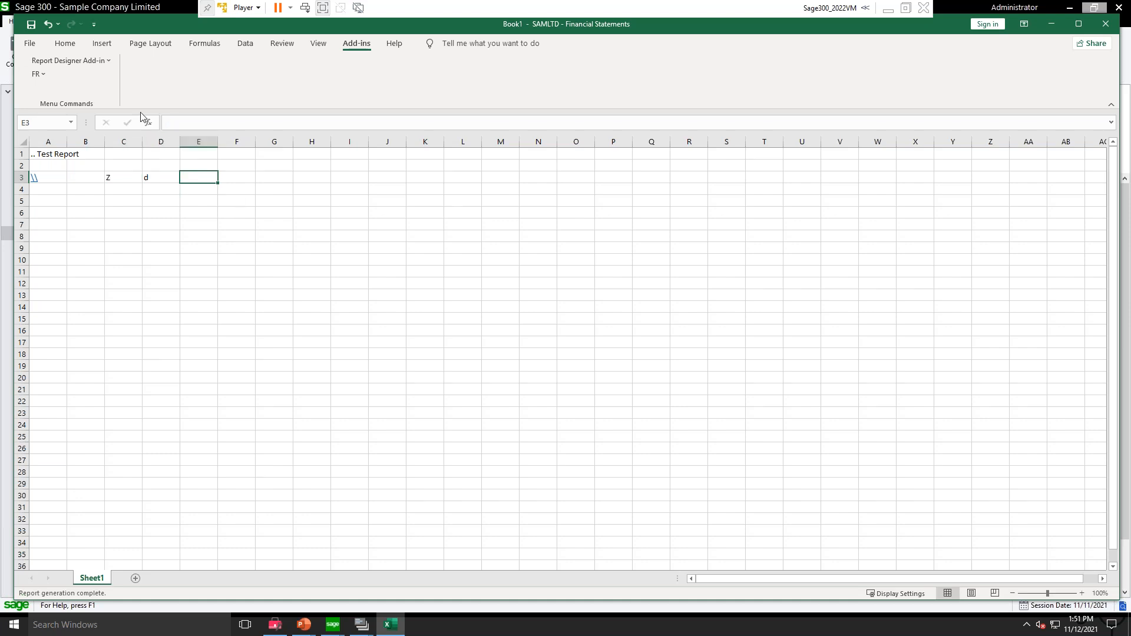
Step: Enter the headings acct, desc, current month and ytd in cells E2 to H2 and widen column G to fit its heading
{"action": "left_click", "coordinate": [199, 162]}
{"action": "type", "text": "acct"}
{"action": "key", "text": "Tab"}
{"action": "type", "text": "desc"}
{"action": "key", "text": "Tab"}
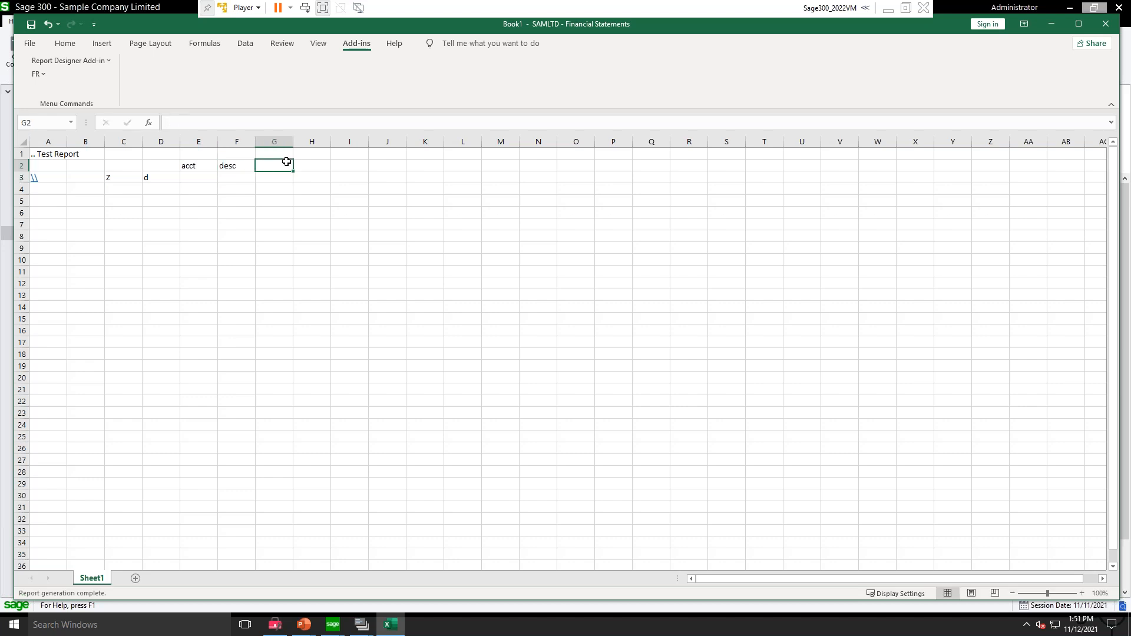
{"action": "type", "text": "current"}
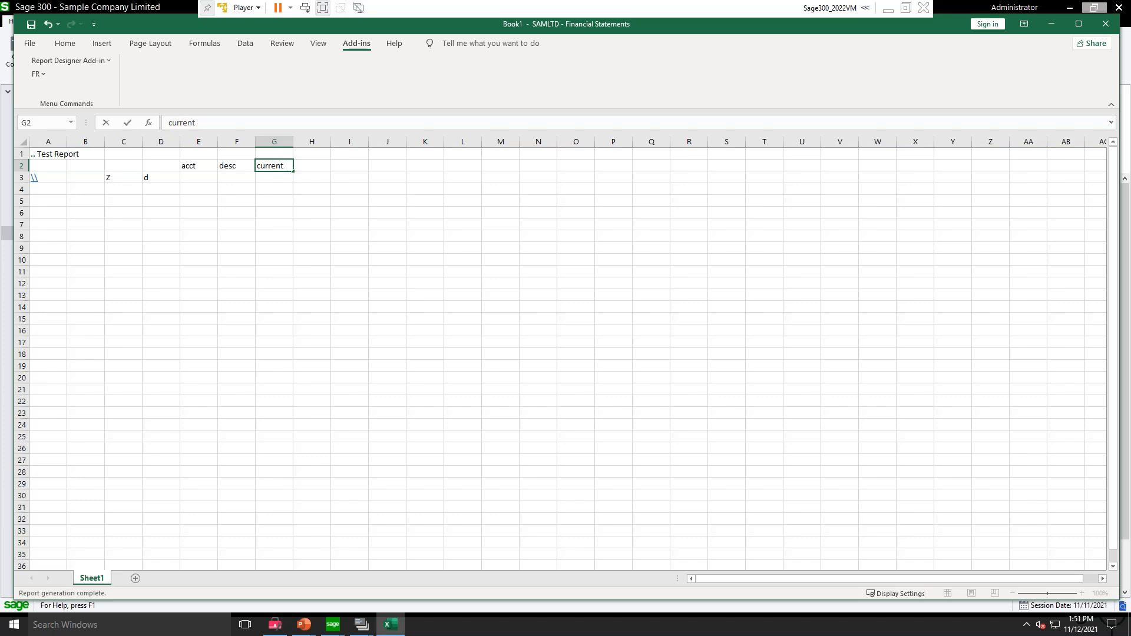
{"action": "key", "text": "Return"}
{"action": "key", "text": "Up"}
{"action": "key", "text": "Right"}
{"action": "key", "text": "Right"}
{"action": "key", "text": "Left"}
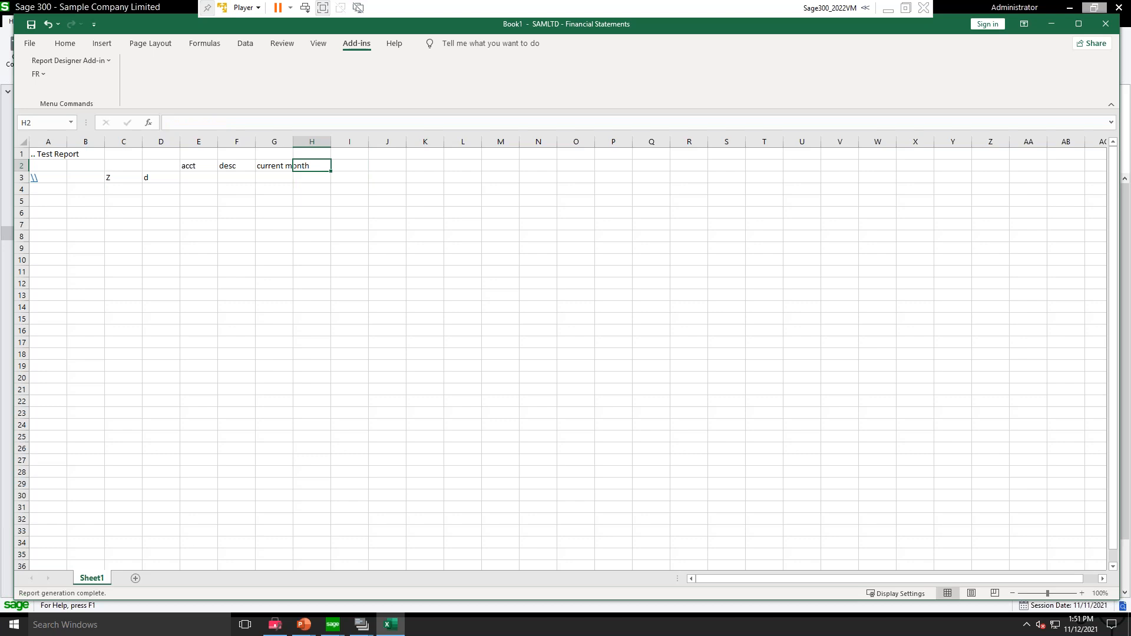
{"action": "type", "text": "ytd"}
{"action": "key", "text": "Return"}
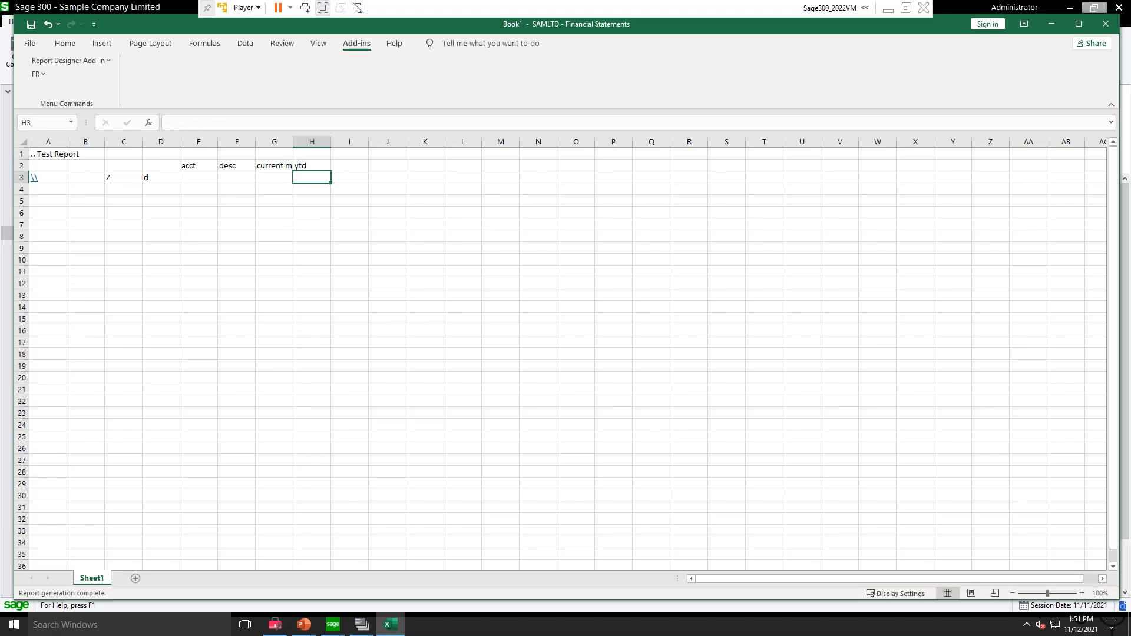
{"action": "left_click_drag", "start_coordinate": [295, 143], "coordinate": [323, 142]}
Step: Paste an FRACCT function with the field ACCTFMTTD (Account Number) into cell E3 using FR Paste
{"action": "left_click", "coordinate": [189, 179]}
{"action": "left_click", "coordinate": [39, 75]}
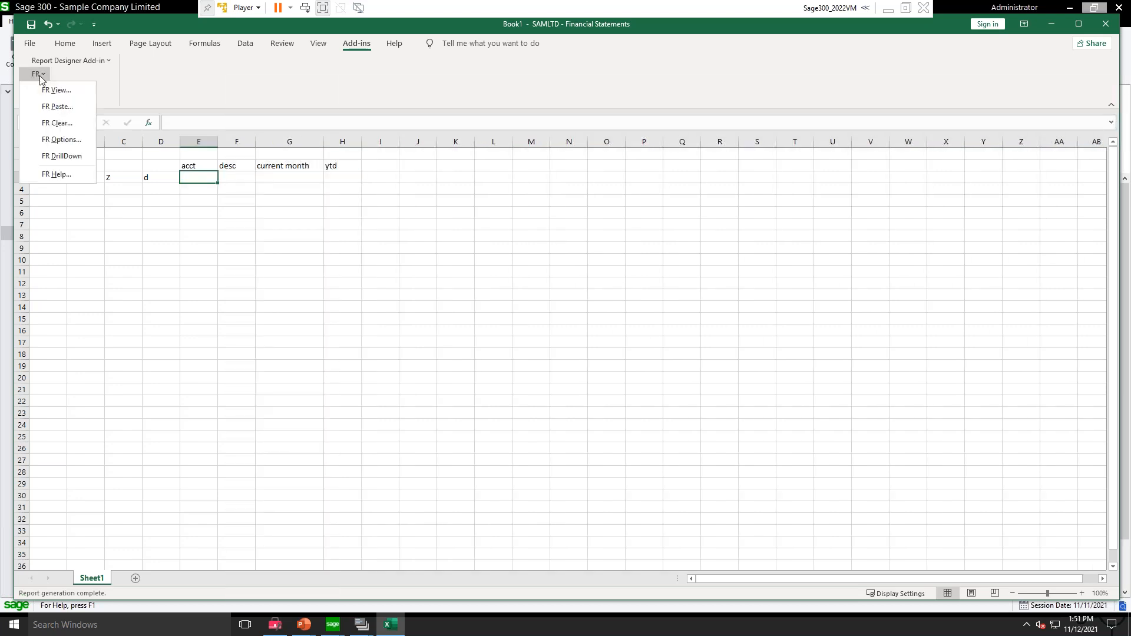
{"action": "left_click", "coordinate": [50, 110]}
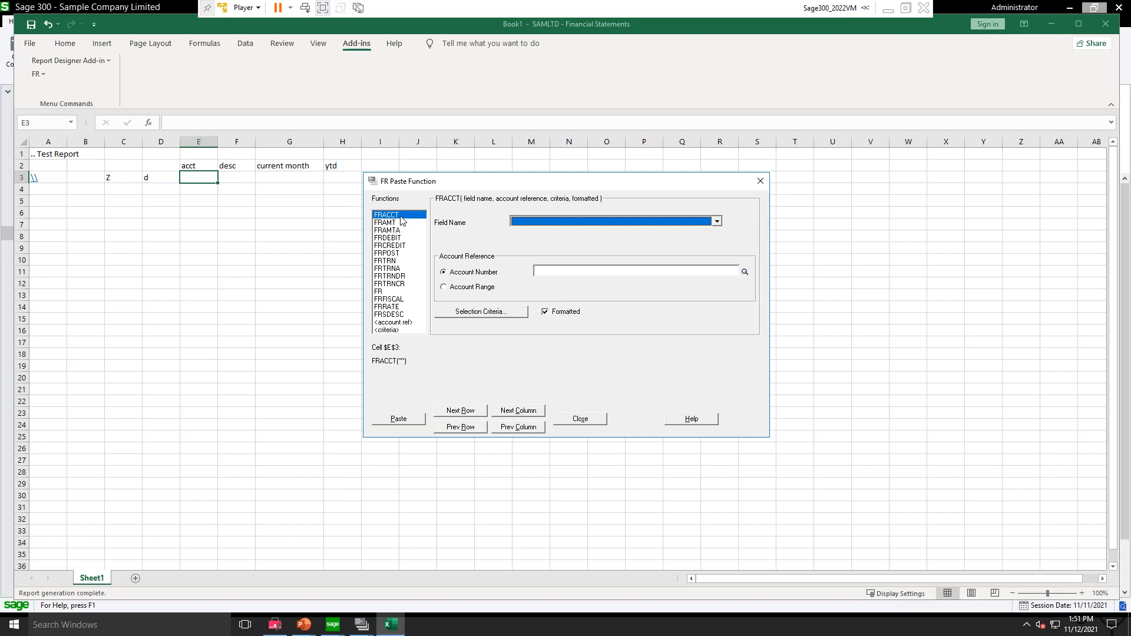
{"action": "left_click", "coordinate": [552, 222]}
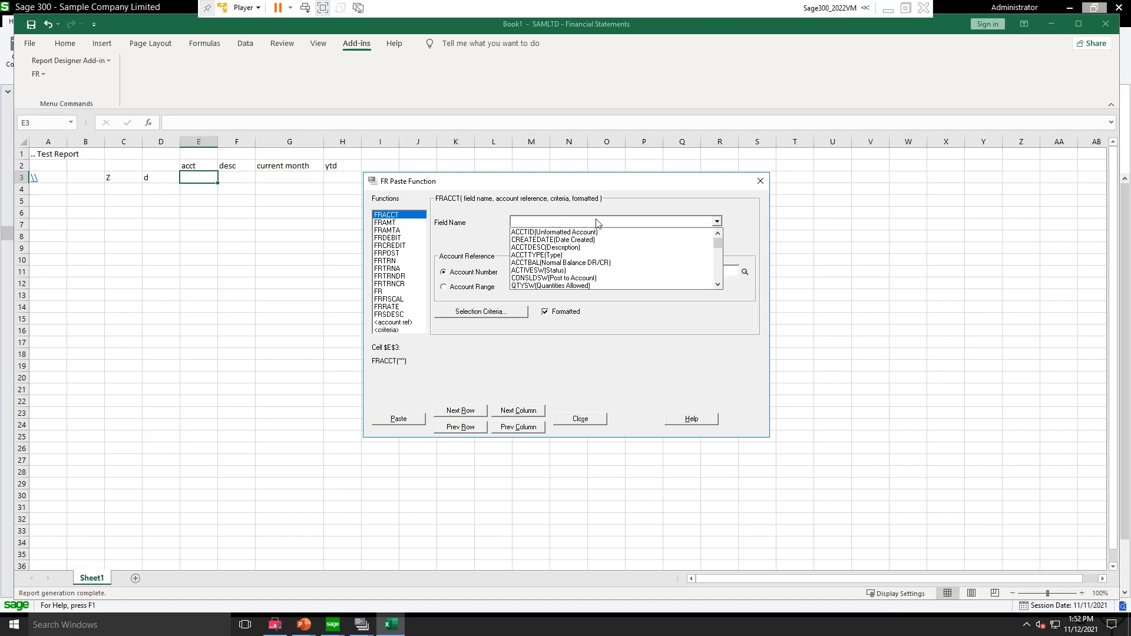
{"action": "scroll", "coordinate": [609, 259], "scroll_direction": "down", "scroll_amount": 3}
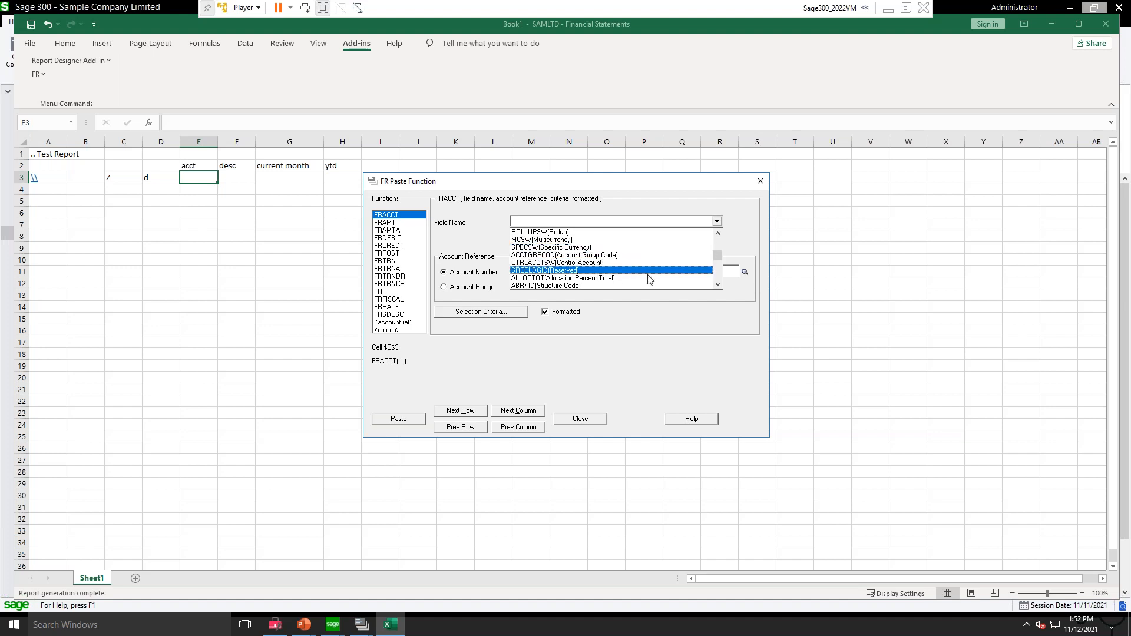
{"action": "scroll", "coordinate": [653, 271], "scroll_direction": "down", "scroll_amount": 1}
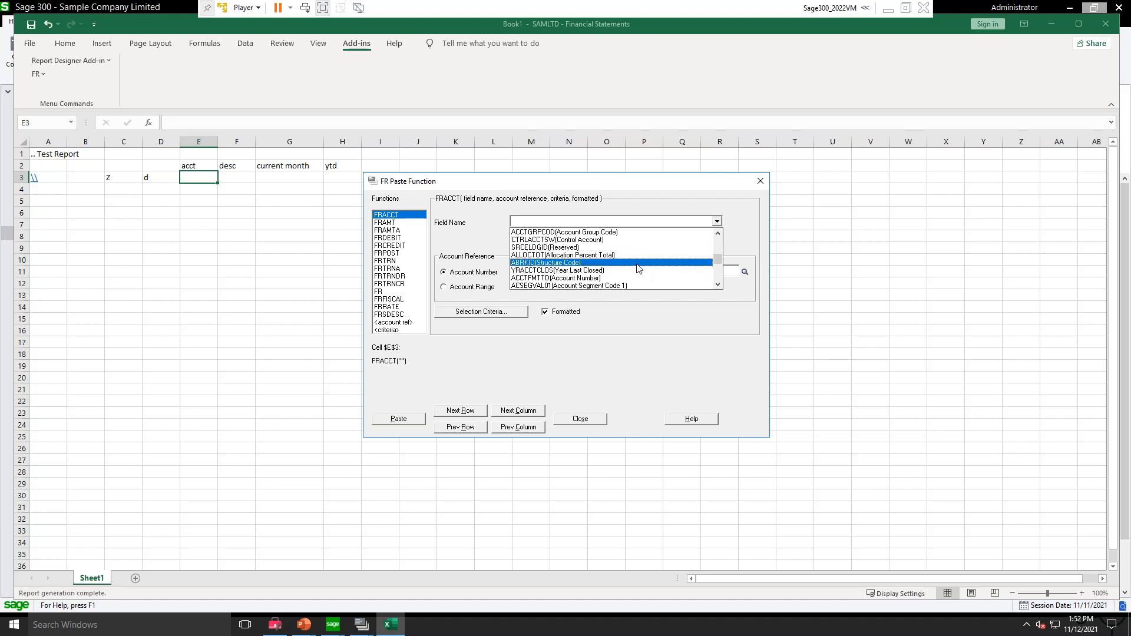
{"action": "left_click", "coordinate": [560, 279]}
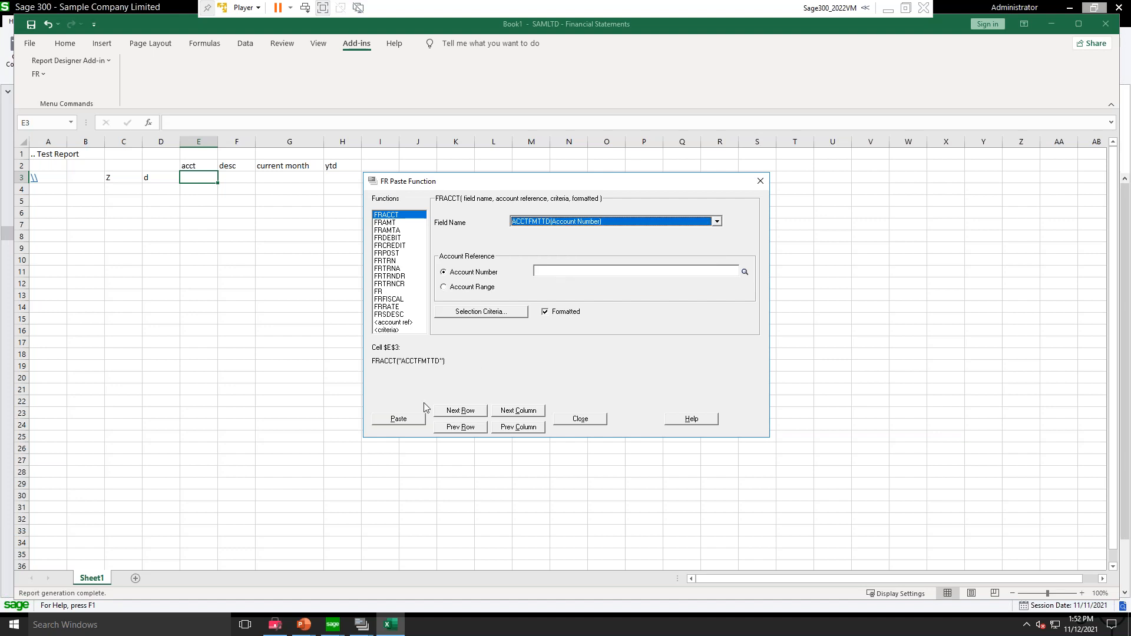
{"action": "left_click", "coordinate": [388, 422]}
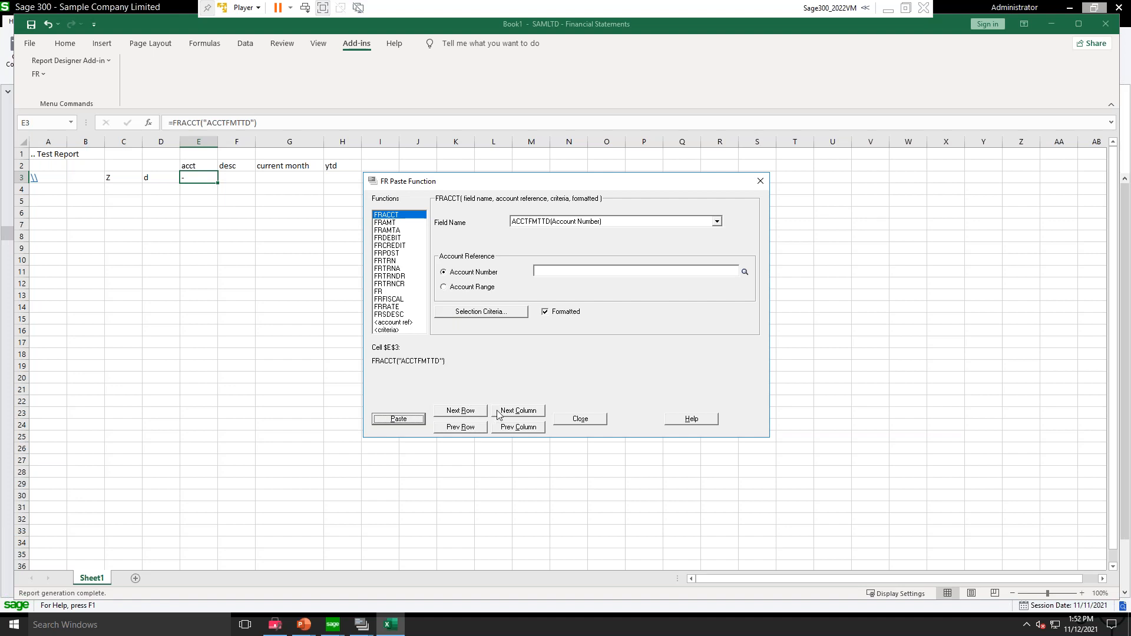
Step: Paste an FRACCT function with the field ACCTDESC (Description) into cell F3
{"action": "left_click", "coordinate": [519, 416]}
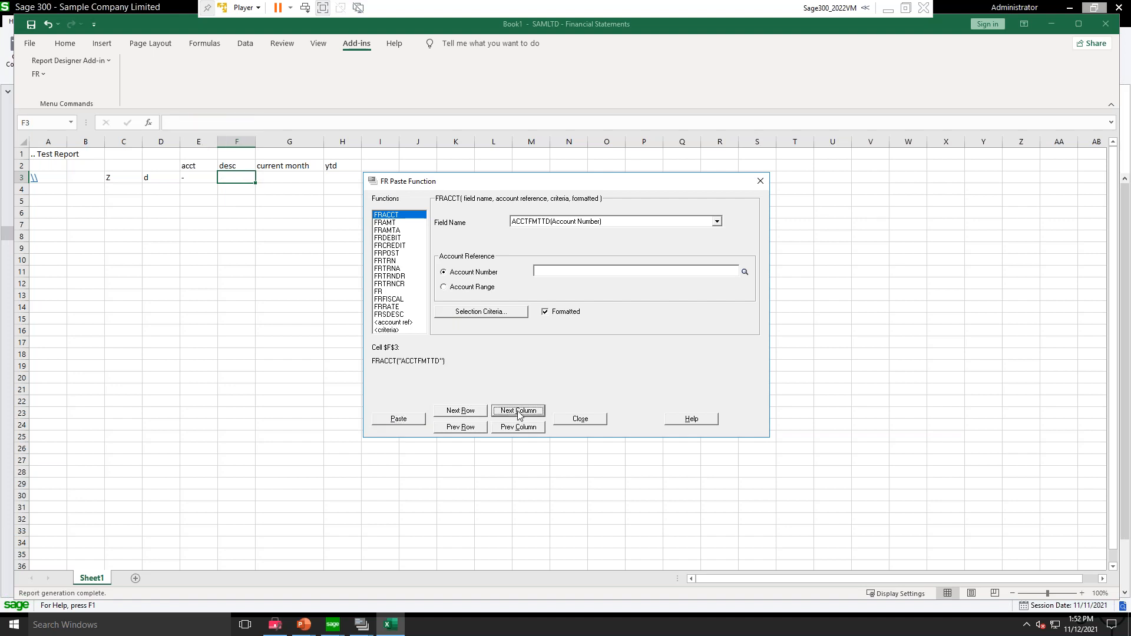
{"action": "left_click", "coordinate": [613, 219]}
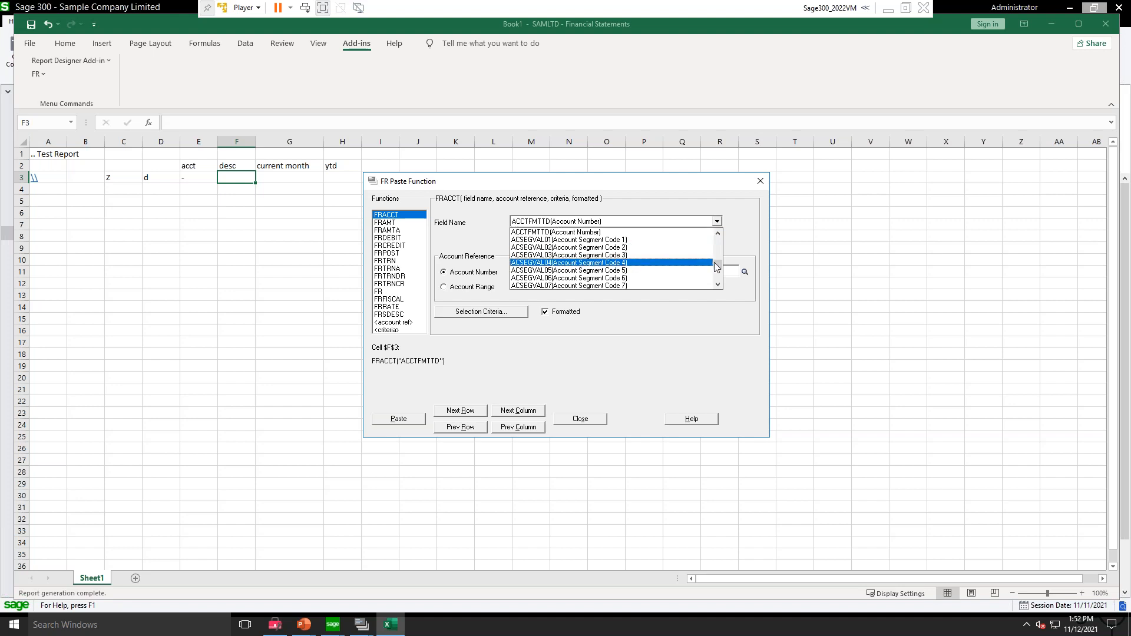
{"action": "scroll", "coordinate": [718, 246], "scroll_direction": "down", "scroll_amount": 3}
{"action": "left_click_drag", "start_coordinate": [717, 246], "coordinate": [717, 222]}
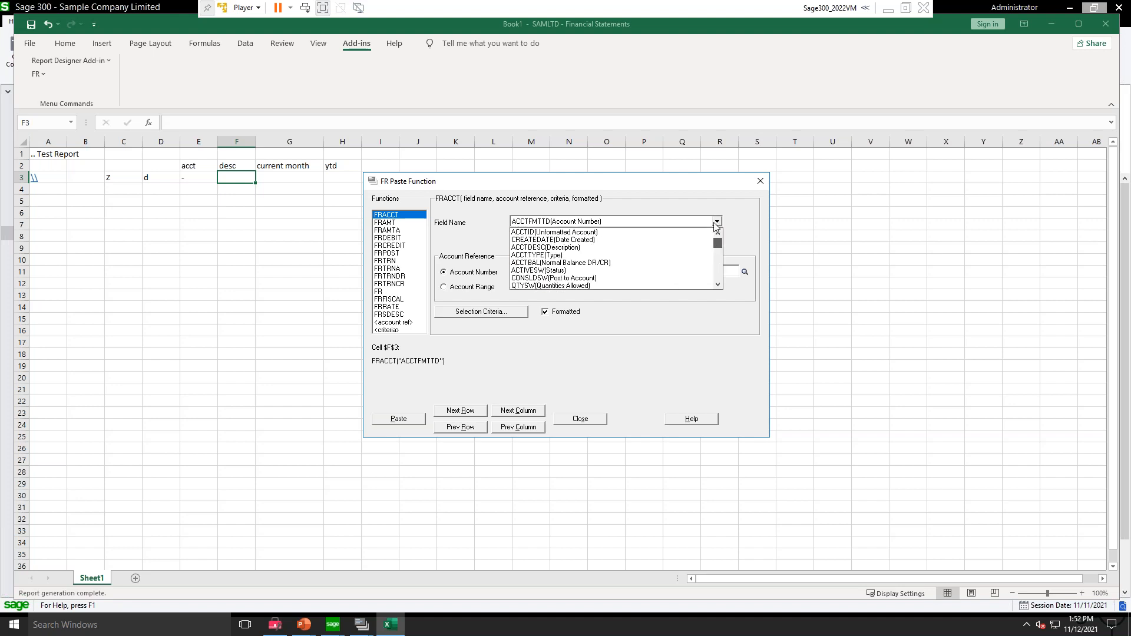
{"action": "left_click", "coordinate": [576, 247]}
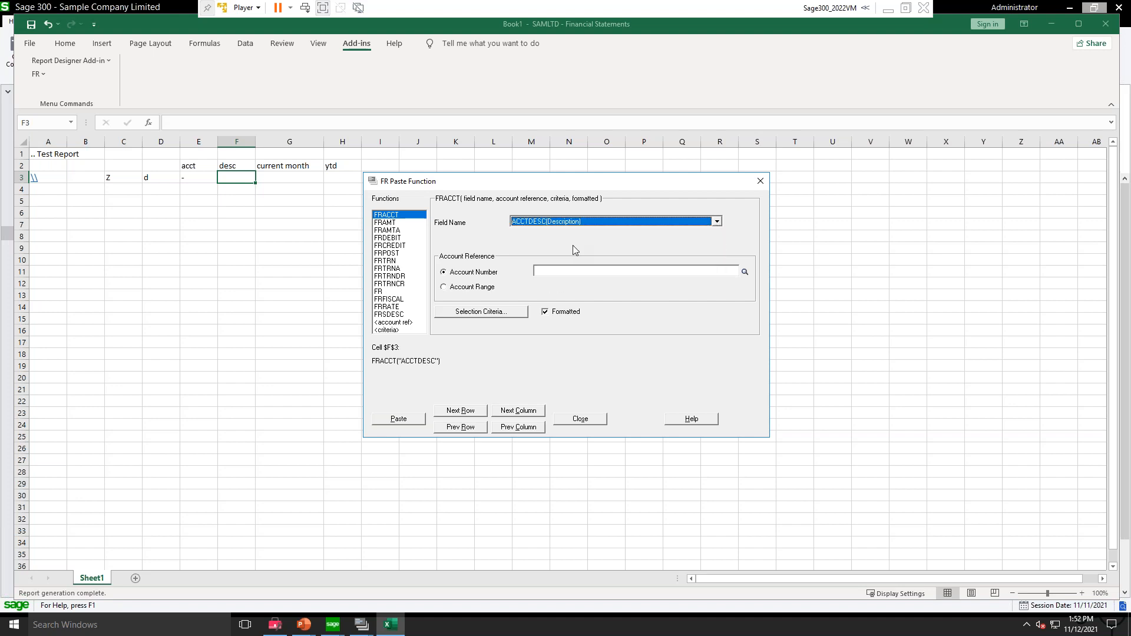
{"action": "left_click", "coordinate": [399, 419]}
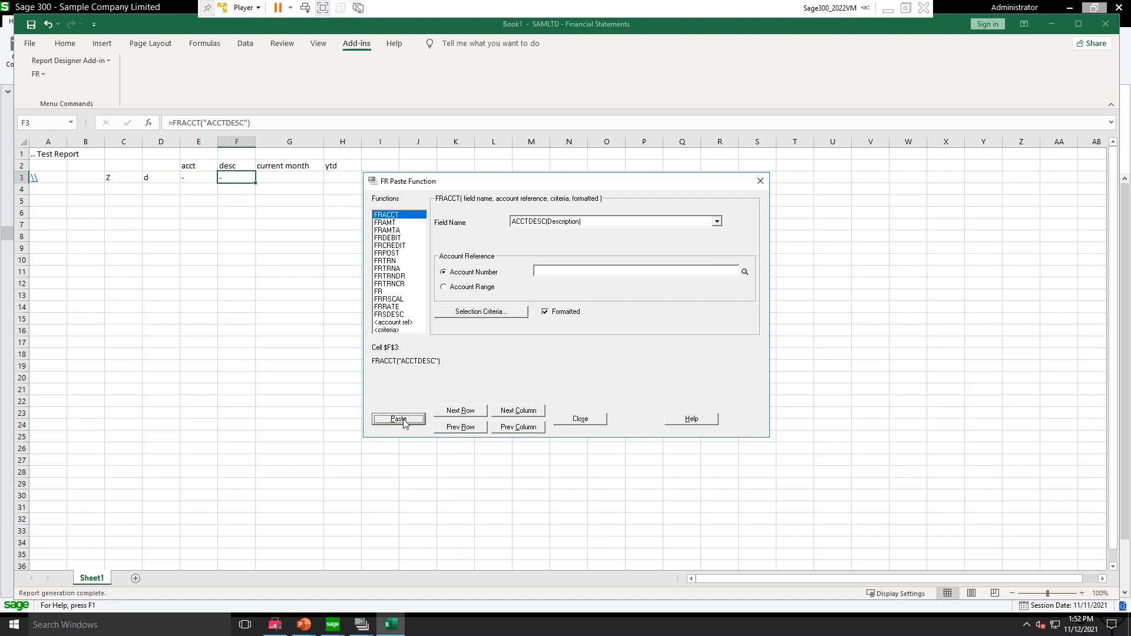
Step: Paste an FRAMTA function with the field NETP (Net Current Period) into cell G3
{"action": "left_click", "coordinate": [507, 411]}
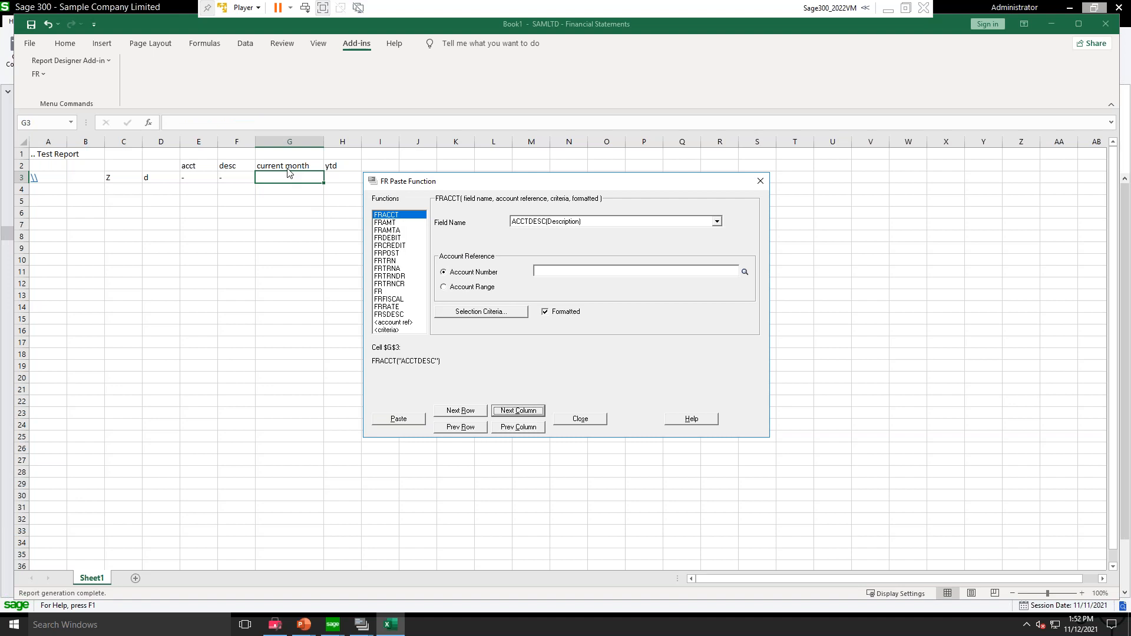
{"action": "left_click", "coordinate": [393, 231]}
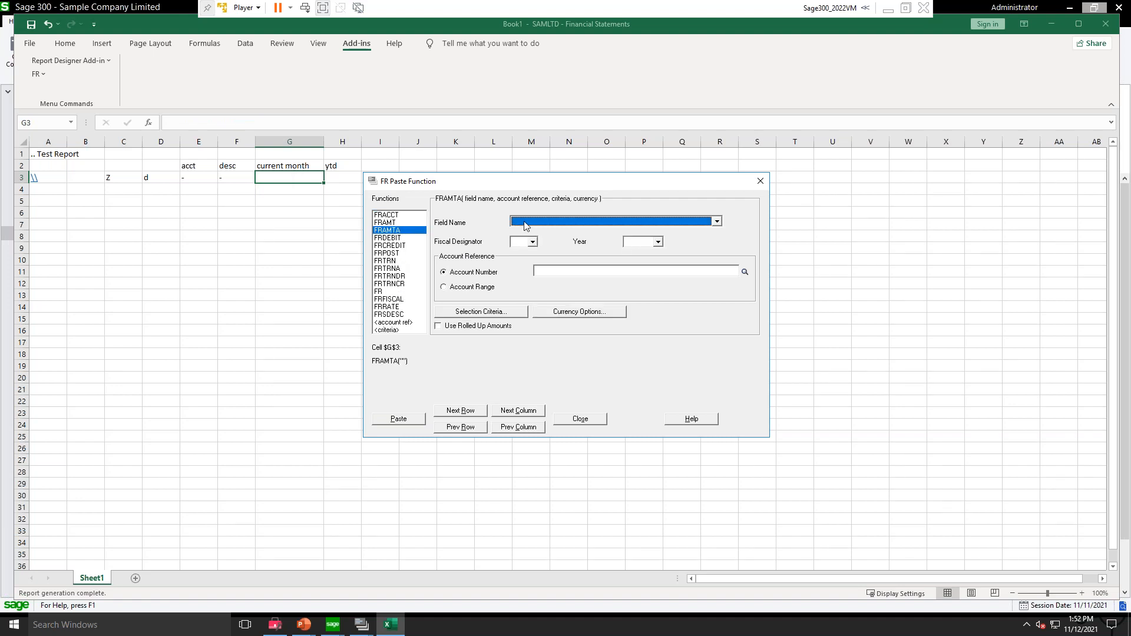
{"action": "left_click", "coordinate": [565, 222]}
{"action": "scroll", "coordinate": [613, 273], "scroll_direction": "down", "scroll_amount": 2}
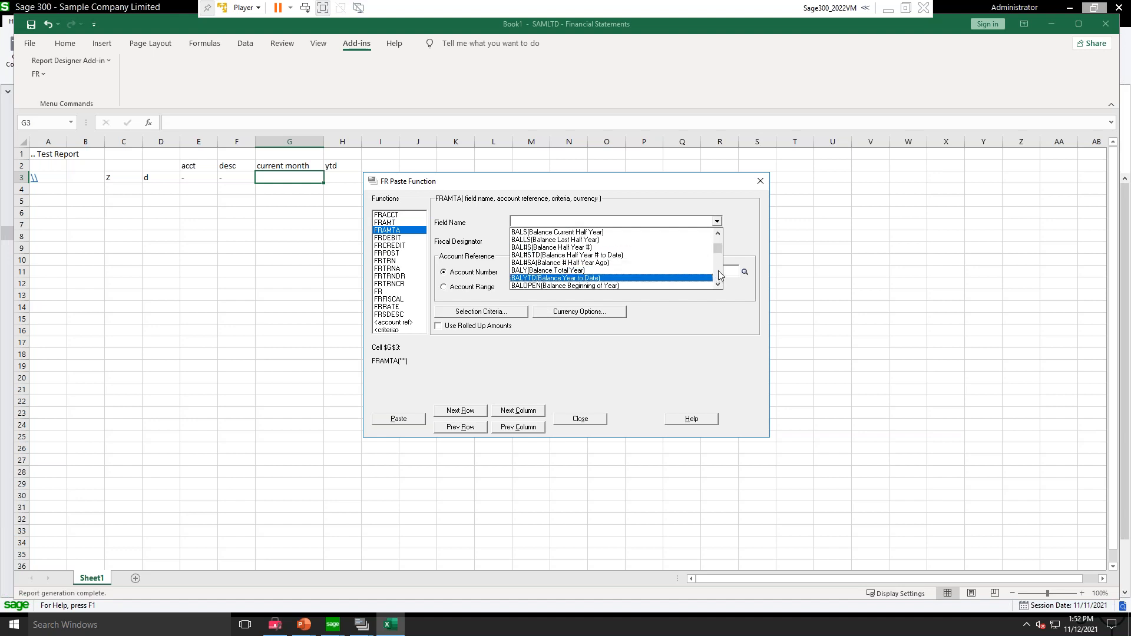
{"action": "scroll", "coordinate": [720, 274], "scroll_direction": "down", "scroll_amount": 2}
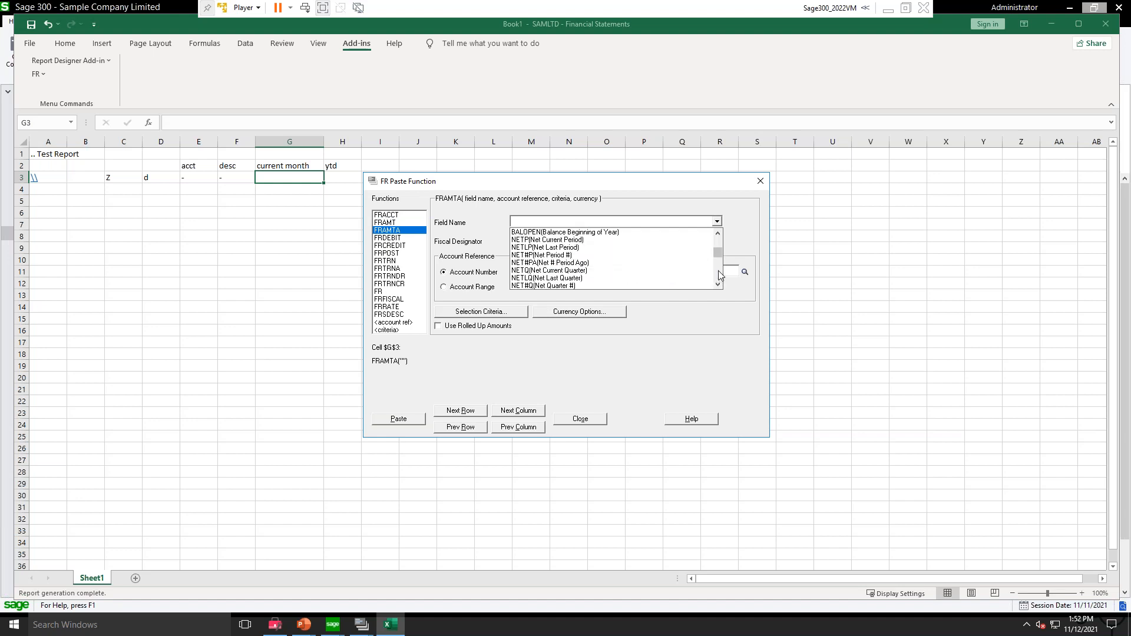
{"action": "left_click", "coordinate": [554, 240]}
{"action": "left_click", "coordinate": [401, 418]}
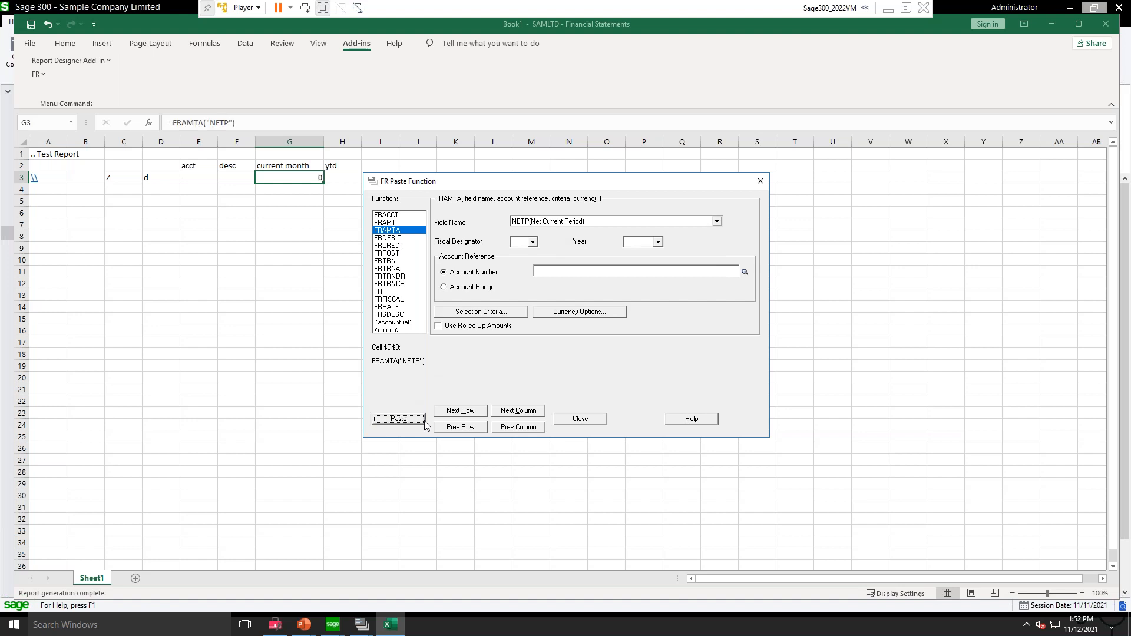
Step: Paste an FRAMTA function with the field NETYTD (Net Year to Date) into cell H3 and close the paste dialog
{"action": "left_click", "coordinate": [530, 416]}
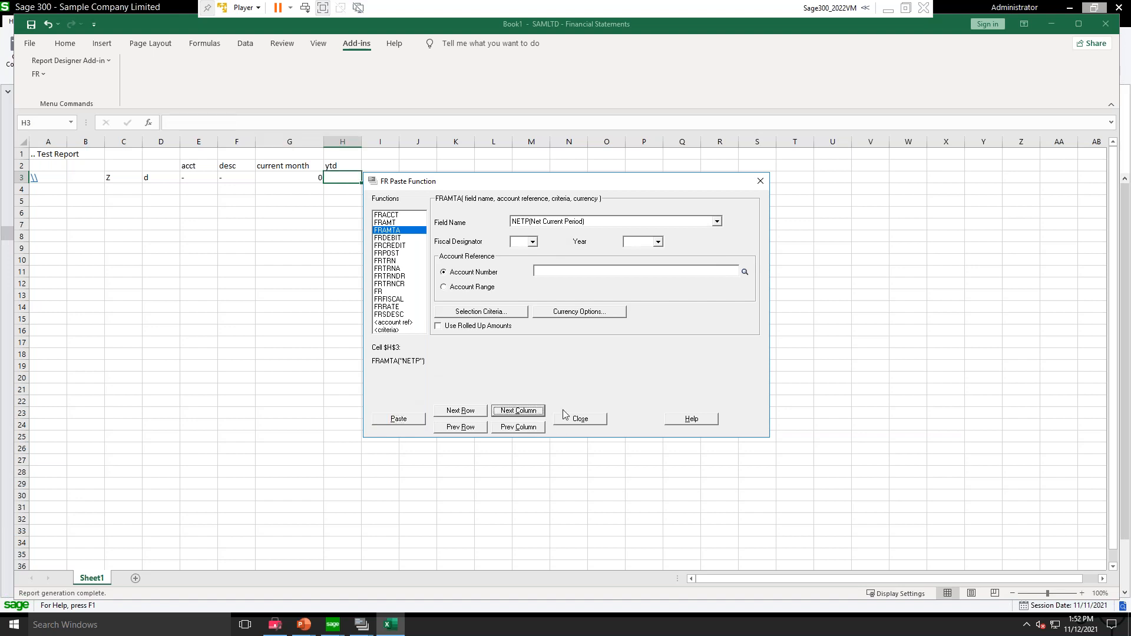
{"action": "left_click", "coordinate": [566, 221]}
{"action": "scroll", "coordinate": [578, 254], "scroll_direction": "down", "scroll_amount": 5}
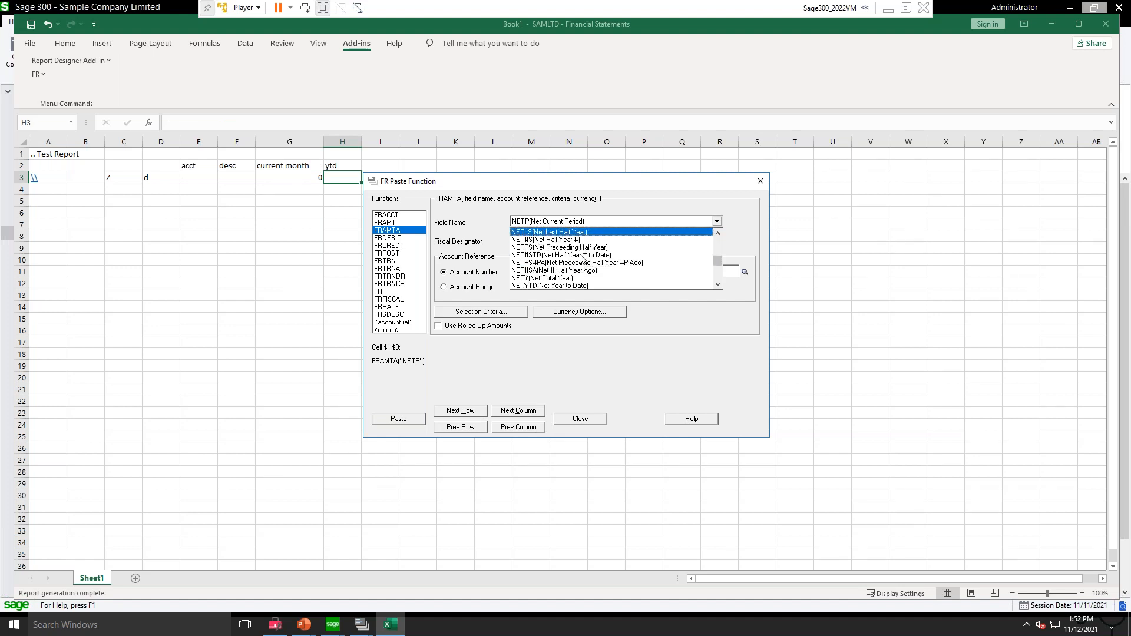
{"action": "left_click", "coordinate": [562, 286]}
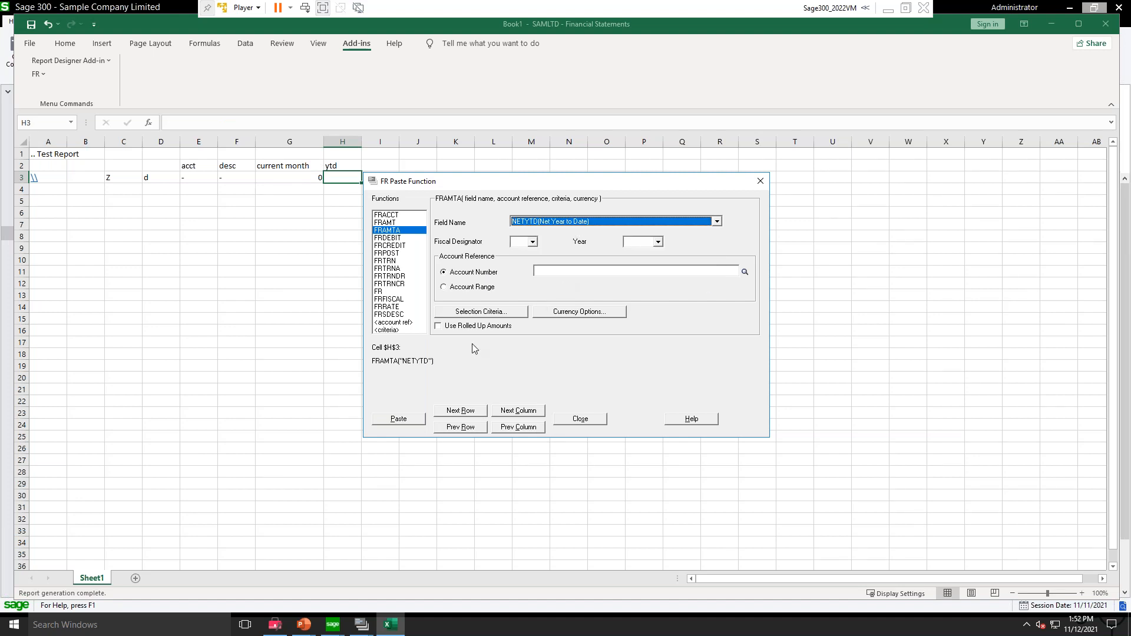
{"action": "left_click", "coordinate": [399, 419]}
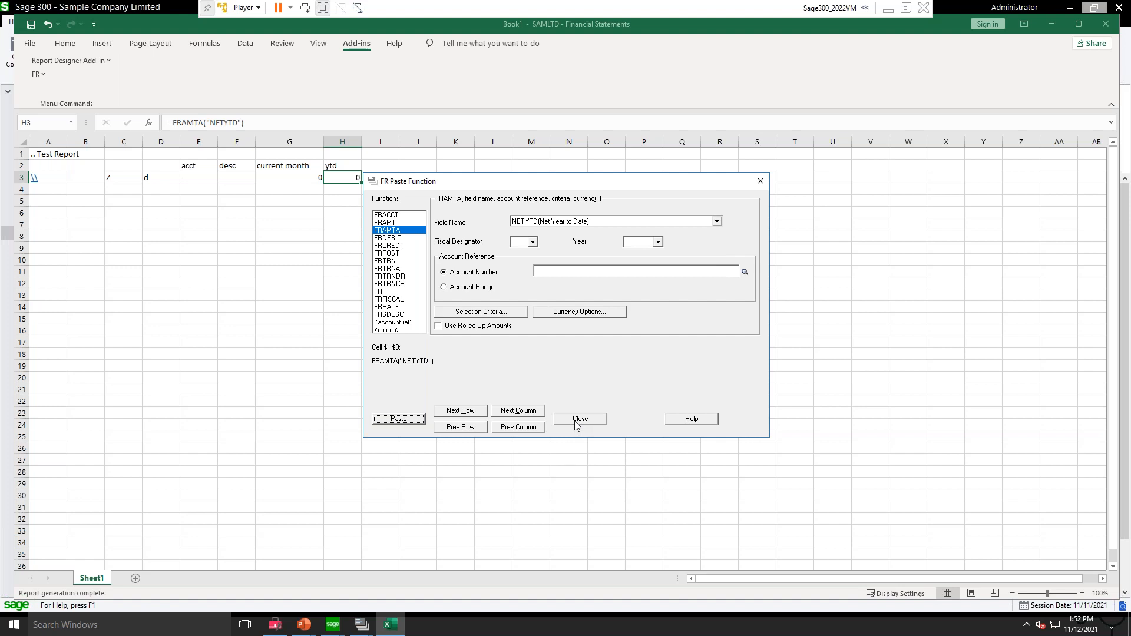
{"action": "left_click", "coordinate": [577, 421]}
Step: Enter the formula ="%%" in cell A5 of the report specification
{"action": "left_click", "coordinate": [207, 233]}
{"action": "key", "text": "Up"}
{"action": "key", "text": "Up"}
{"action": "key", "text": "Left"}
{"action": "key", "text": "Left"}
{"action": "key", "text": "Left"}
{"action": "key", "text": "Left"}
{"action": "key", "text": "Up"}
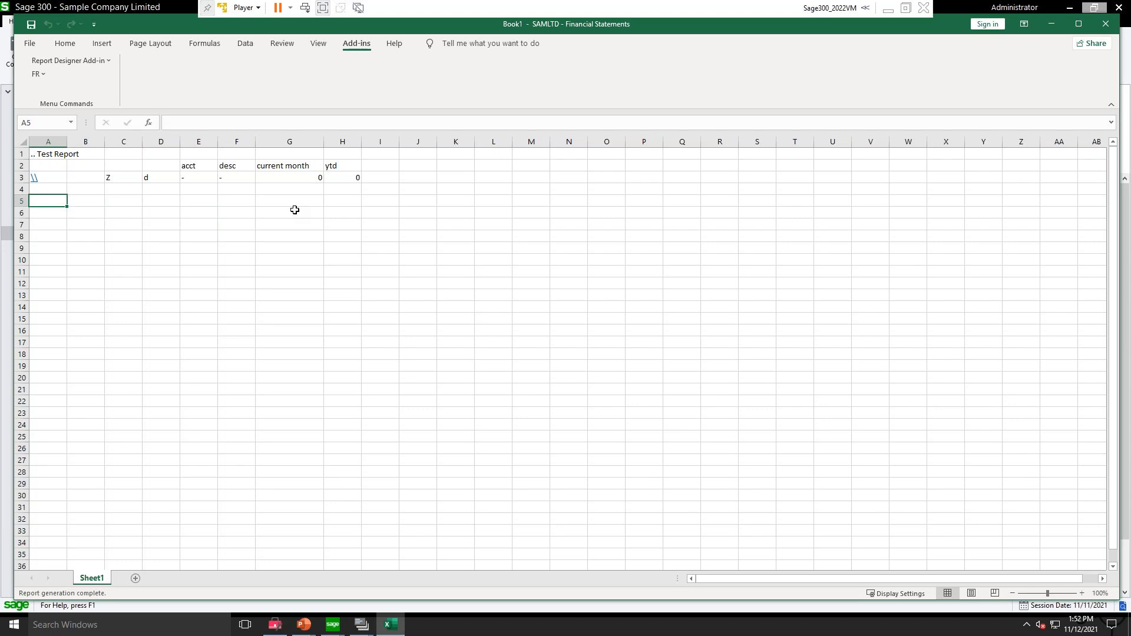
{"action": "type", "text": "="}
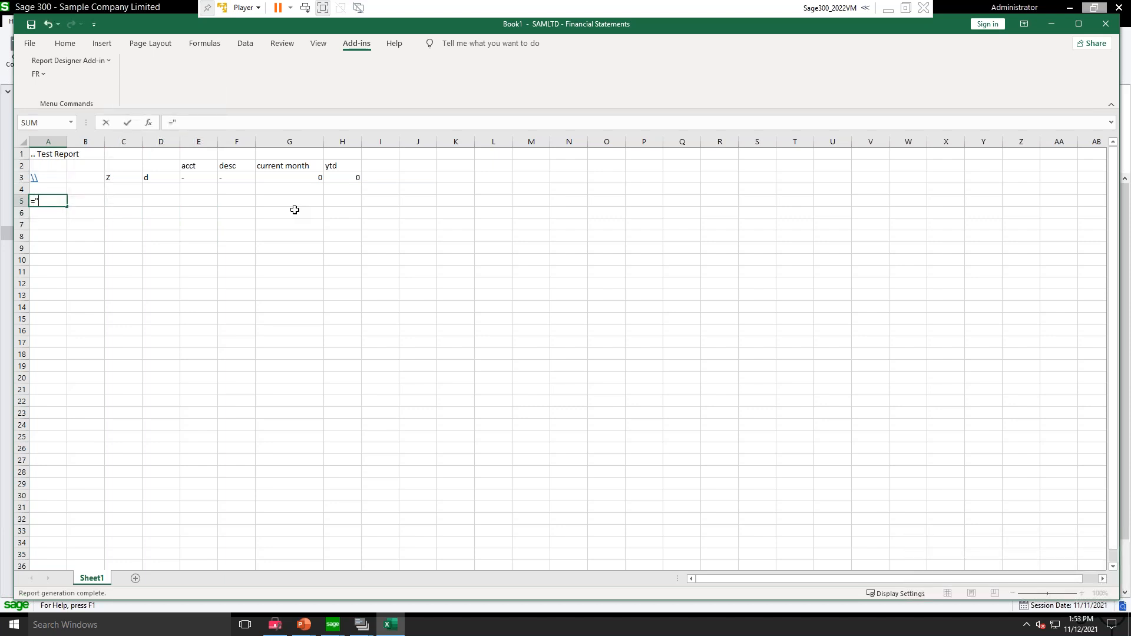
{"action": "type", "text": "\"%%\""}
{"action": "key", "text": "Return"}
{"action": "key", "text": "Up"}
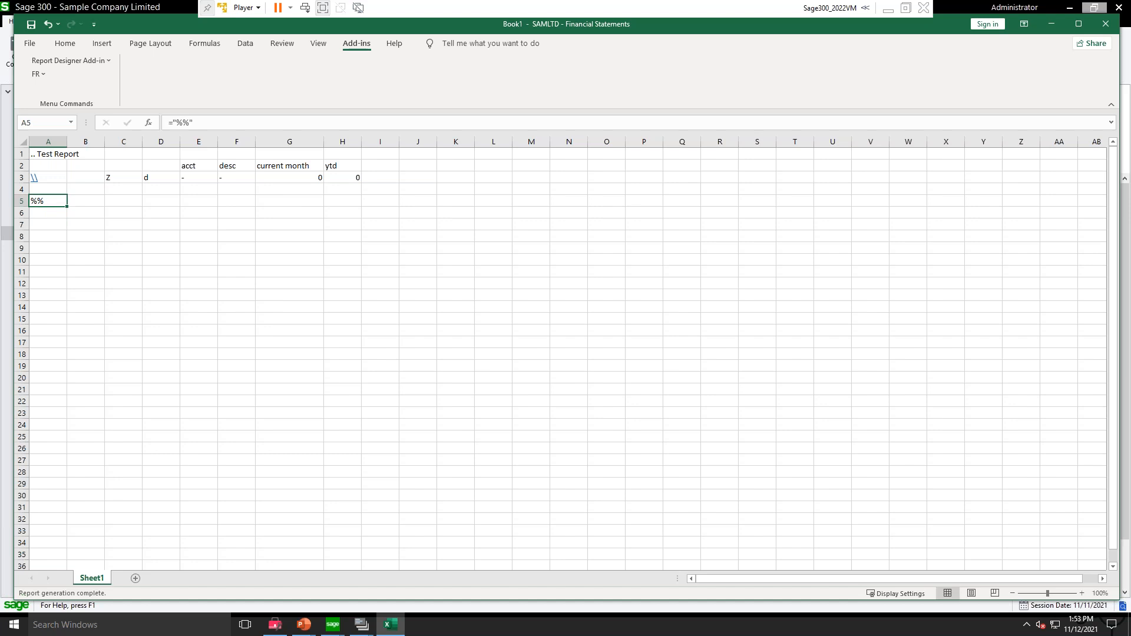
Step: Enter a backslash \ in each of cells E5, F5, G5 and H5
{"action": "key", "text": "Right"}
{"action": "key", "text": "Right"}
{"action": "key", "text": "Right"}
{"action": "key", "text": "Right"}
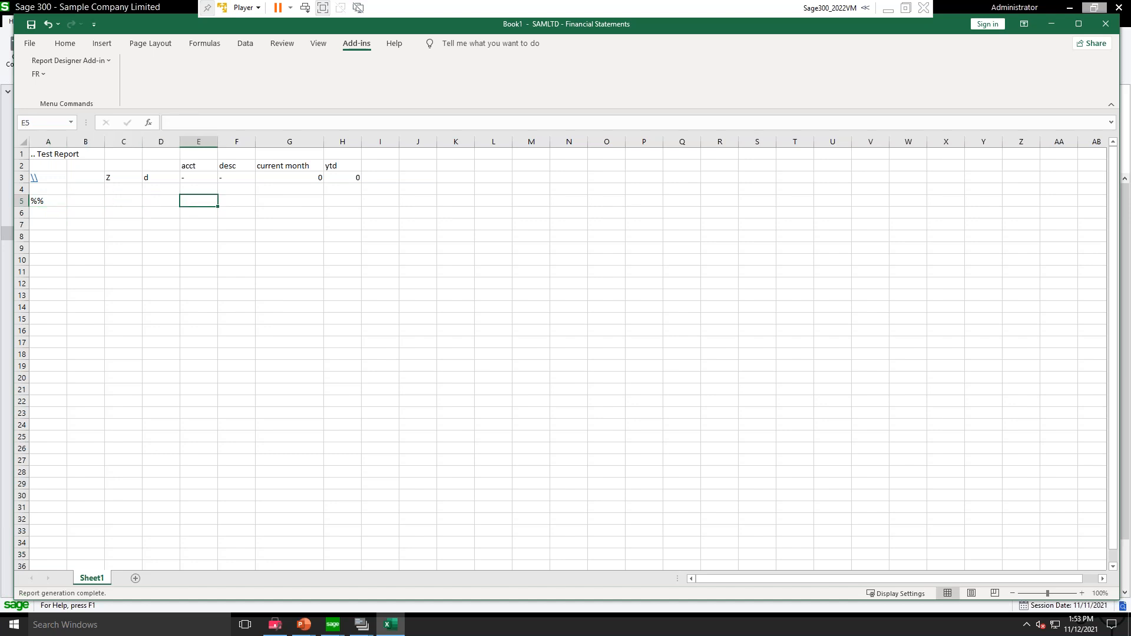
{"action": "type", "text": "\\"}
{"action": "key", "text": "Right"}
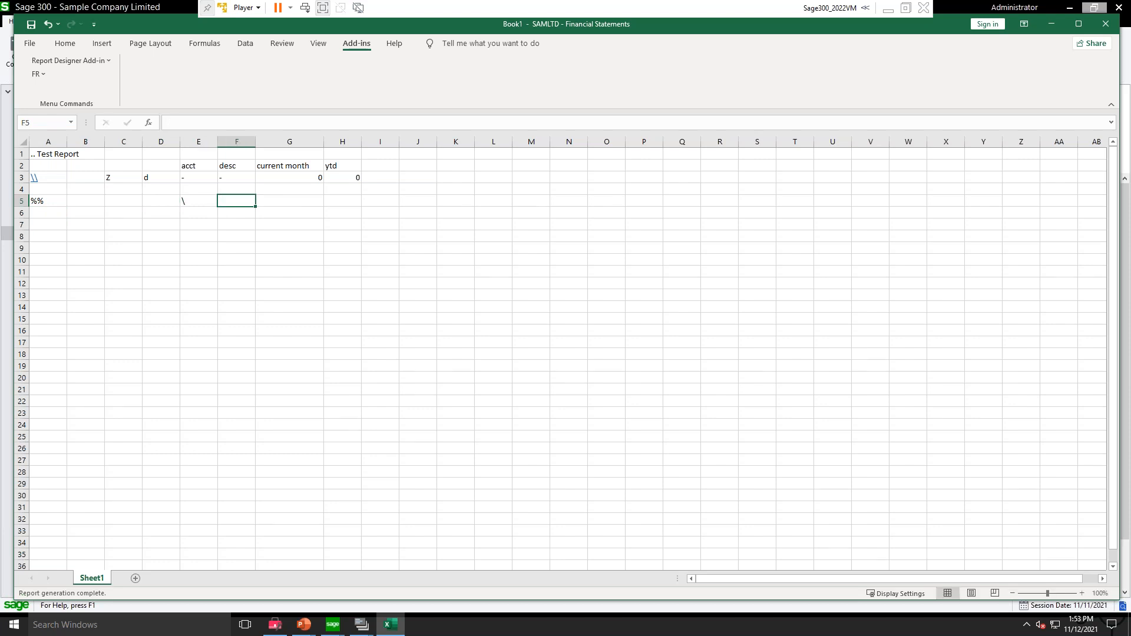
{"action": "type", "text": "\\"}
{"action": "key", "text": "Right"}
{"action": "type", "text": "\\"}
{"action": "key", "text": "Right"}
{"action": "type", "text": "\\"}
{"action": "key", "text": "Right"}
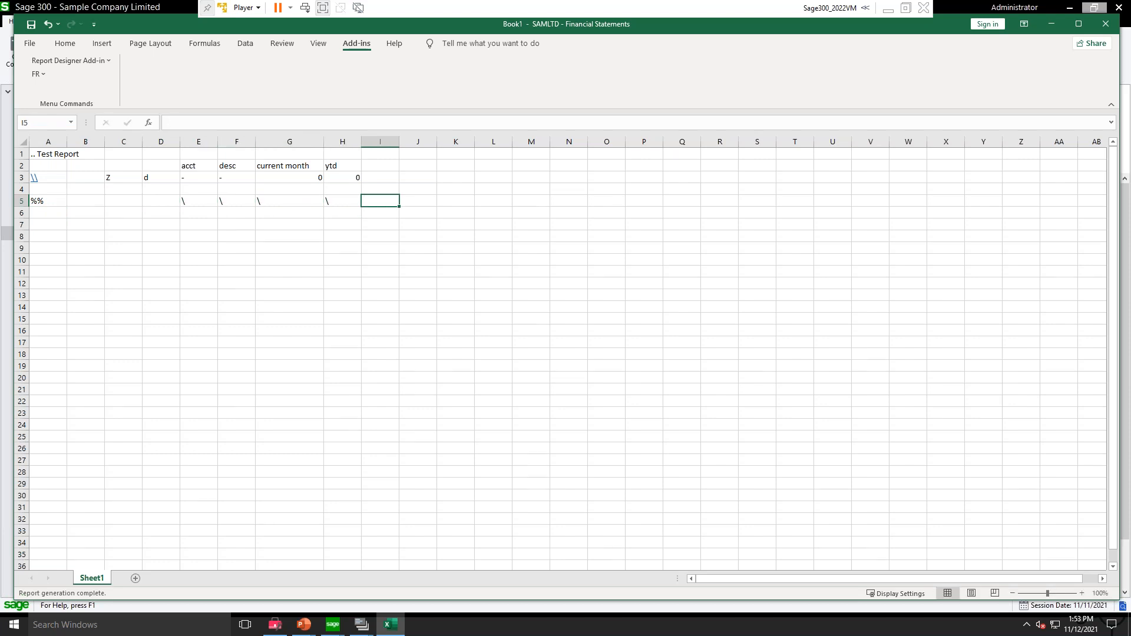
{"action": "left_click", "coordinate": [189, 200]}
{"action": "left_click", "coordinate": [187, 178]}
{"action": "left_click", "coordinate": [187, 199]}
{"action": "left_click", "coordinate": [52, 200]}
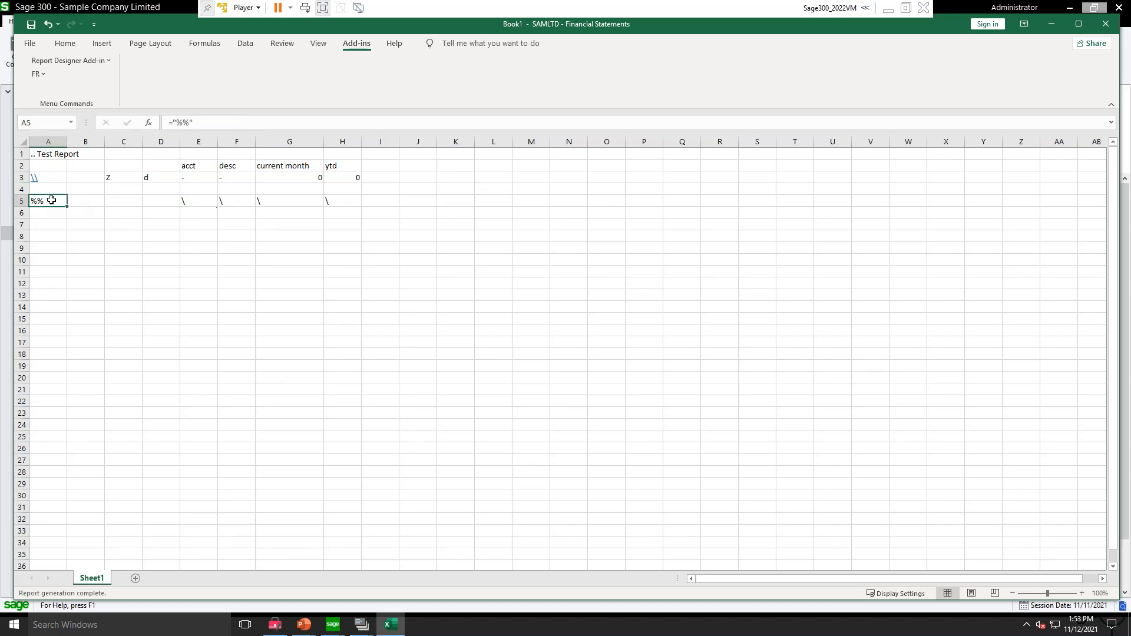
{"action": "left_click", "coordinate": [192, 203]}
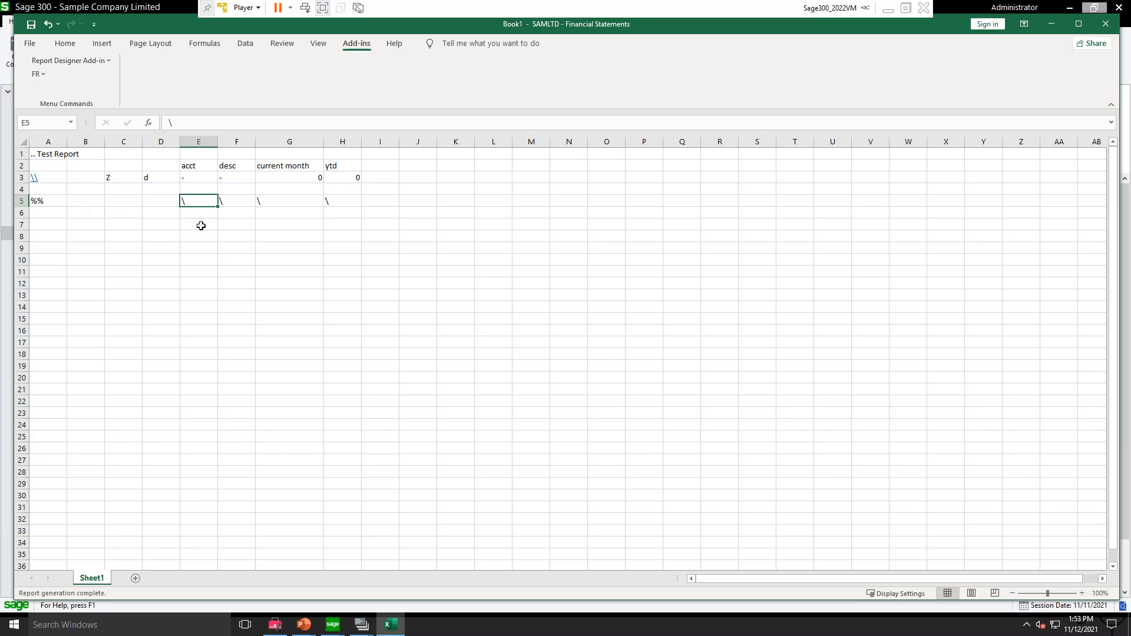
{"action": "left_click", "coordinate": [201, 225]}
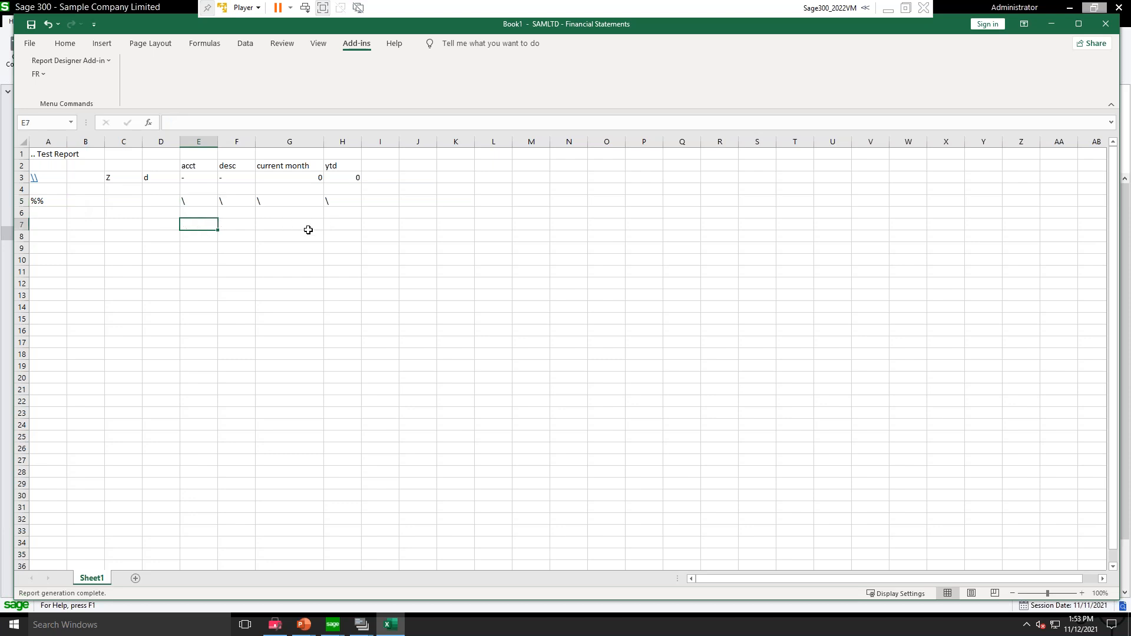
Step: Enter the formula =SUM(H5:H5) in cell H7 and copy it to cell G7
{"action": "left_click", "coordinate": [340, 222]}
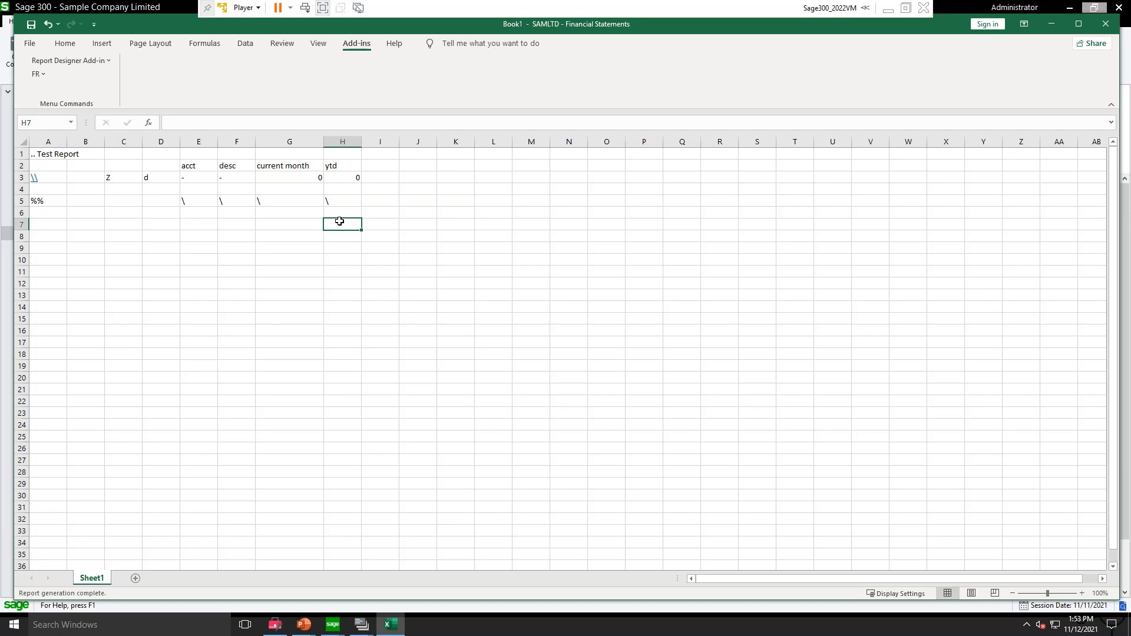
{"action": "type", "text": "=sum("}
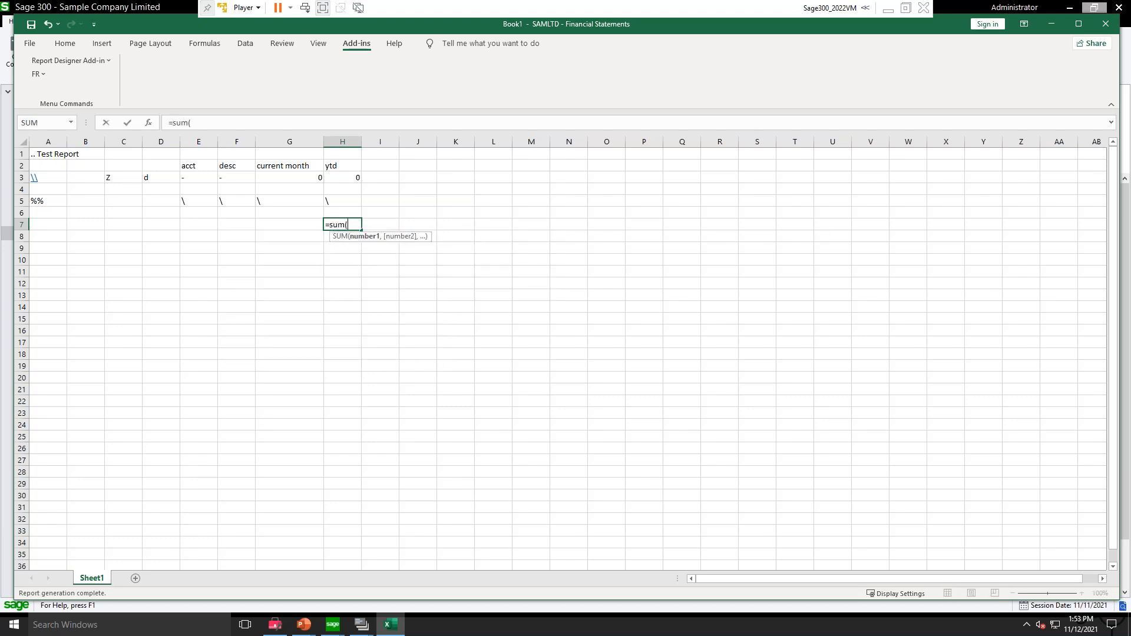
{"action": "left_click", "coordinate": [334, 201]}
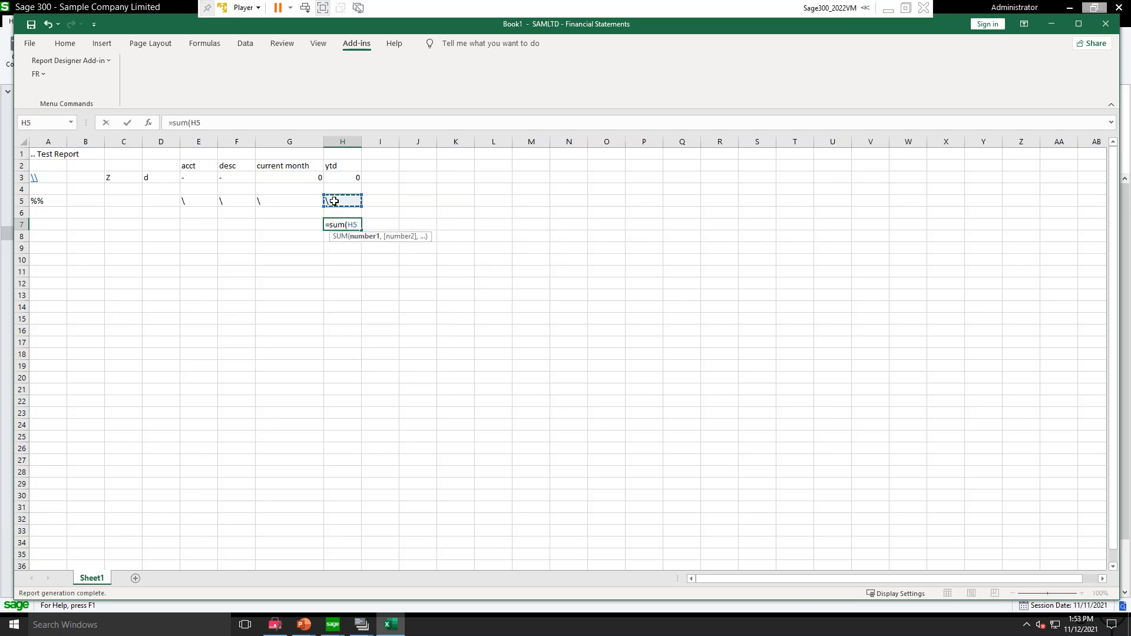
{"action": "type", "text": ":"}
{"action": "key", "text": "ctrl+Return"}
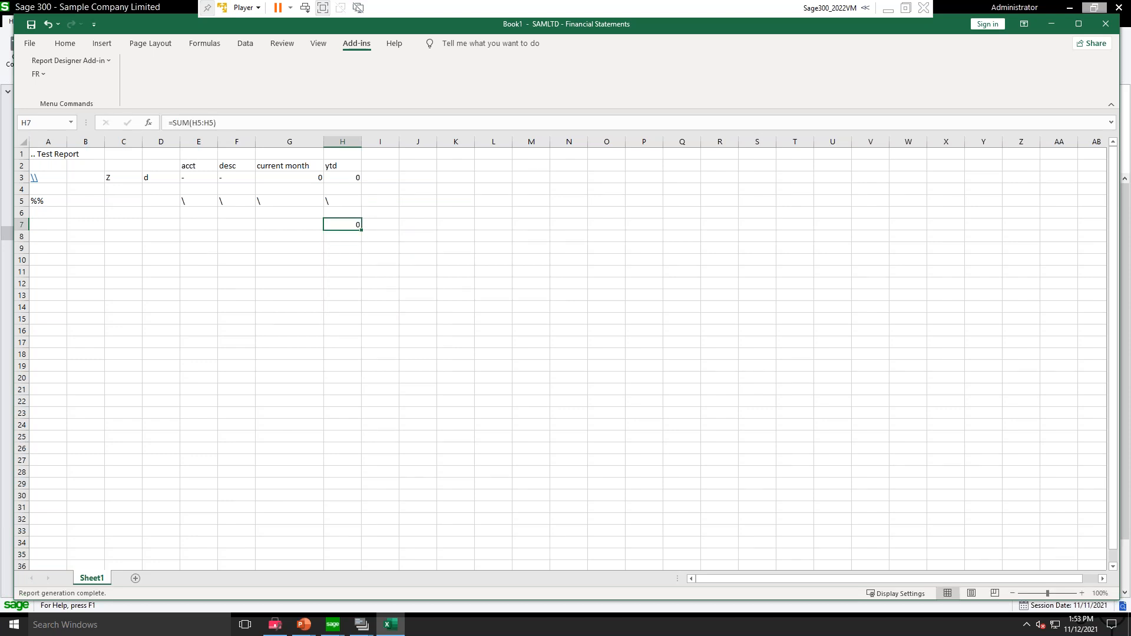
{"action": "key", "text": "ctrl+c"}
{"action": "key", "text": "Left"}
{"action": "key", "text": "Return"}
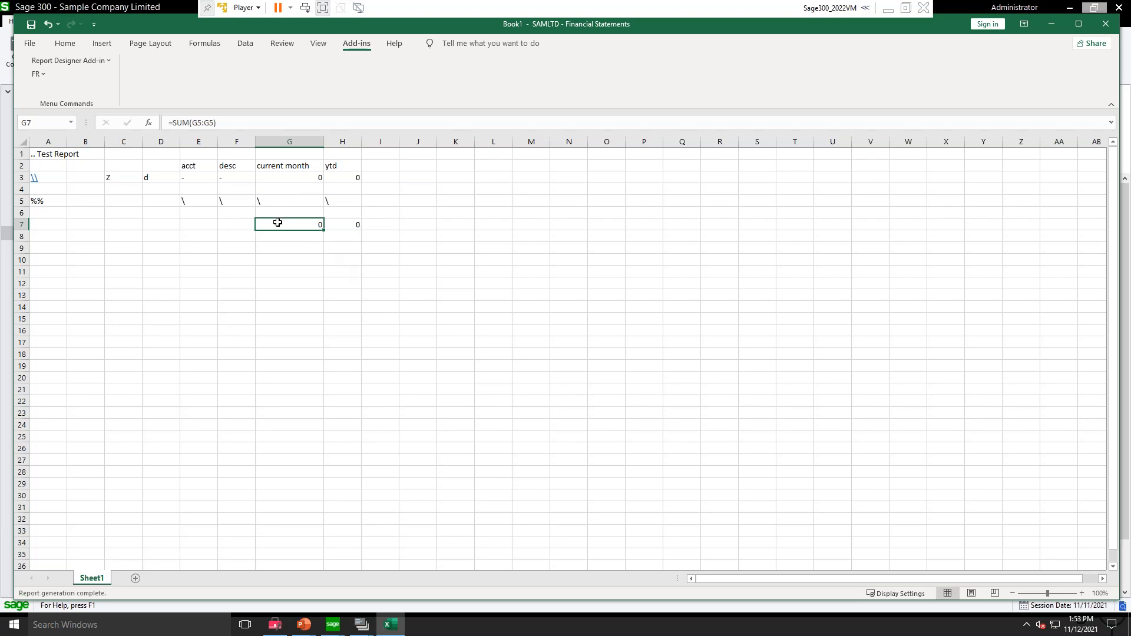
Step: Apply a Top and Bottom Border to the total cells G7:H7
{"action": "left_click", "coordinate": [336, 222], "text": "shift"}
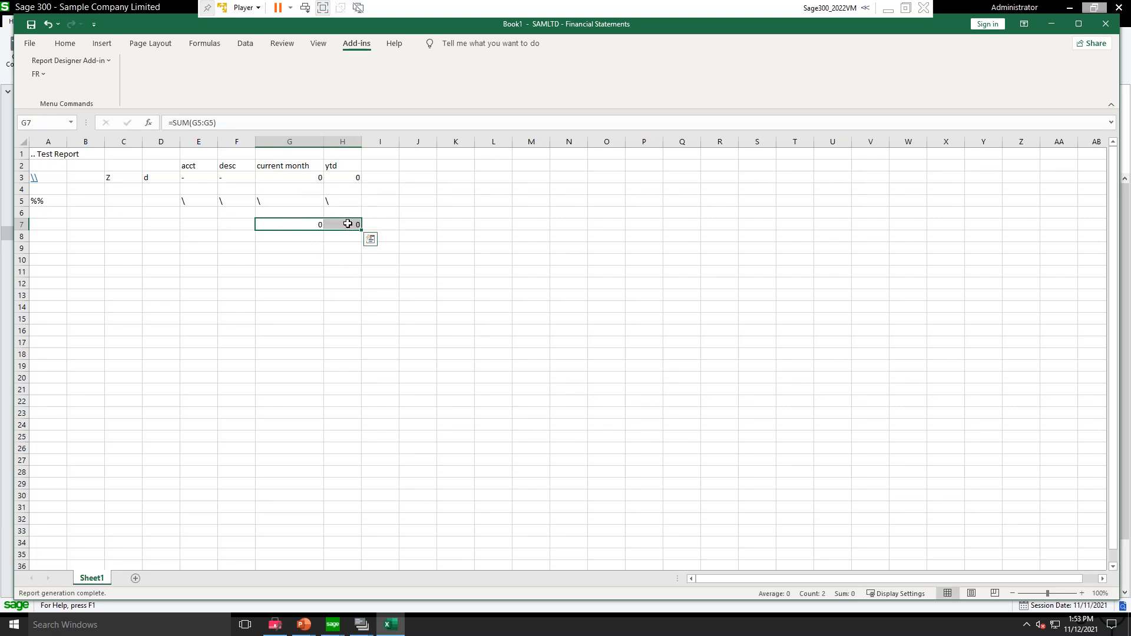
{"action": "left_click", "coordinate": [65, 43]}
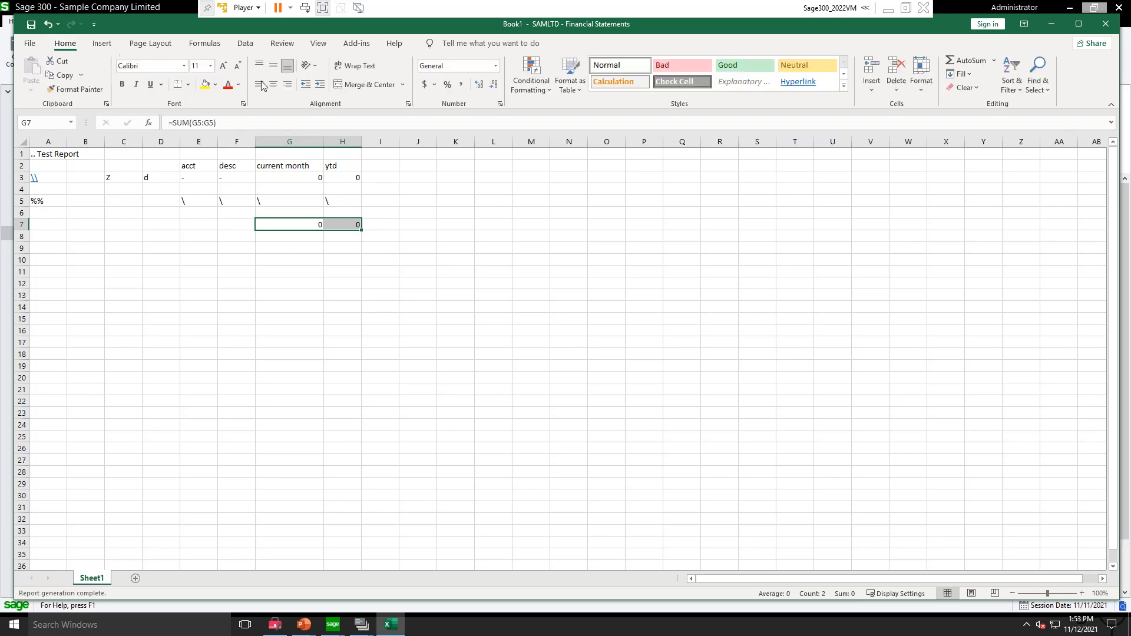
{"action": "left_click", "coordinate": [188, 85]}
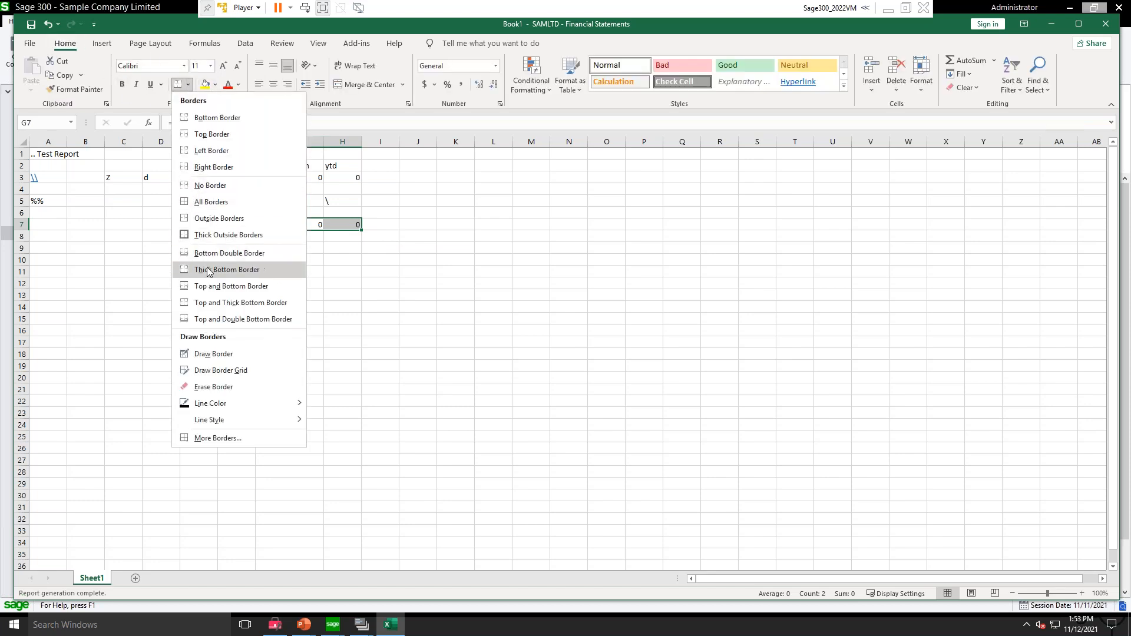
{"action": "left_click", "coordinate": [209, 286]}
Step: Format cells G5:H7 with the comma number style
{"action": "left_click", "coordinate": [297, 201]}
{"action": "left_click_drag", "start_coordinate": [297, 201], "coordinate": [352, 224]}
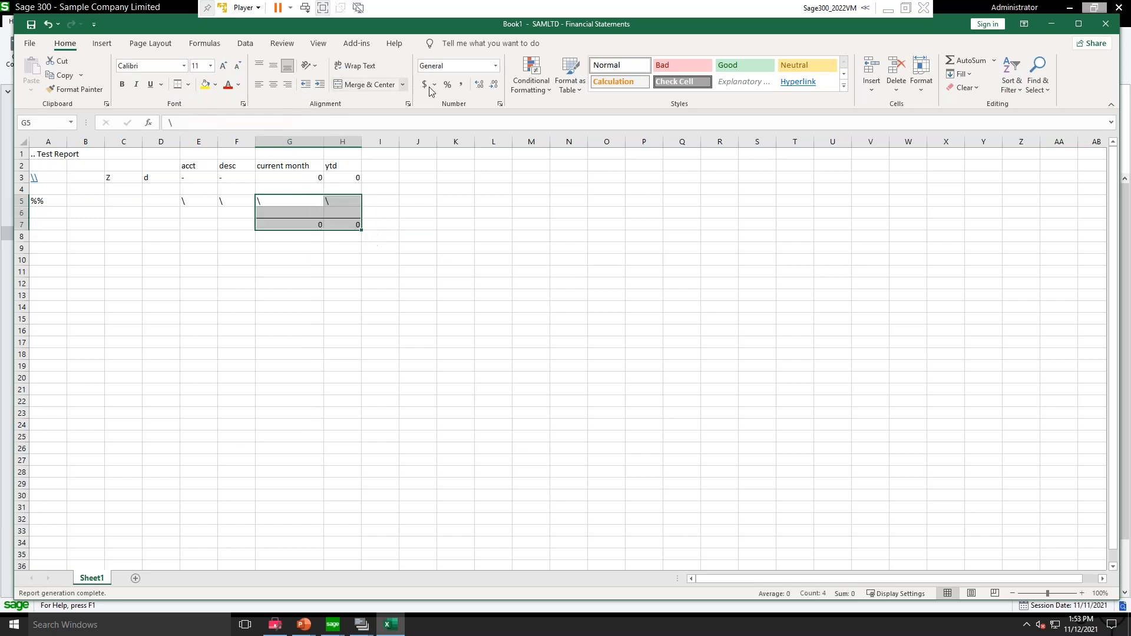
{"action": "left_click", "coordinate": [461, 85]}
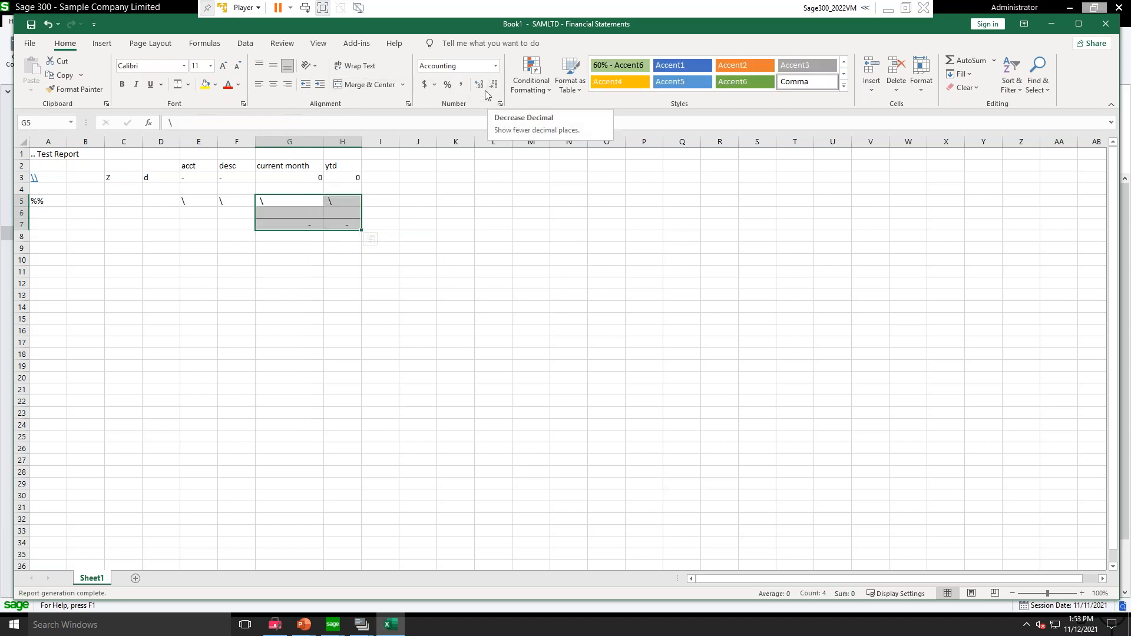
{"action": "left_click", "coordinate": [465, 281]}
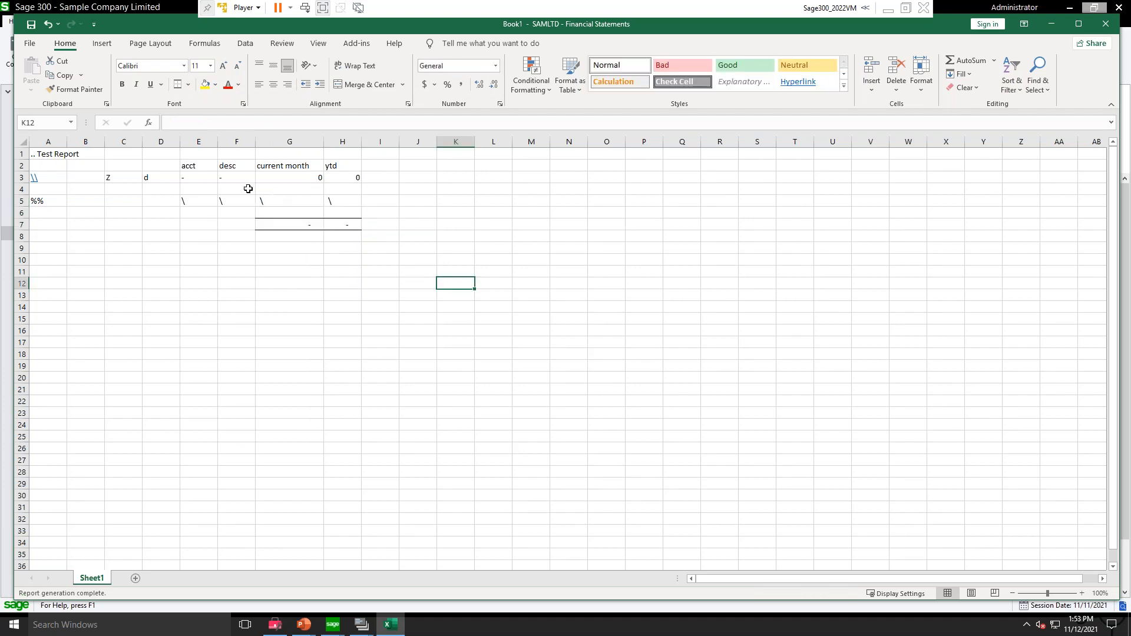
{"action": "left_click", "coordinate": [70, 122]}
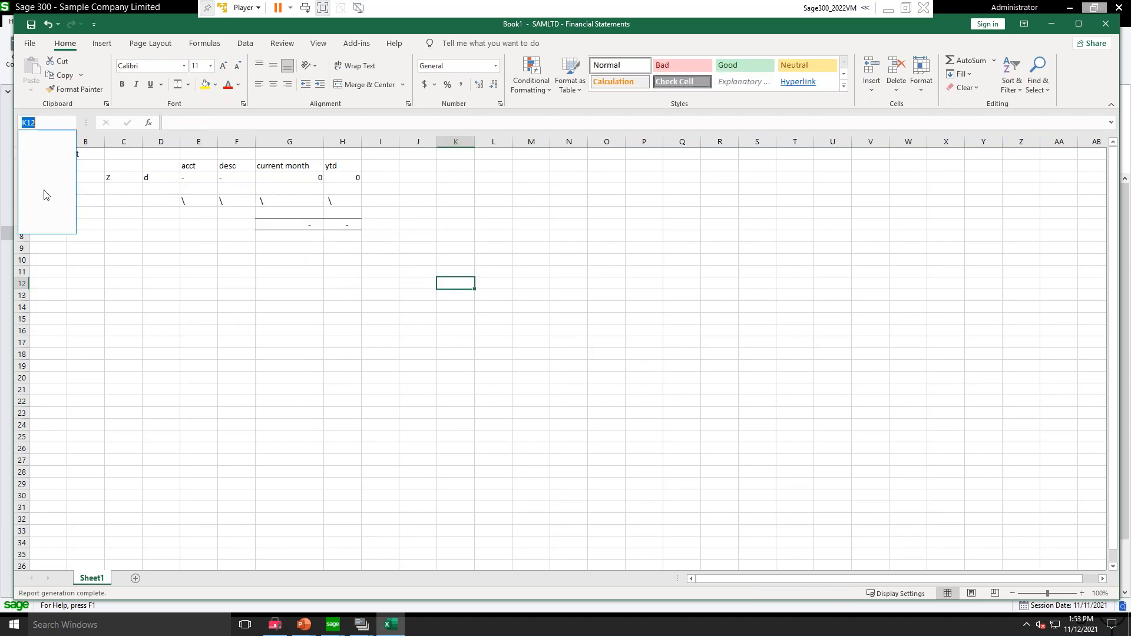
{"action": "left_click", "coordinate": [157, 290]}
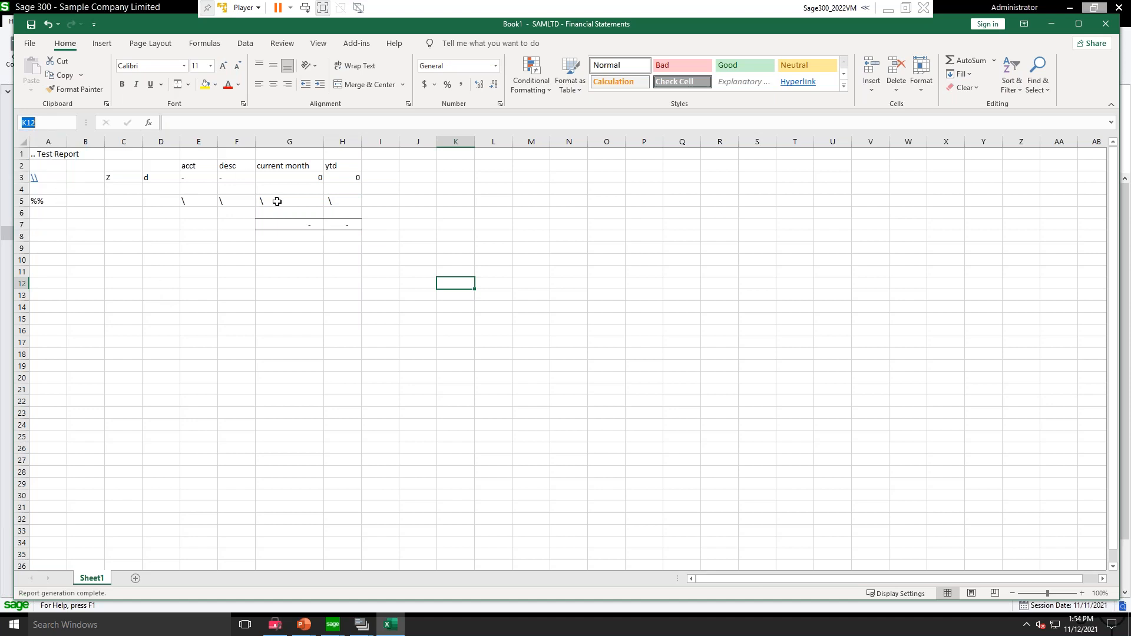
{"action": "left_click", "coordinate": [44, 151]}
{"action": "left_click_drag", "start_coordinate": [45, 151], "coordinate": [356, 224]}
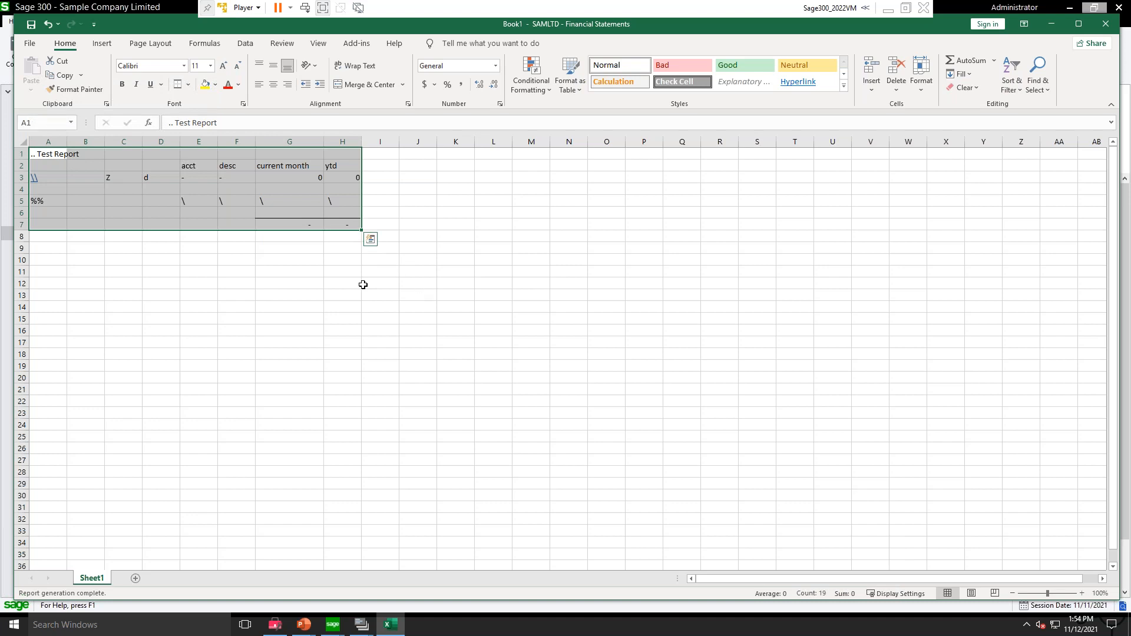
{"action": "left_click", "coordinate": [327, 281]}
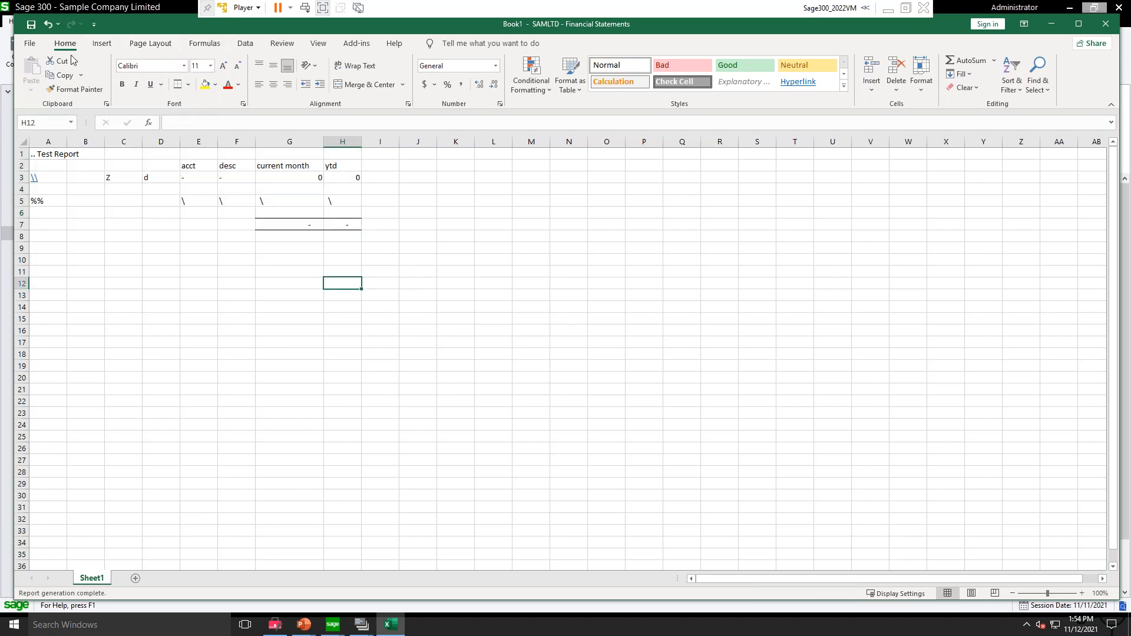
Step: Generate the report with FR View for year/period 2021-11 and autofit the width of column H
{"action": "left_click", "coordinate": [356, 44]}
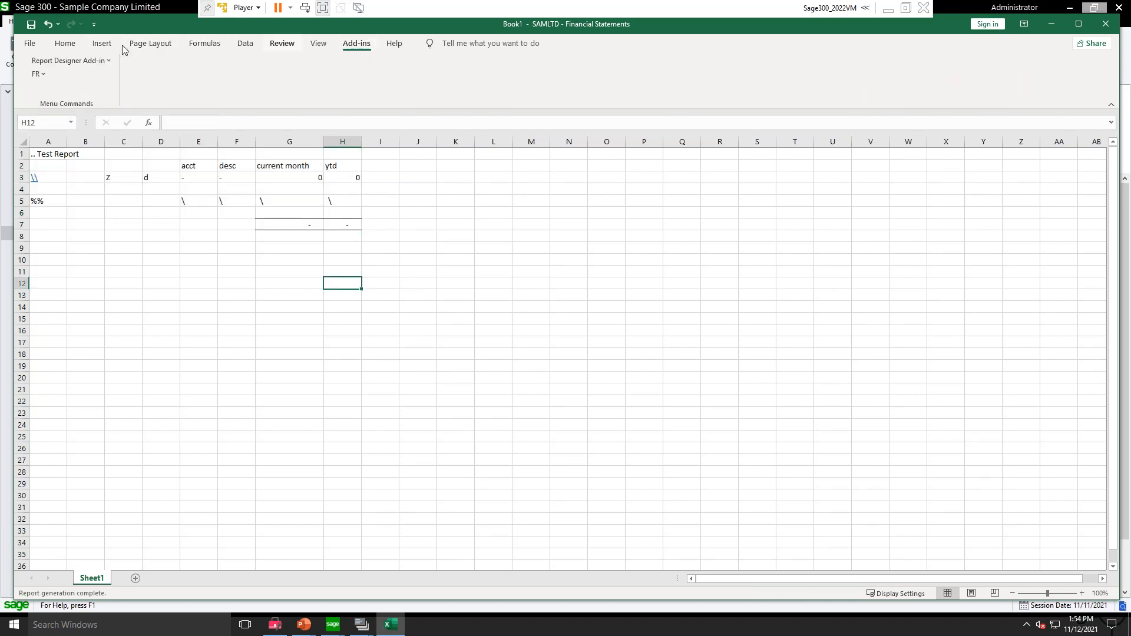
{"action": "left_click", "coordinate": [42, 74]}
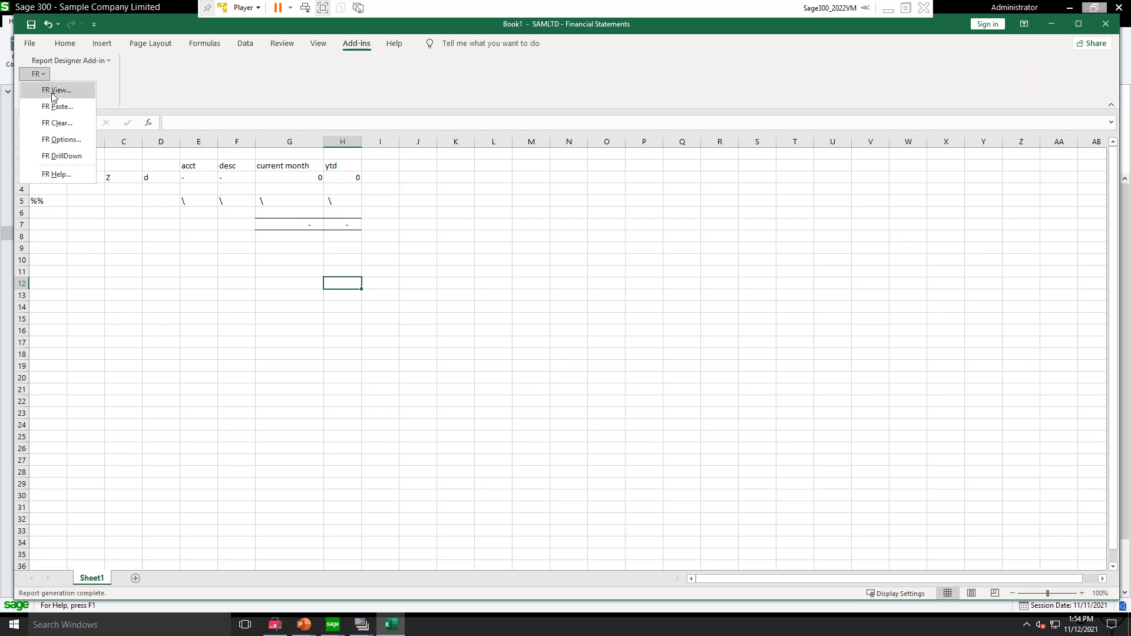
{"action": "left_click", "coordinate": [53, 93]}
{"action": "double_click", "coordinate": [480, 202]}
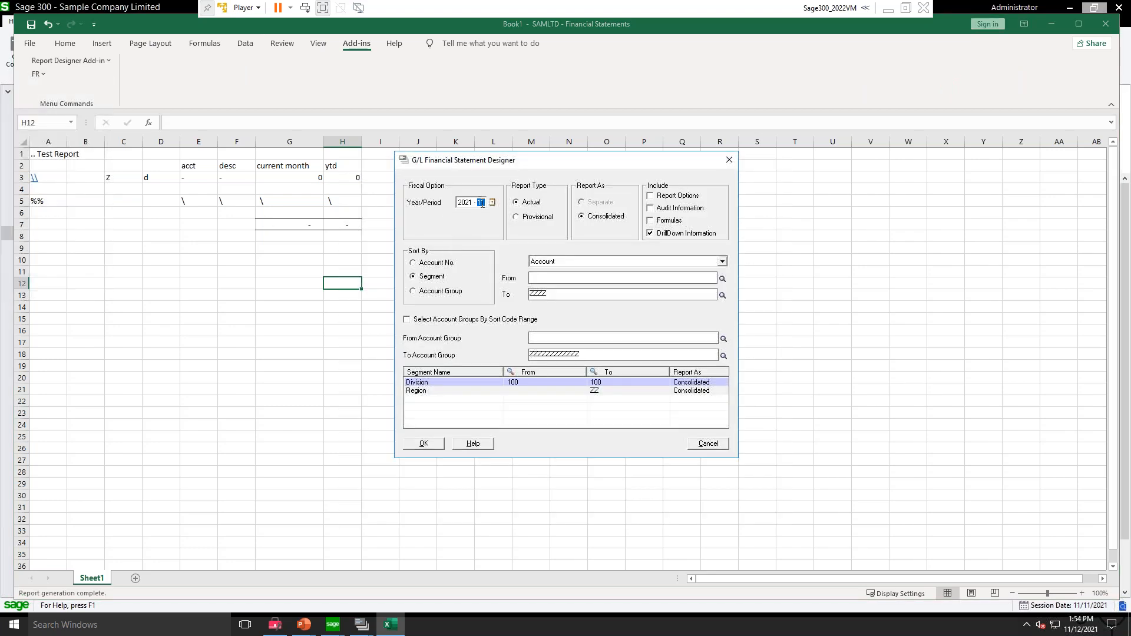
{"action": "left_click", "coordinate": [424, 444]}
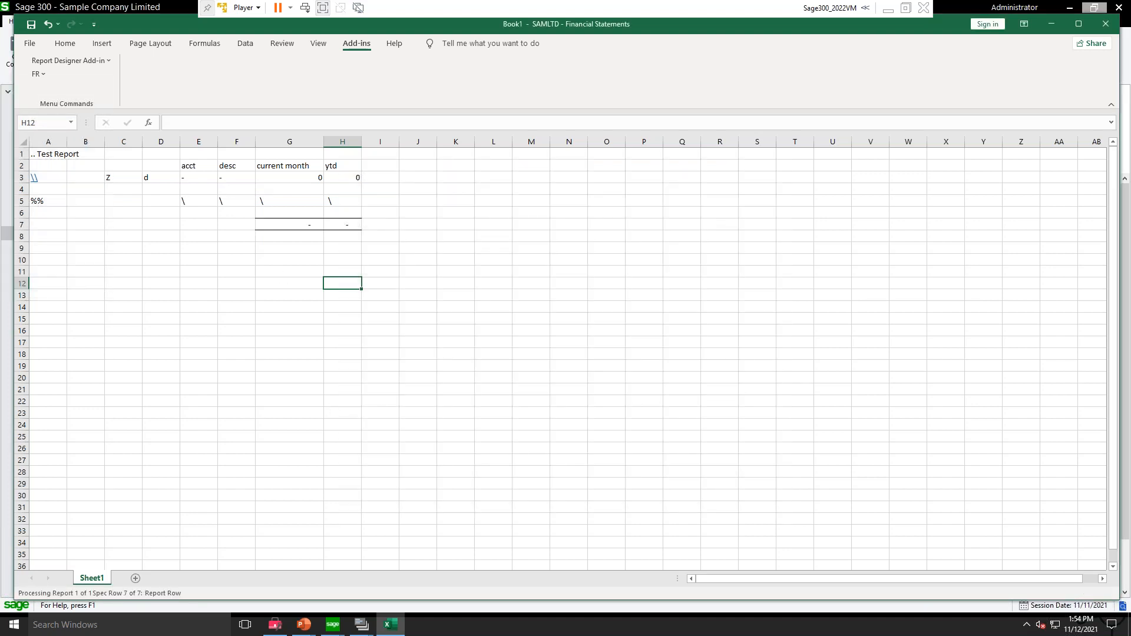
{"action": "double_click", "coordinate": [361, 141]}
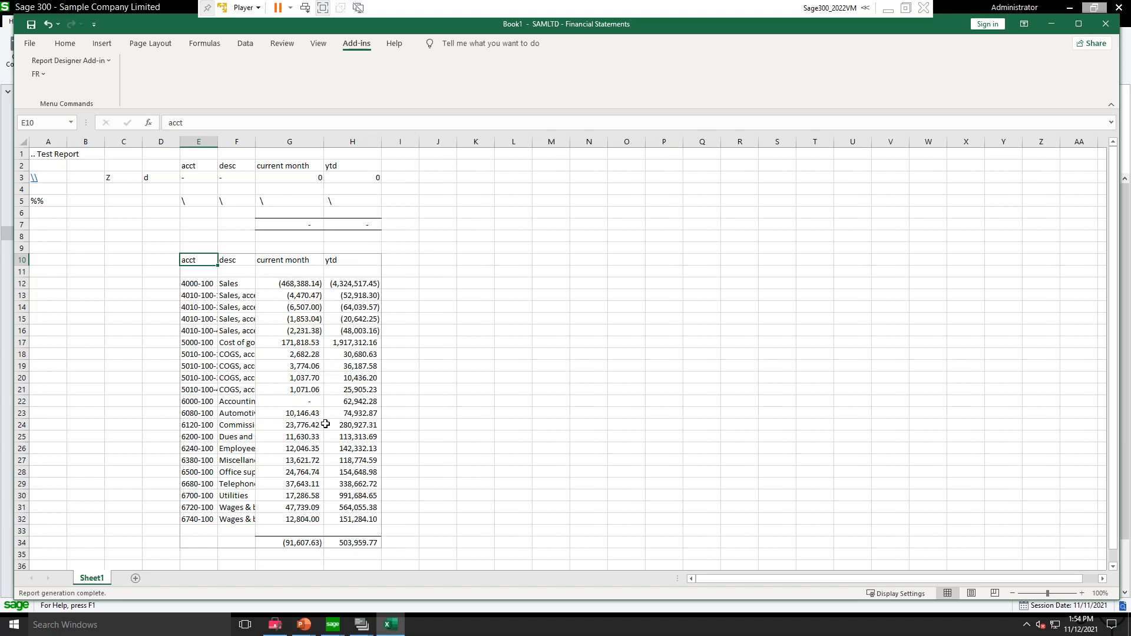
Step: Regenerate the report with FR View, clearing the Division segment's From value and setting its To value to ZZZ, and review the output down to the totals
{"action": "left_click", "coordinate": [38, 74]}
{"action": "left_click", "coordinate": [56, 90]}
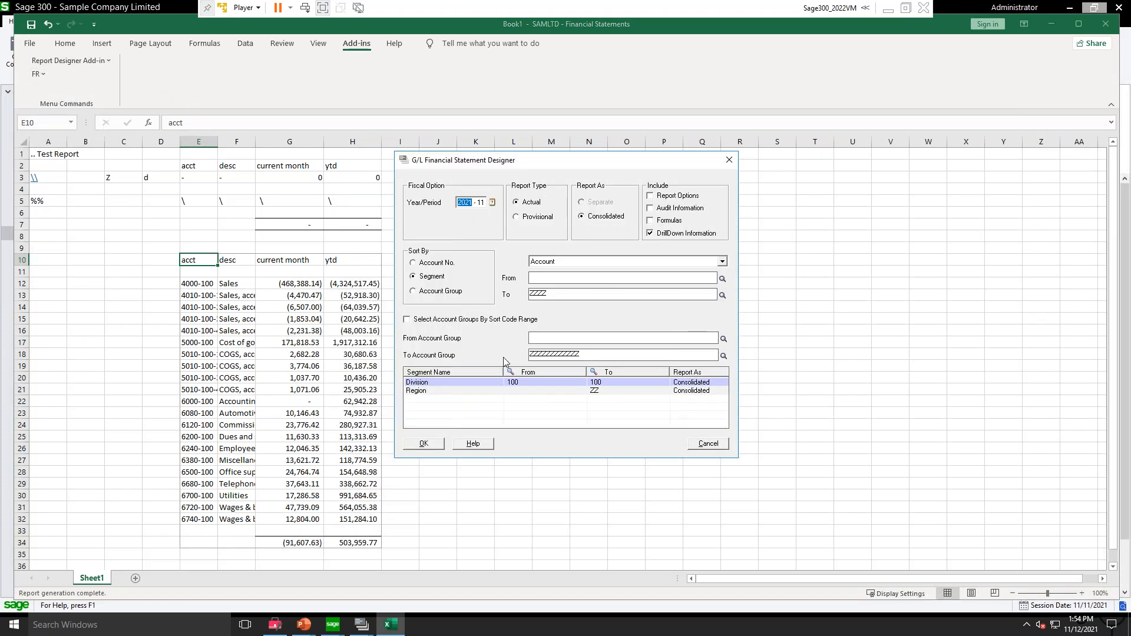
{"action": "left_click", "coordinate": [520, 383]}
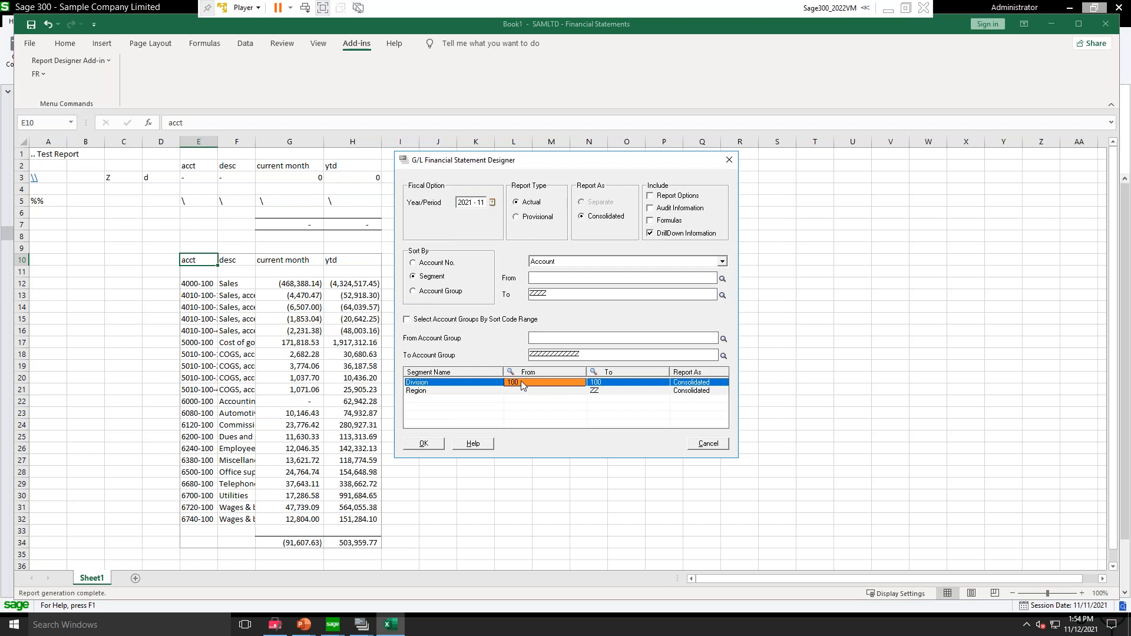
{"action": "left_click", "coordinate": [522, 385]}
{"action": "left_click", "coordinate": [606, 383]}
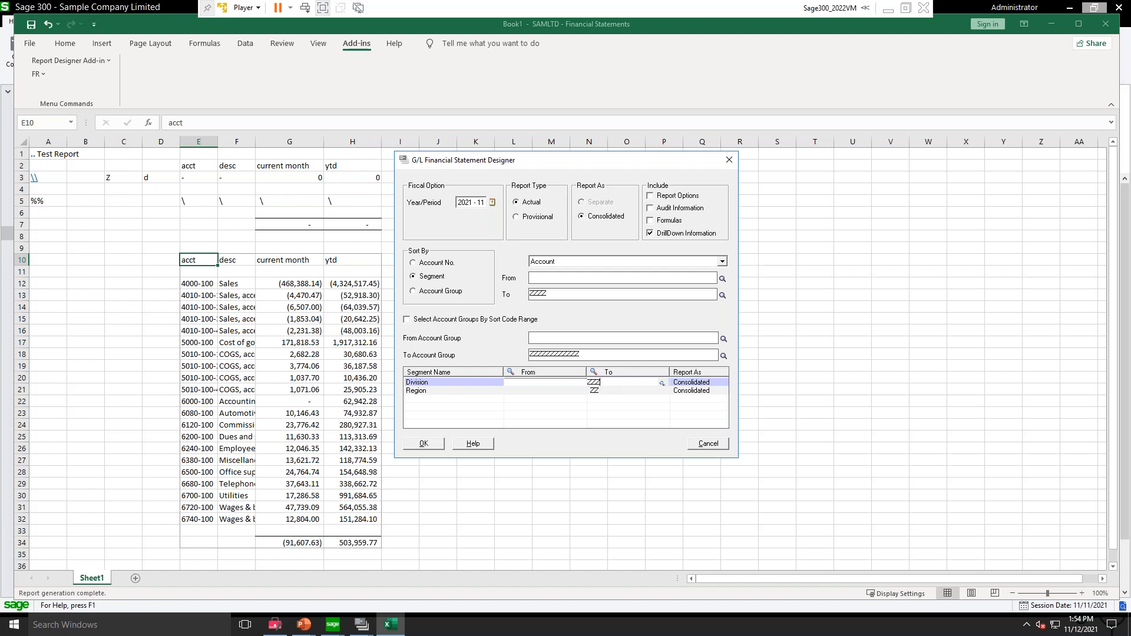
{"action": "left_click", "coordinate": [425, 443]}
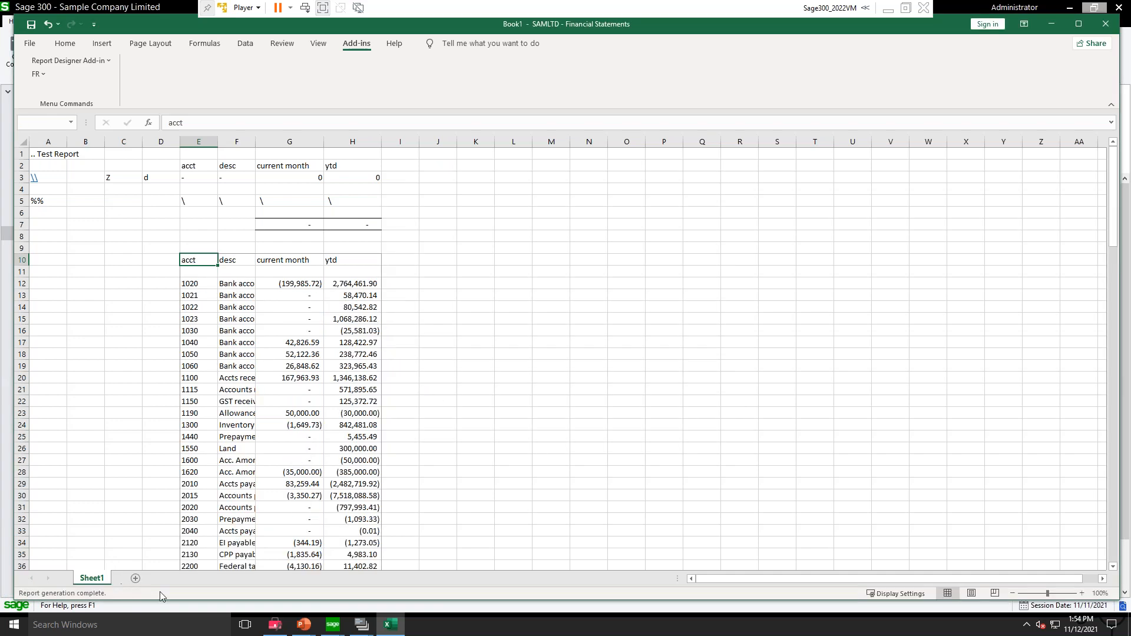
{"action": "scroll", "coordinate": [479, 391], "scroll_direction": "down", "scroll_amount": 14}
{"action": "scroll", "coordinate": [470, 392], "scroll_direction": "down", "scroll_amount": 19}
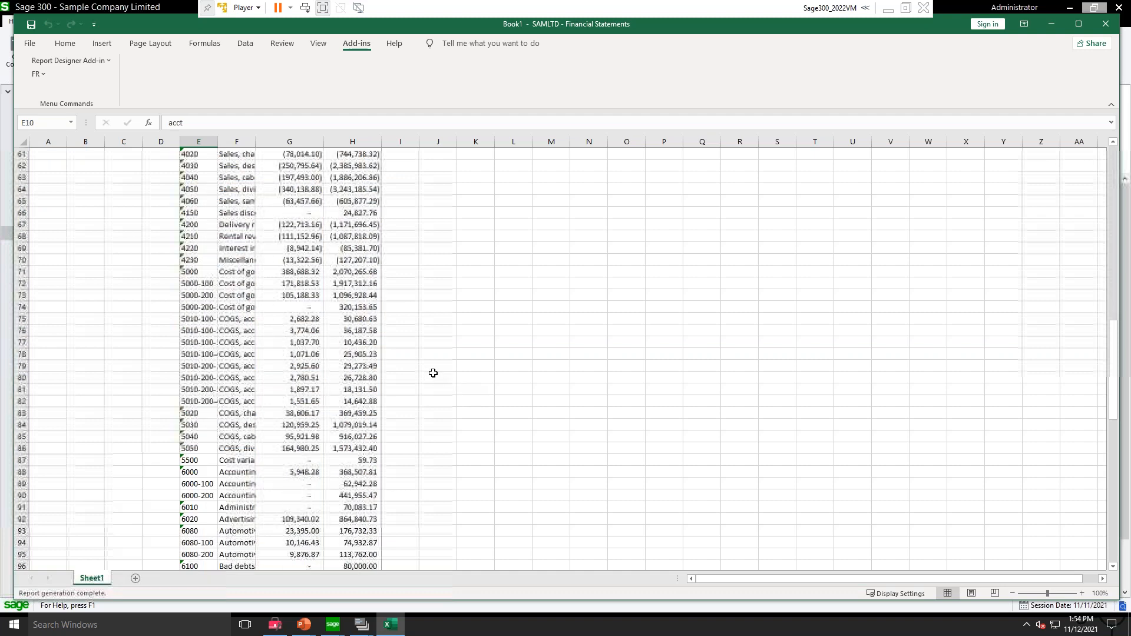
{"action": "scroll", "coordinate": [342, 387], "scroll_direction": "down", "scroll_amount": 9}
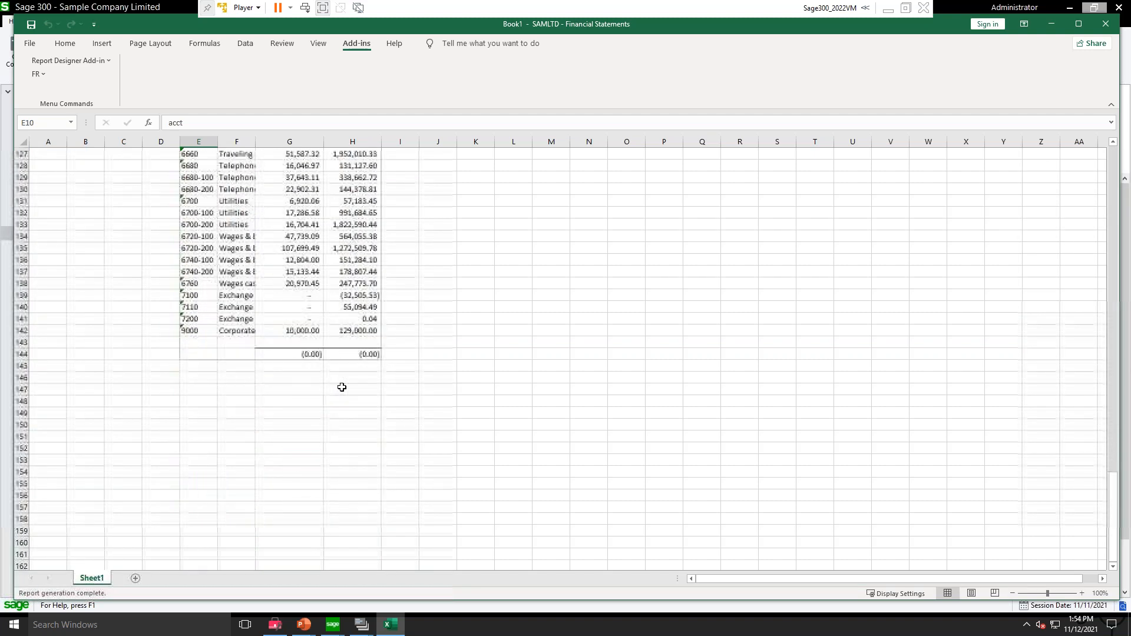
Step: Check the current month and YTD totals at the end of the generated report
{"action": "left_click_drag", "start_coordinate": [273, 352], "coordinate": [360, 354]}
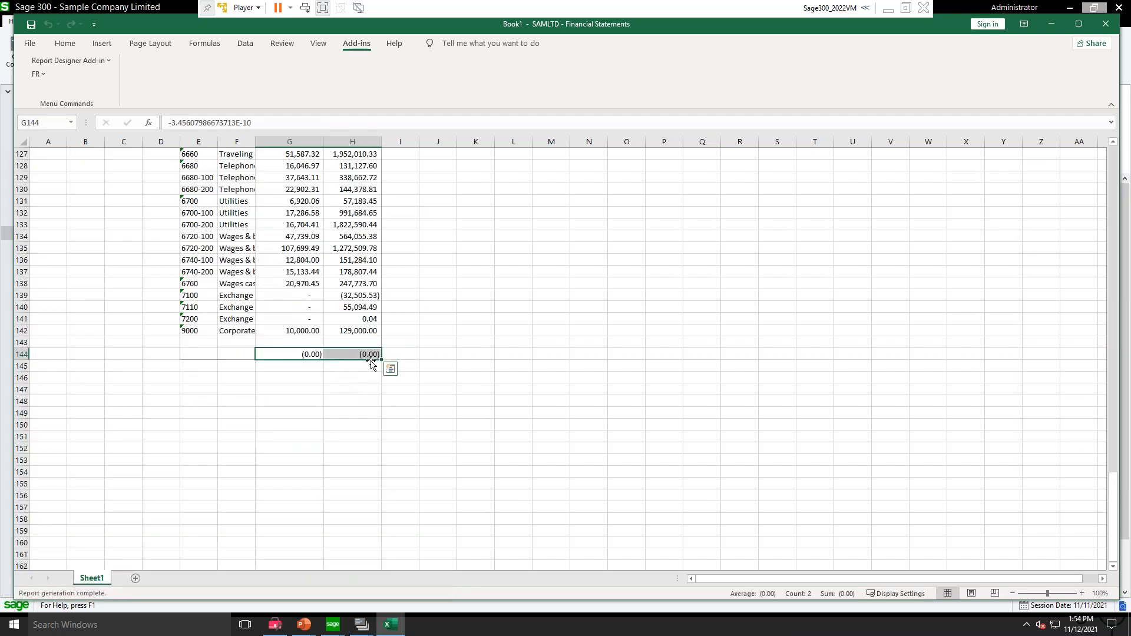
{"action": "scroll", "coordinate": [353, 307], "scroll_direction": "up", "scroll_amount": 17}
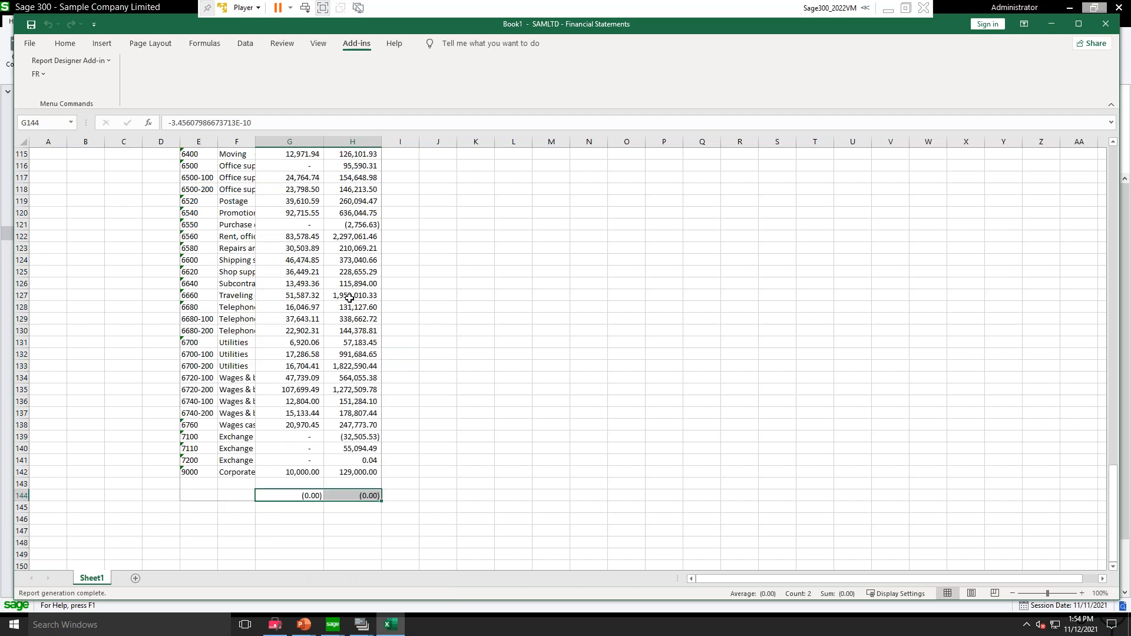
{"action": "scroll", "coordinate": [338, 259], "scroll_direction": "up", "scroll_amount": 14}
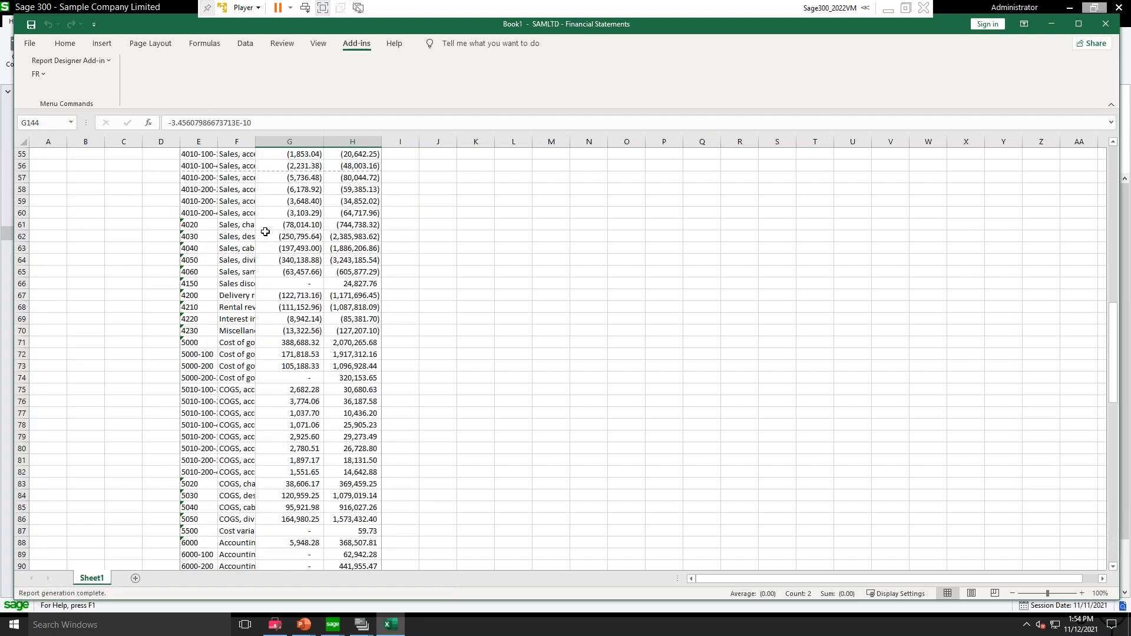
Step: Sum the YTD amounts from account 4000 through account 9000 by selecting them in the generated report
{"action": "left_click", "coordinate": [199, 331]}
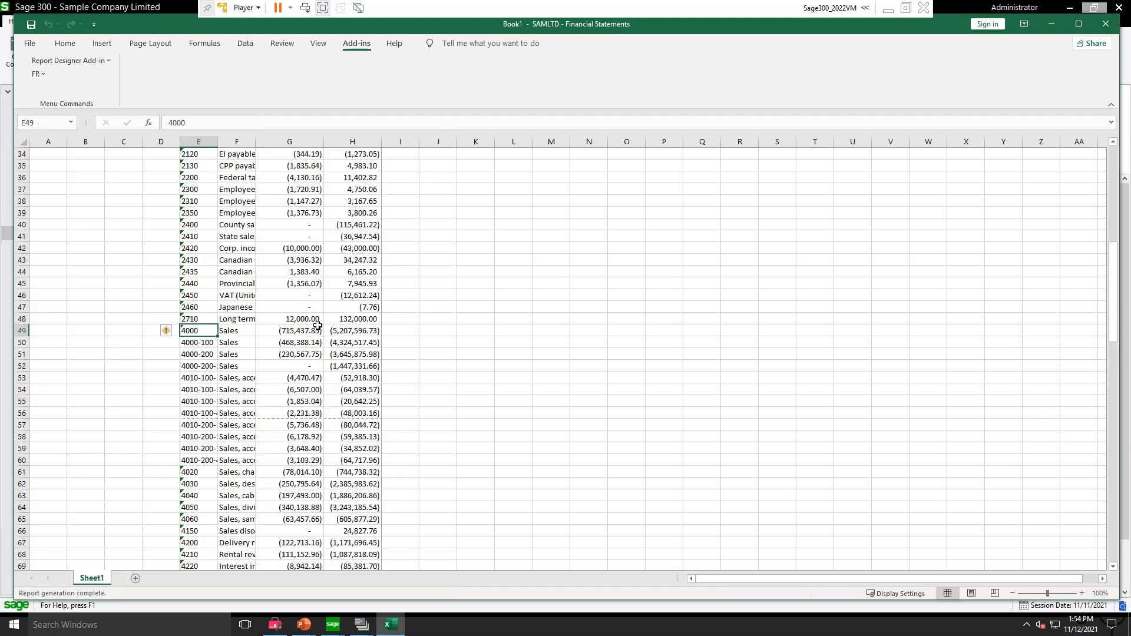
{"action": "left_click", "coordinate": [340, 331]}
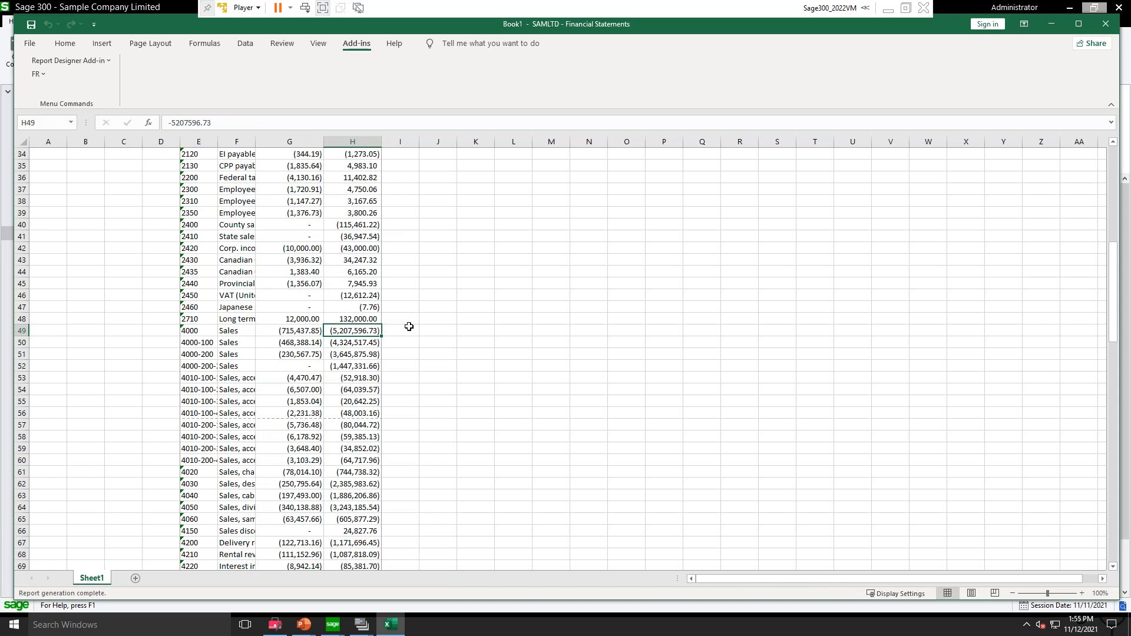
{"action": "key", "text": "ctrl+shift+Down"}
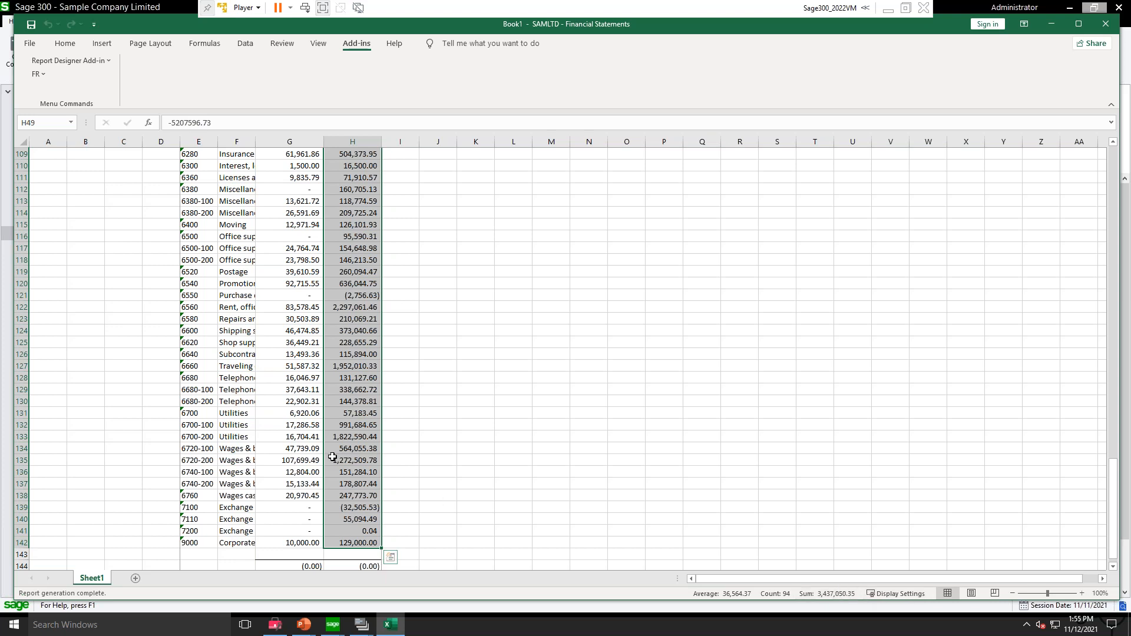
{"action": "key", "text": "ctrl+Home"}
{"action": "left_click", "coordinate": [407, 437]}
Step: Set the account range in cell A5 of the specification to 4000:9999
{"action": "left_click", "coordinate": [52, 202]}
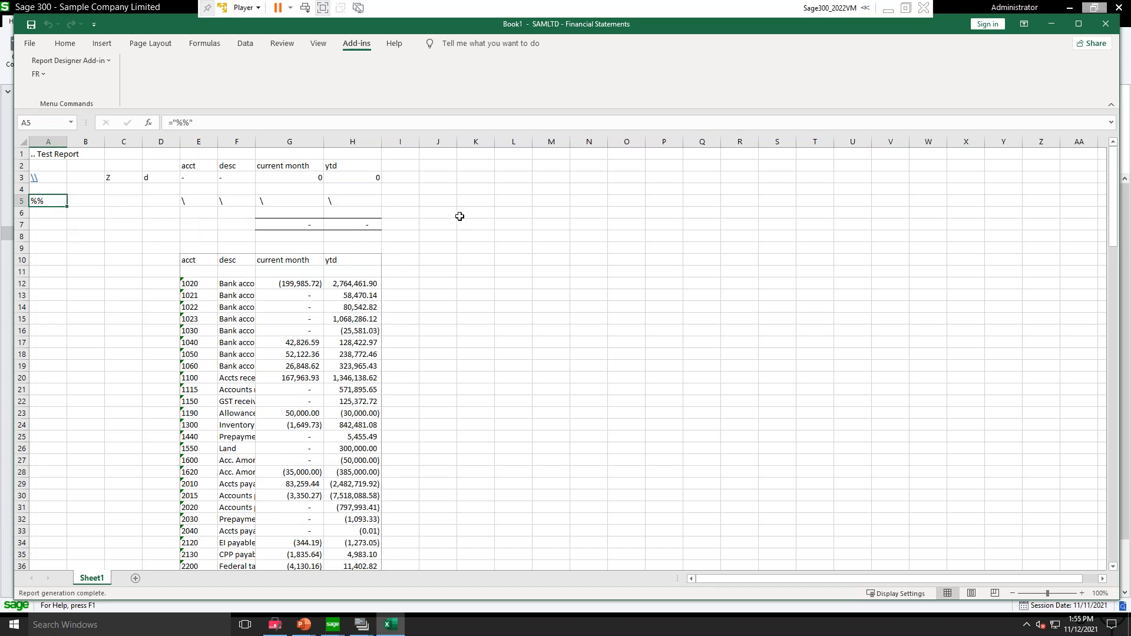
{"action": "type", "text": "="}
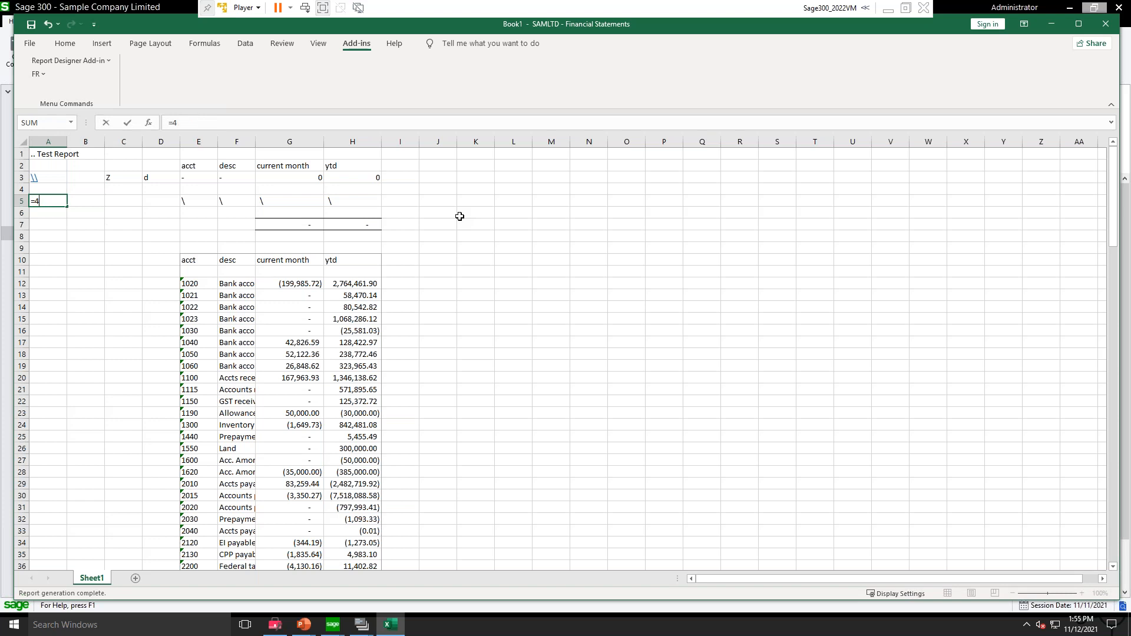
{"action": "type", "text": "\"4000:9999"}
{"action": "key", "text": "Return"}
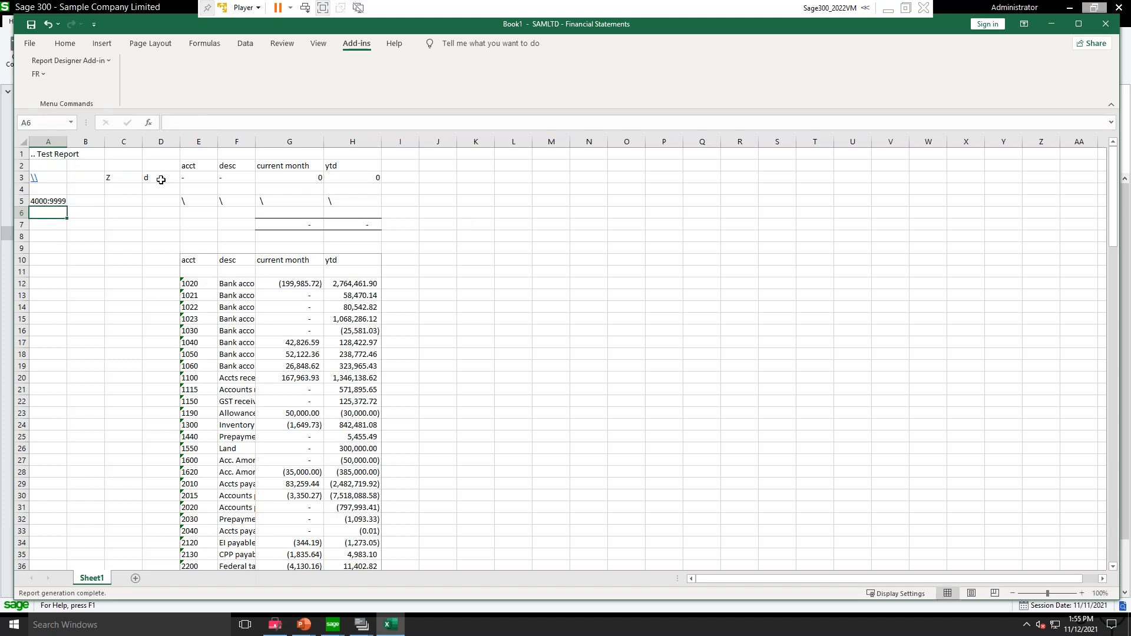
Step: Regenerate the report with FR View and review the output down to the YTD total
{"action": "left_click", "coordinate": [36, 75]}
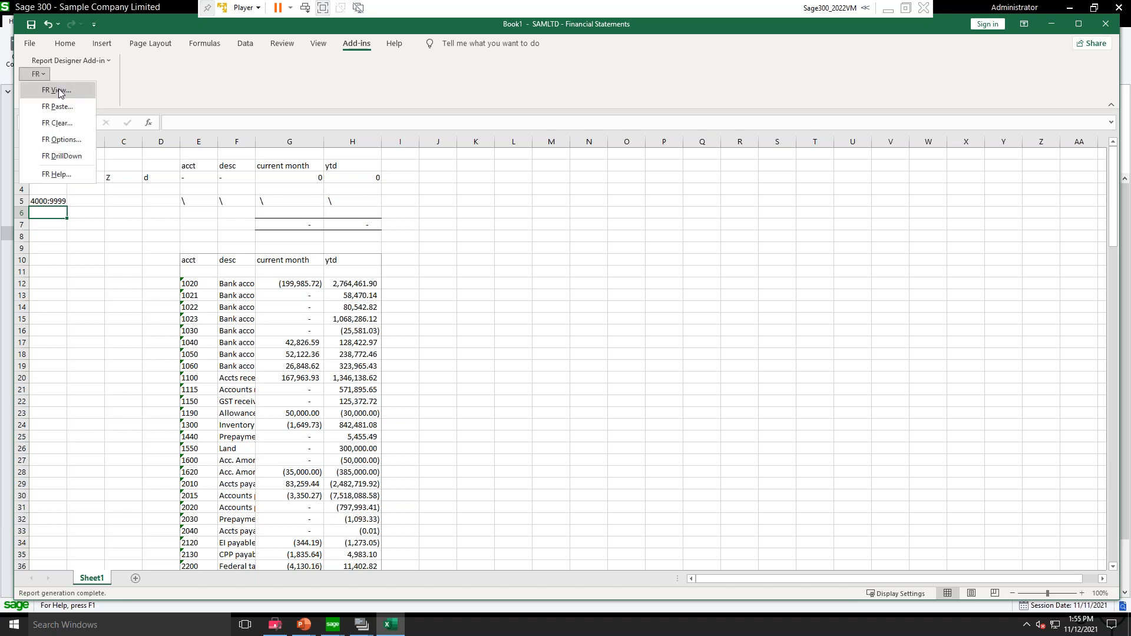
{"action": "left_click", "coordinate": [56, 89]}
{"action": "left_click", "coordinate": [424, 444]}
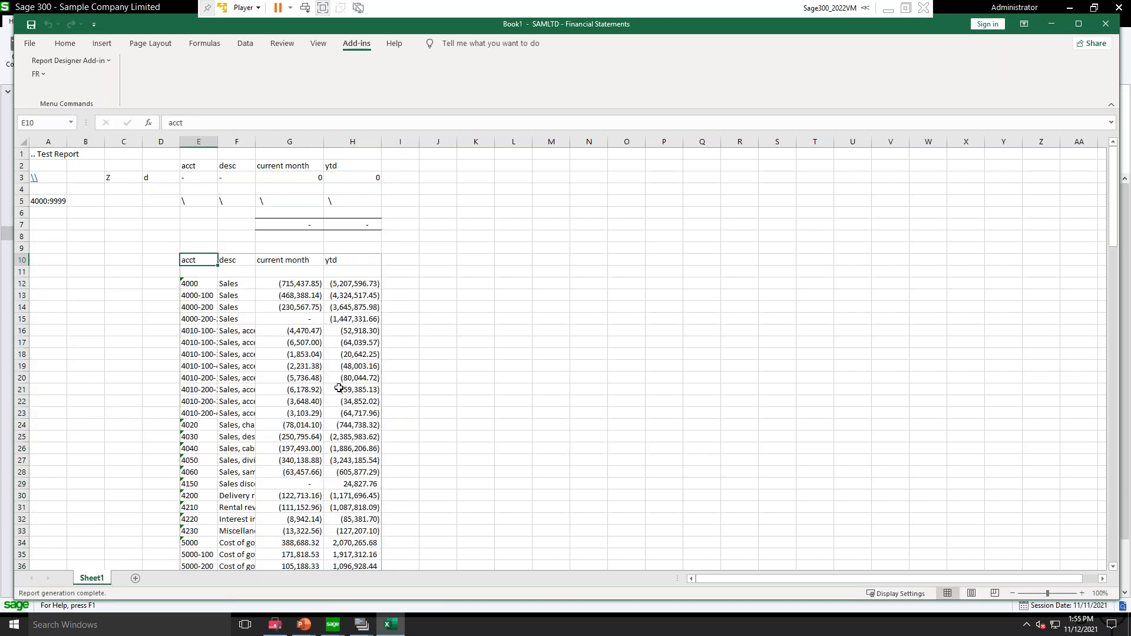
{"action": "scroll", "coordinate": [338, 386], "scroll_direction": "down", "scroll_amount": 20}
{"action": "scroll", "coordinate": [338, 401], "scroll_direction": "down", "scroll_amount": 4}
{"action": "left_click", "coordinate": [353, 446]}
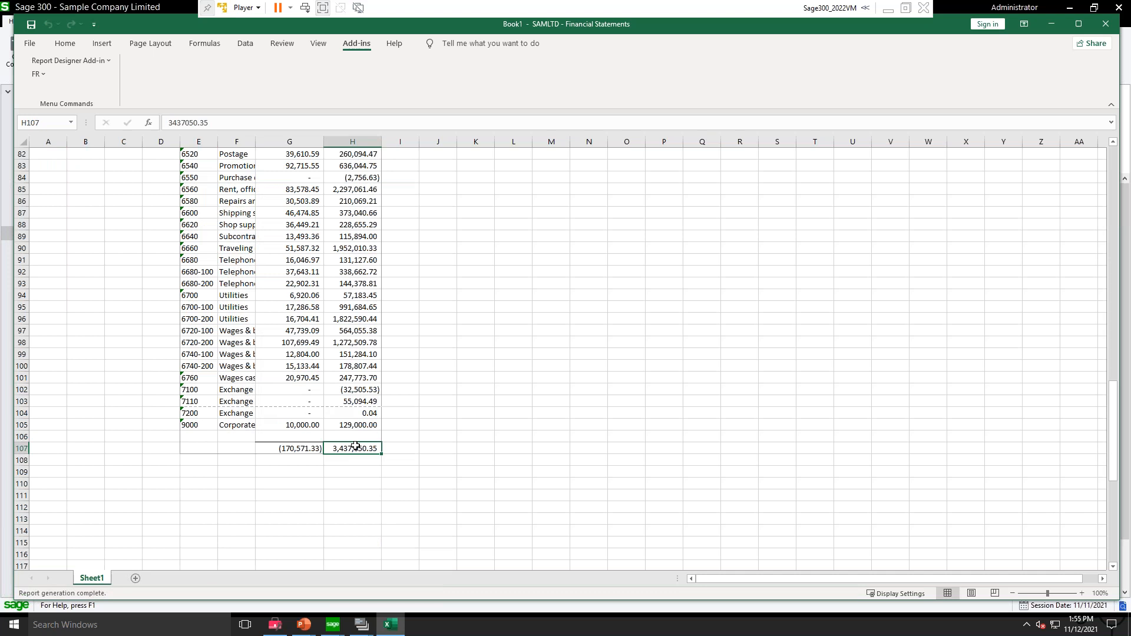
{"action": "left_click", "coordinate": [370, 392]}
{"action": "key", "text": "ctrl+Up"}
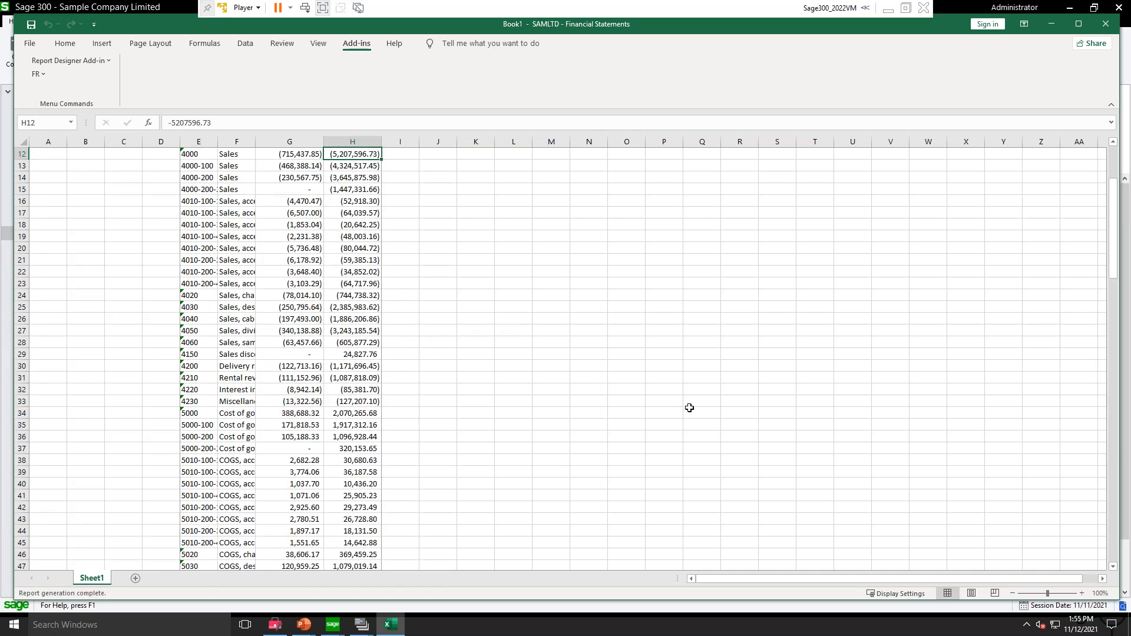
{"action": "scroll", "coordinate": [410, 185], "scroll_direction": "up", "scroll_amount": 4}
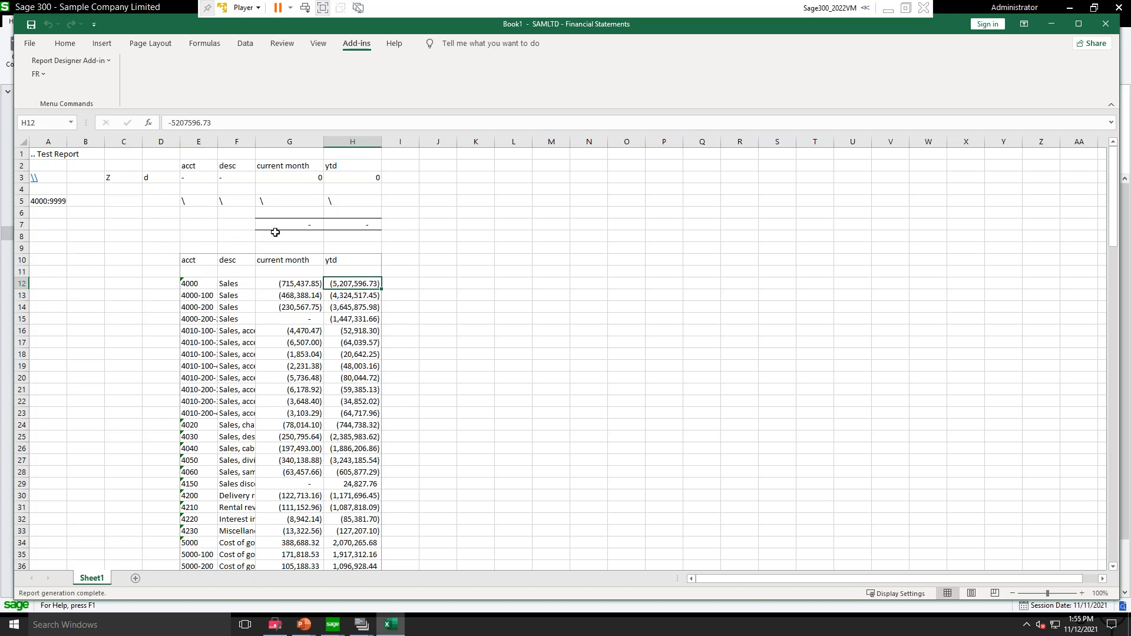
Step: Replace the current month formula in G3 with the FRTRNA function for NETP (Net Current Period) using FR Paste
{"action": "left_click", "coordinate": [290, 177]}
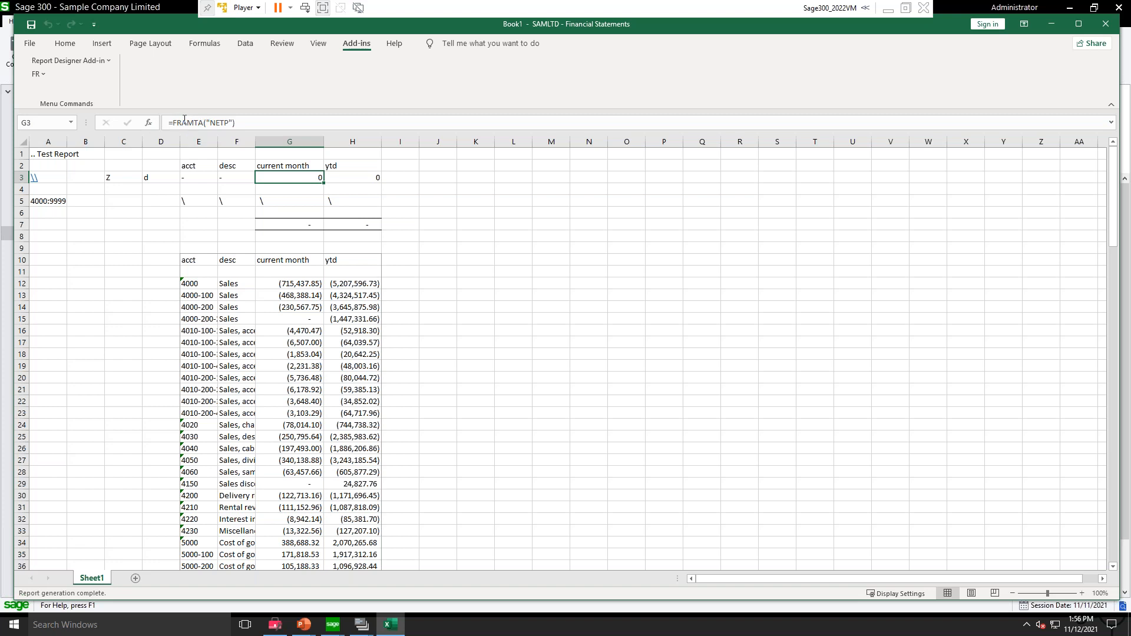
{"action": "left_click", "coordinate": [42, 75]}
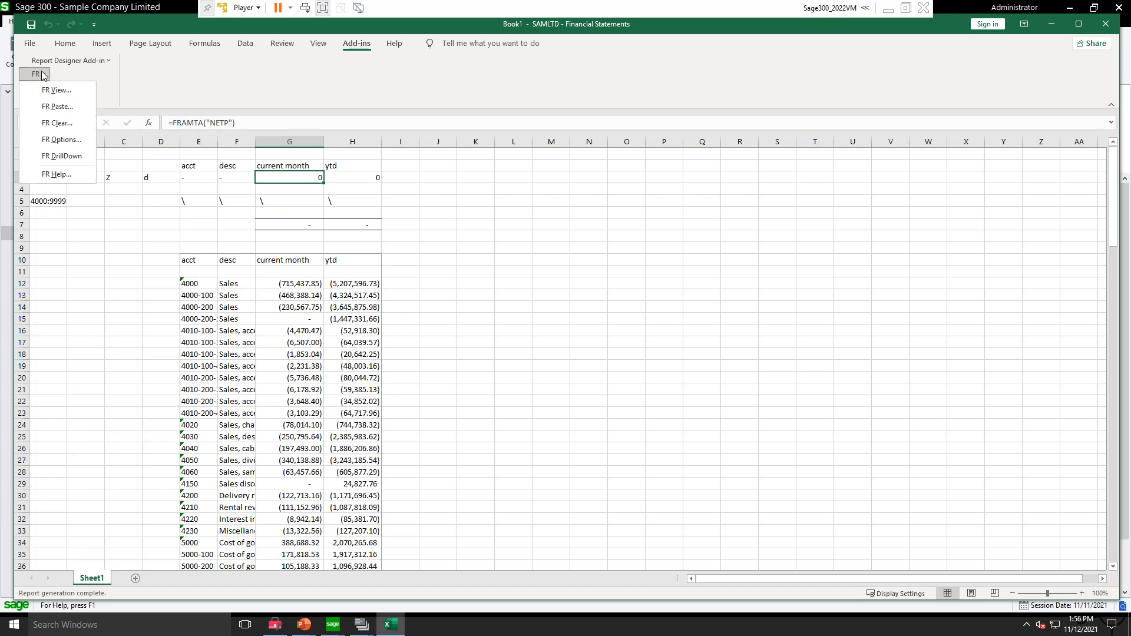
{"action": "left_click", "coordinate": [59, 106]}
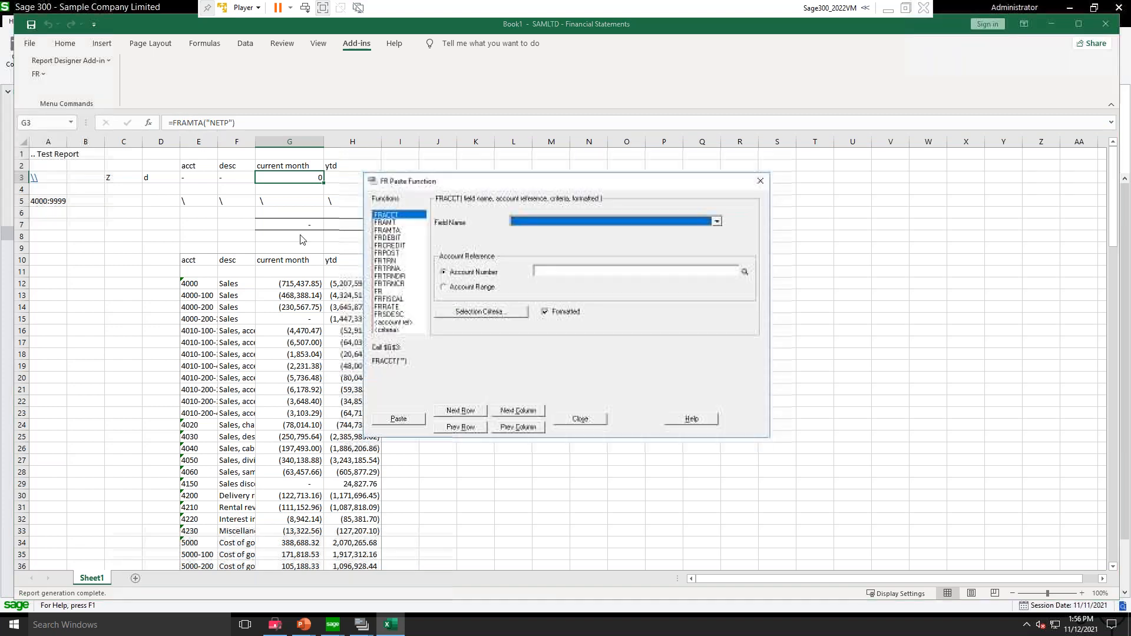
{"action": "left_click", "coordinate": [386, 230]}
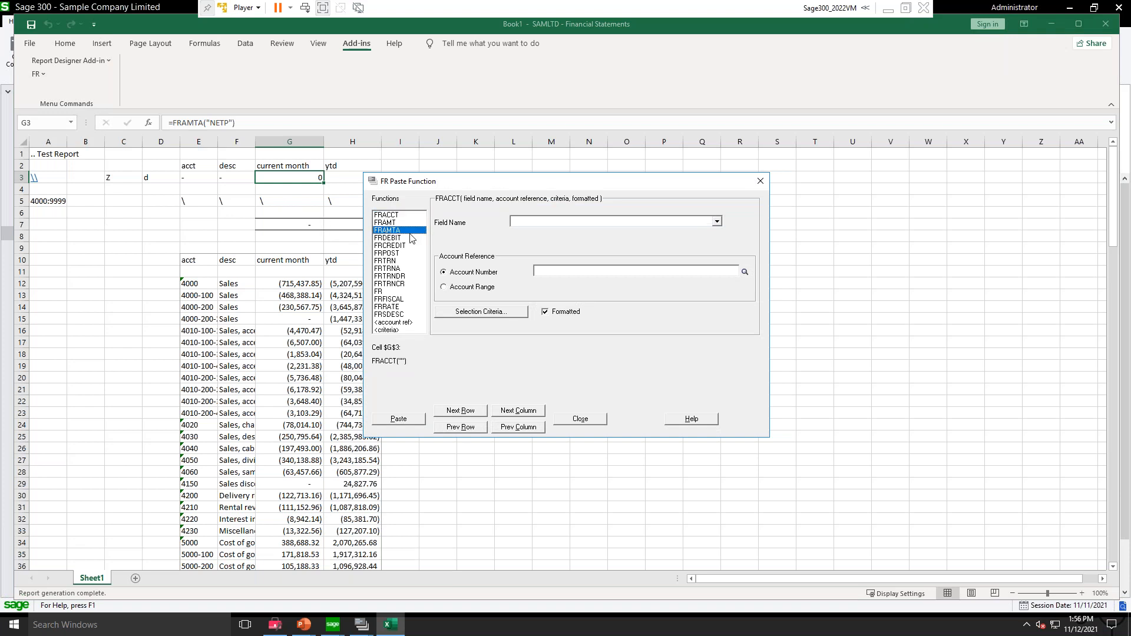
{"action": "left_click", "coordinate": [387, 269]}
{"action": "left_click", "coordinate": [558, 223]}
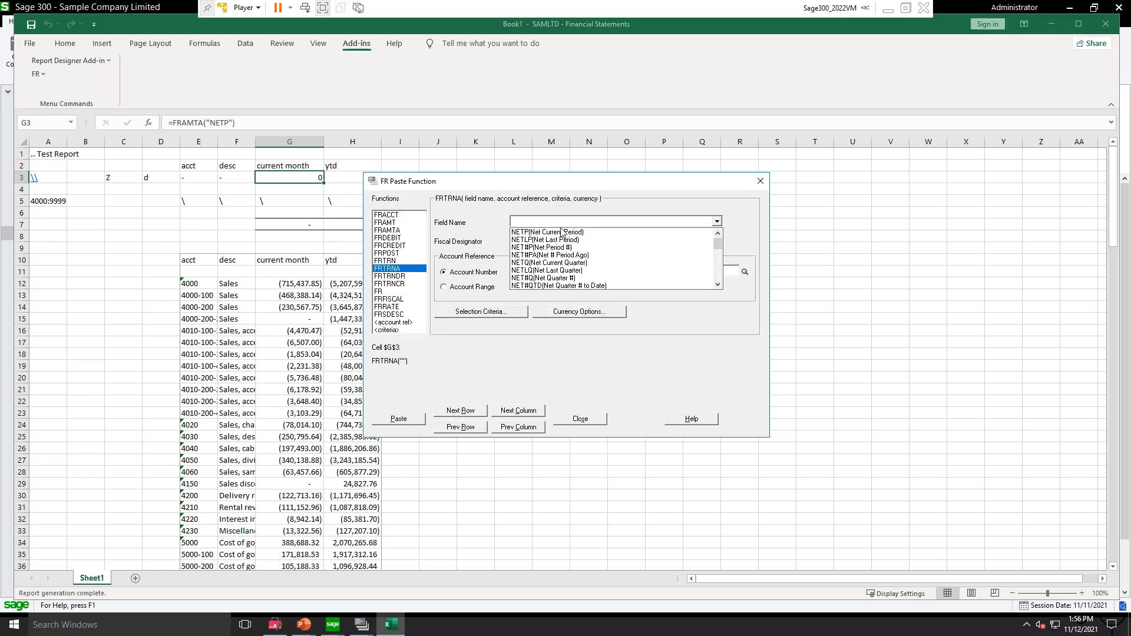
{"action": "left_click", "coordinate": [558, 234]}
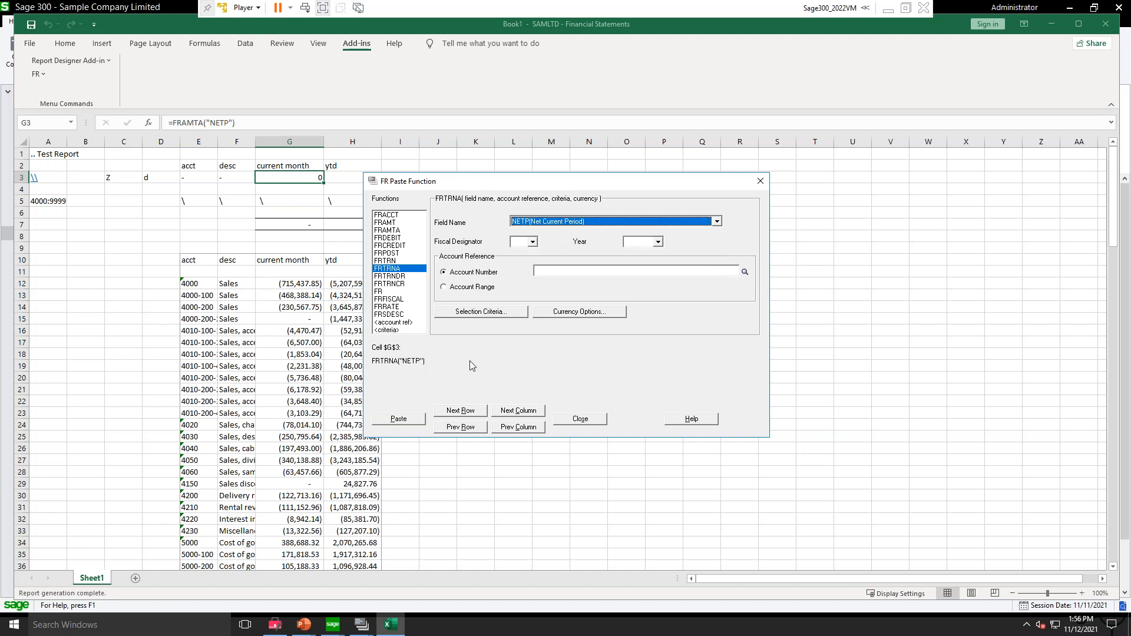
{"action": "left_click", "coordinate": [398, 419]}
{"action": "left_click", "coordinate": [580, 419]}
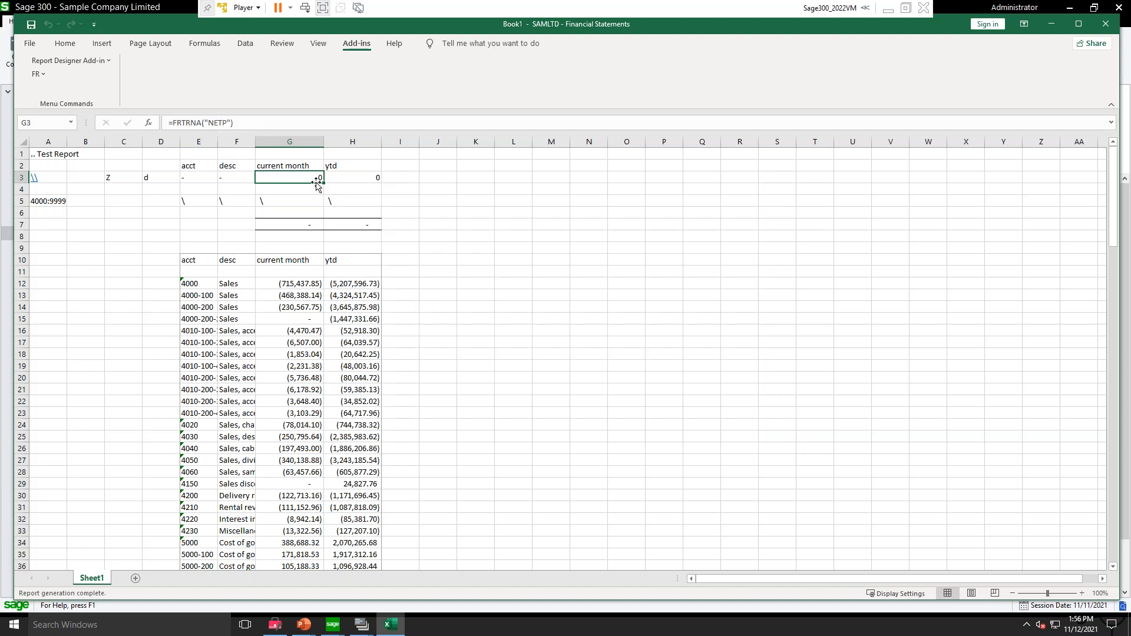
Step: Regenerate the report with FR View for year/period 2021-11 with DrillDown Information included
{"action": "left_click", "coordinate": [38, 74]}
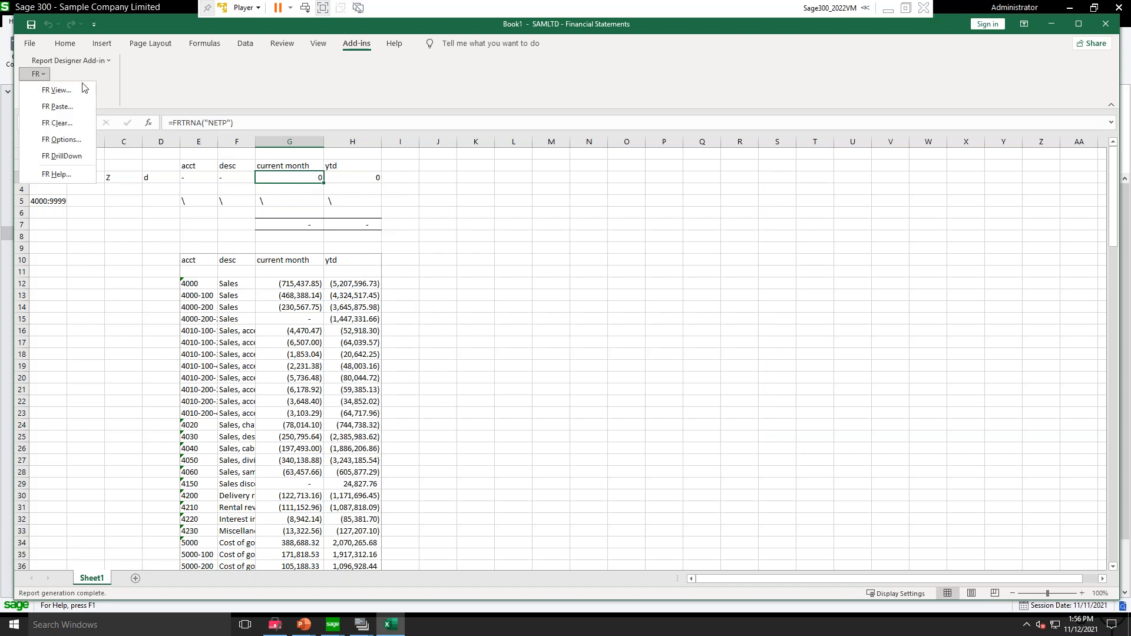
{"action": "left_click", "coordinate": [55, 90]}
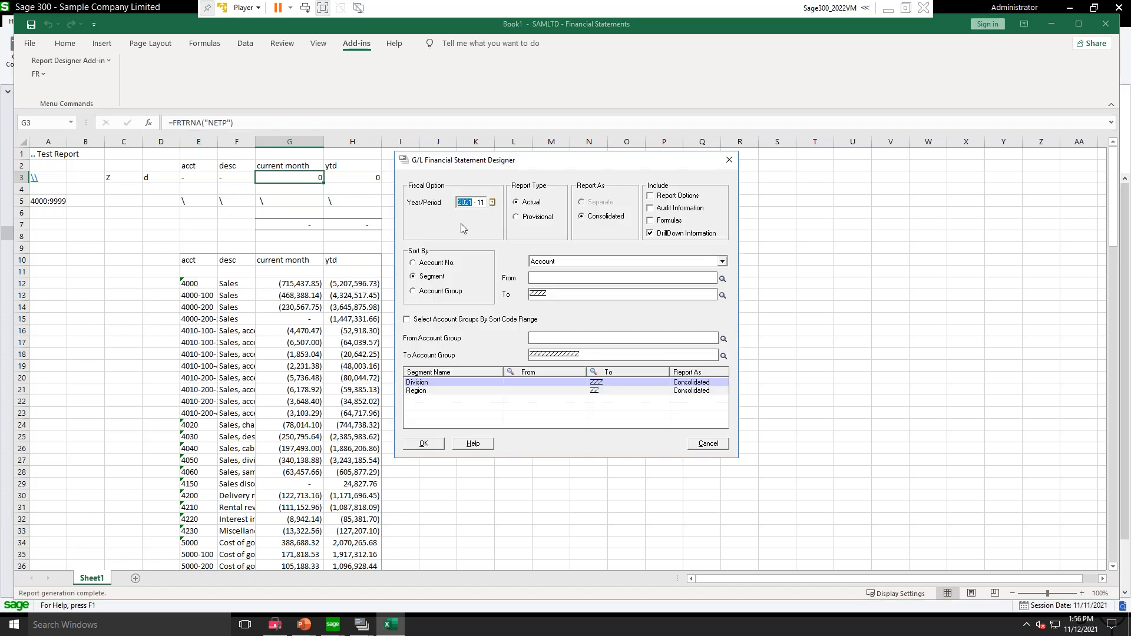
{"action": "left_click", "coordinate": [424, 443]}
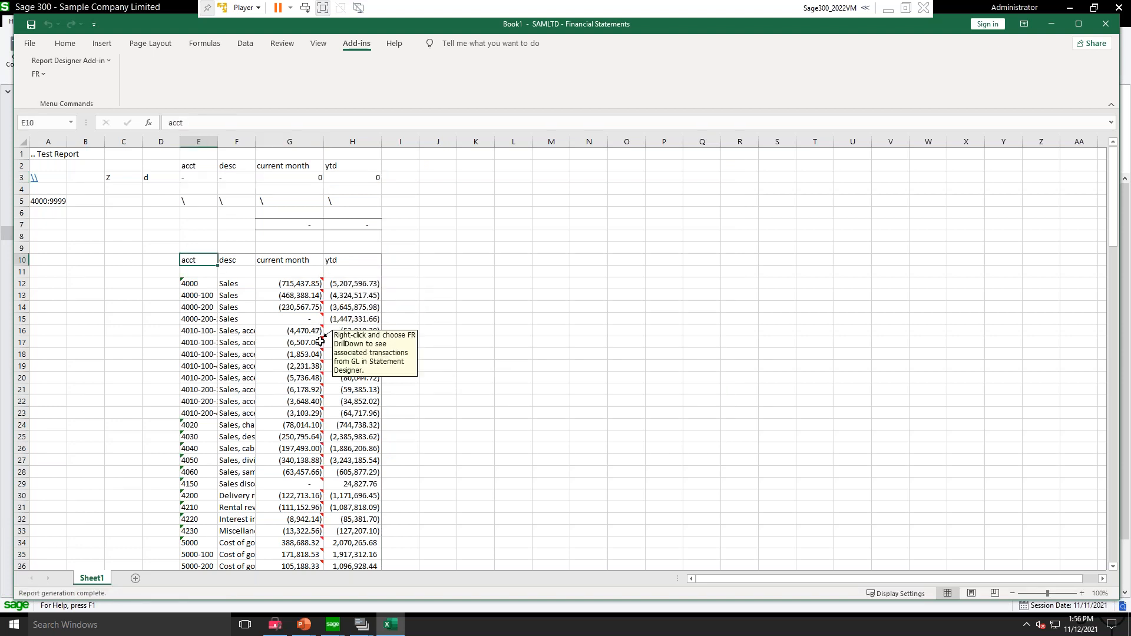
Step: Run FR DrillDown on account 4000's current month amount and view the functional and source amounts of its transactions
{"action": "right_click", "coordinate": [311, 283]}
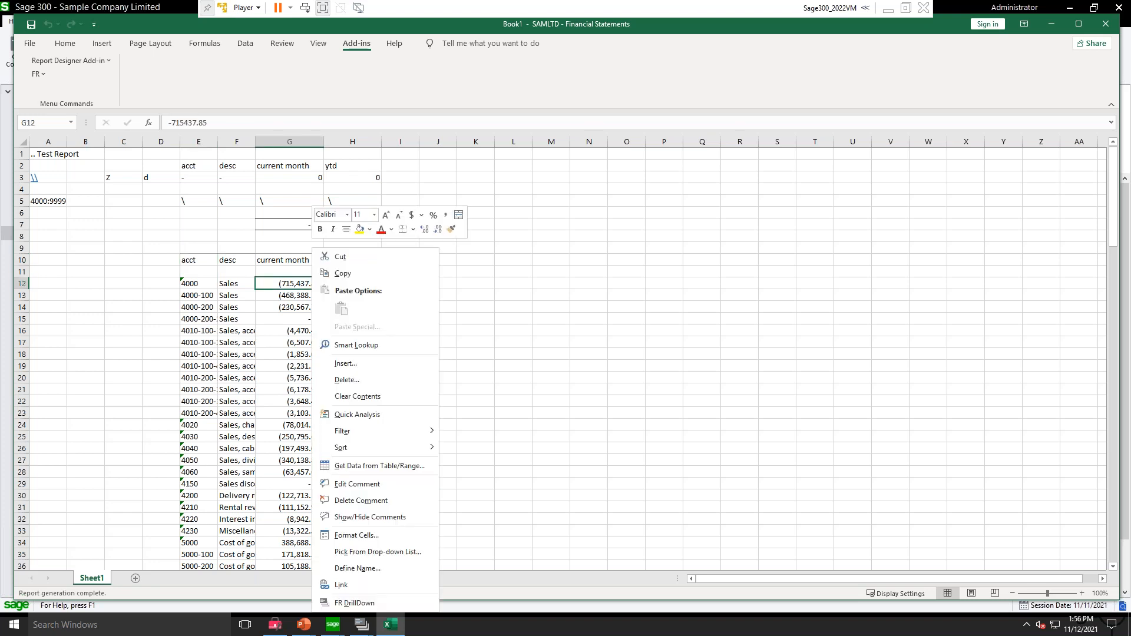
{"action": "left_click", "coordinate": [355, 603]}
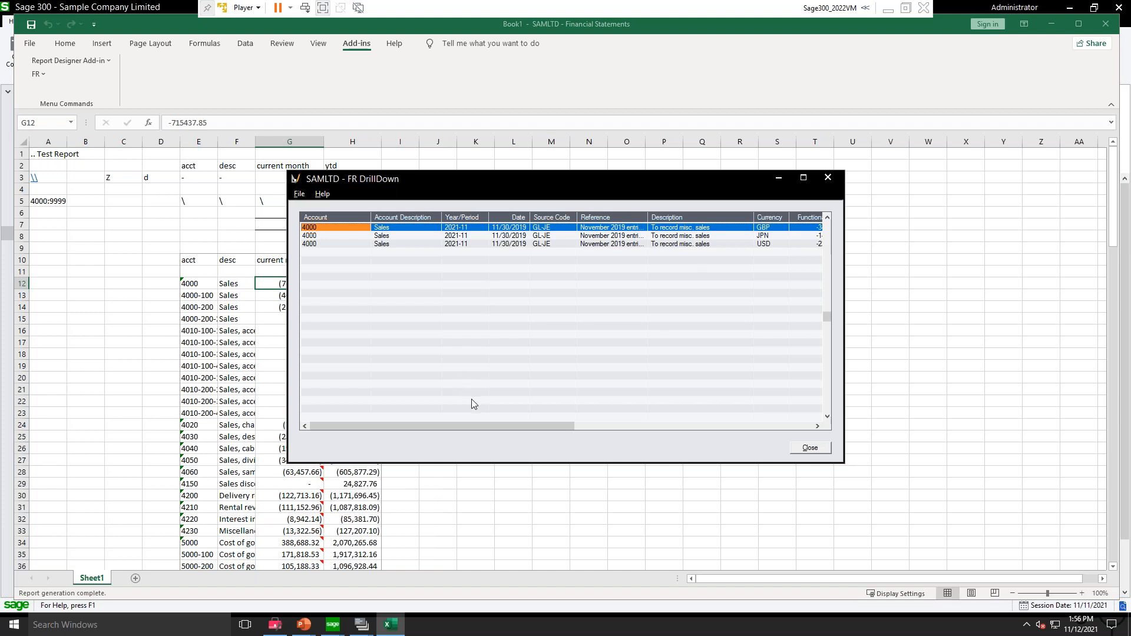
{"action": "left_click_drag", "start_coordinate": [507, 425], "coordinate": [576, 412]}
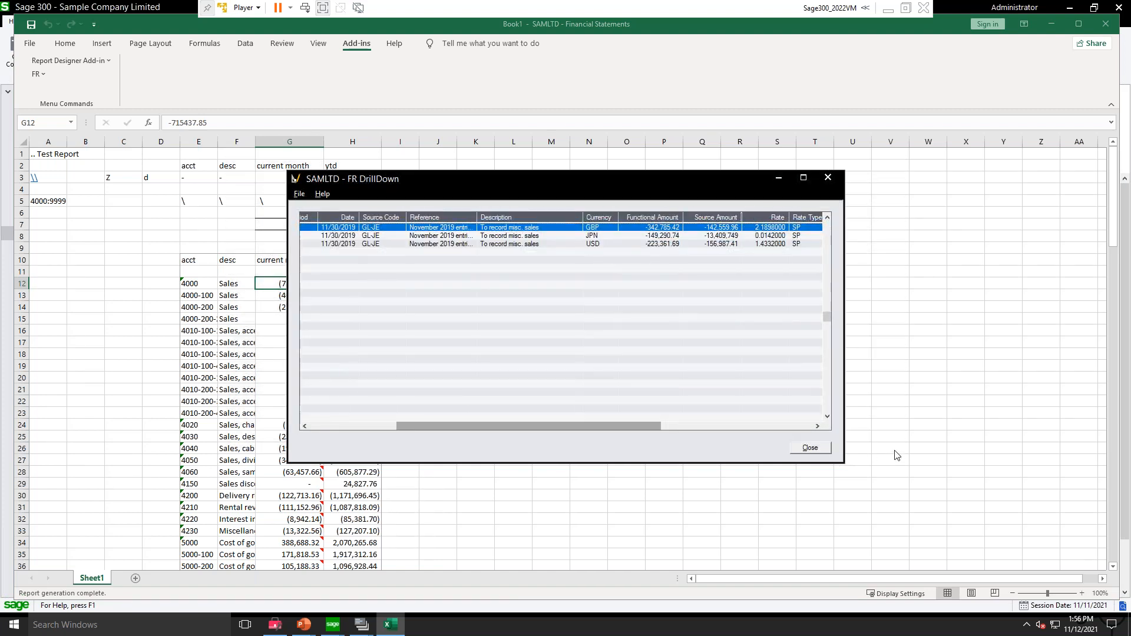
{"action": "left_click", "coordinate": [811, 448]}
Step: Run FR DrillDown on account 6000's current month amount and view its transaction details through the posting sequence
{"action": "scroll", "coordinate": [343, 346], "scroll_direction": "down", "scroll_amount": 4}
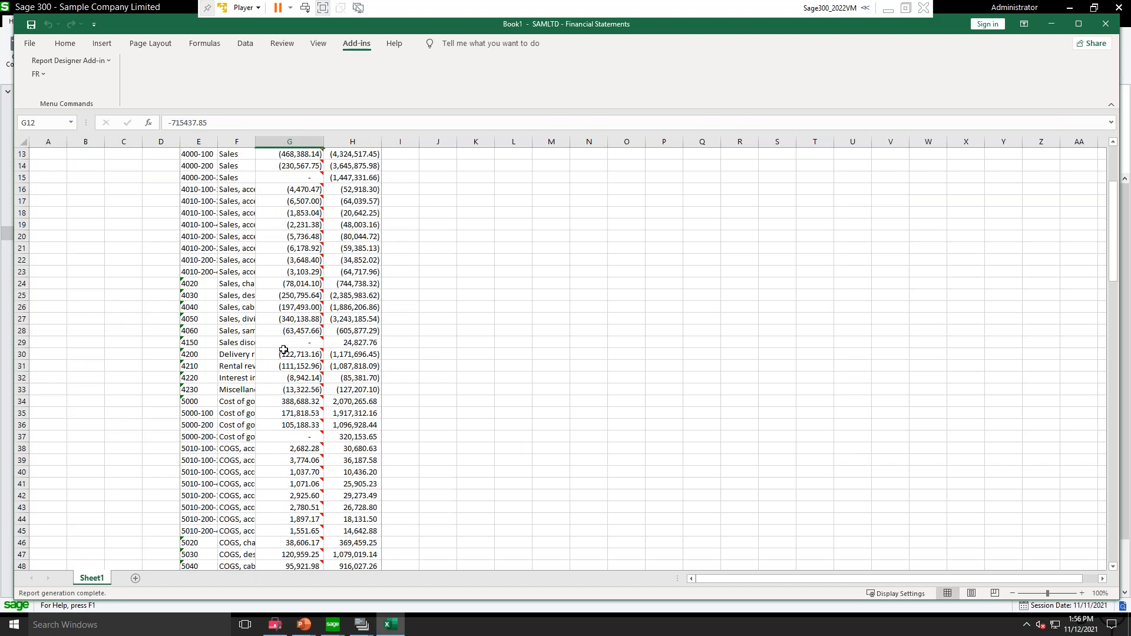
{"action": "left_click", "coordinate": [292, 327]}
{"action": "scroll", "coordinate": [306, 427], "scroll_direction": "down", "scroll_amount": 4}
{"action": "left_click", "coordinate": [299, 458]}
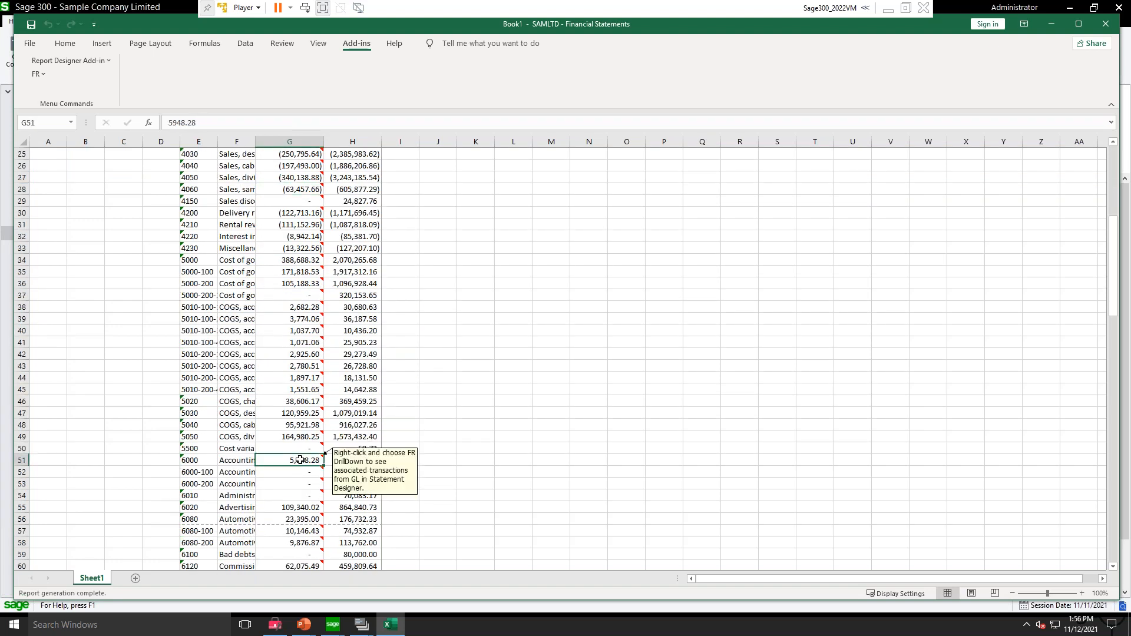
{"action": "right_click", "coordinate": [300, 459]}
{"action": "left_click", "coordinate": [331, 452]}
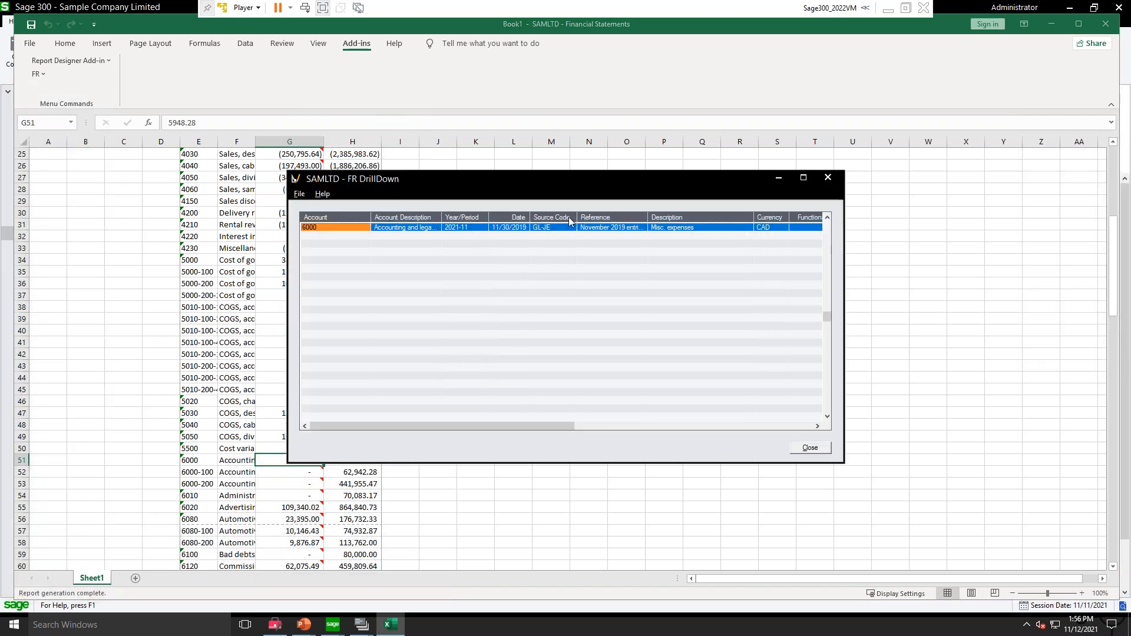
{"action": "left_click_drag", "start_coordinate": [501, 425], "coordinate": [646, 422]}
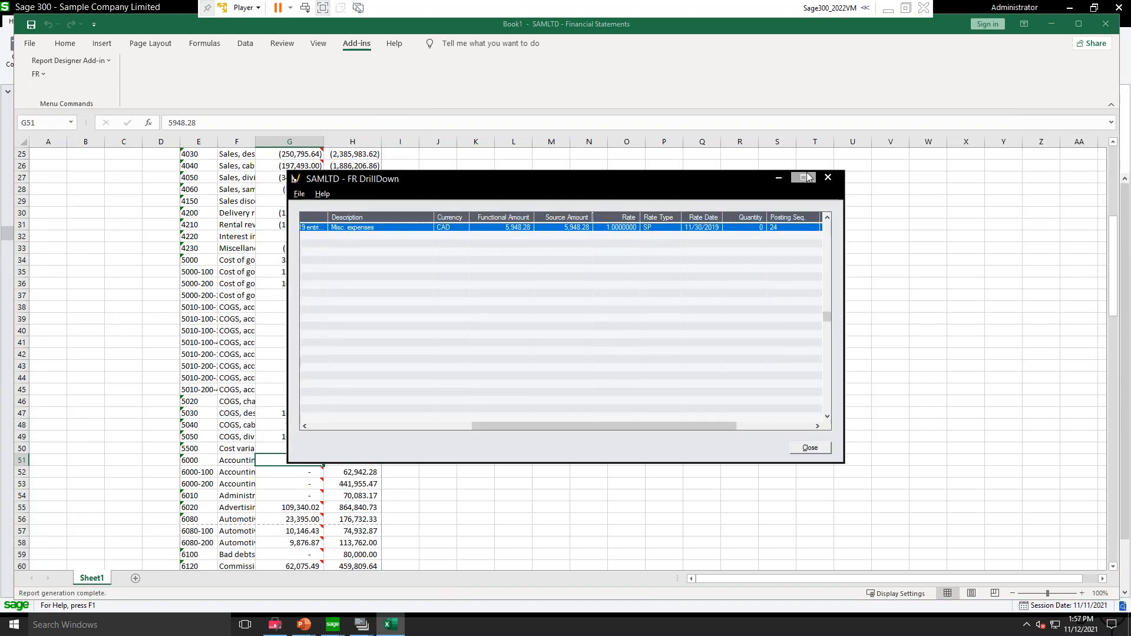
{"action": "left_click", "coordinate": [827, 178]}
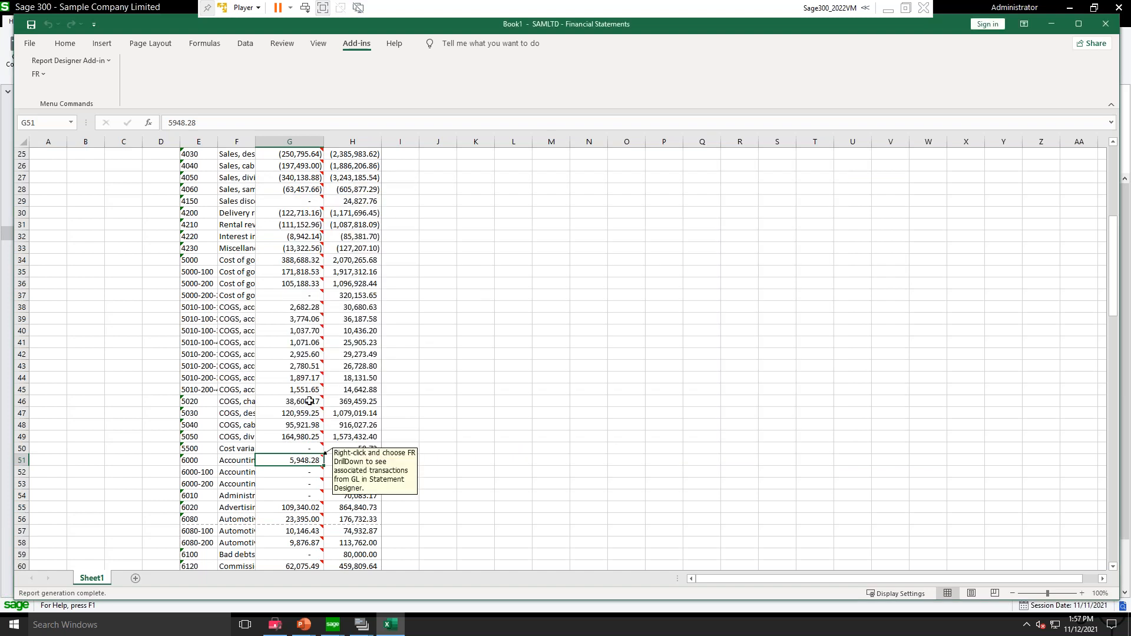
{"action": "left_click", "coordinate": [297, 222]}
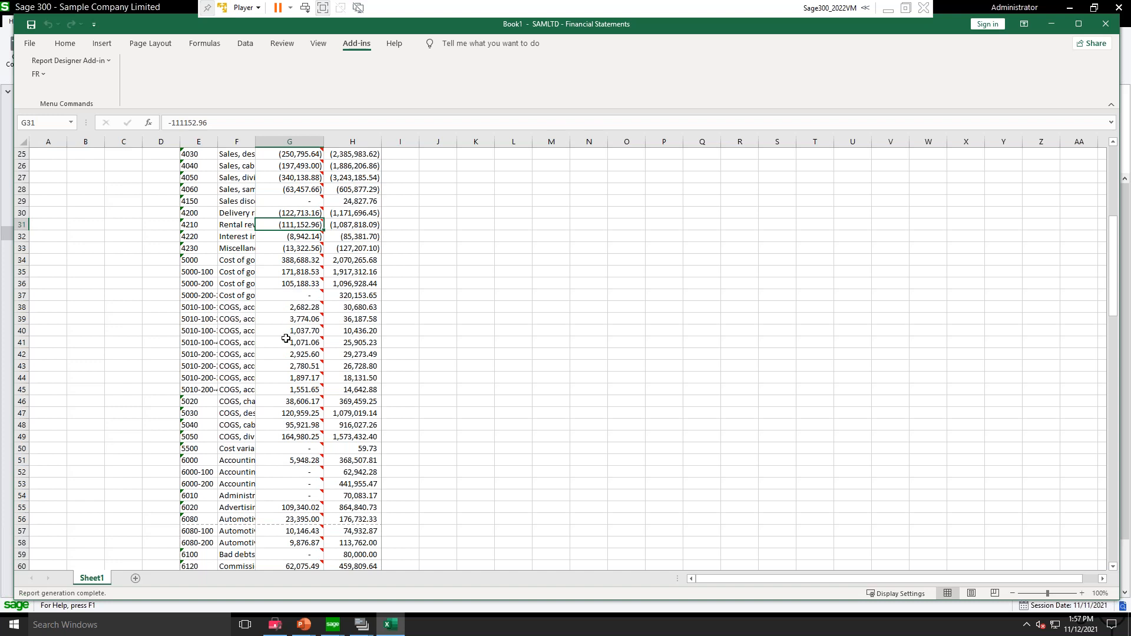
{"action": "scroll", "coordinate": [286, 330], "scroll_direction": "down", "scroll_amount": 3}
{"action": "left_click", "coordinate": [311, 342]}
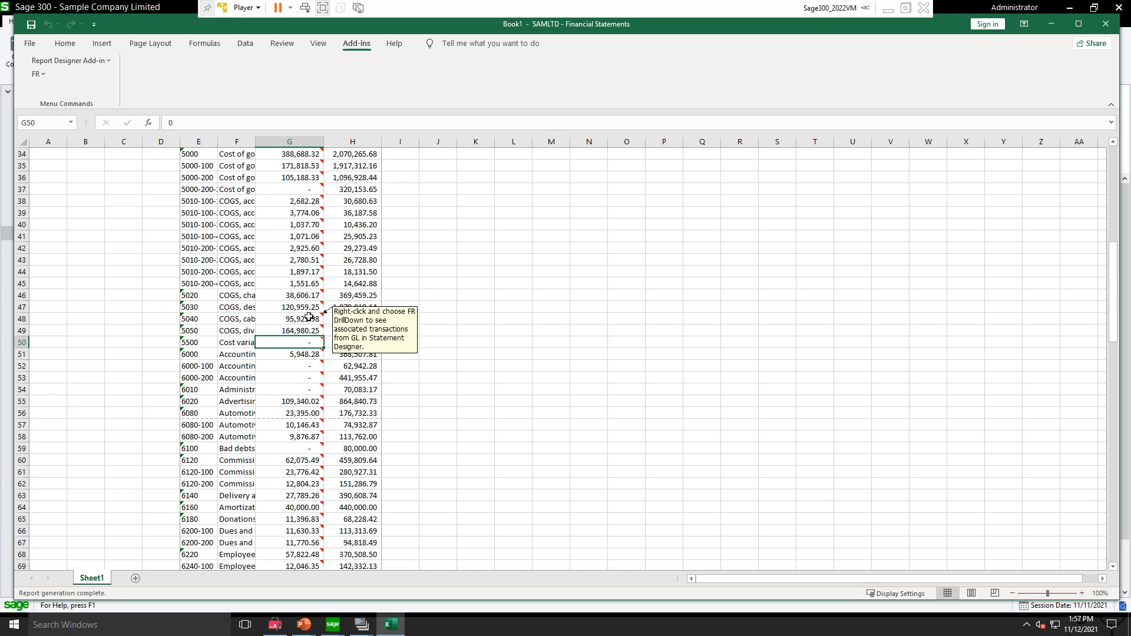
{"action": "scroll", "coordinate": [308, 318], "scroll_direction": "up", "scroll_amount": 11}
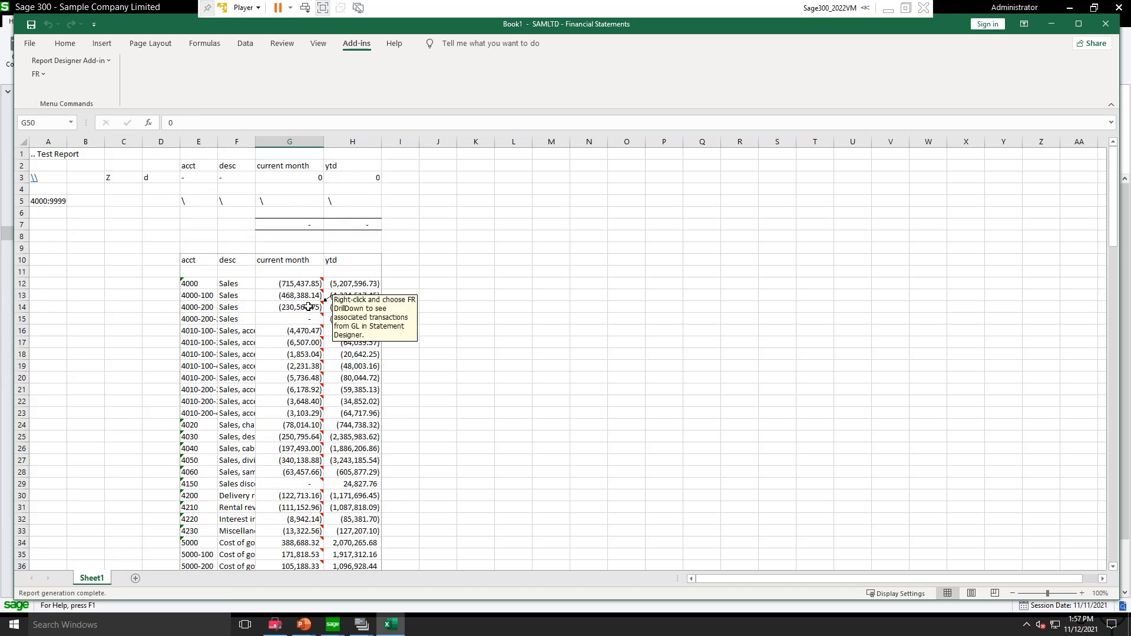
Step: Check the cell ranges covered by the Spec and Report named ranges on the sheet
{"action": "left_click", "coordinate": [42, 73]}
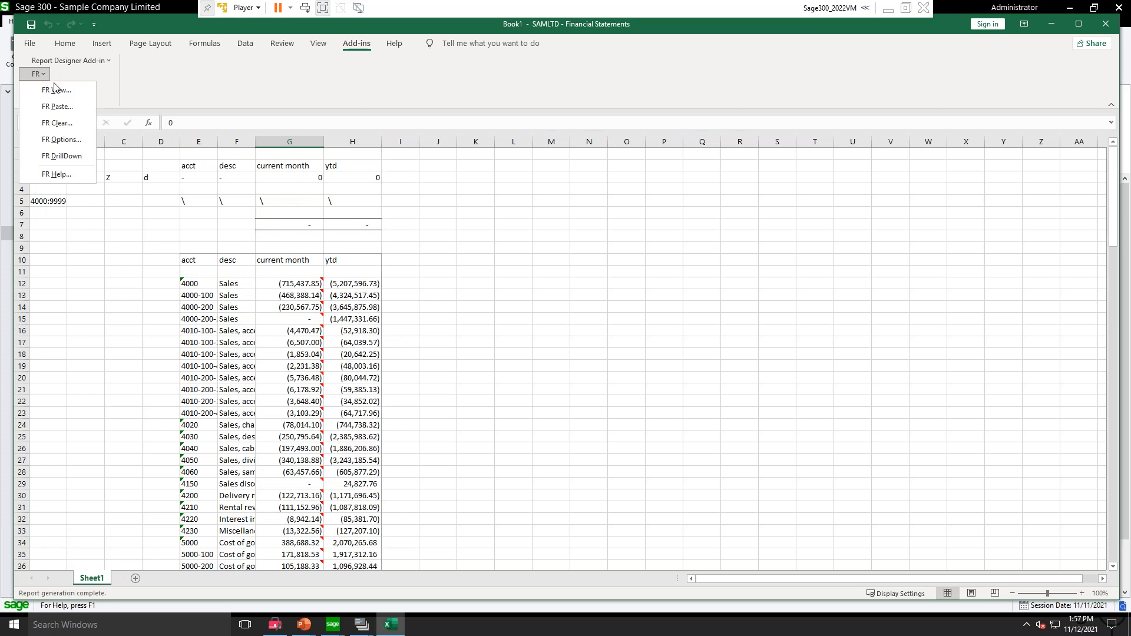
{"action": "left_click", "coordinate": [551, 316]}
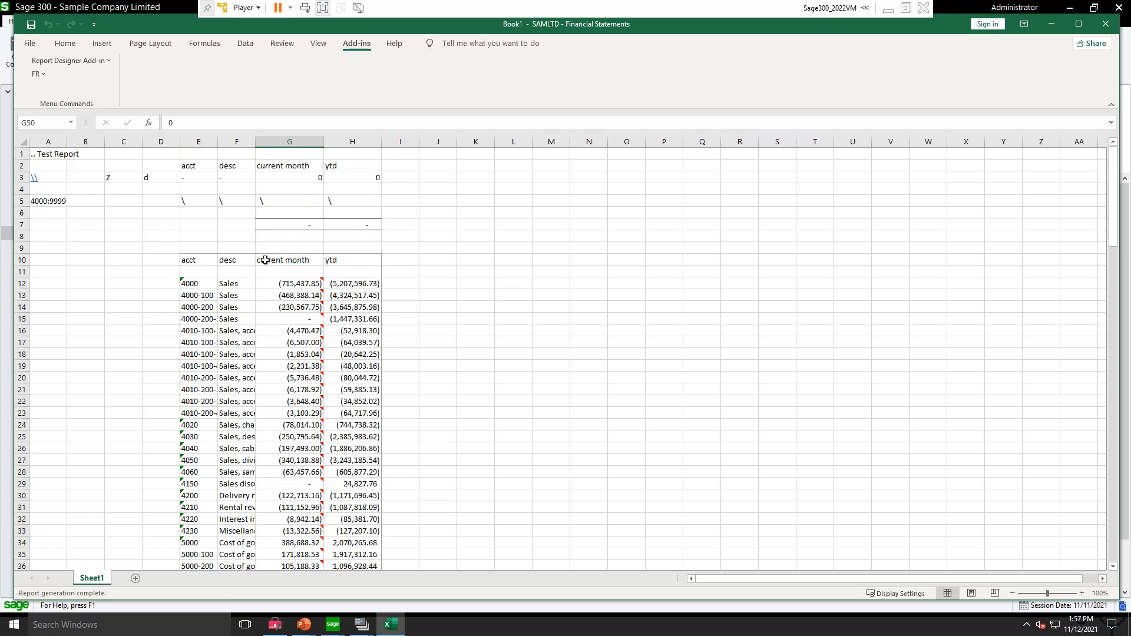
{"action": "left_click", "coordinate": [71, 122]}
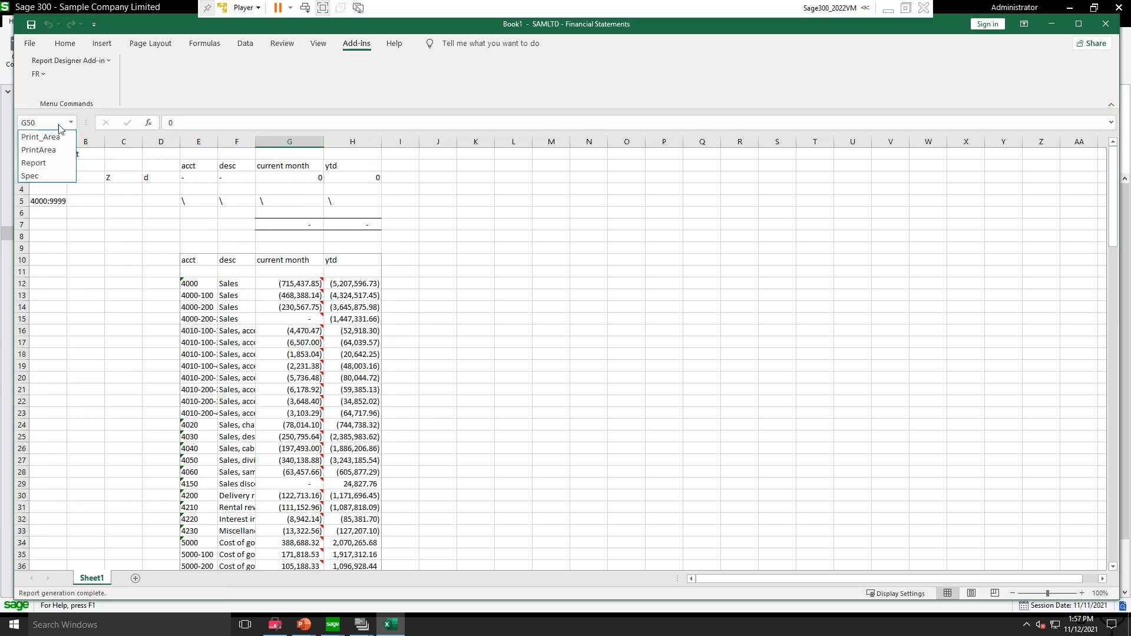
{"action": "left_click", "coordinate": [29, 176]}
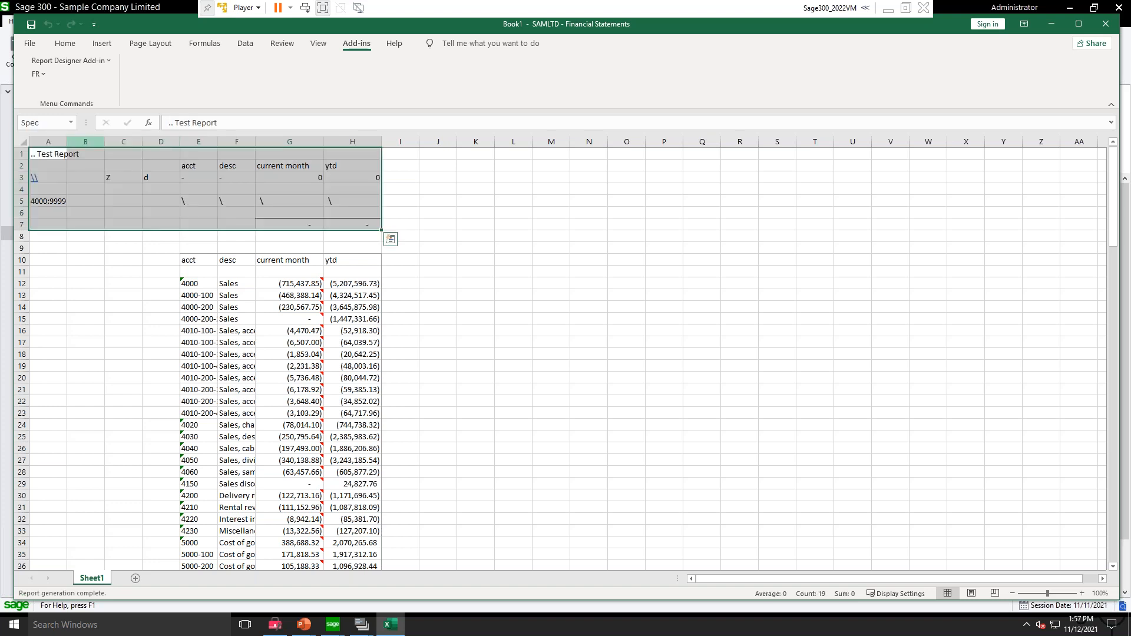
{"action": "left_click", "coordinate": [528, 310]}
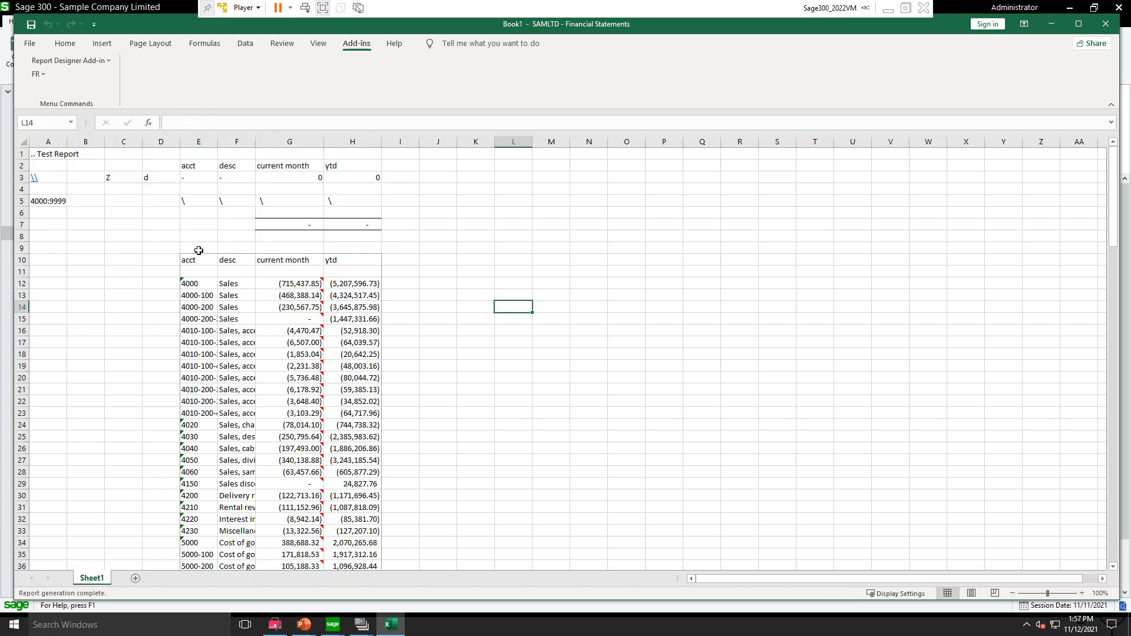
{"action": "left_click", "coordinate": [71, 123]}
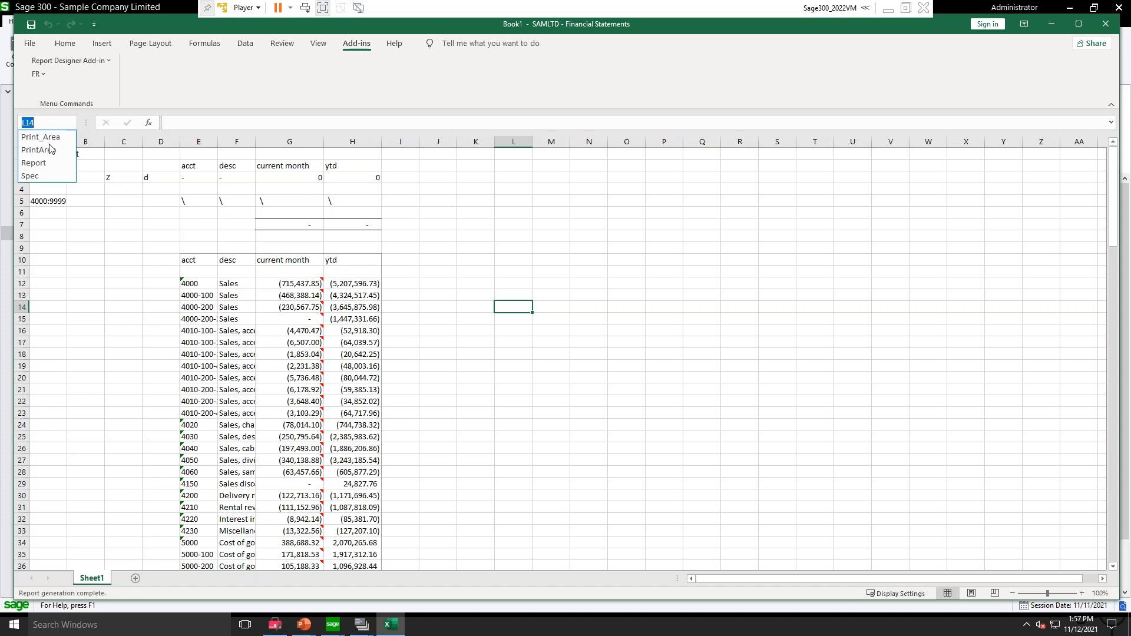
{"action": "left_click", "coordinate": [33, 163]}
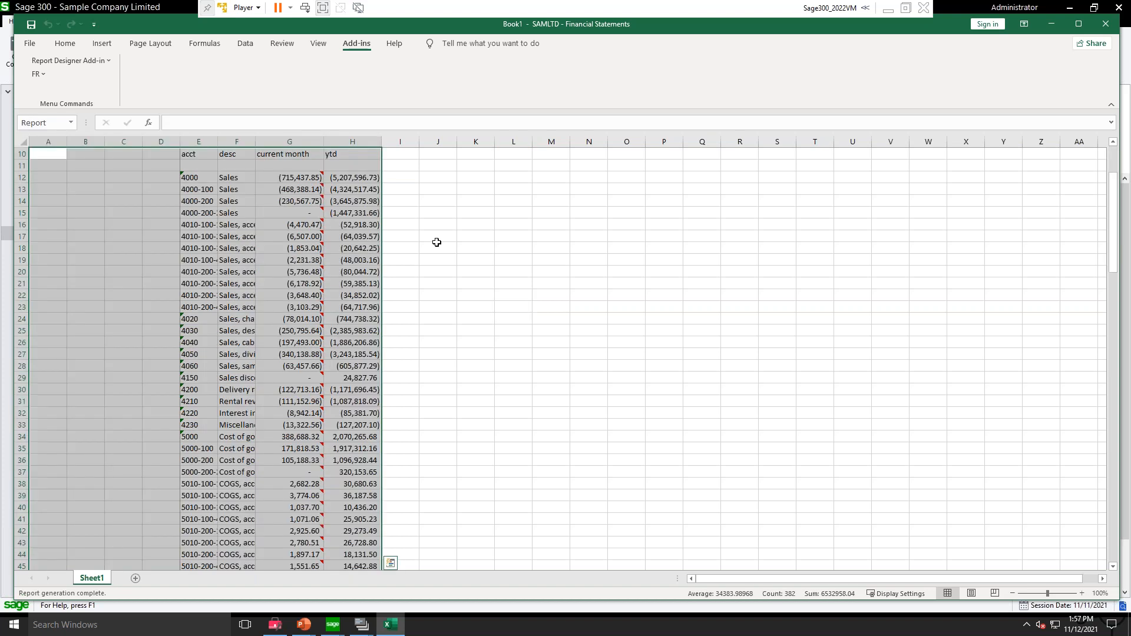
{"action": "left_click", "coordinate": [456, 224]}
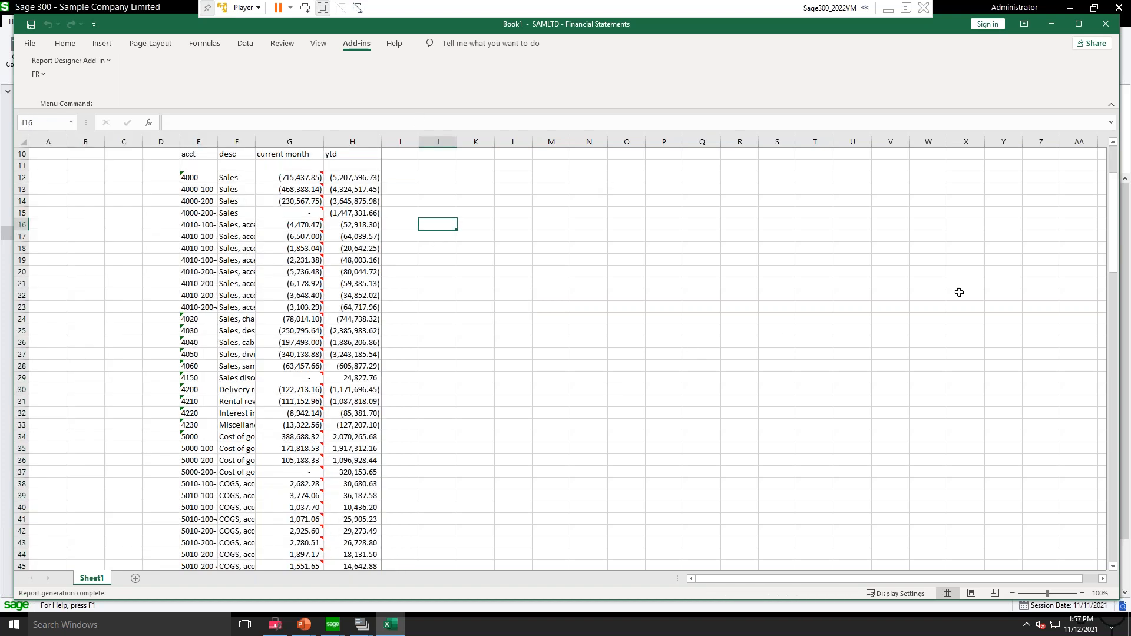
{"action": "left_click_drag", "start_coordinate": [1113, 206], "coordinate": [1114, 181]}
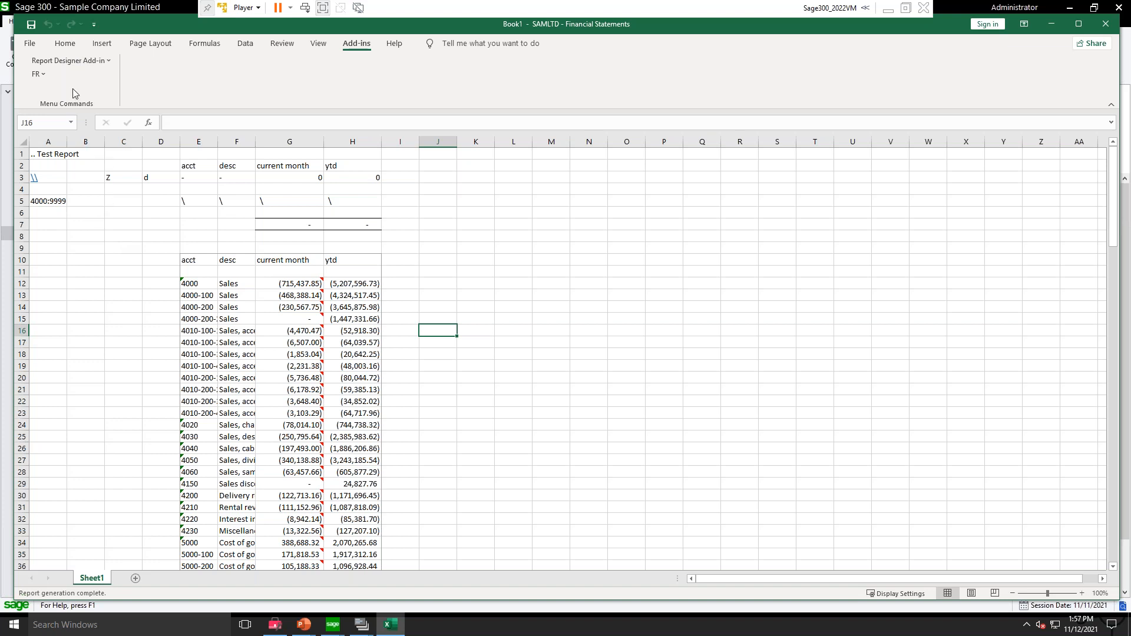
Step: Save the workbook as test in the GL69A ENG folder and close it
{"action": "left_click", "coordinate": [30, 44]}
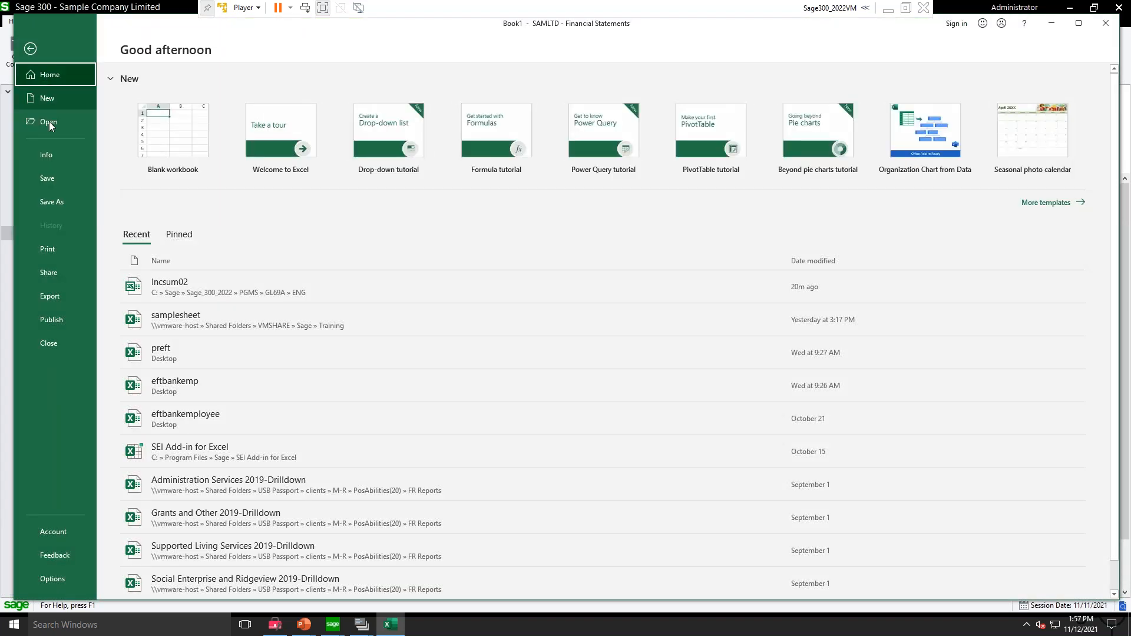
{"action": "left_click", "coordinate": [51, 200]}
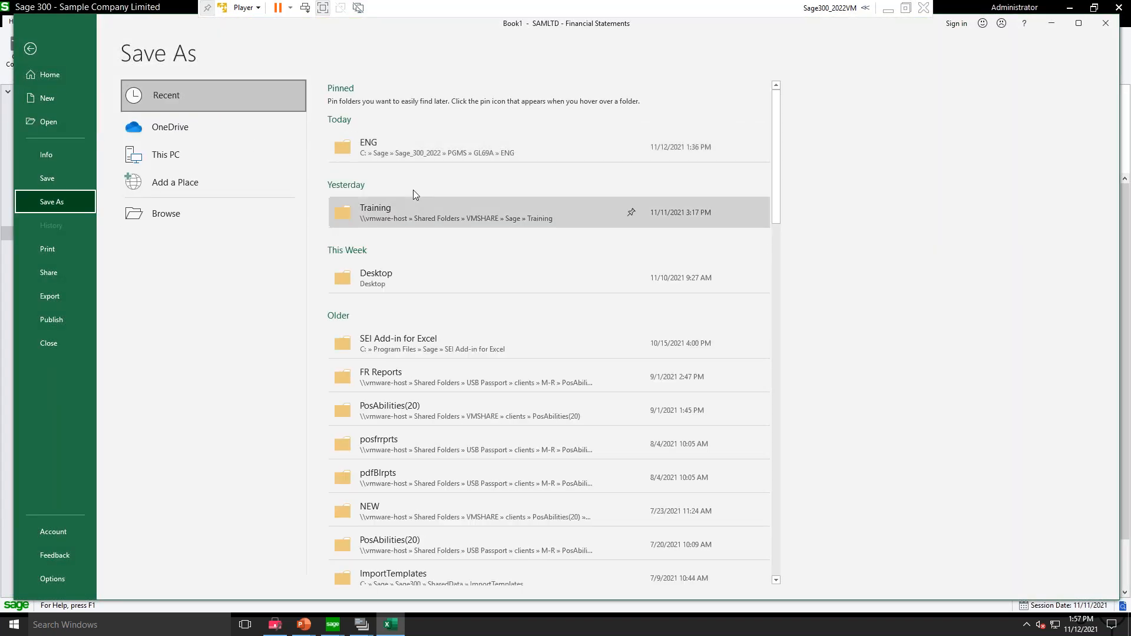
{"action": "left_click", "coordinate": [475, 148]}
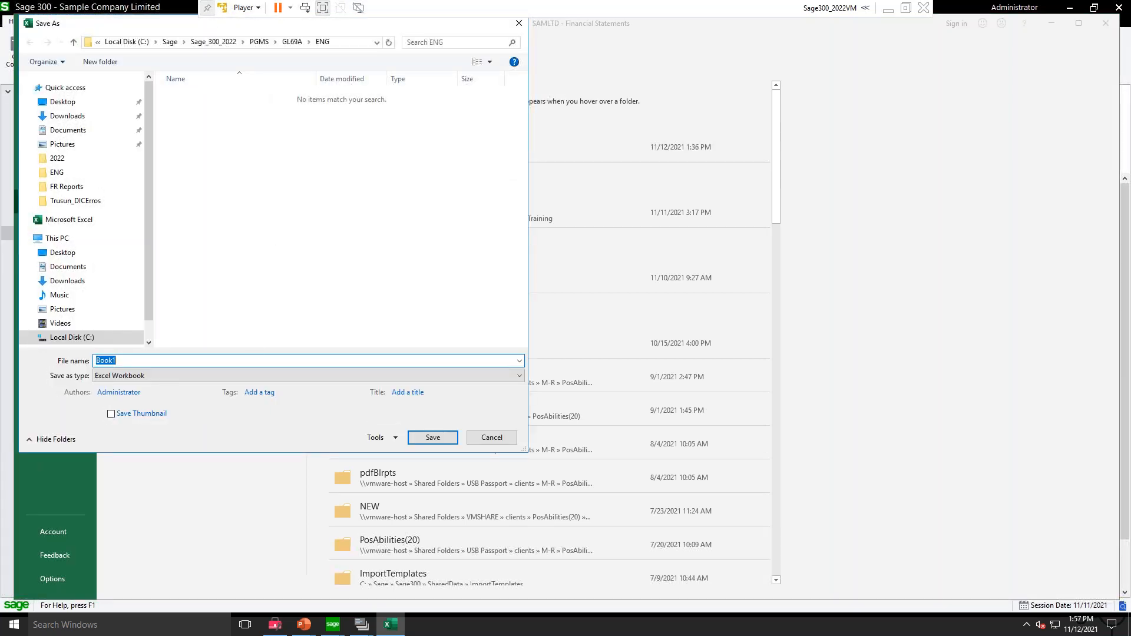
{"action": "type", "text": "test"}
{"action": "key", "text": "Return"}
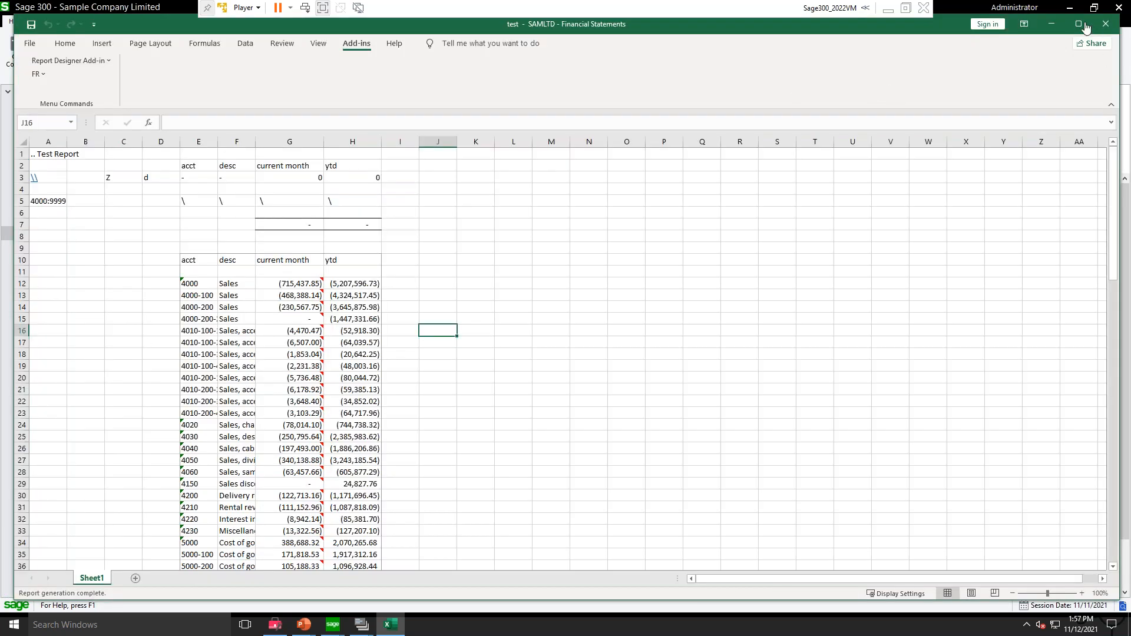
{"action": "left_click", "coordinate": [1107, 25]}
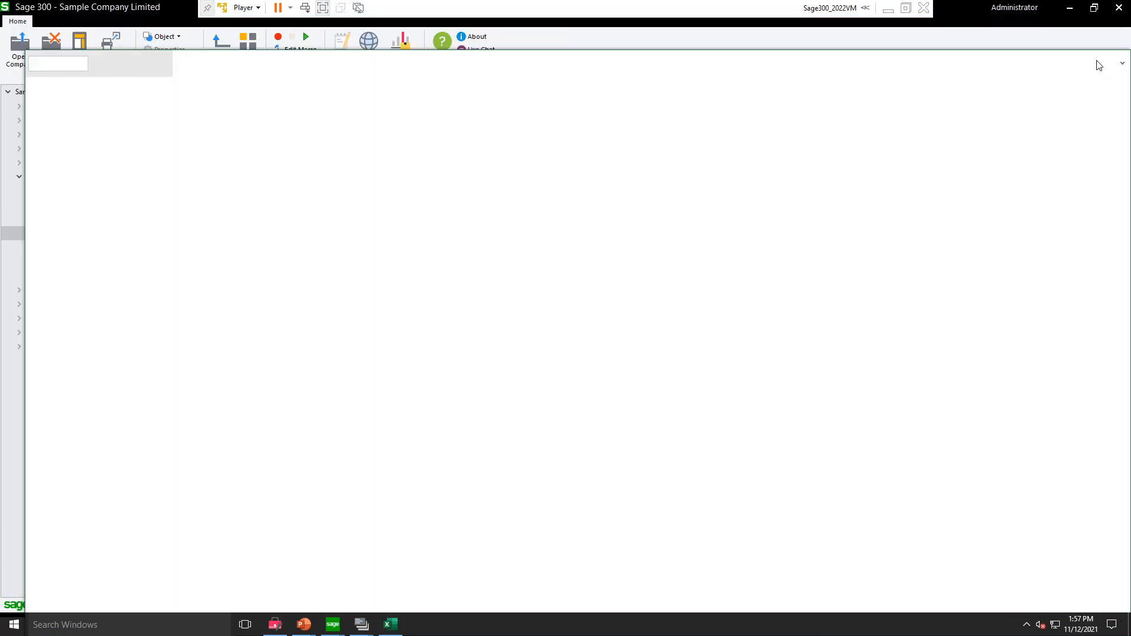
{"action": "left_click", "coordinate": [697, 151]}
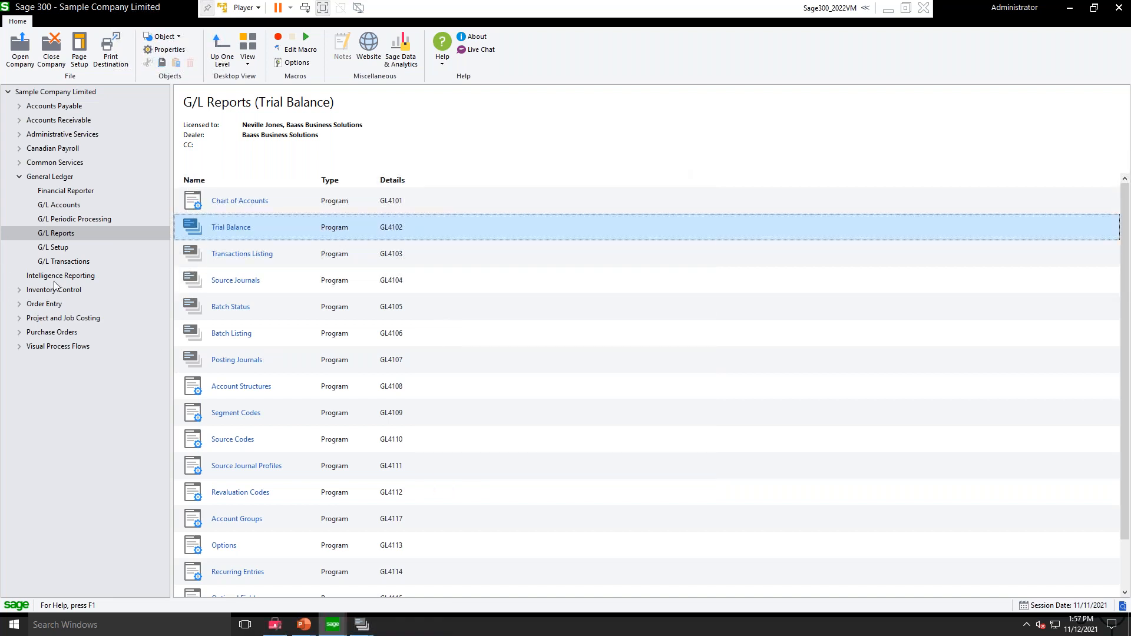
Step: Open Print Financial Statements under General Ledger's Financial Reporter and select test.xlsx as the statement
{"action": "left_click", "coordinate": [65, 192]}
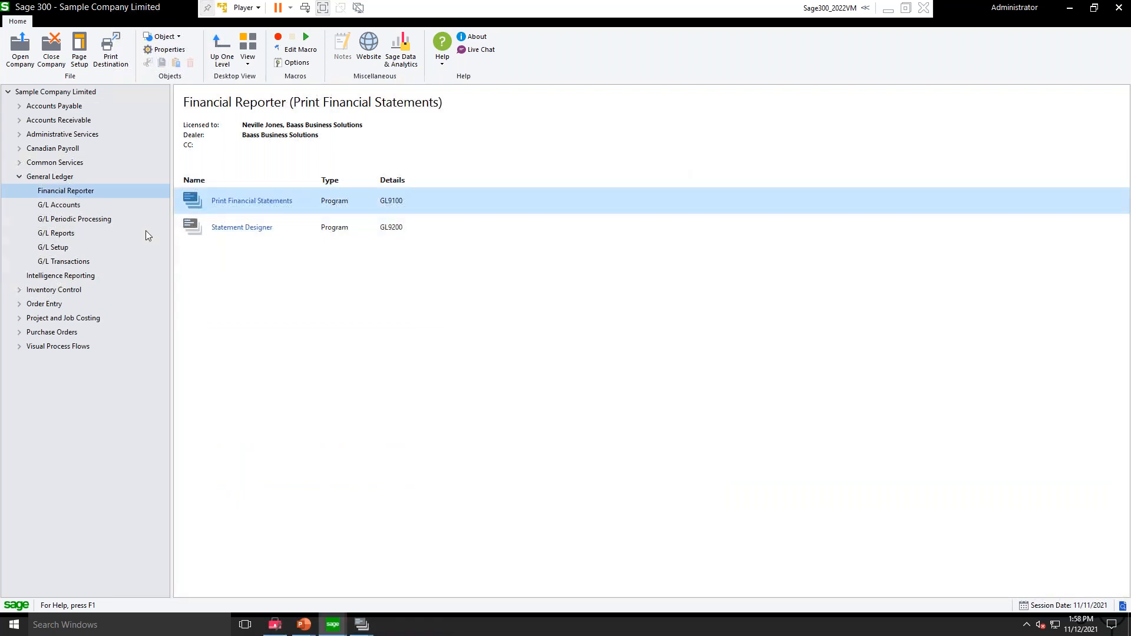
{"action": "double_click", "coordinate": [207, 204]}
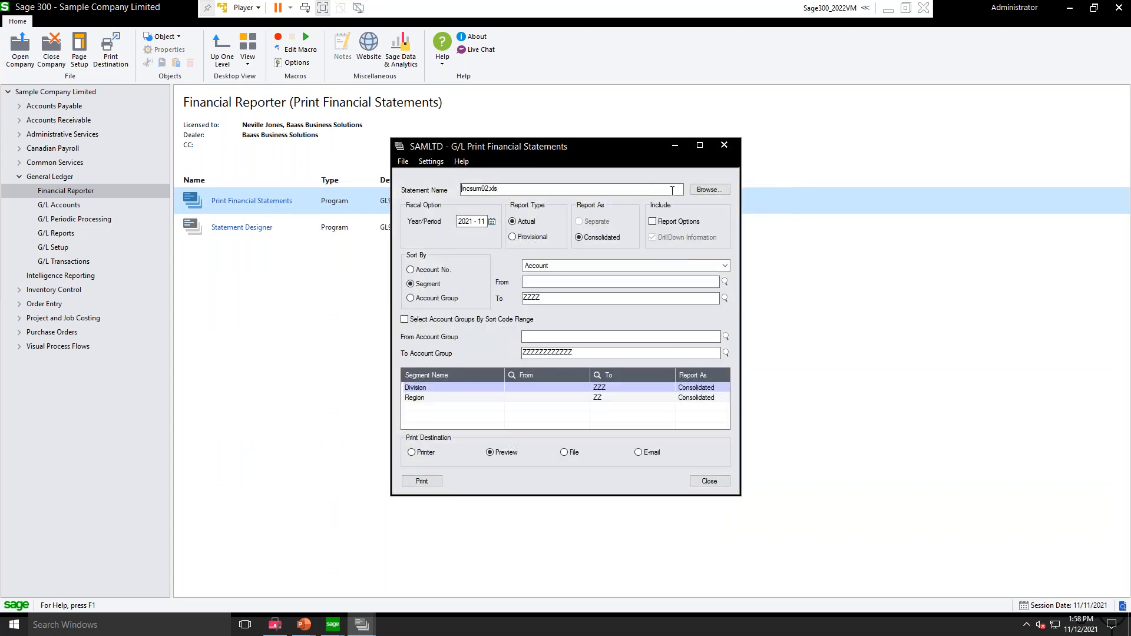
{"action": "left_click", "coordinate": [705, 190]}
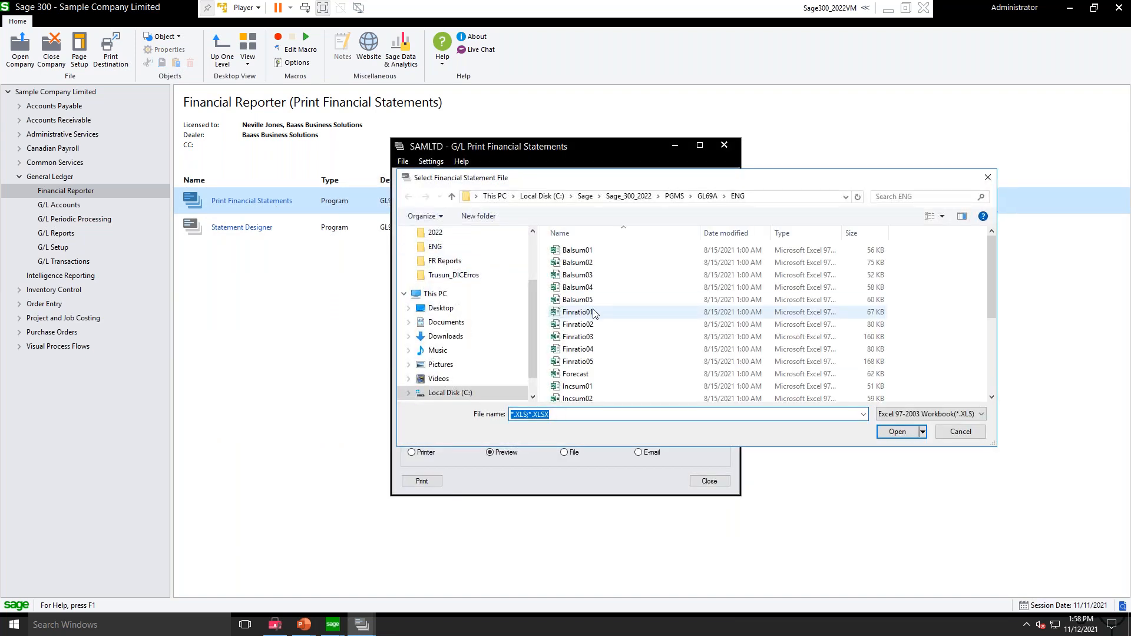
{"action": "scroll", "coordinate": [610, 371], "scroll_direction": "down", "scroll_amount": 3}
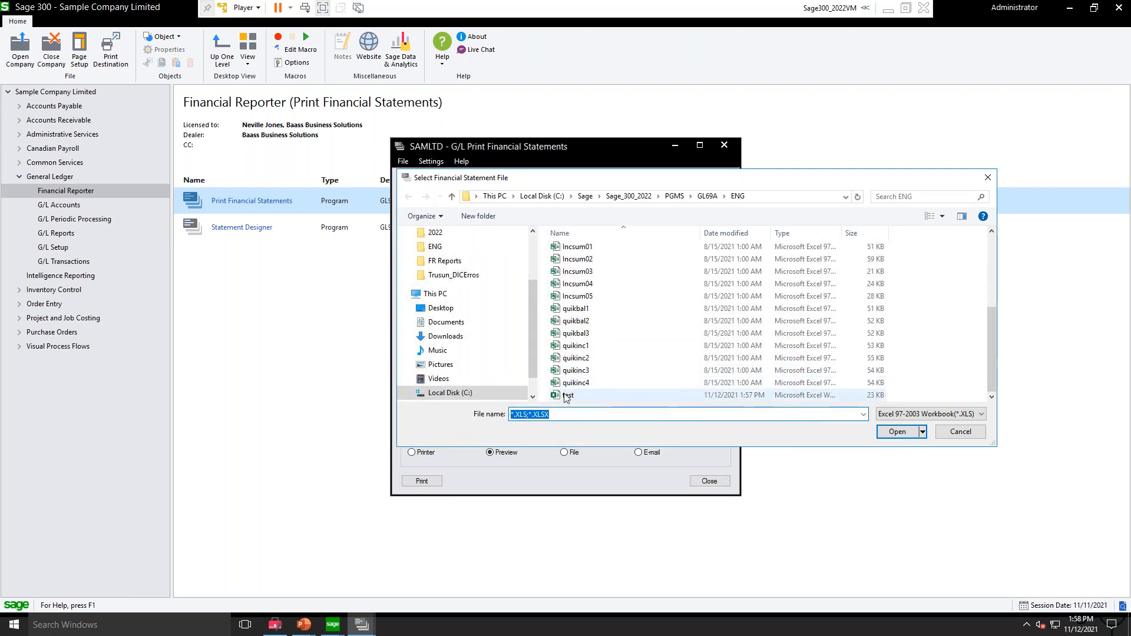
{"action": "left_click", "coordinate": [658, 396]}
{"action": "left_click", "coordinate": [897, 431]}
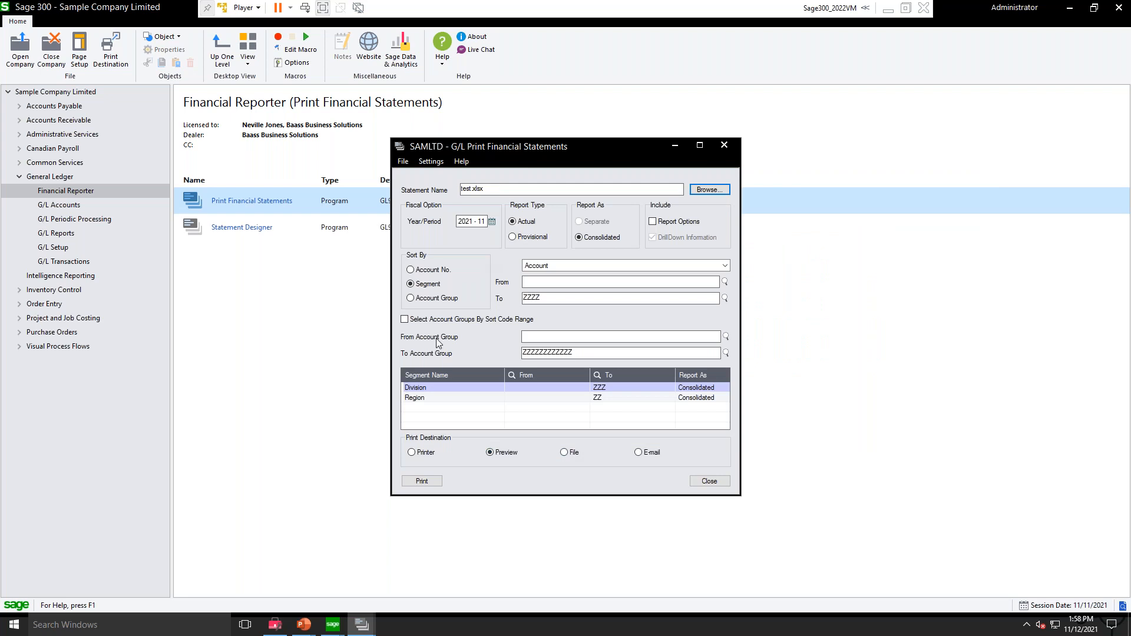
Step: Print the test statement to preview, zoom in, page through to the last page and close the preview
{"action": "left_click", "coordinate": [419, 483]}
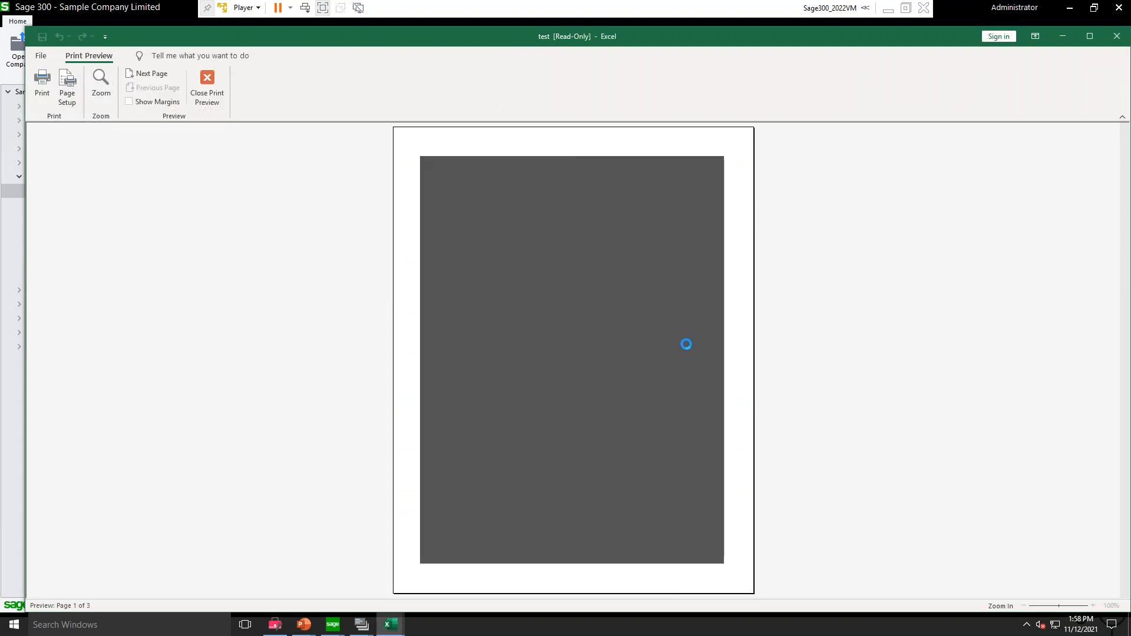
{"action": "left_click", "coordinate": [446, 189]}
{"action": "scroll", "coordinate": [643, 307], "scroll_direction": "down", "scroll_amount": 6}
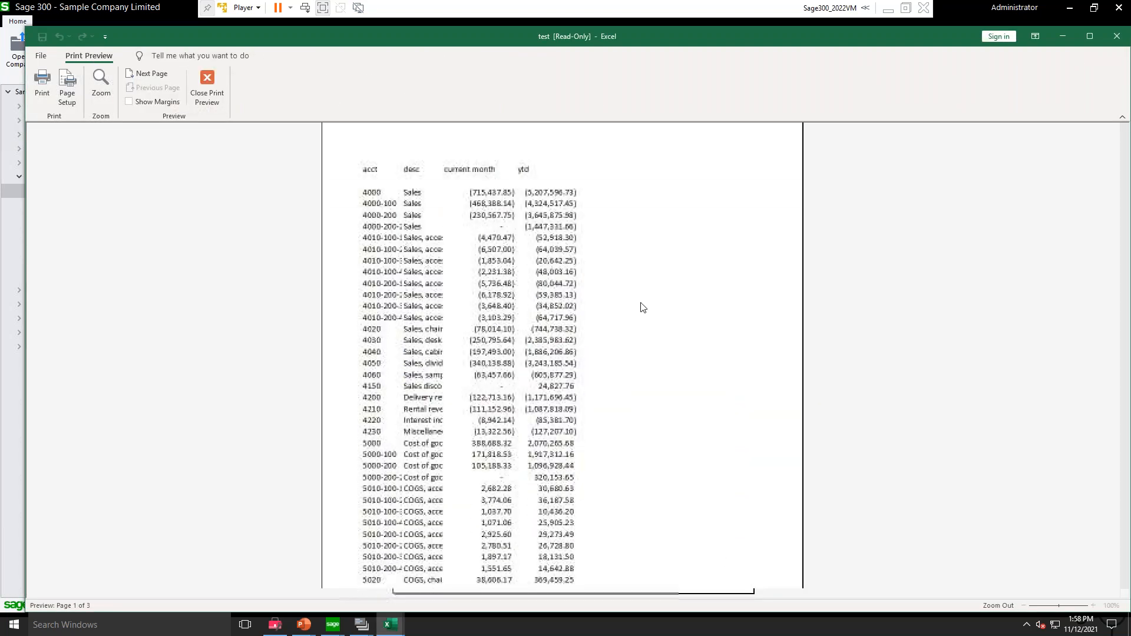
{"action": "scroll", "coordinate": [666, 327], "scroll_direction": "down", "scroll_amount": 1}
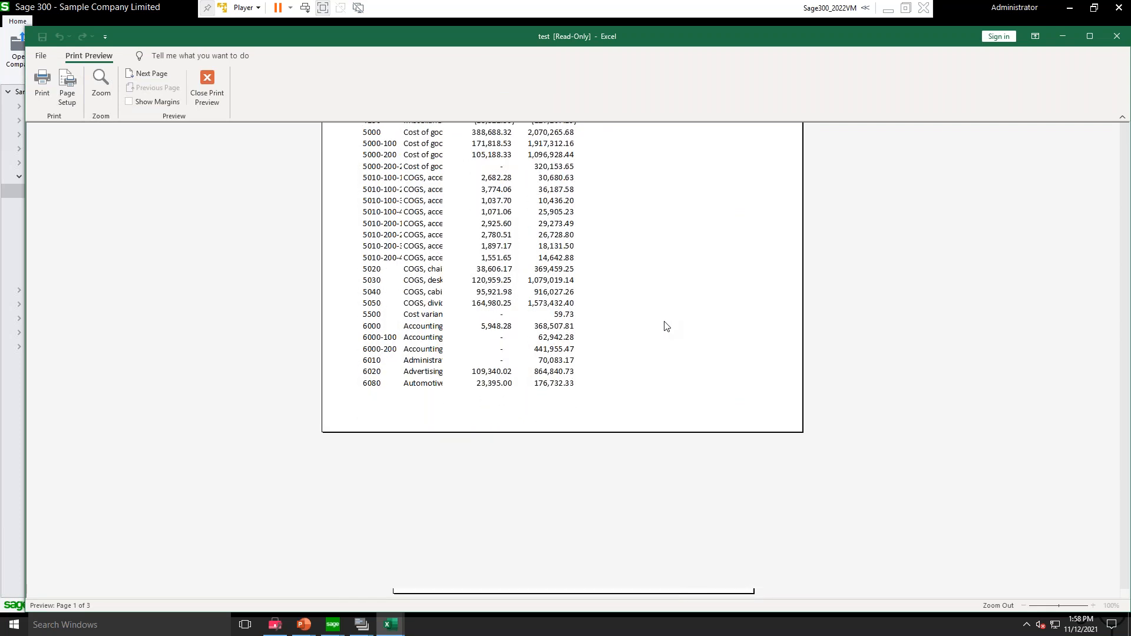
{"action": "left_click", "coordinate": [149, 73]}
{"action": "left_click", "coordinate": [153, 87]}
{"action": "left_click", "coordinate": [153, 75]}
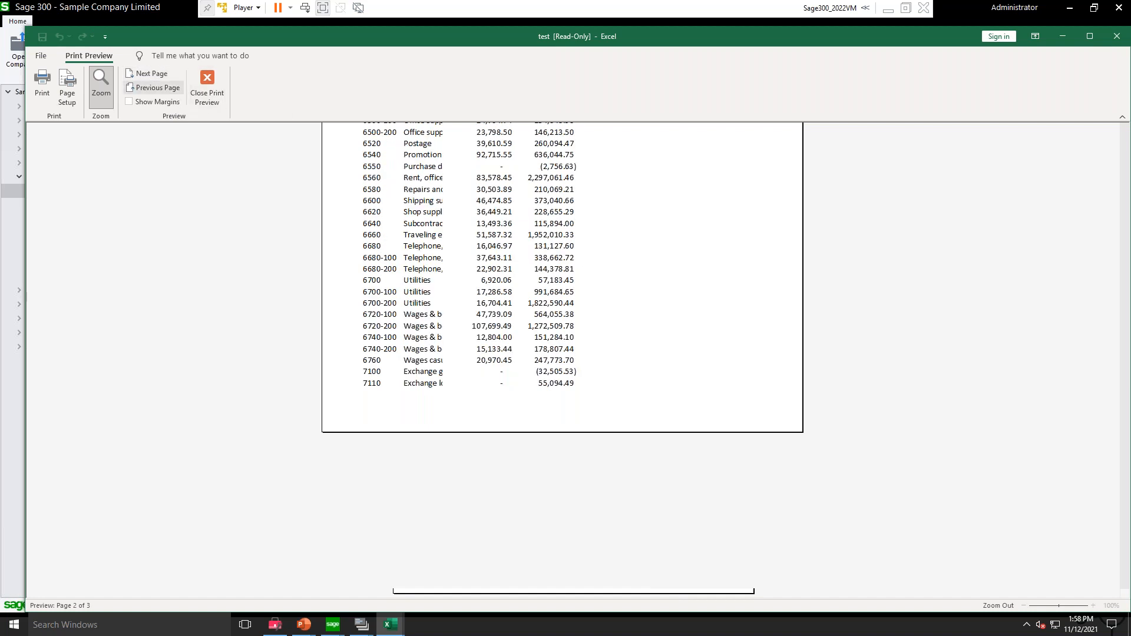
{"action": "left_click", "coordinate": [149, 74]}
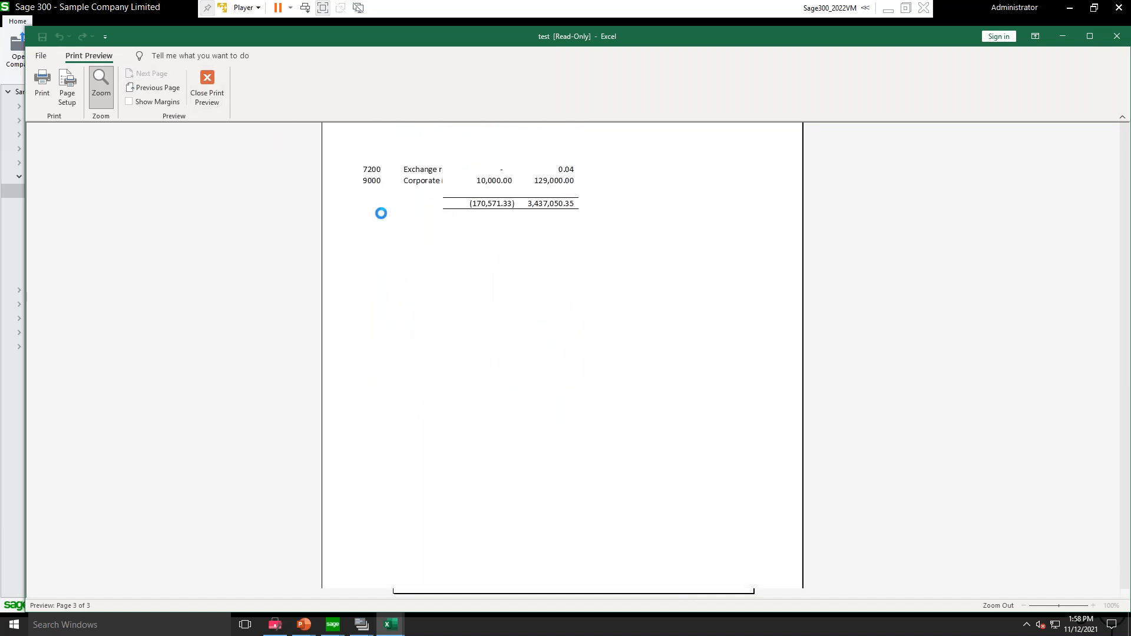
{"action": "left_click", "coordinate": [220, 97]}
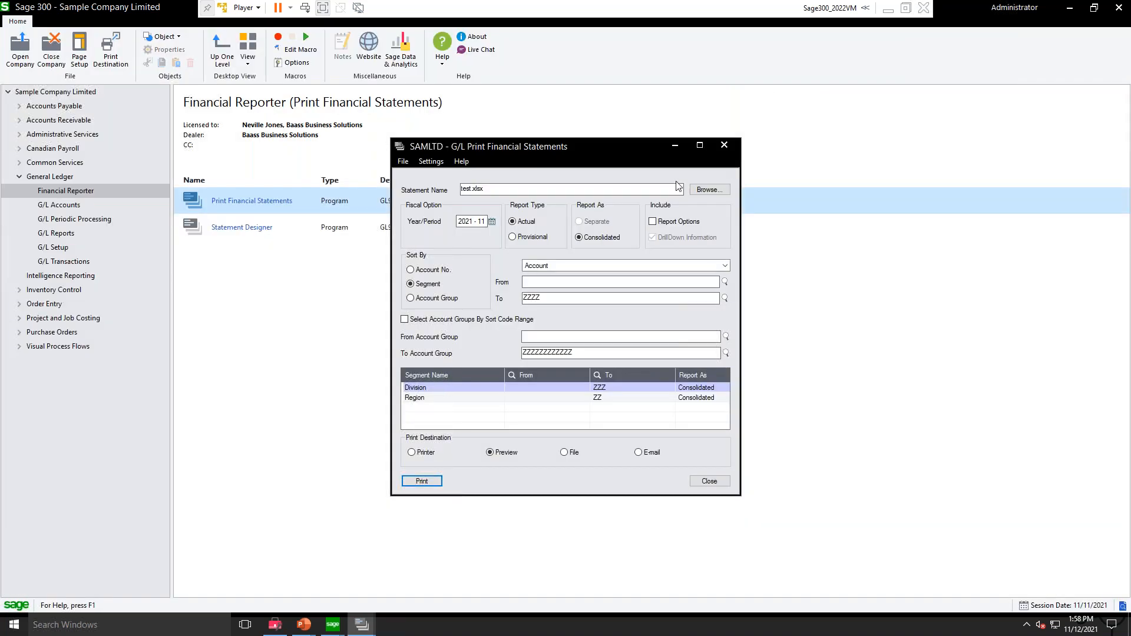
Step: Close the G/L Print Financial Statements window and the leftover G/L Statement Designer window
{"action": "left_click", "coordinate": [724, 145]}
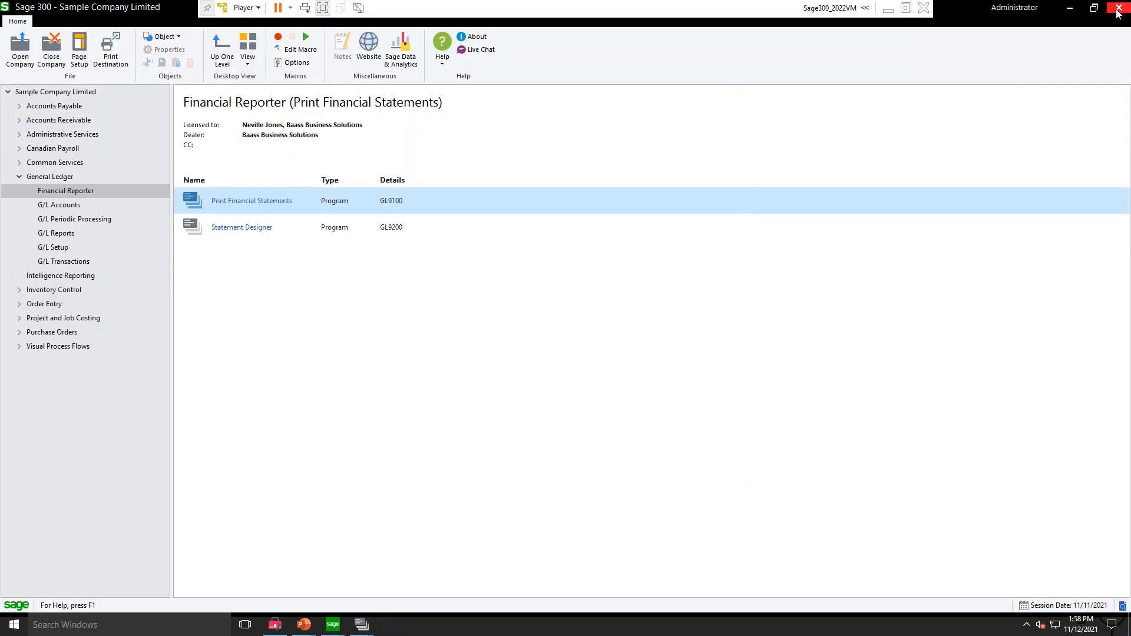
{"action": "left_click", "coordinate": [1117, 12]}
{"action": "left_click", "coordinate": [657, 338]}
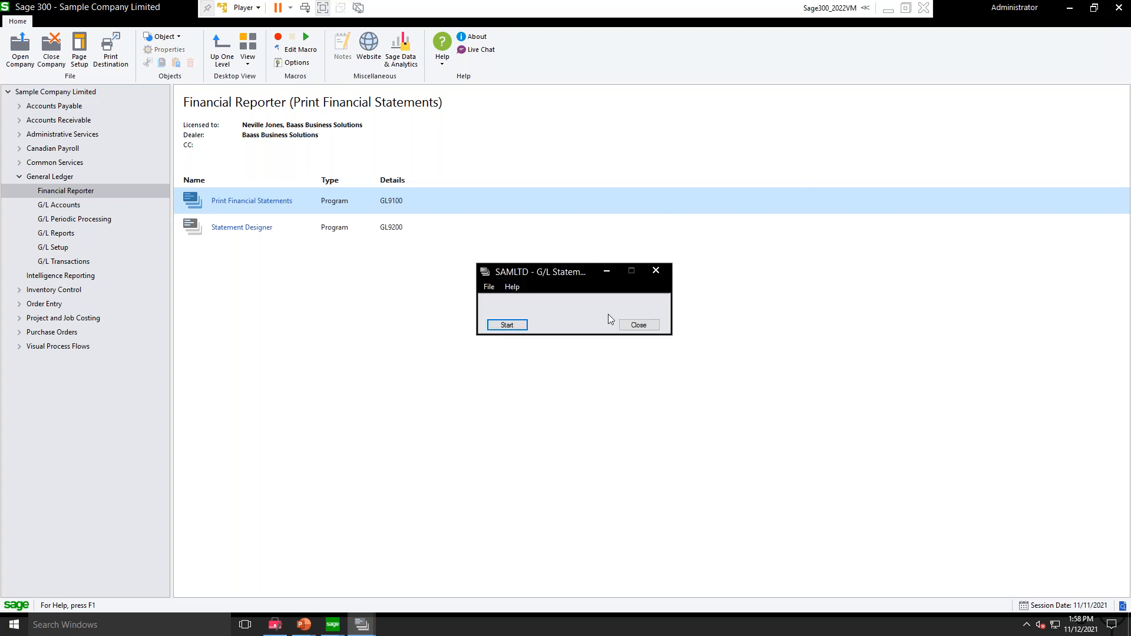
{"action": "left_click", "coordinate": [638, 326]}
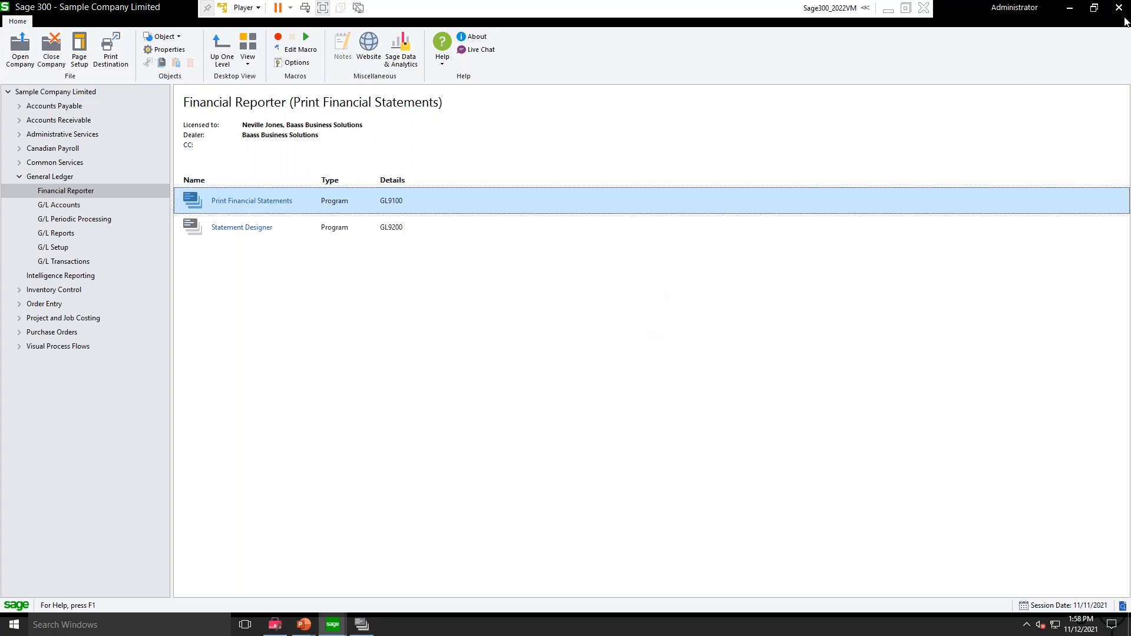
{"action": "left_click", "coordinate": [1119, 8]}
{"action": "left_click", "coordinate": [582, 337]}
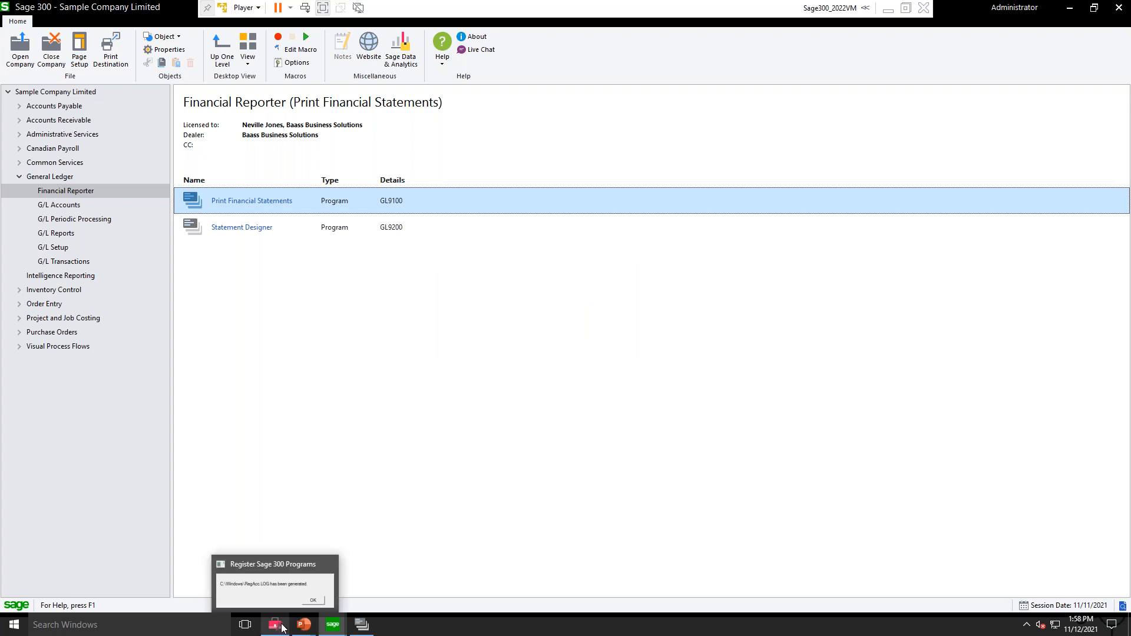
Step: Switch to the running PowerPoint slide show and advance to the Thank You slide
{"action": "mouse_move", "coordinate": [316, 626]}
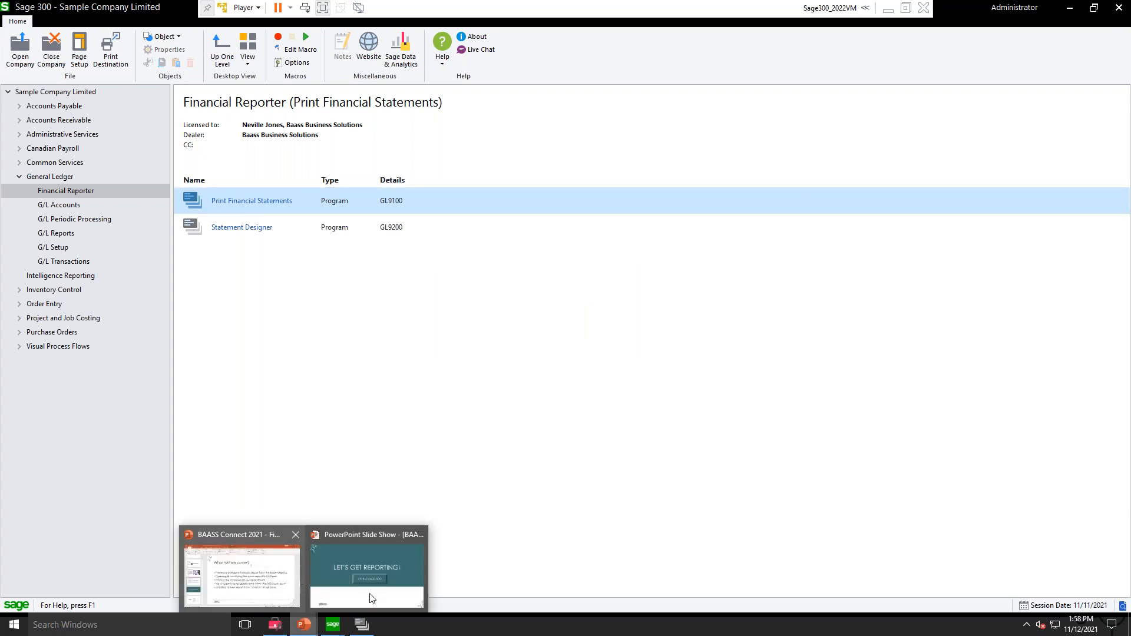
{"action": "left_click", "coordinate": [400, 559]}
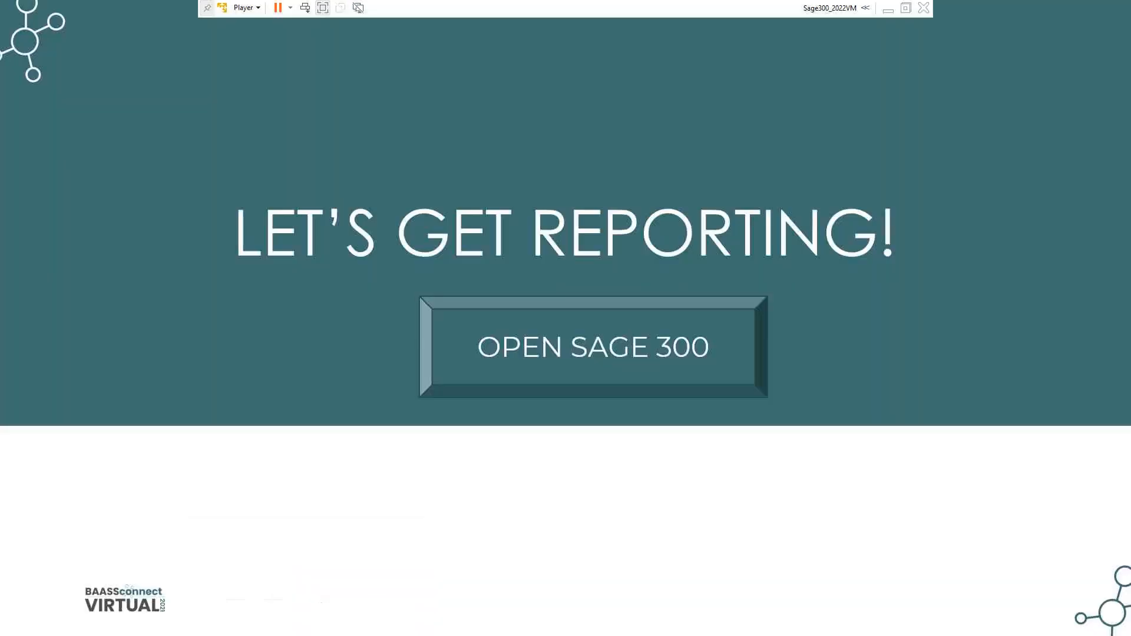
{"action": "left_click", "coordinate": [397, 464]}
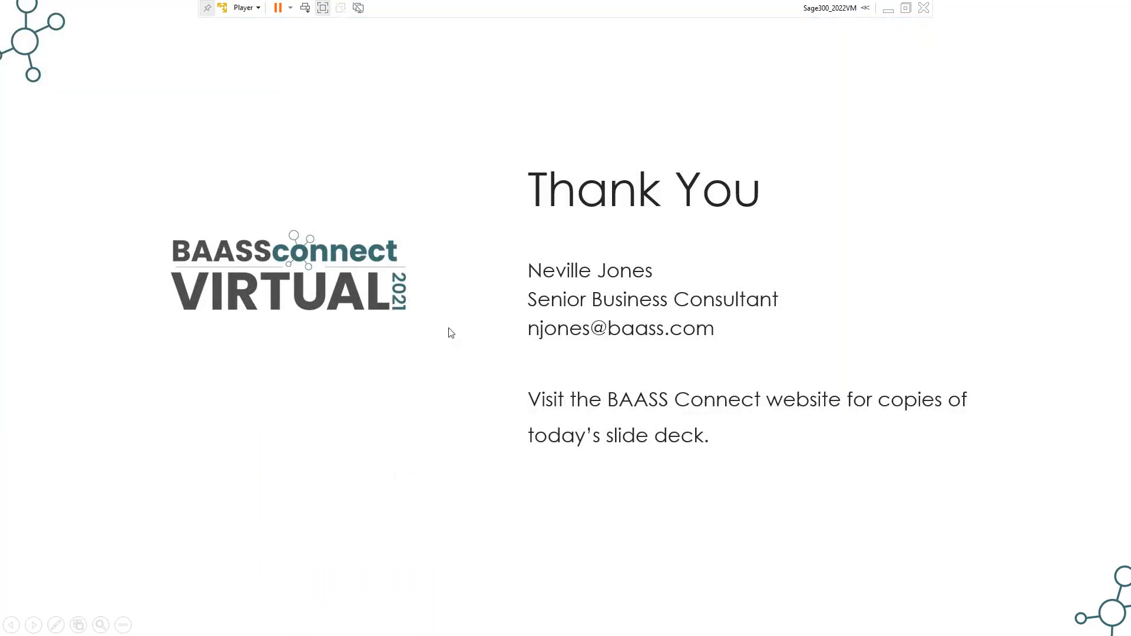